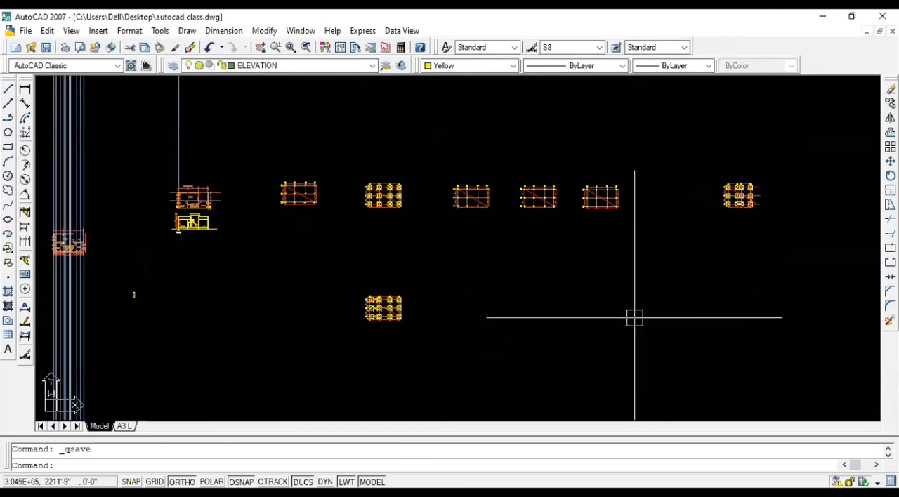
# Step: Examine the column layout plan beside the footing plan, including its grid lines, dimensions and columns
pyautogui.hotkey('alt', 'Tab')
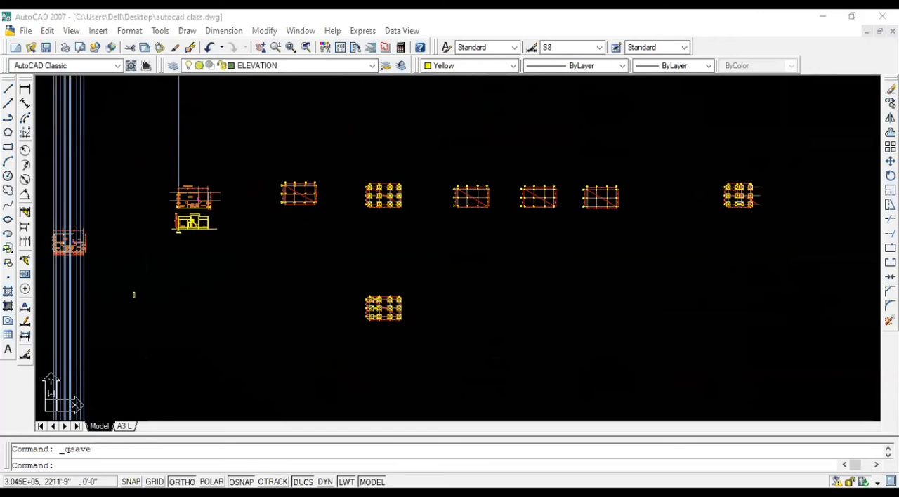
pyautogui.scroll(5, 447, 192)
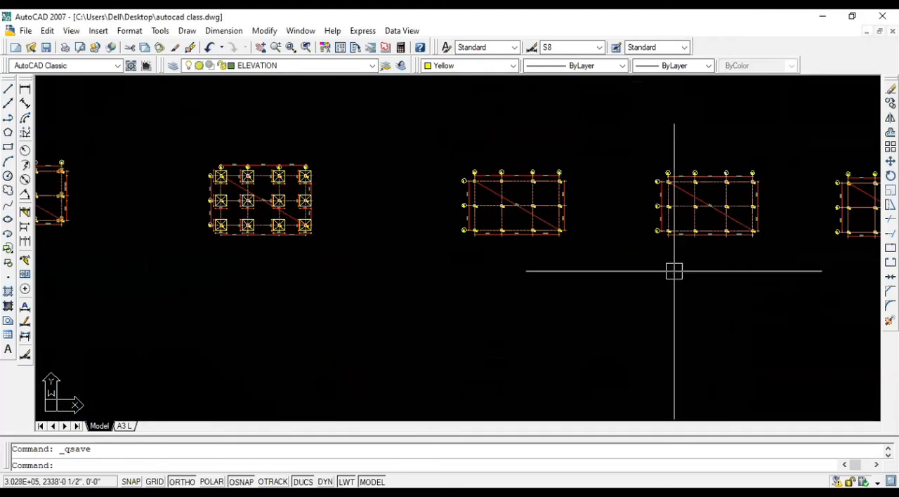
pyautogui.hotkey('alt', 'Tab')
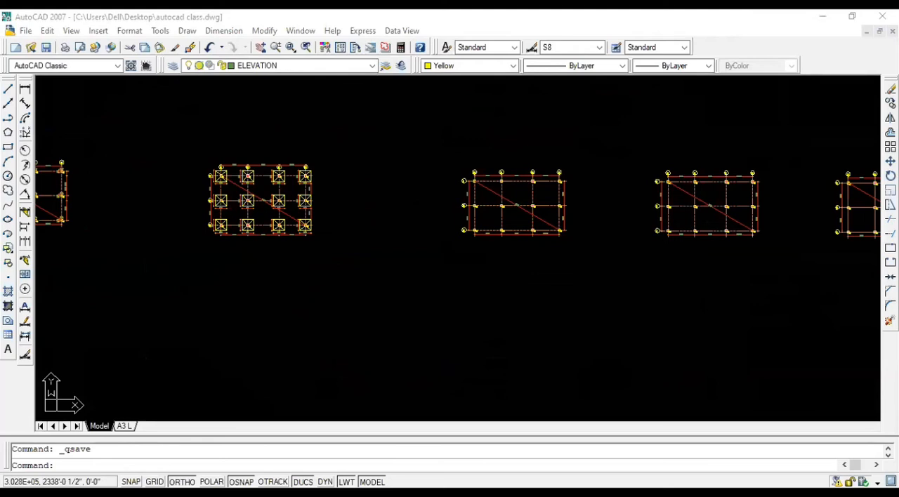
pyautogui.scroll(5, 589, 243)
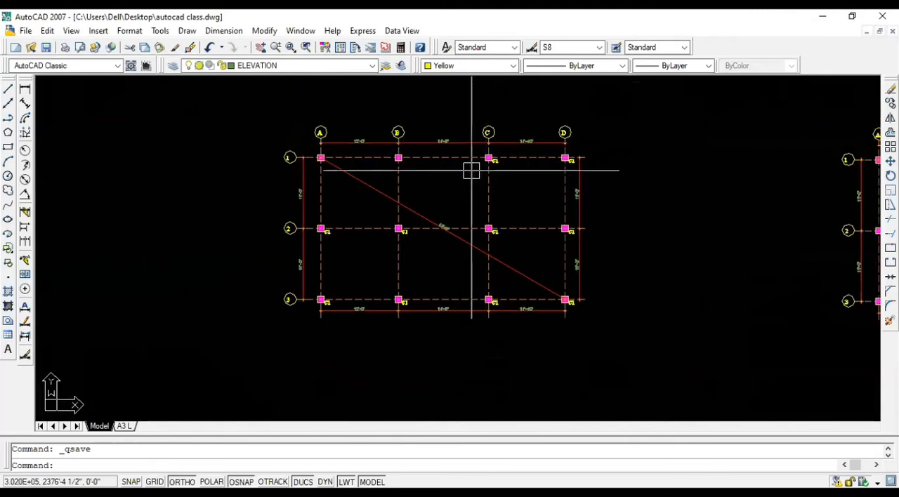
pyautogui.scroll(2, 422, 173)
pyautogui.moveTo(419, 173); pyautogui.dragTo(458, 171, button='middle')
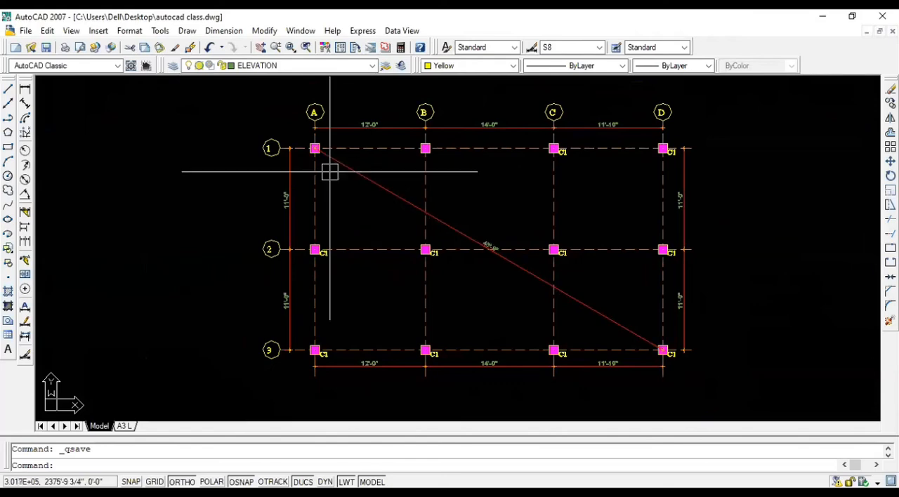
pyautogui.scroll(2, 329, 171)
pyautogui.scroll(2, 307, 139)
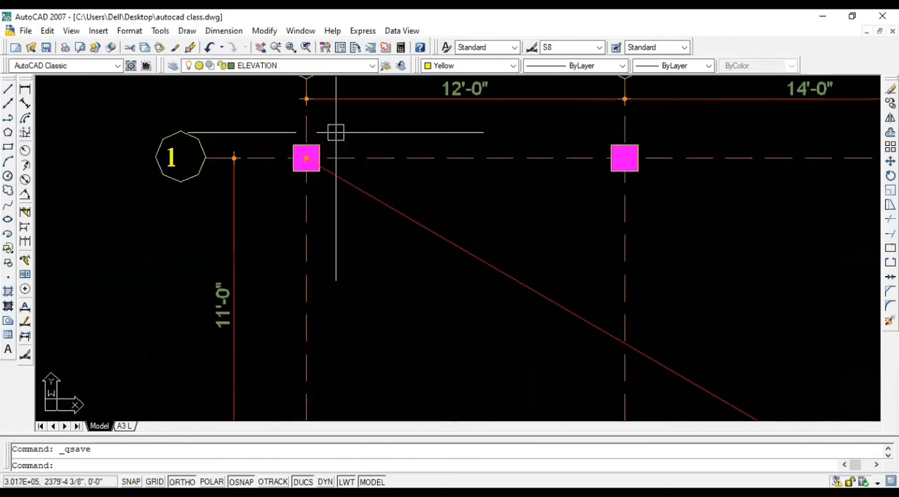
pyautogui.scroll(1, 335, 132)
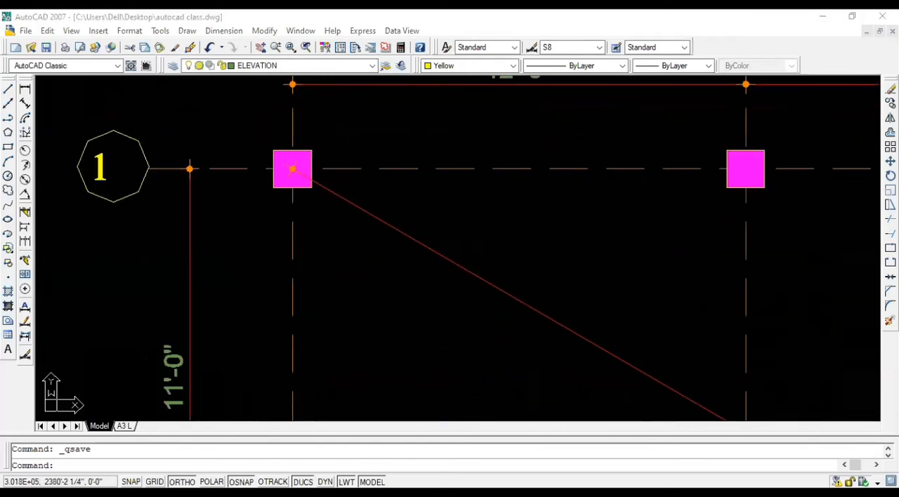
pyautogui.scroll(-2, 430, 156)
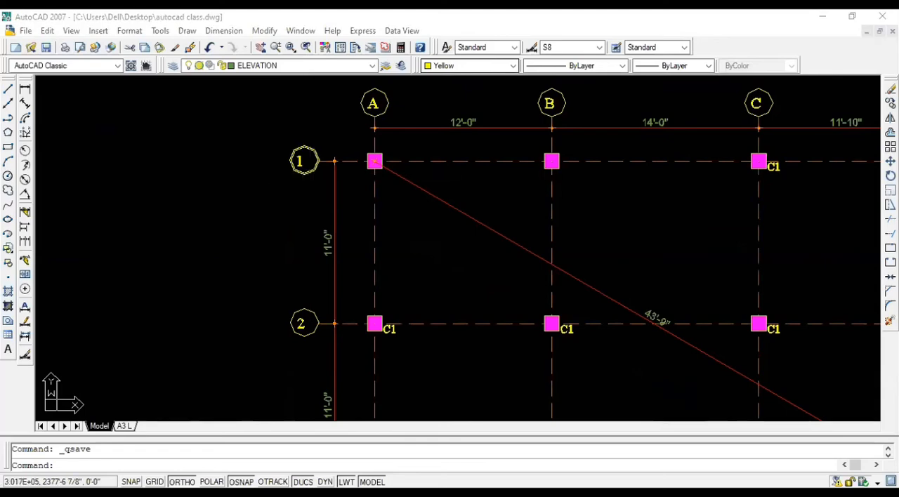
pyautogui.scroll(2, 345, 174)
pyautogui.scroll(-8, 399, 186)
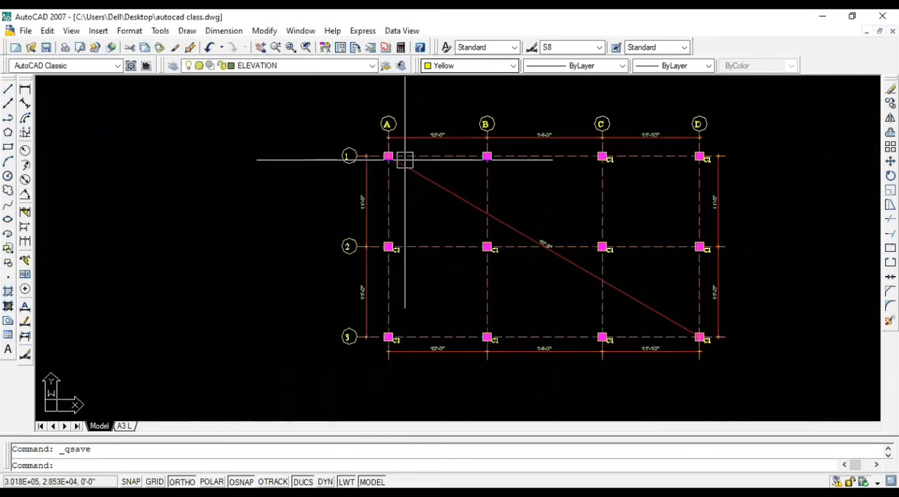
pyautogui.scroll(-2, 201, 168)
pyautogui.scroll(6, 183, 176)
pyautogui.scroll(-2, 204, 162)
pyautogui.scroll(-5, 336, 183)
pyautogui.scroll(9, 620, 204)
pyautogui.moveTo(531, 115); pyautogui.dragTo(581, 269, button='middle')
pyautogui.scroll(3, 407, 281)
pyautogui.scroll(2, 489, 208)
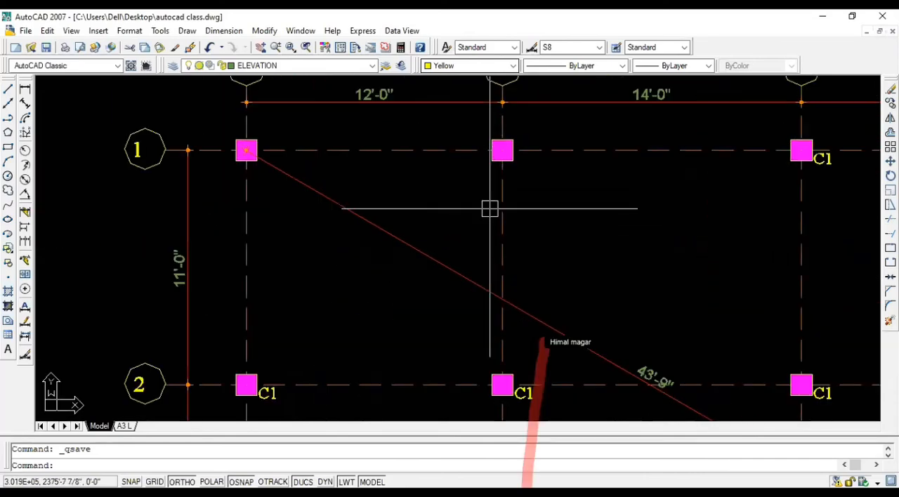
pyautogui.scroll(-4, 489, 208)
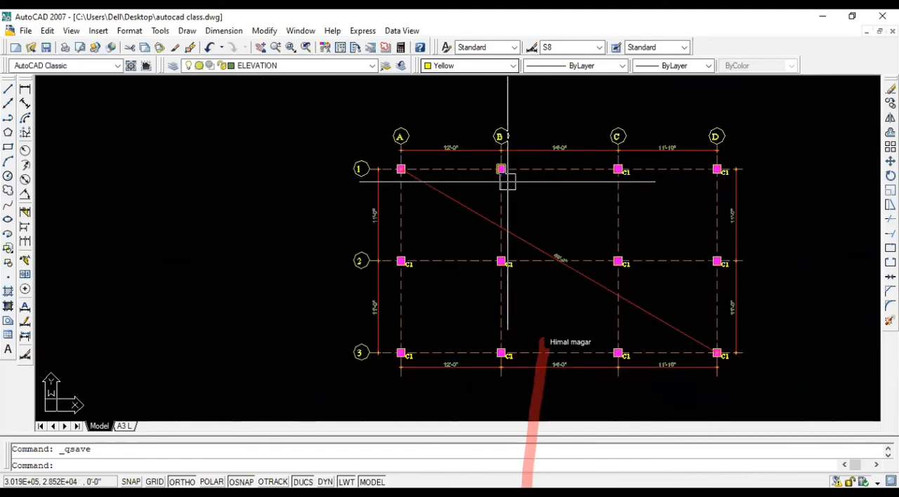
pyautogui.scroll(-3, 507, 181)
pyautogui.scroll(1, 596, 249)
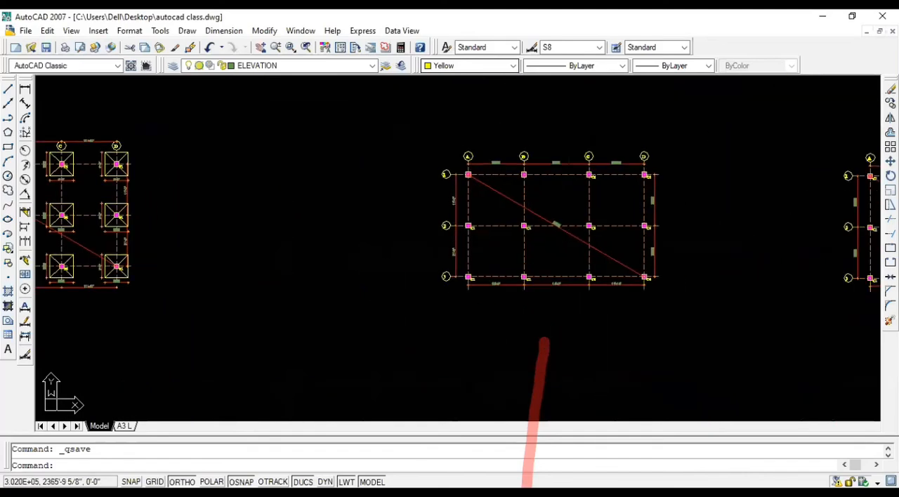
pyautogui.scroll(5, 572, 245)
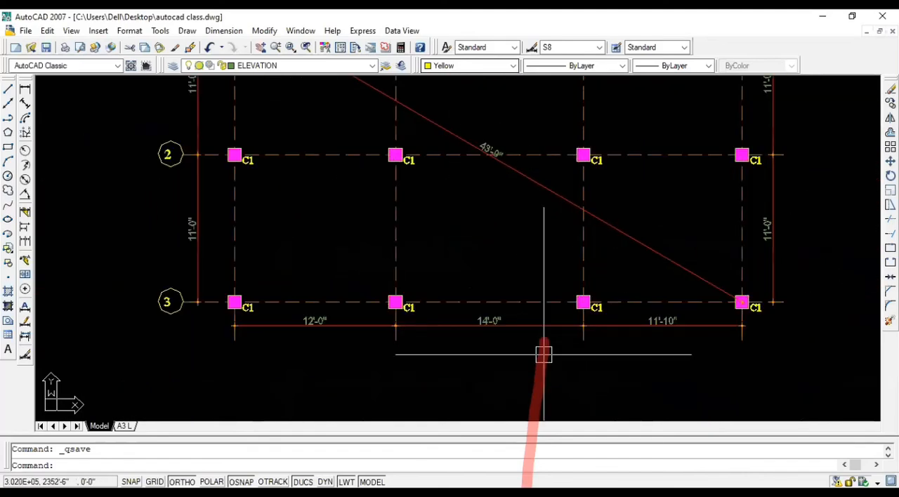
pyautogui.scroll(-3, 543, 354)
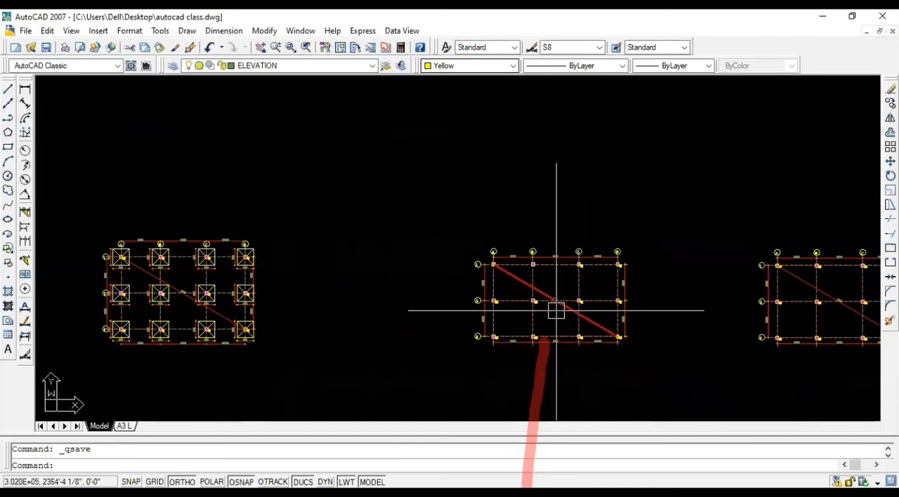
pyautogui.scroll(2, 558, 311)
pyautogui.scroll(3, 532, 381)
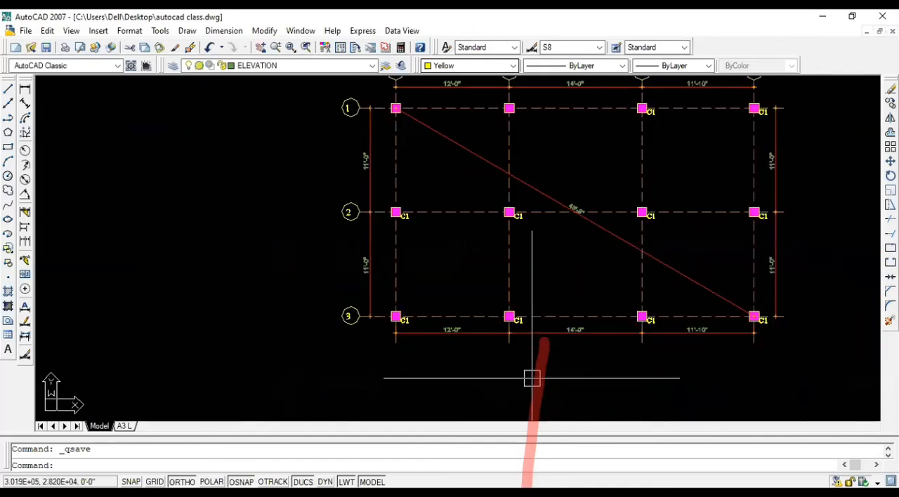
pyautogui.scroll(-2, 532, 377)
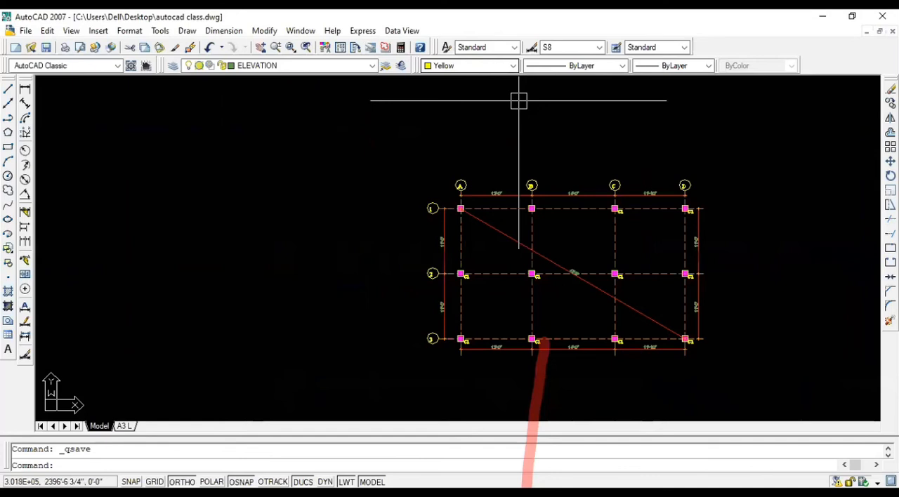
# Step: Draw a beam edge line along grid 1's outer side, from column A's upper inner corner to column B's facing corner
pyautogui.scroll(2, 506, 232)
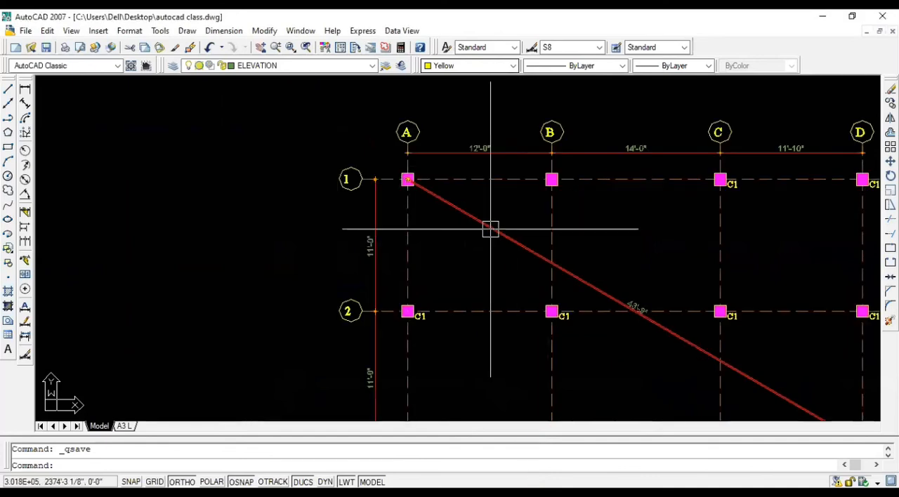
pyautogui.scroll(2, 414, 184)
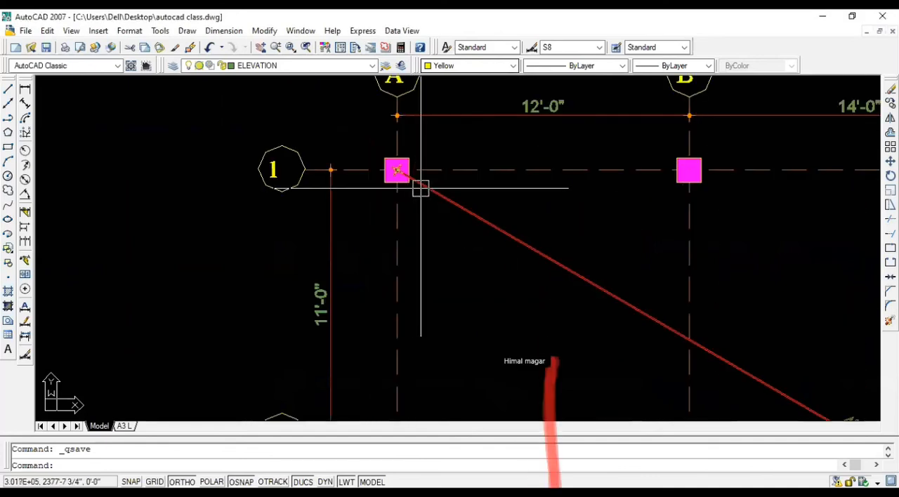
pyautogui.write('l')
pyautogui.press('Return')
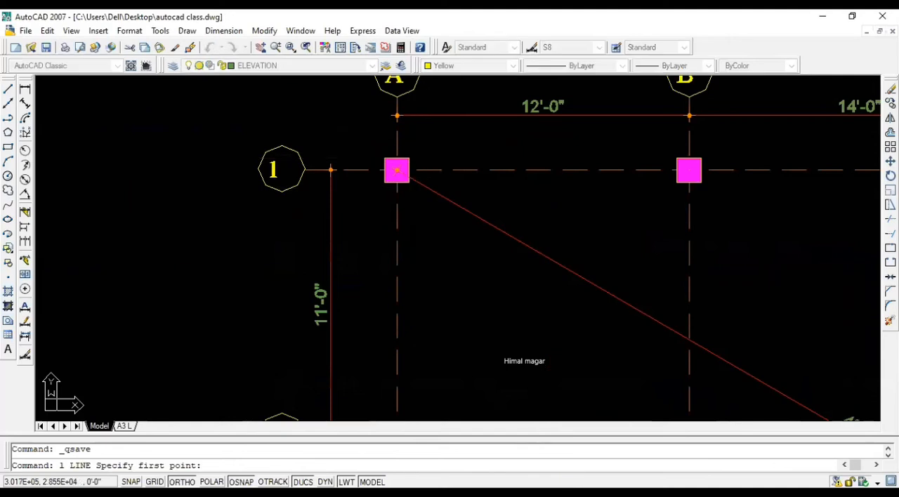
pyautogui.click(409, 158)
pyautogui.click(677, 158)
pyautogui.press('Return')
pyautogui.scroll(-2, 430, 185)
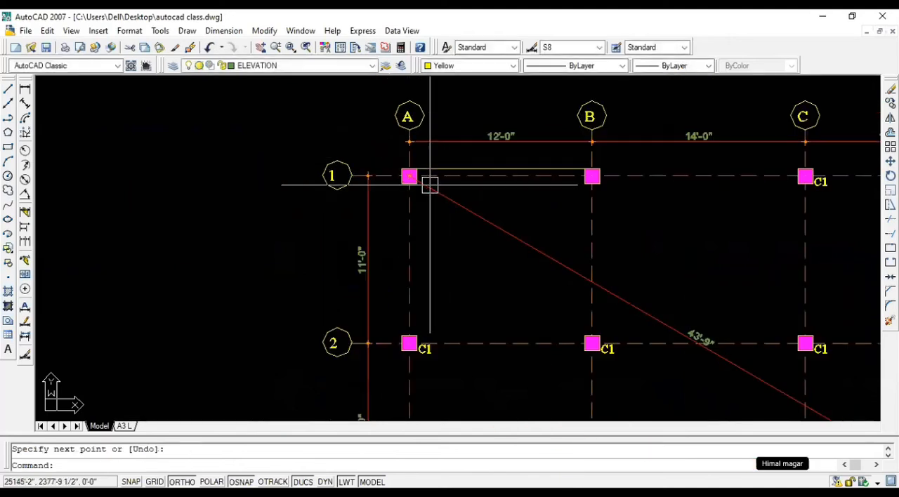
# Step: Draw a line along grid 1's outer side between the facing upper corners of columns B and C
pyautogui.scroll(5, 632, 170)
pyautogui.press('Return')
pyautogui.click(533, 164)
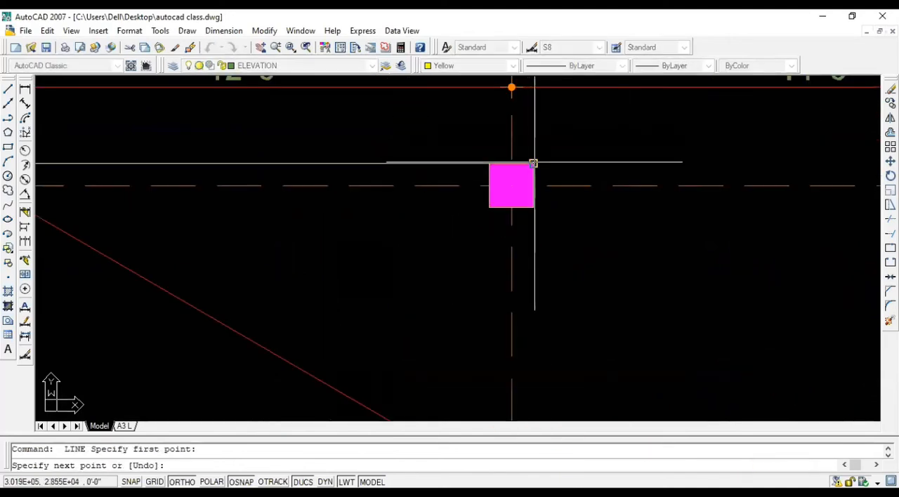
pyautogui.scroll(-3, 394, 163)
pyautogui.click(671, 163)
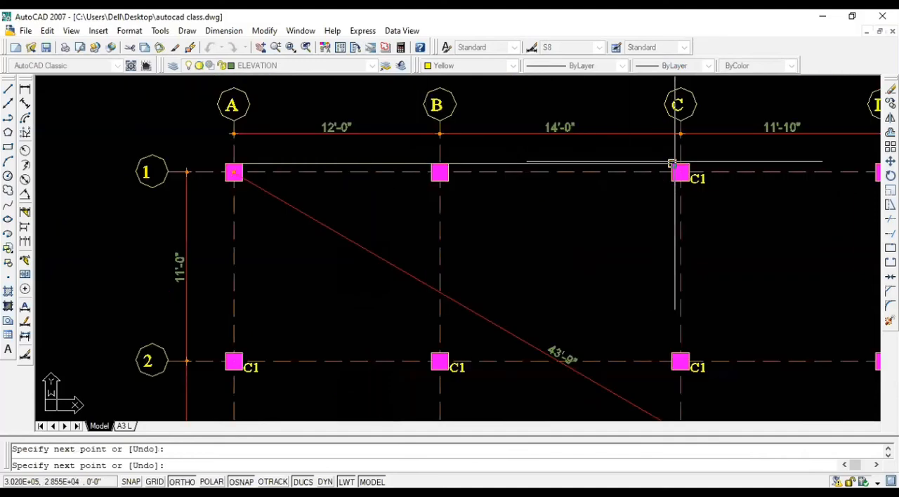
pyautogui.press('Return')
# Step: Draw a line along grid 1's outer side between the facing upper corners of columns C and D
pyautogui.scroll(-2, 510, 171)
pyautogui.scroll(5, 562, 150)
pyautogui.press('Return')
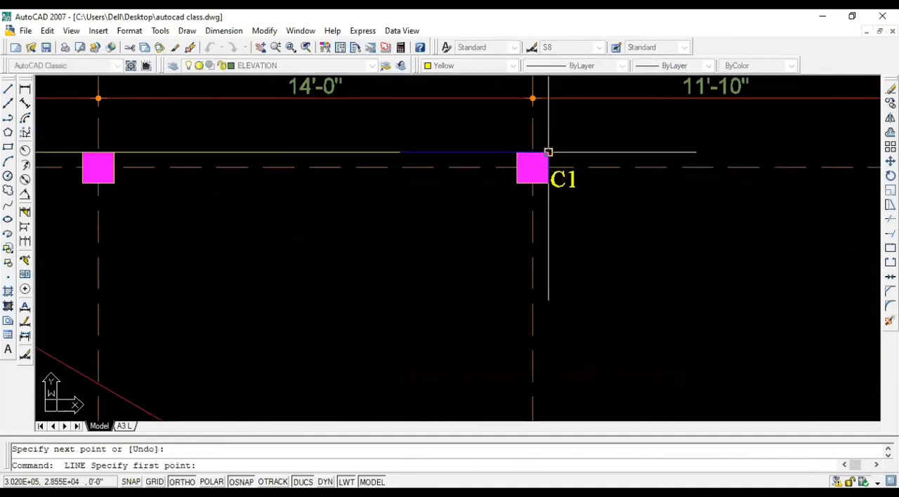
pyautogui.click(548, 152)
pyautogui.scroll(-2, 510, 151)
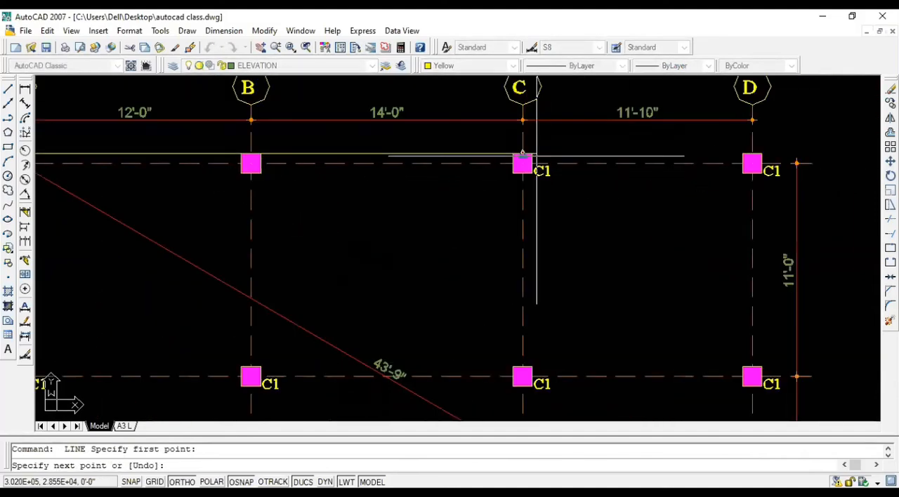
pyautogui.click(743, 153)
pyautogui.press('Return')
# Step: Draw a line along grid A's outer side from the lower corner of column A1 to the upper corner of column A2
pyautogui.scroll(-3, 590, 149)
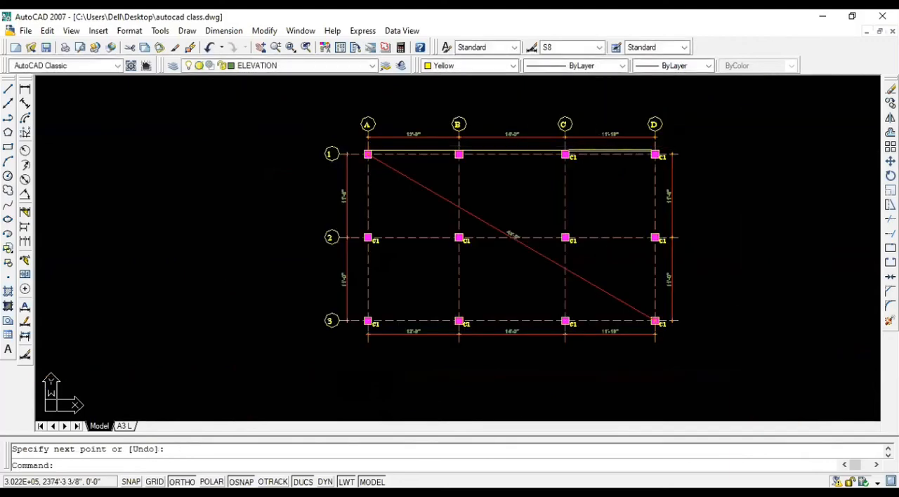
pyautogui.press('Return')
pyautogui.scroll(4, 393, 151)
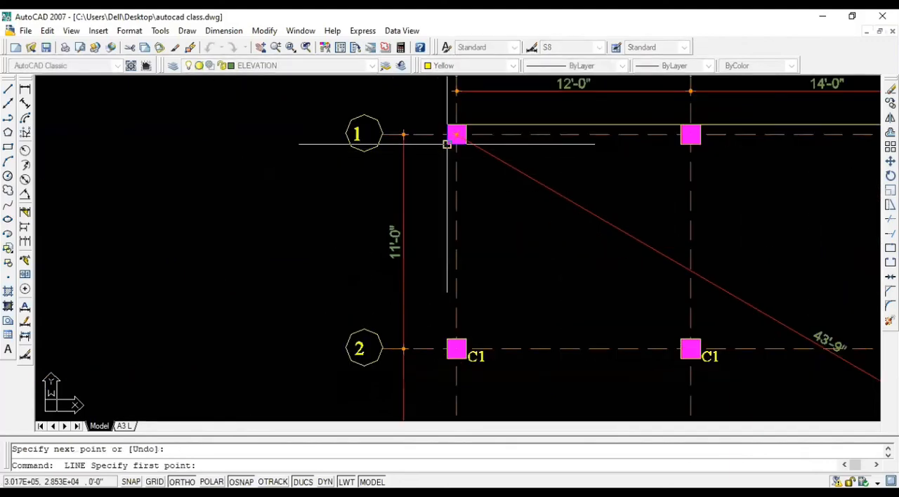
pyautogui.click(446, 144)
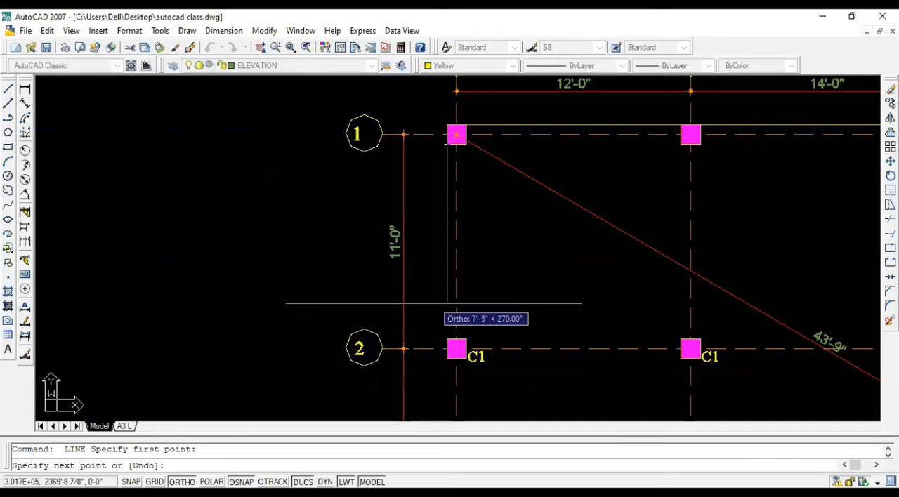
pyautogui.click(448, 330)
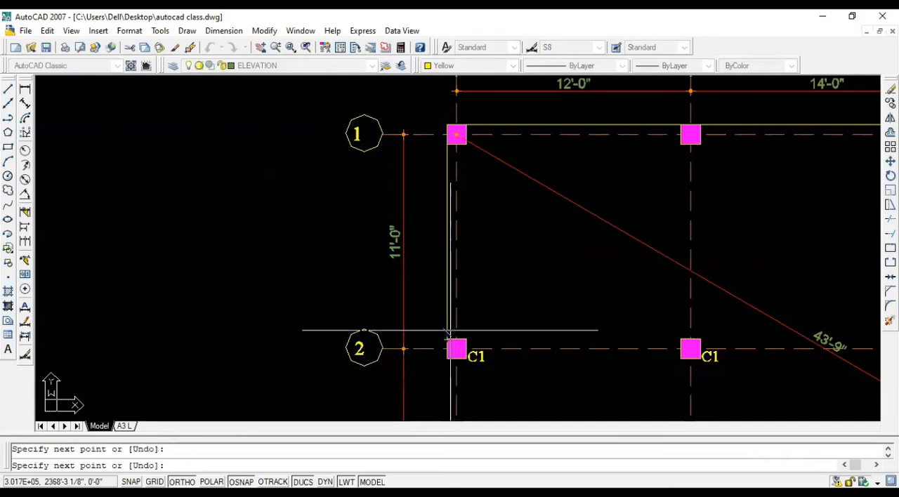
pyautogui.press('Return')
# Step: Draw a line along grid A's outer side from the lower corner of column A2 to the upper corner of column A3
pyautogui.scroll(-4, 478, 282)
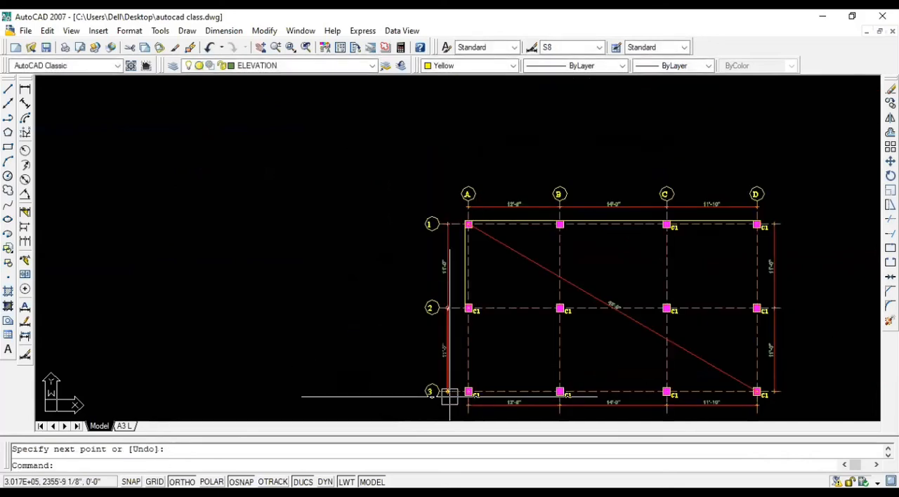
pyautogui.scroll(4, 451, 395)
pyautogui.press('Return')
pyautogui.click(475, 227)
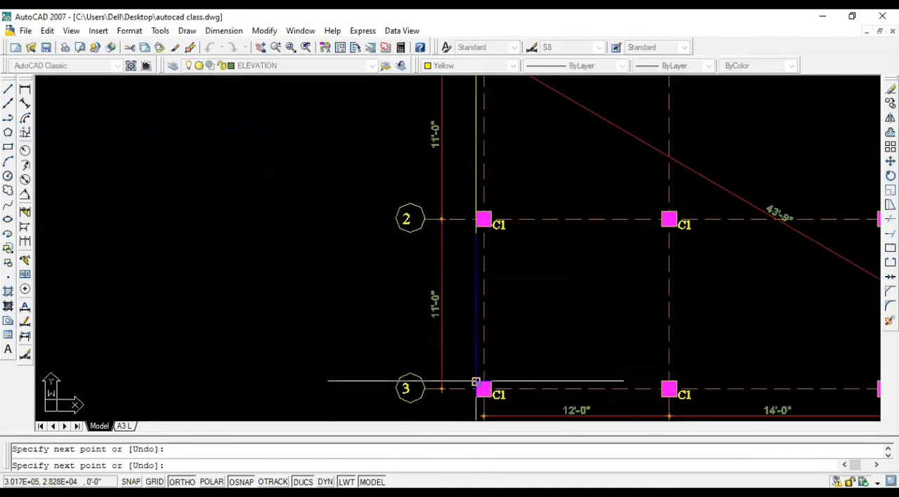
pyautogui.press('Return')
pyautogui.press('Return')
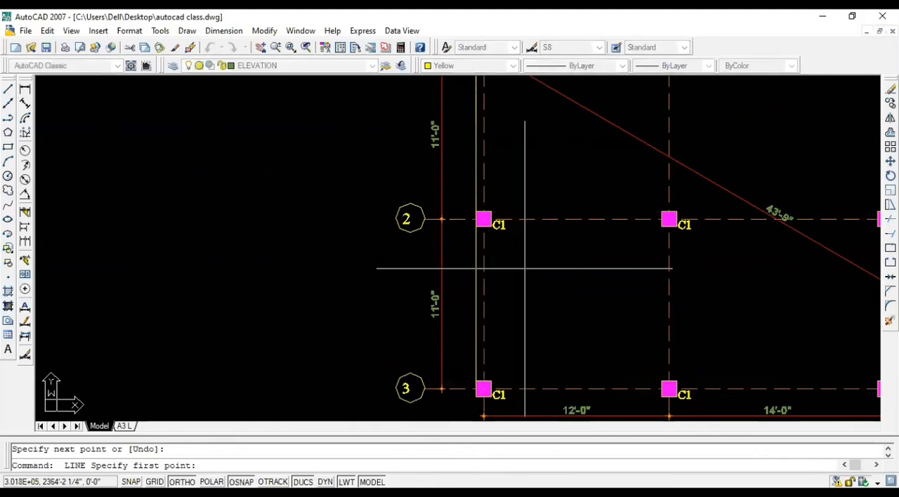
# Step: Draw a line along grid 3's outer side between the facing lower corners of columns A and B
pyautogui.scroll(5, 488, 330)
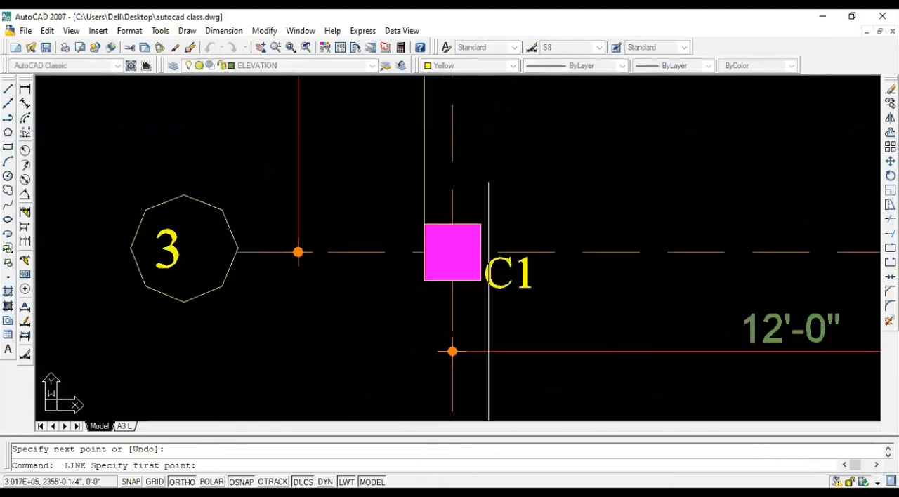
pyautogui.click(482, 284)
pyautogui.scroll(-5, 482, 307)
pyautogui.scroll(5, 515, 302)
pyautogui.click(612, 305)
pyautogui.press('Return')
pyautogui.press('Return')
# Step: Draw a line along grid 3's outer side between the facing lower corners of columns B and C
pyautogui.scroll(-5, 642, 378)
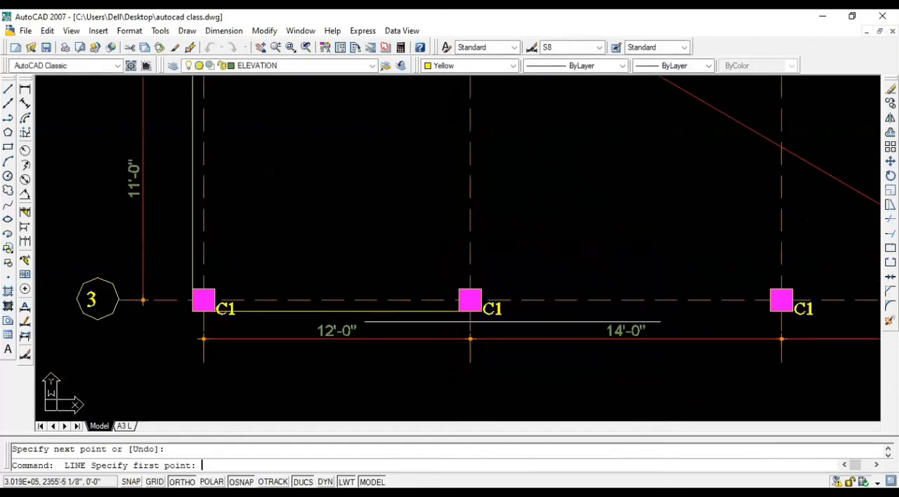
pyautogui.scroll(5, 345, 394)
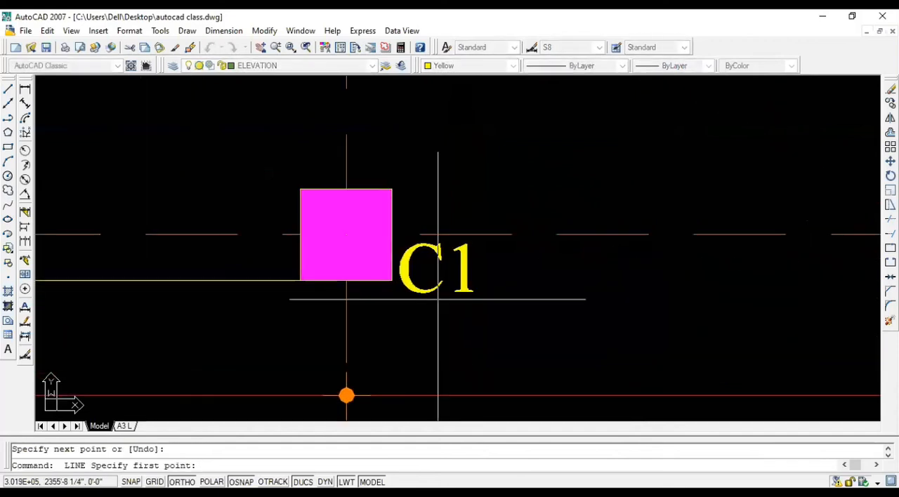
pyautogui.click(396, 281)
pyautogui.scroll(-5, 305, 351)
pyautogui.scroll(5, 586, 352)
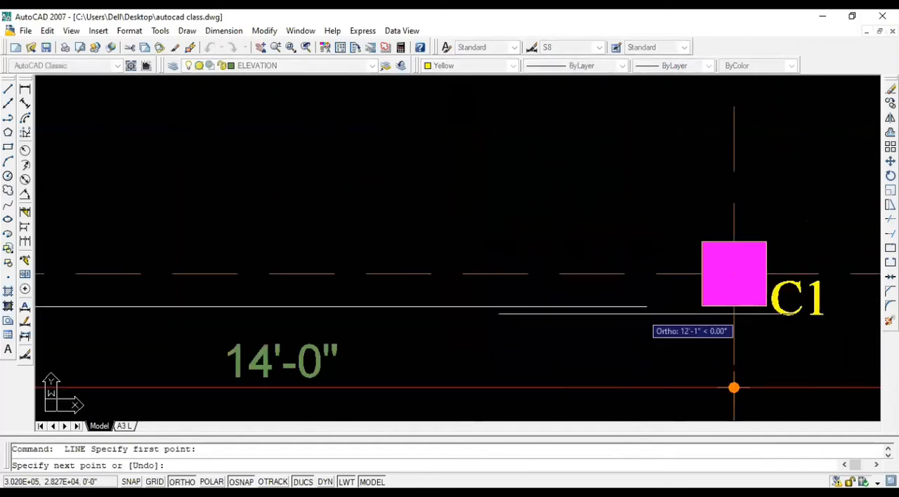
pyautogui.click(701, 305)
pyautogui.press('Return')
# Step: Draw a line along grid 3's outer side between the facing lower corners of columns C and D
pyautogui.scroll(-5, 700, 305)
pyautogui.press('Return')
pyautogui.scroll(5, 569, 302)
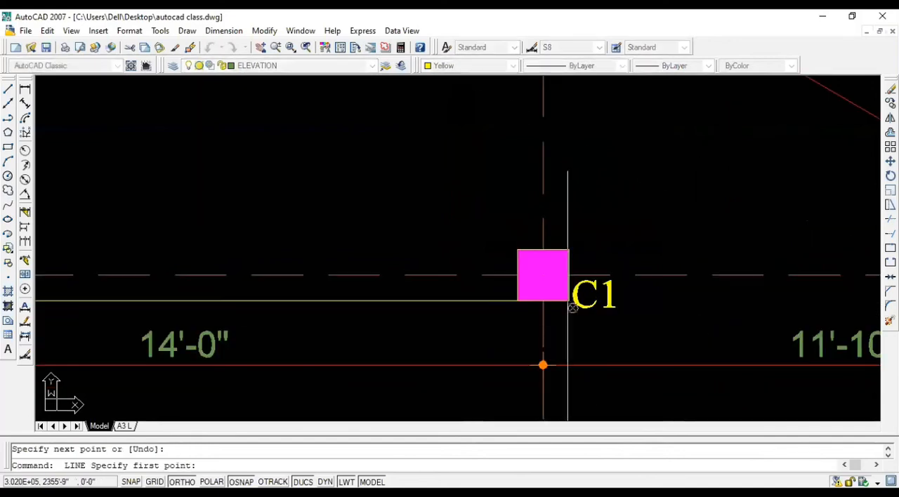
pyautogui.click(569, 301)
pyautogui.scroll(-5, 378, 342)
pyautogui.scroll(5, 740, 311)
pyautogui.click(741, 312)
pyautogui.press('Return')
pyautogui.press('Return')
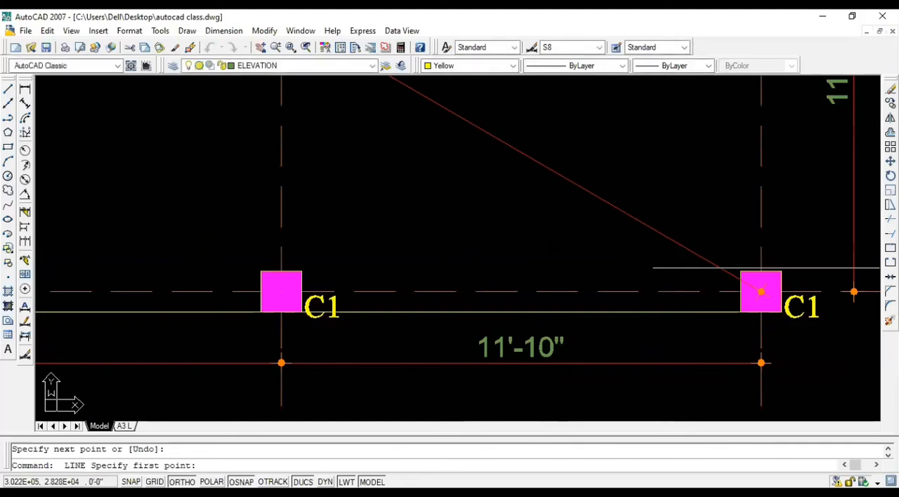
# Step: Draw a line along grid D's outer side from the upper corner of column D3 to the lower corner of column D2
pyautogui.click(781, 270)
pyautogui.scroll(-3, 780, 270)
pyautogui.scroll(4, 745, 175)
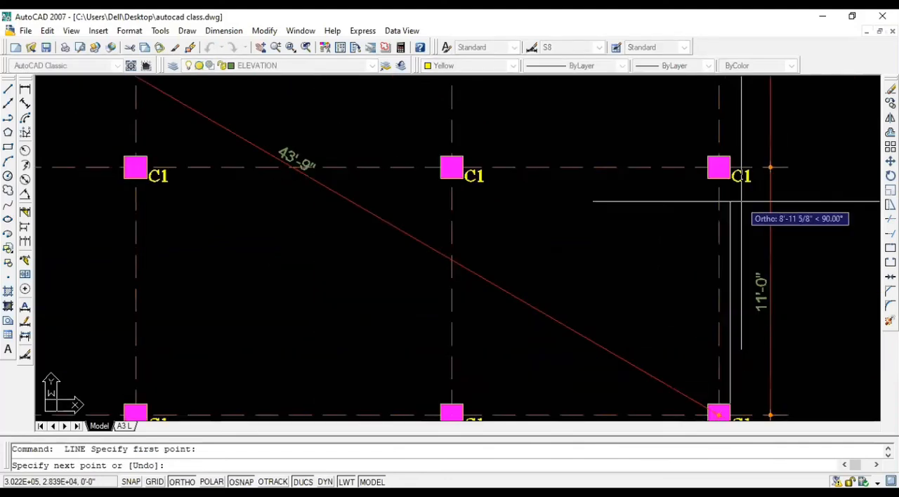
pyautogui.click(714, 158)
pyautogui.press('Return')
# Step: Draw a line along grid D's outer side from the lower corner of column D1 to the upper corner of column D2
pyautogui.scroll(-5, 716, 332)
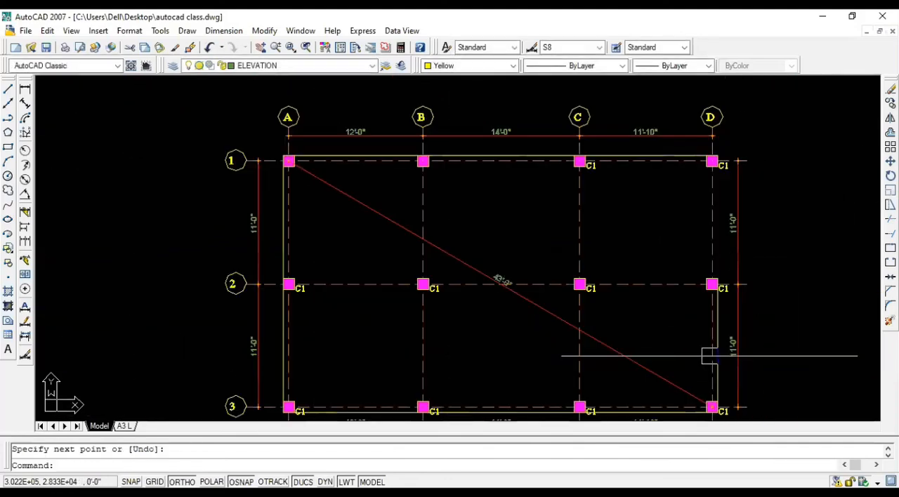
pyautogui.scroll(3, 734, 218)
pyautogui.press('Return')
pyautogui.click(695, 113)
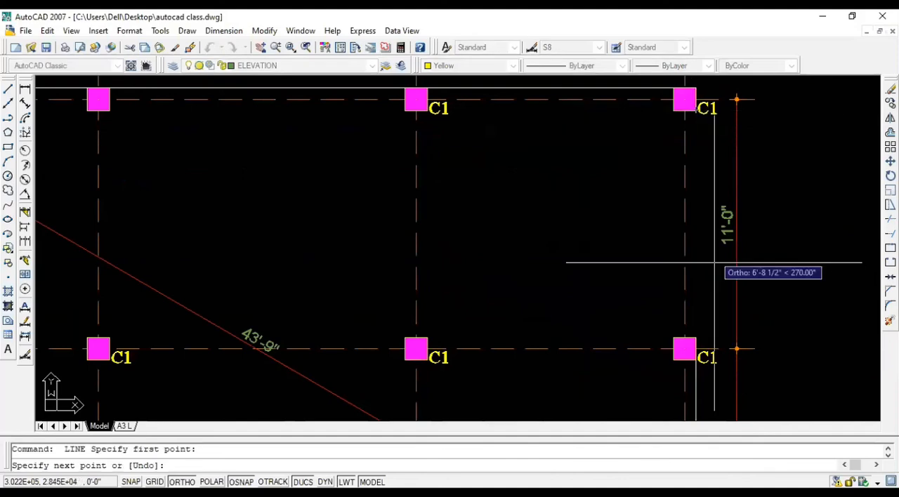
pyautogui.press('Escape')
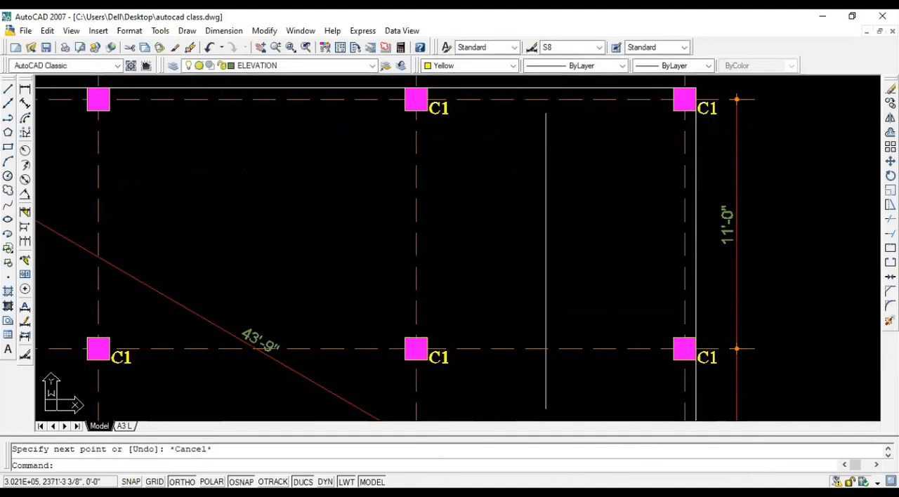
# Step: Erase the three outer lines along grid 3 and the two outer lines along grid D
pyautogui.scroll(-3, 632, 316)
pyautogui.scroll(2, 353, 311)
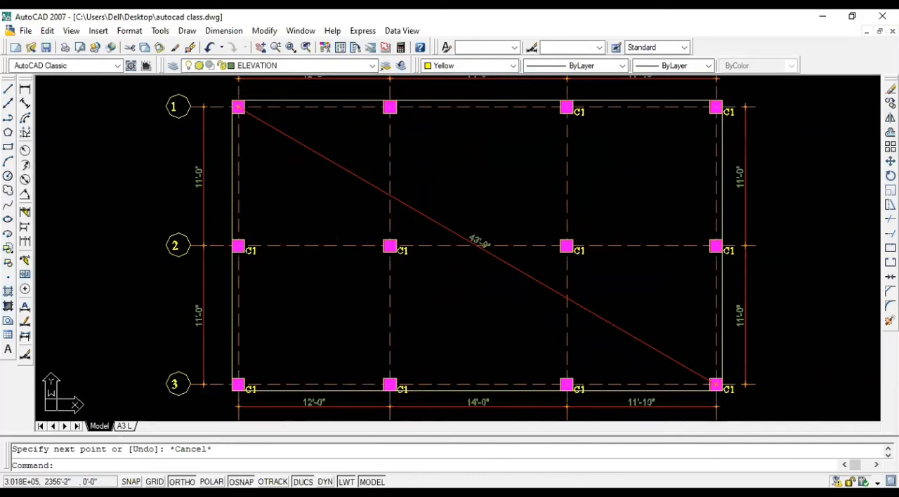
pyautogui.click(344, 391)
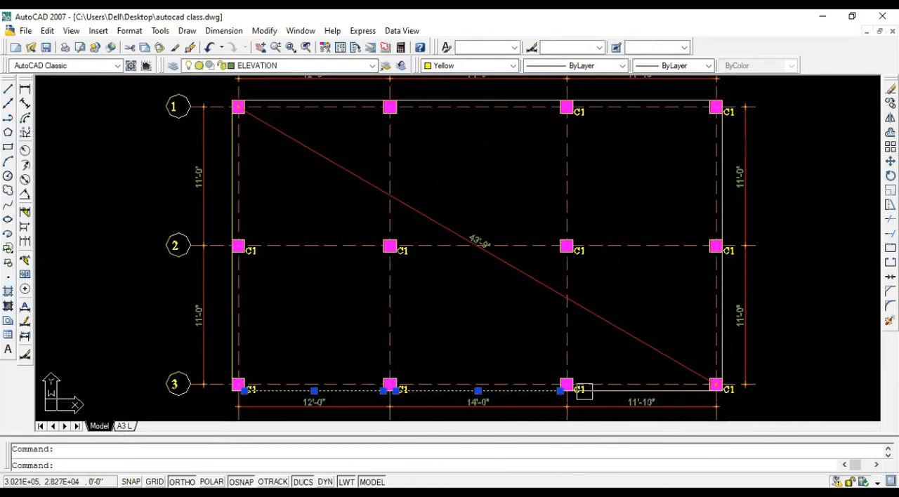
pyautogui.click(722, 319)
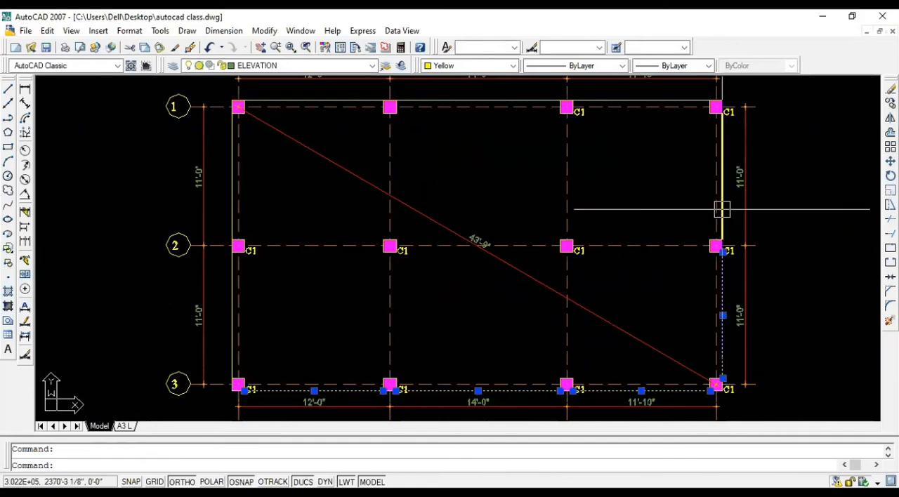
pyautogui.press('Delete')
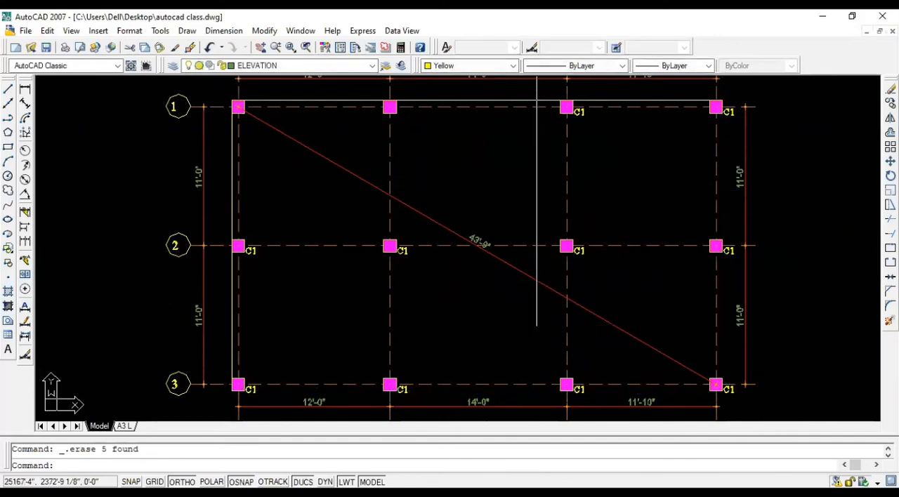
# Step: Offset the outer beam lines along grid 1 inward by 9 inches
pyautogui.write('o')
pyautogui.press('Return')
pyautogui.write('9')
pyautogui.press('Return')
pyautogui.click(347, 100)
pyautogui.click(358, 175)
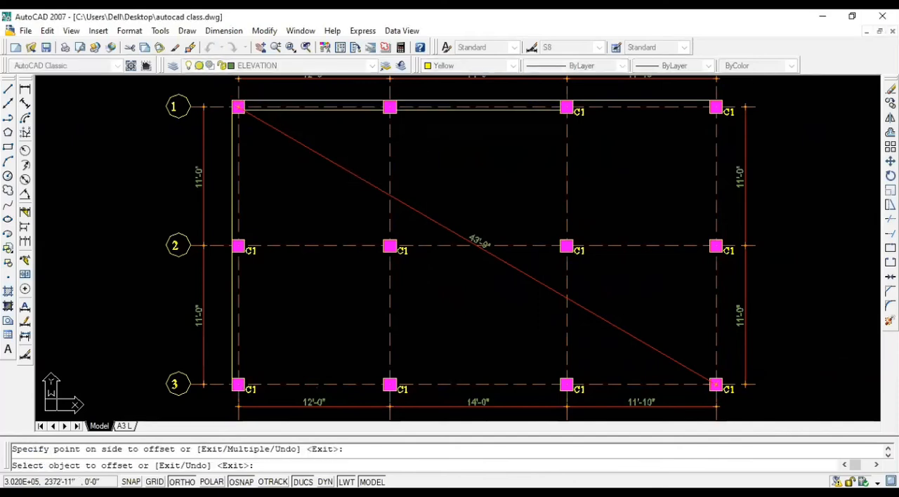
# Step: Offset the two outer beam lines along grid A inward by 9 inches and finish the Offset command
pyautogui.click(232, 190)
pyautogui.click(217, 258)
pyautogui.click(225, 284)
pyautogui.click(260, 284)
pyautogui.press('Escape')
# Step: Copy the four grid A beam lines to grid B, from column A1's lower outer corner to column B1's matching corner
pyautogui.click(246, 285)
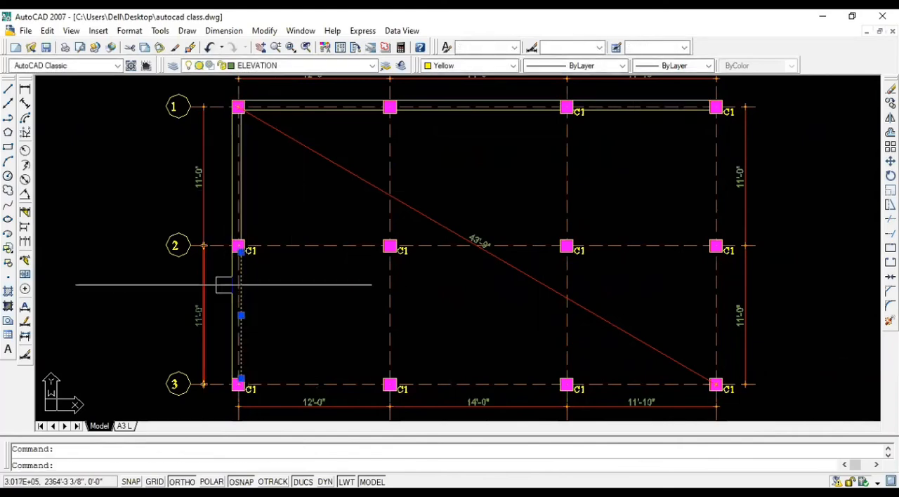
pyautogui.click(228, 175)
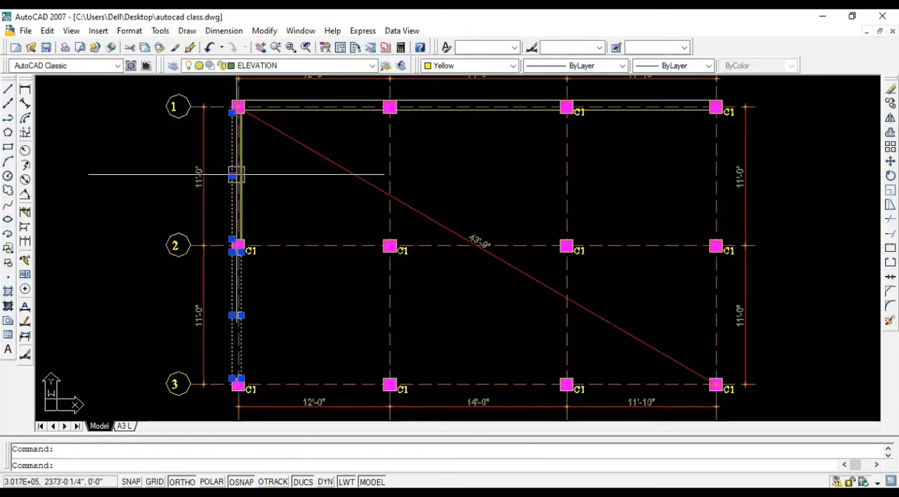
pyautogui.click(238, 175)
pyautogui.write('c')
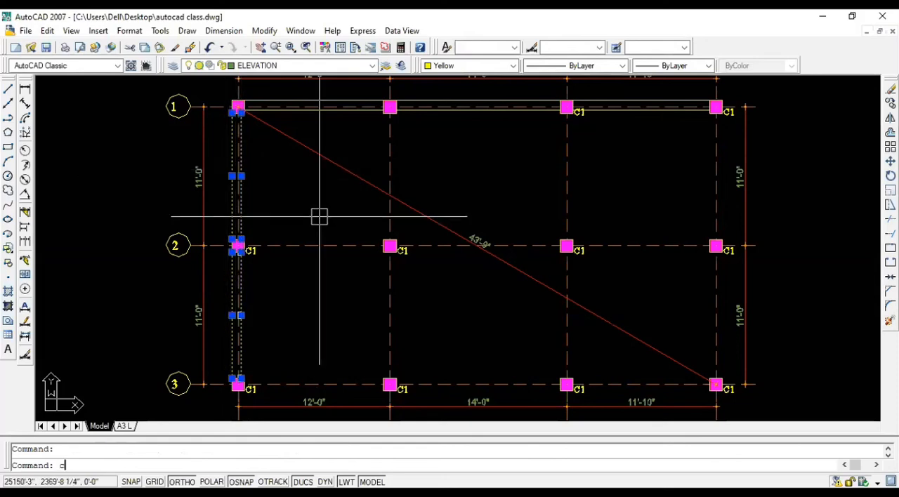
pyautogui.write('o')
pyautogui.press('Return')
pyautogui.scroll(5, 237, 120)
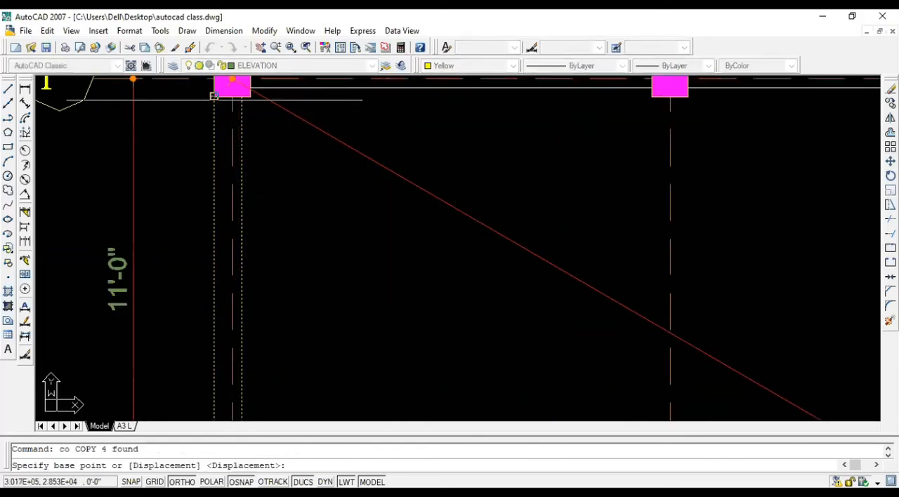
pyautogui.click(213, 95)
pyautogui.scroll(-5, 214, 96)
pyautogui.scroll(5, 499, 90)
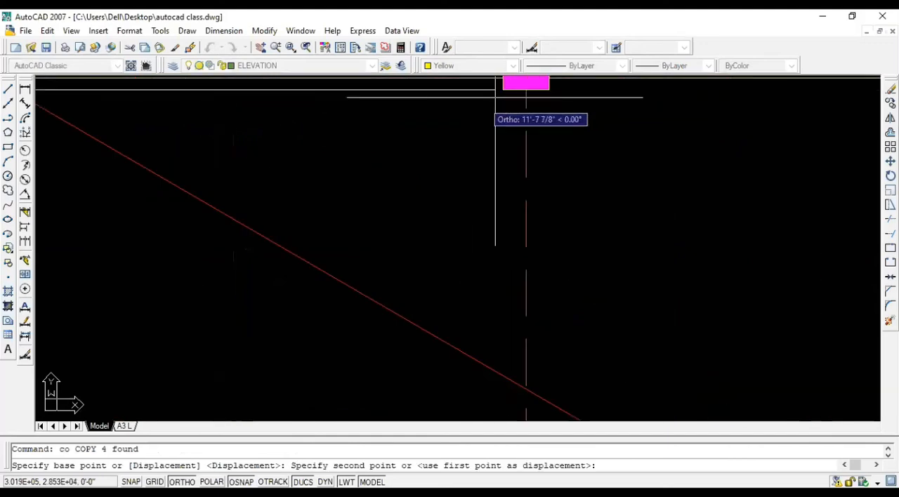
pyautogui.click(503, 90)
# Step: Place another copy of the four beam lines on grid C at column C1's matching lower corner and end the copy
pyautogui.scroll(-5, 503, 89)
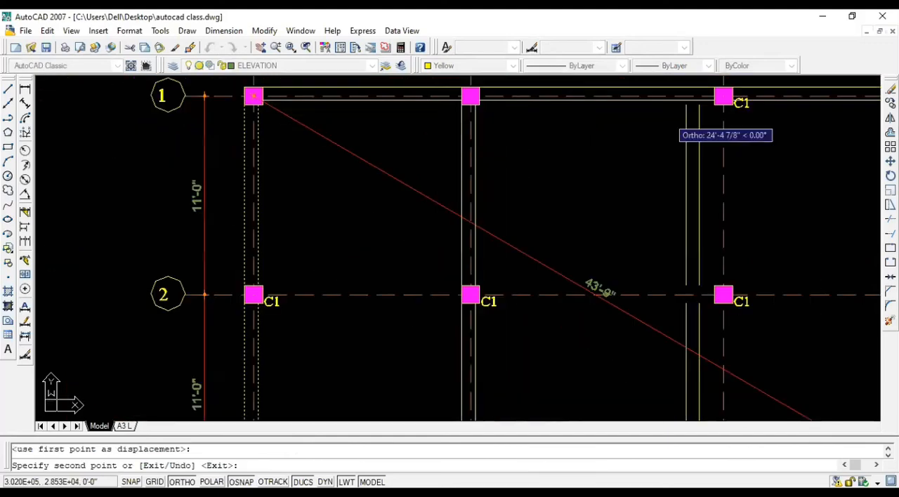
pyautogui.scroll(5, 715, 105)
pyautogui.click(715, 105)
pyautogui.scroll(-5, 715, 106)
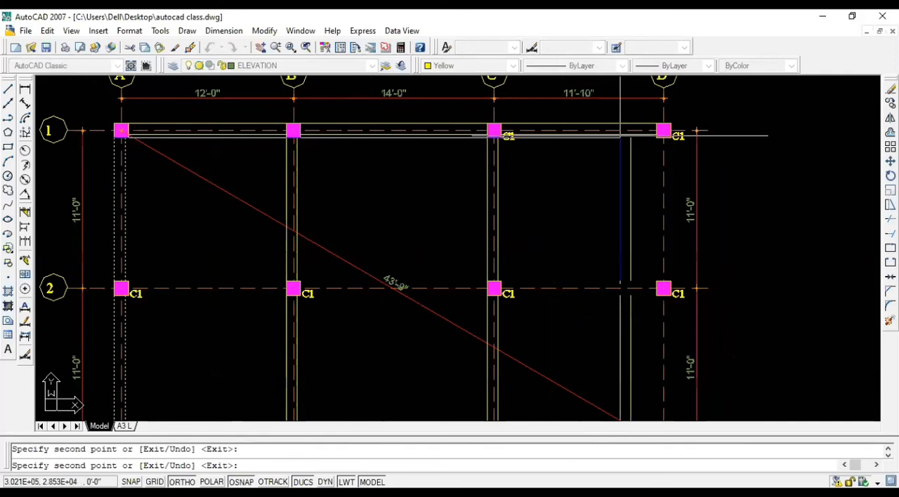
pyautogui.scroll(5, 672, 135)
pyautogui.press('Escape')
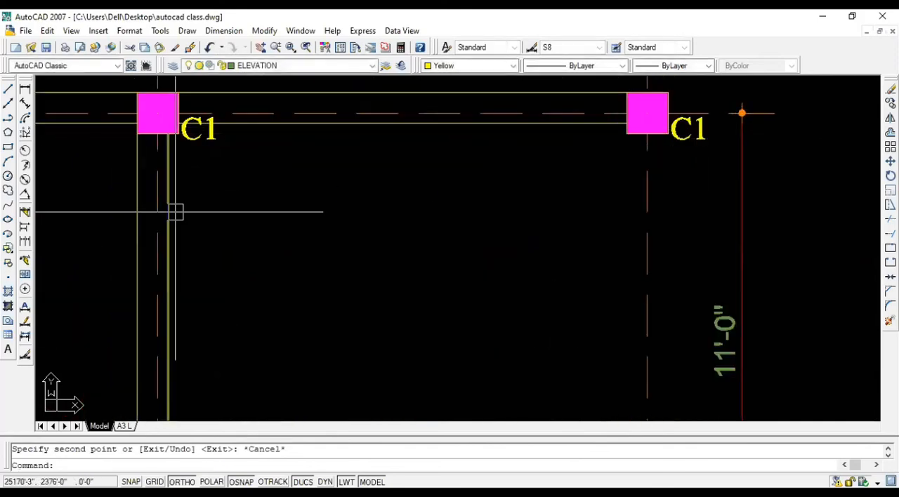
# Step: Copy grid C's two beam lines between grids 1 and 2 to grid D, aligning them with column D1's lower outer corner
pyautogui.click(172, 212)
pyautogui.click(141, 208)
pyautogui.write('co')
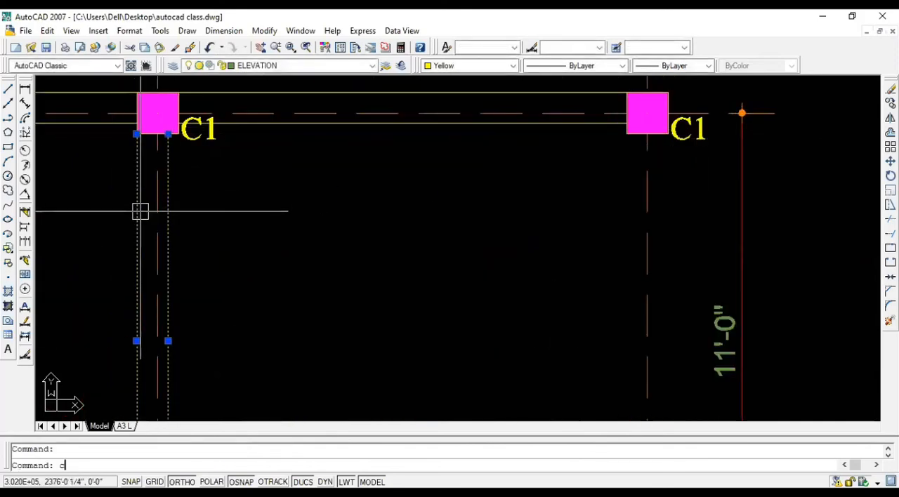
pyautogui.press('Return')
pyautogui.click(168, 134)
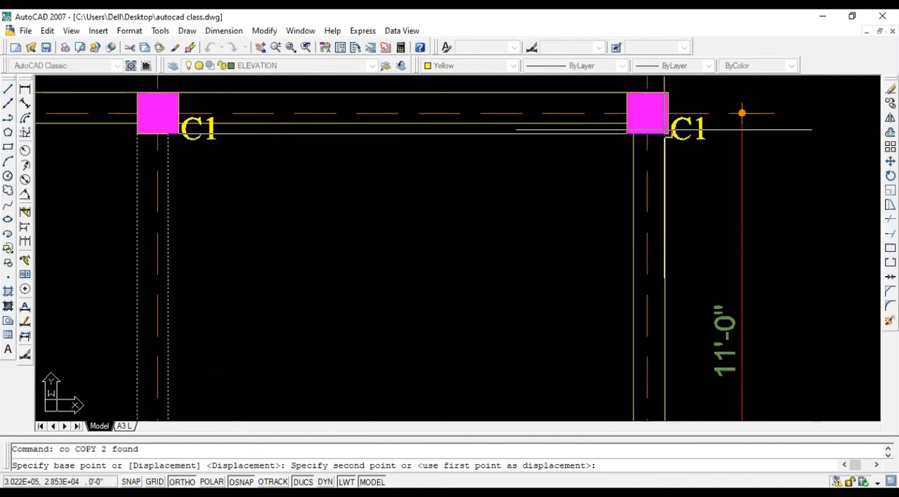
pyautogui.click(667, 134)
pyautogui.scroll(-6, 662, 133)
pyautogui.press('Escape')
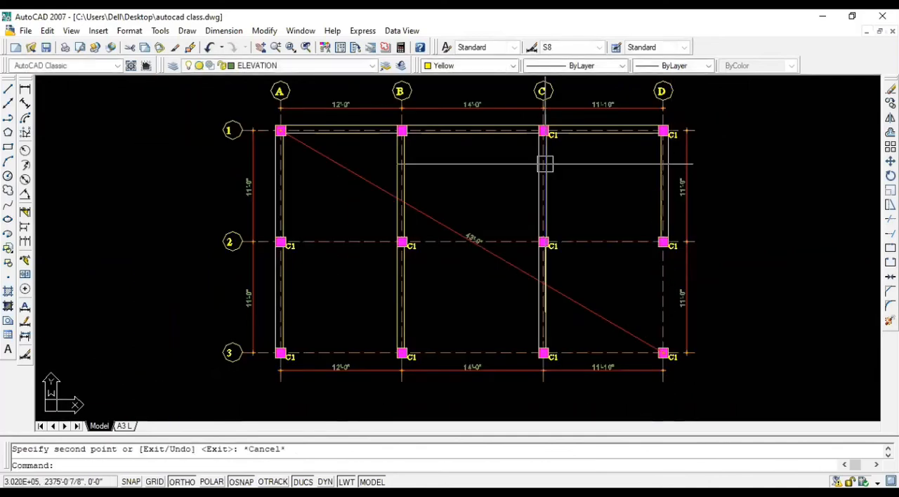
pyautogui.press('Escape')
# Step: Copy grid C's two beam lines between grids 2 and 3 to grid D, aligning them with column D2's lower outer corner
pyautogui.click(545, 277)
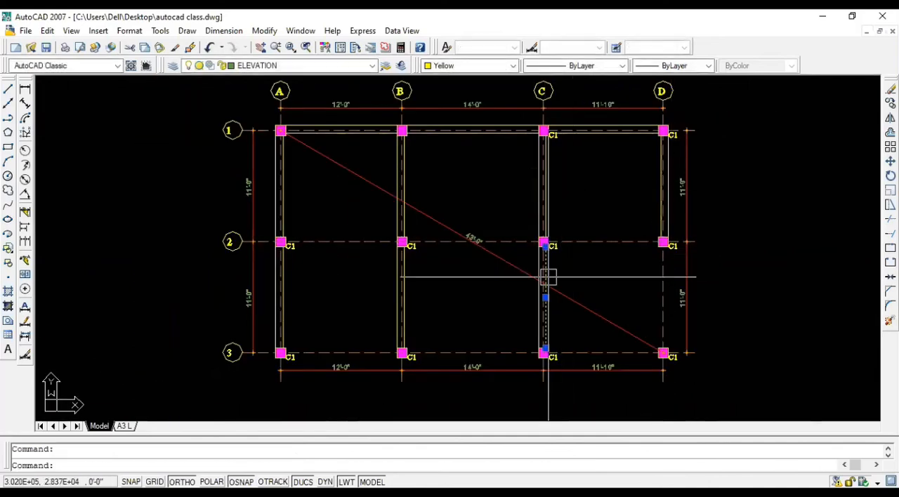
pyautogui.write('c')
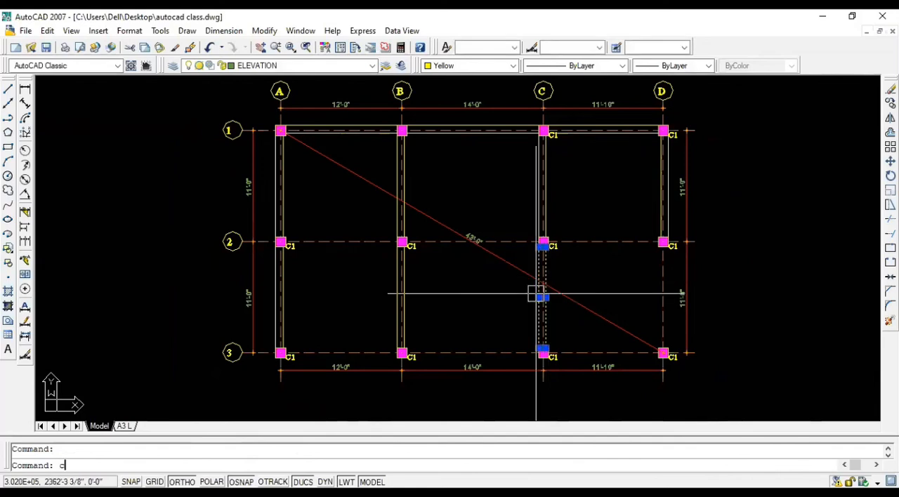
pyautogui.write('o')
pyautogui.press('Return')
pyautogui.scroll(5, 534, 243)
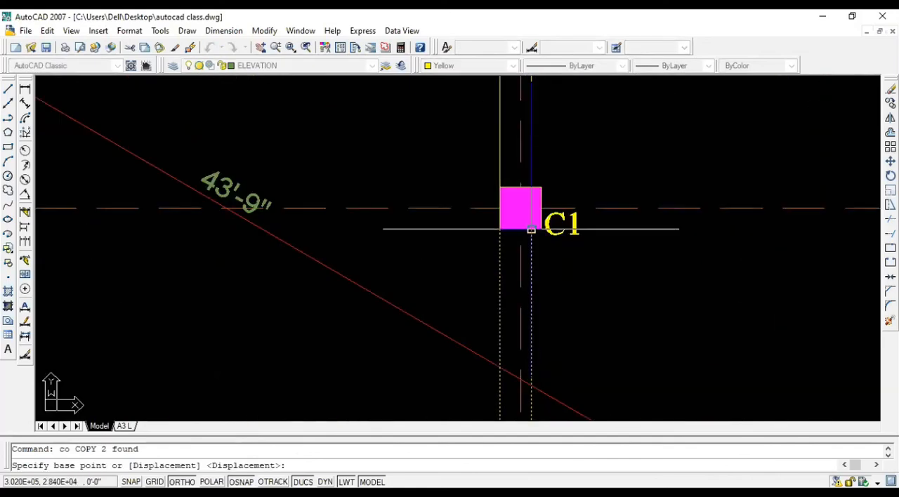
pyautogui.click(531, 229)
pyautogui.scroll(-3, 561, 234)
pyautogui.scroll(5, 808, 225)
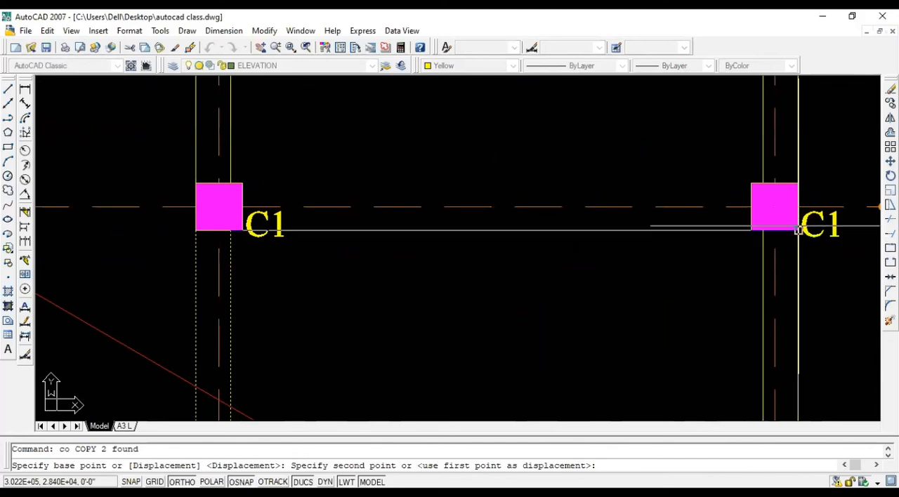
pyautogui.click(798, 231)
pyautogui.press('Escape')
pyautogui.scroll(-6, 526, 219)
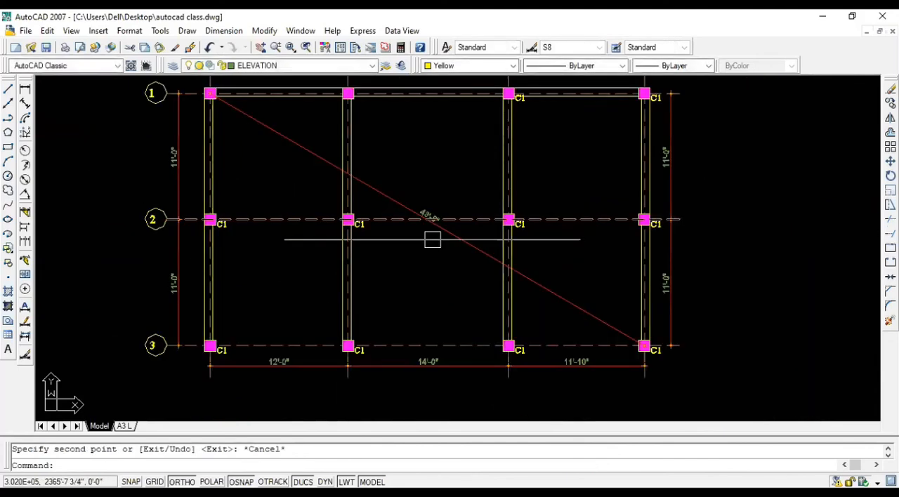
# Step: Copy grid 1's six beam lines to grid 2, from column D1's upper inner corner to column D2's matching corner, and end the copy
pyautogui.scroll(-2, 354, 134)
pyautogui.scroll(5, 341, 101)
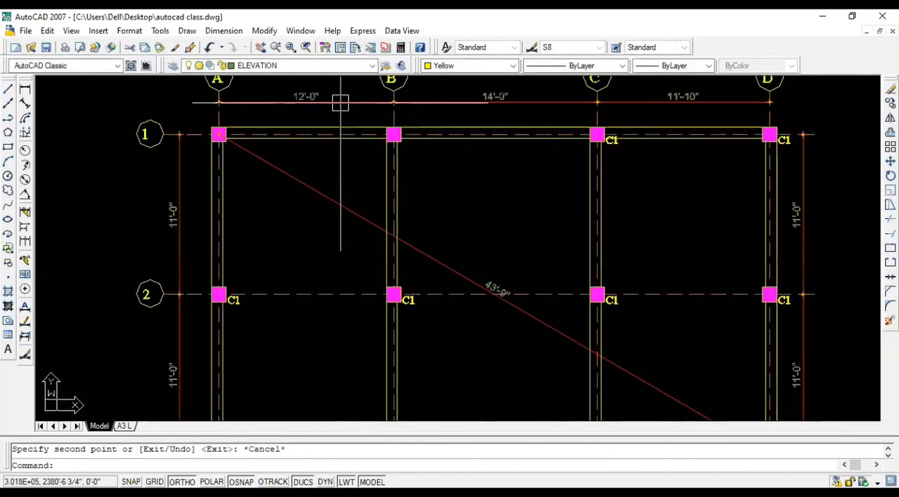
pyautogui.click(318, 148)
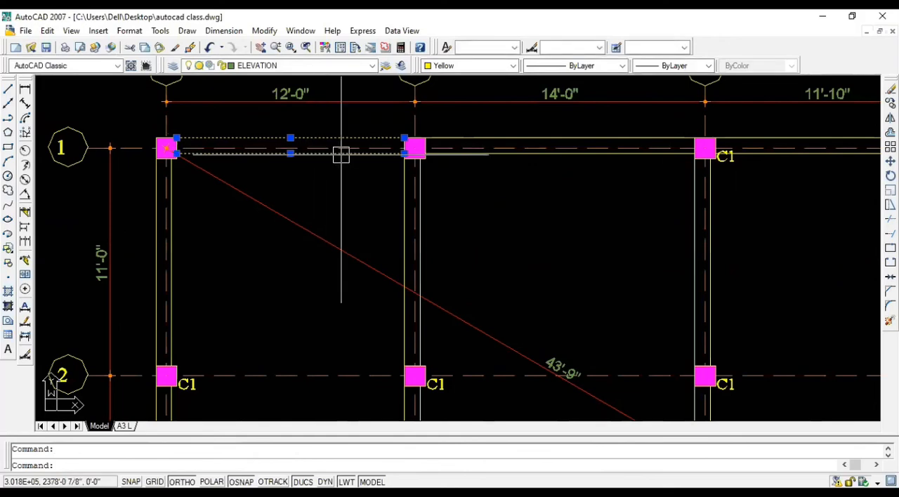
pyautogui.click(495, 140)
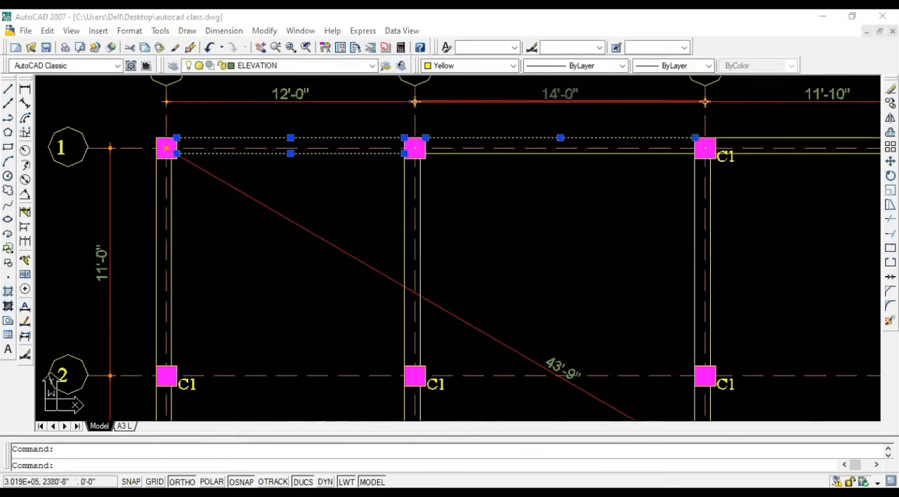
pyautogui.scroll(-5, 541, 183)
pyautogui.scroll(6, 543, 180)
pyautogui.click(544, 179)
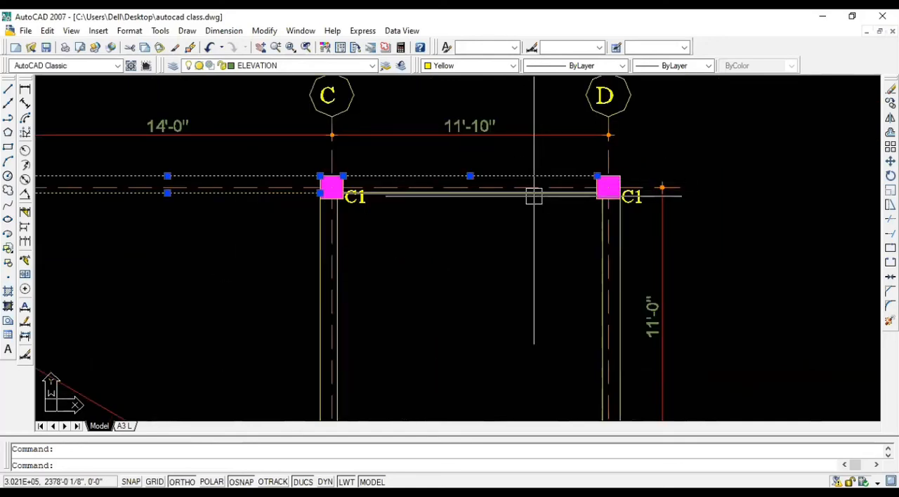
pyautogui.write('co')
pyautogui.press('Return')
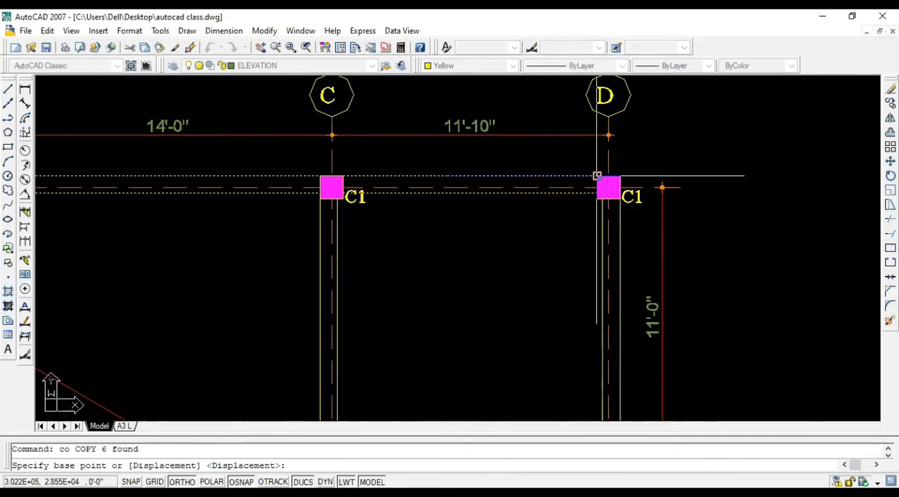
pyautogui.click(597, 176)
pyautogui.scroll(-5, 600, 211)
pyautogui.scroll(6, 630, 287)
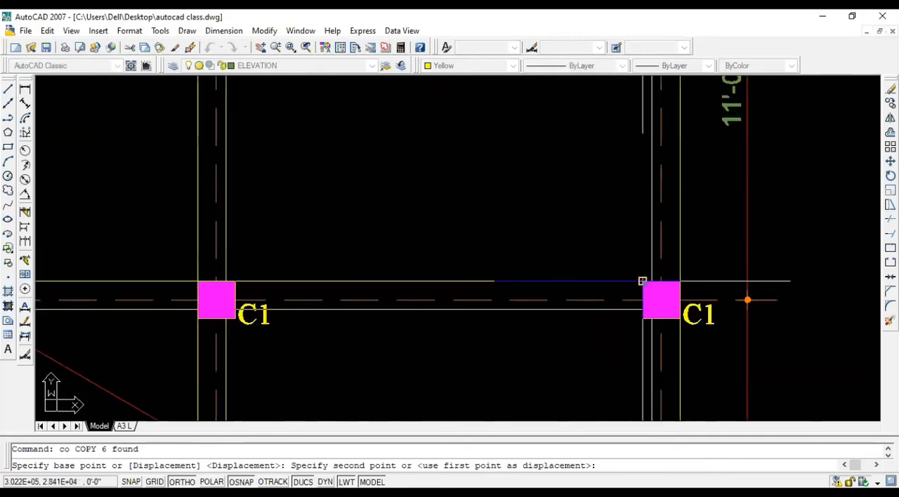
pyautogui.click(642, 281)
pyautogui.scroll(-5, 636, 239)
pyautogui.scroll(3, 640, 348)
pyautogui.scroll(5, 644, 362)
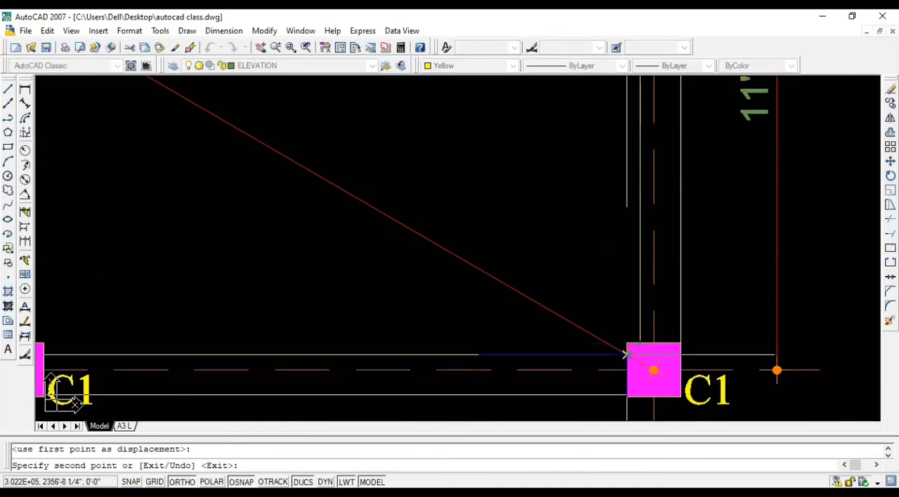
pyautogui.press('Escape')
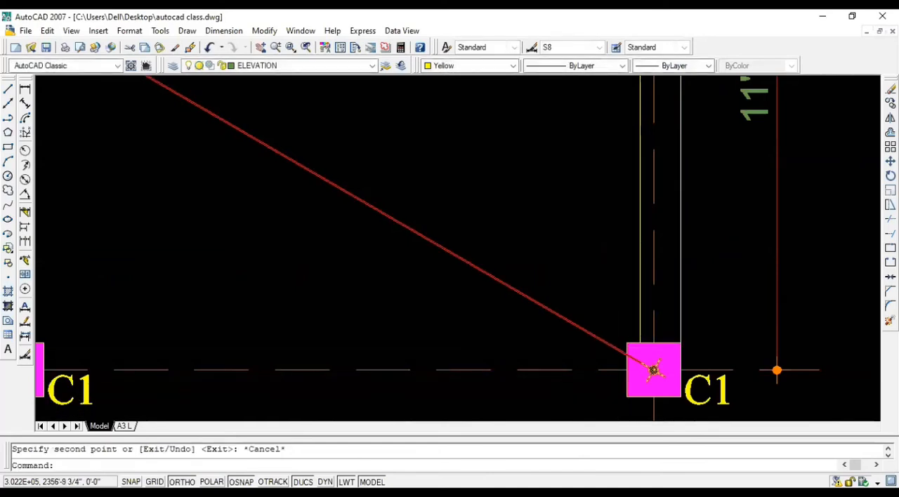
# Step: Copy grid 2's six beam lines to grid 3, from the lower line's end at column D2 to column D3's lower inner corner
pyautogui.scroll(-2, 477, 240)
pyautogui.scroll(-3, 425, 150)
pyautogui.scroll(4, 280, 188)
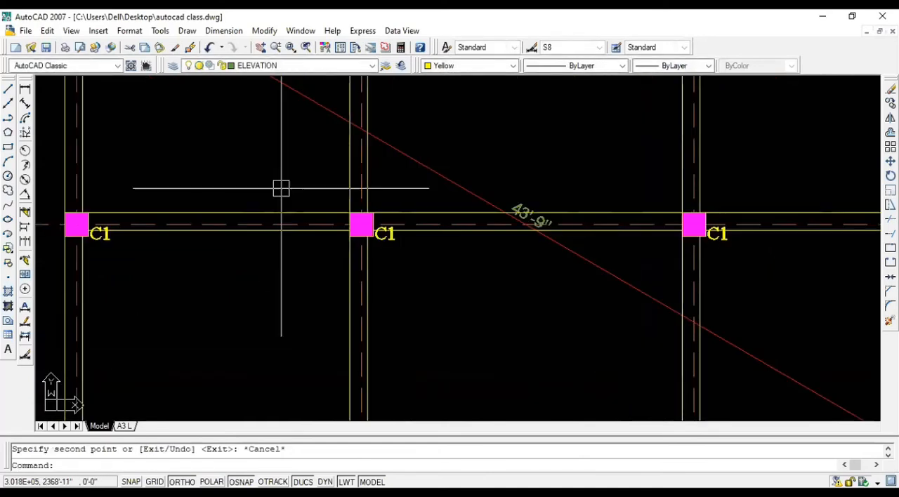
pyautogui.click(277, 211)
pyautogui.click(277, 232)
pyautogui.click(459, 213)
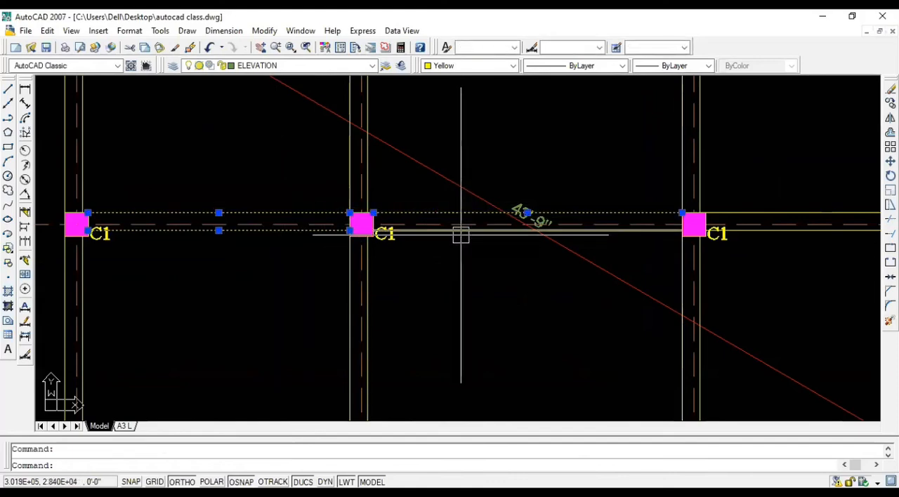
pyautogui.scroll(-2, 461, 235)
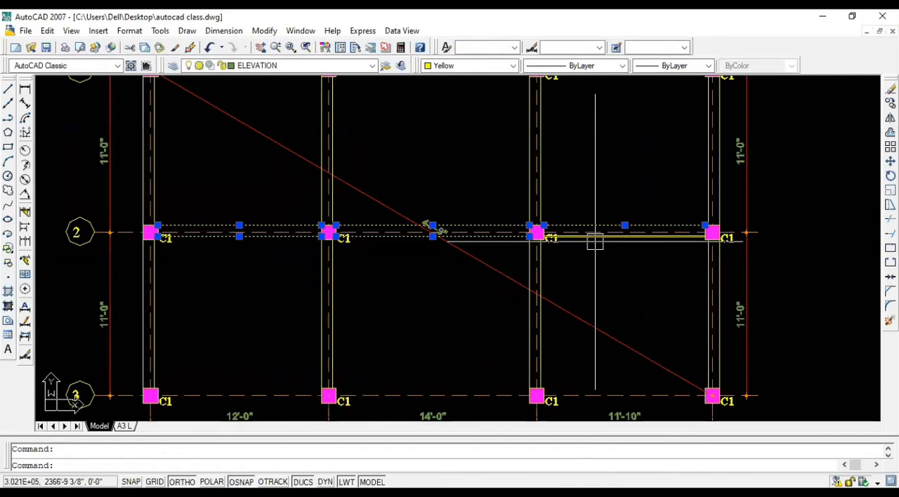
pyautogui.write('co')
pyautogui.press('Return')
pyautogui.scroll(2, 698, 243)
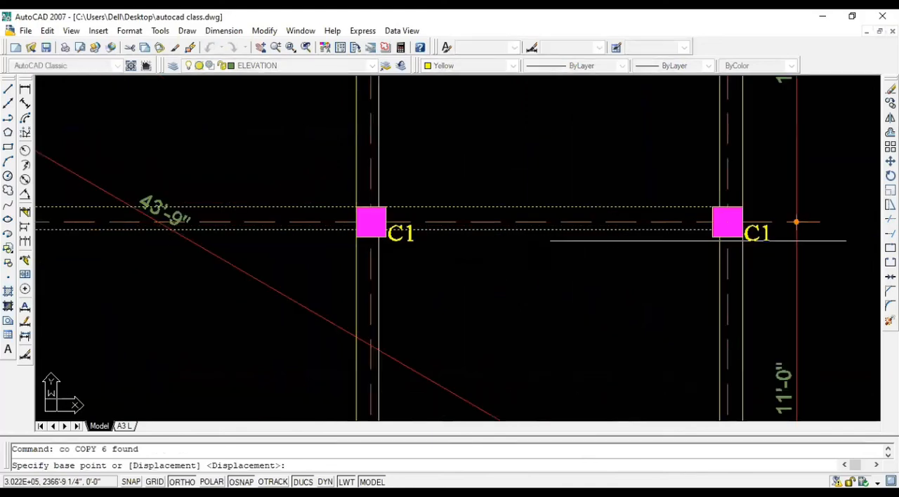
pyautogui.click(711, 229)
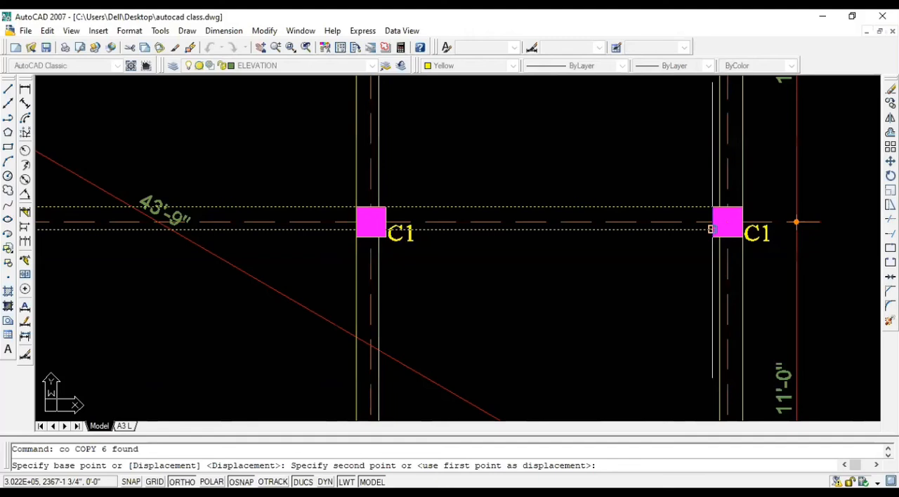
pyautogui.scroll(-5, 795, 222)
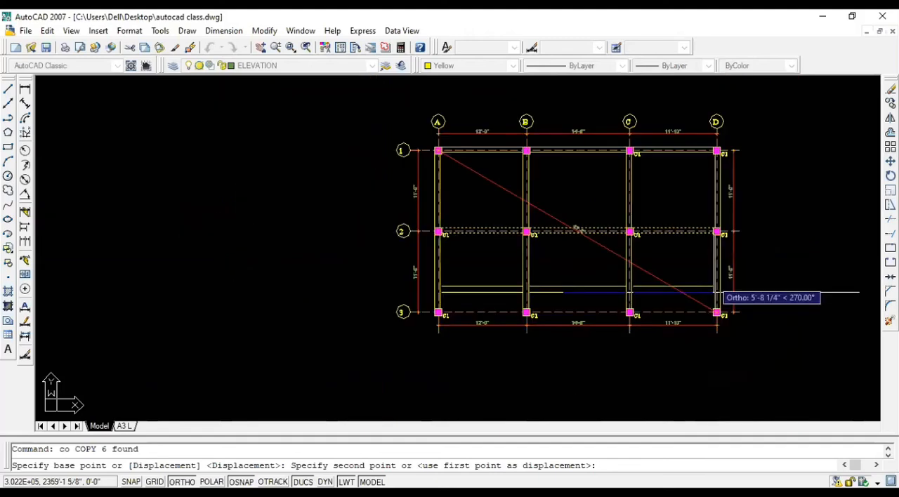
pyautogui.scroll(5, 717, 292)
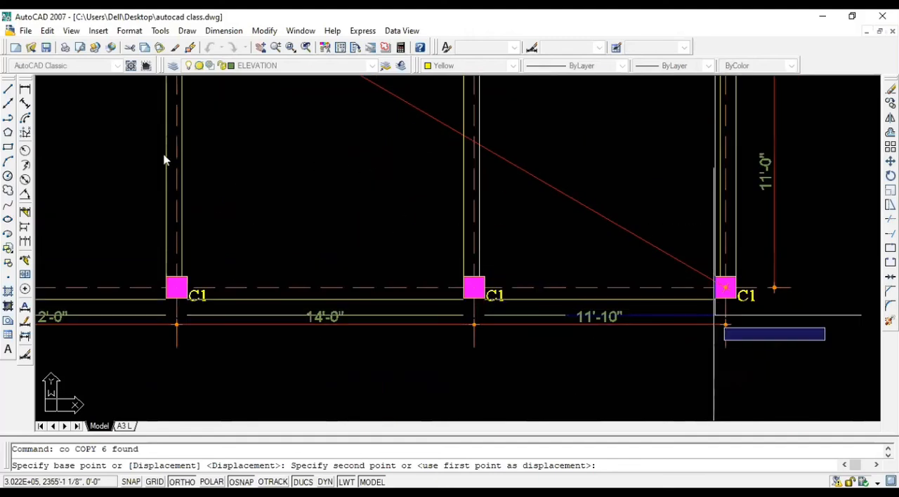
pyautogui.click(714, 298)
# Step: End the copy and add a linear dimension across the width of the grid 1 beam between columns A and B
pyautogui.scroll(-2, 714, 299)
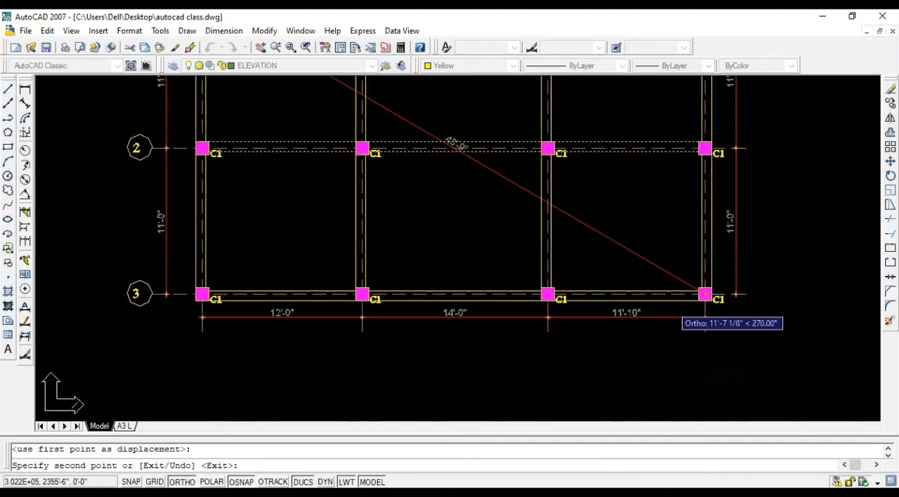
pyautogui.scroll(-3, 704, 293)
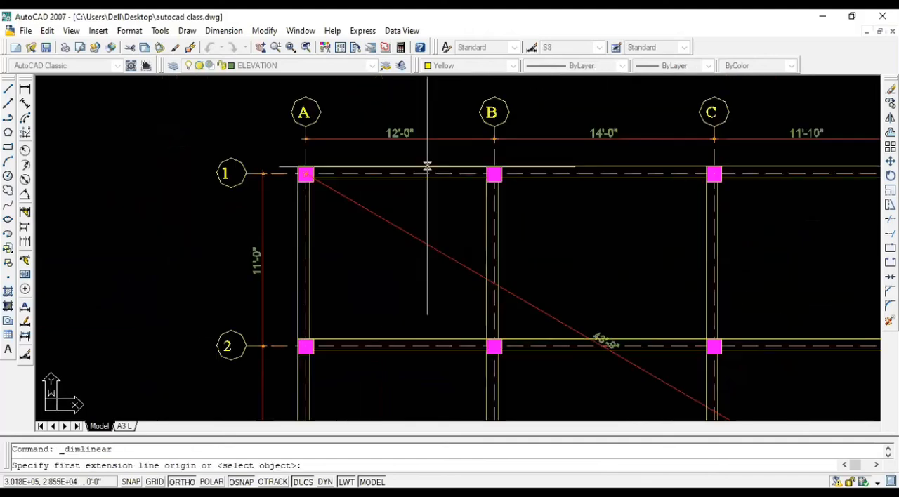
pyautogui.click(428, 173)
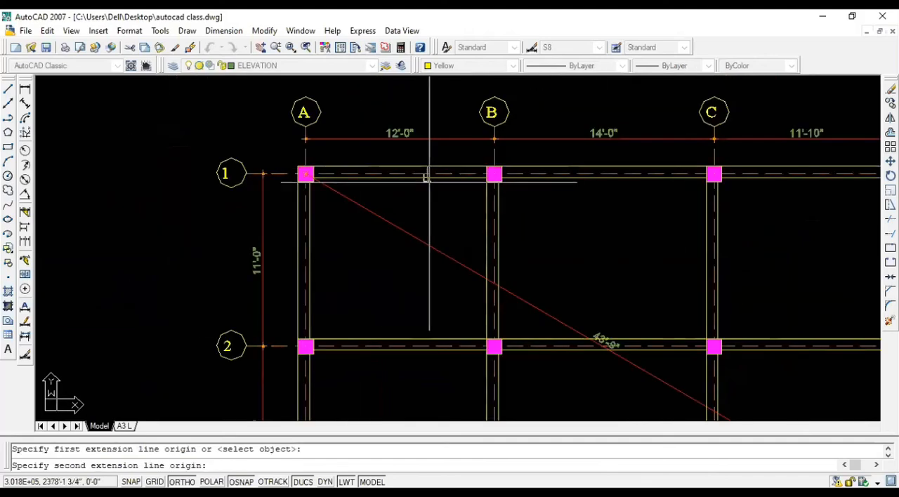
pyautogui.click(427, 174)
pyautogui.scroll(2, 411, 177)
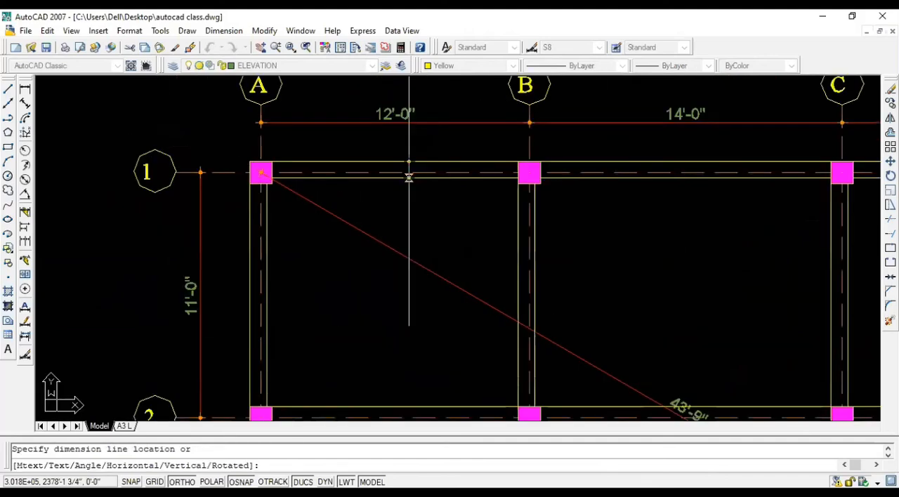
pyautogui.scroll(1, 409, 177)
pyautogui.press('Escape')
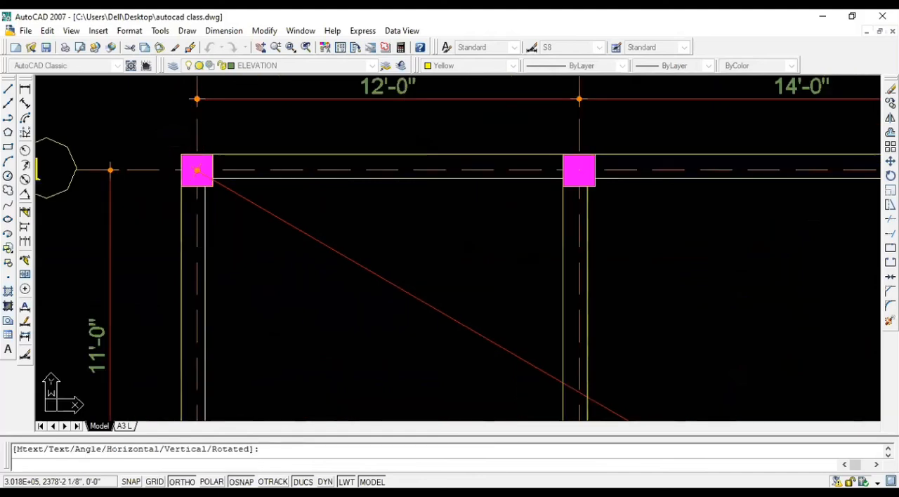
pyautogui.click(401, 168)
pyautogui.scroll(-1, 538, 121)
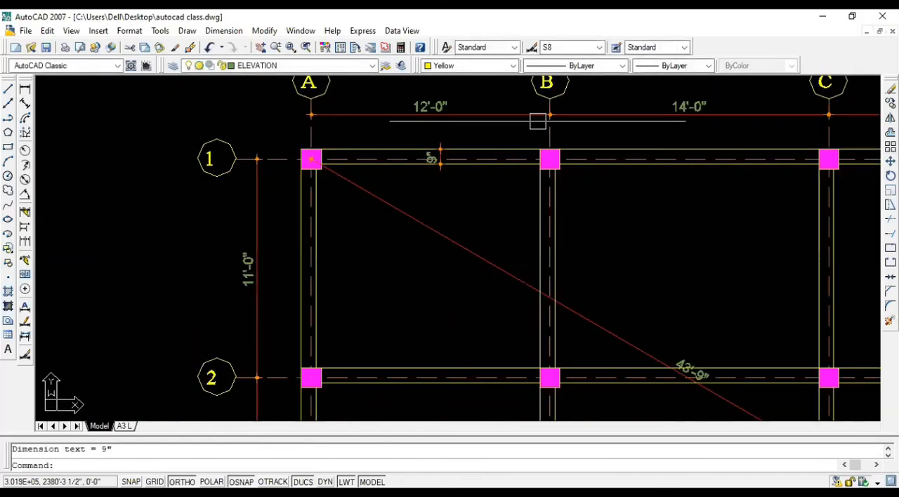
# Step: Add a linear dimension across the width of the grid 2 beam between columns B and C
pyautogui.scroll(-1, 584, 173)
pyautogui.press('Return')
pyautogui.scroll(4, 664, 312)
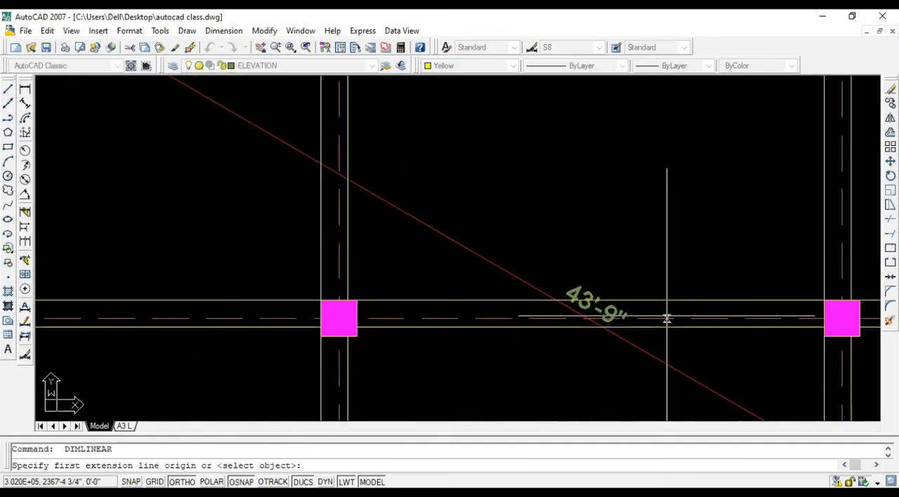
pyautogui.click(665, 303)
pyautogui.click(664, 327)
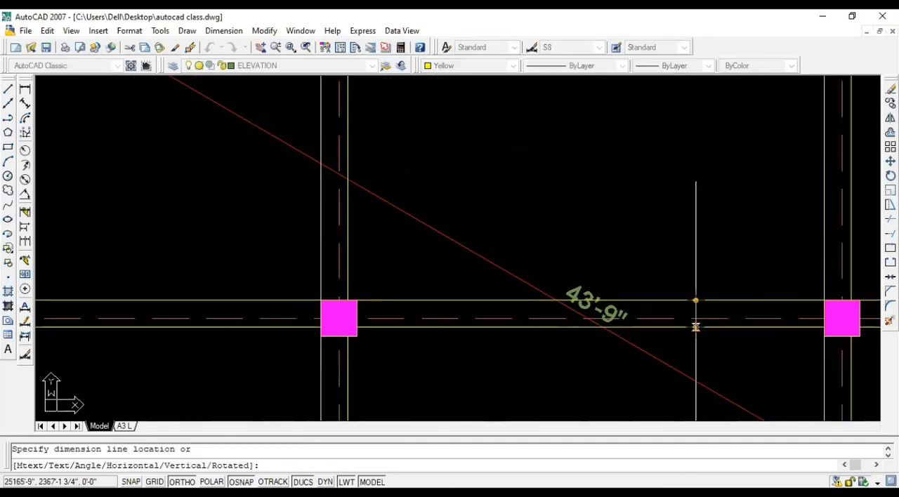
pyautogui.click(696, 314)
pyautogui.scroll(-1, 428, 260)
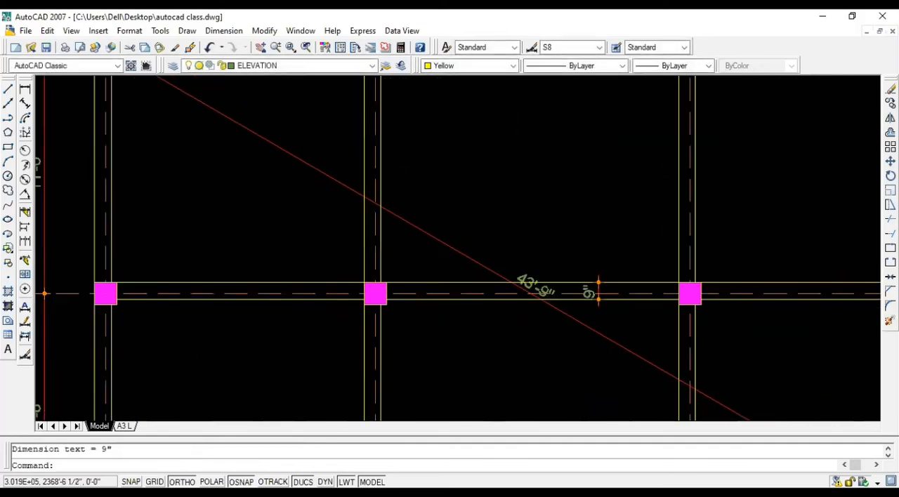
# Step: Add a linear dimension across the width of the grid 3 beam between columns C and D
pyautogui.scroll(-1, 400, 270)
pyautogui.scroll(2, 624, 383)
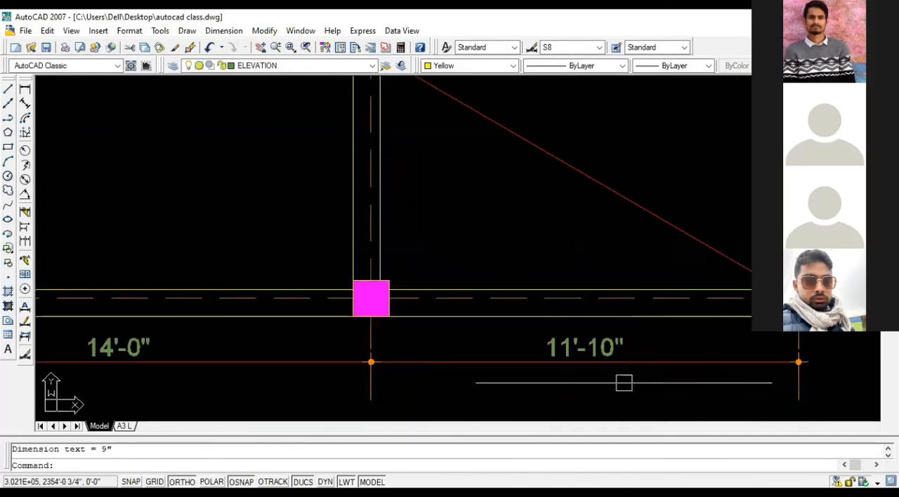
pyautogui.press('Return')
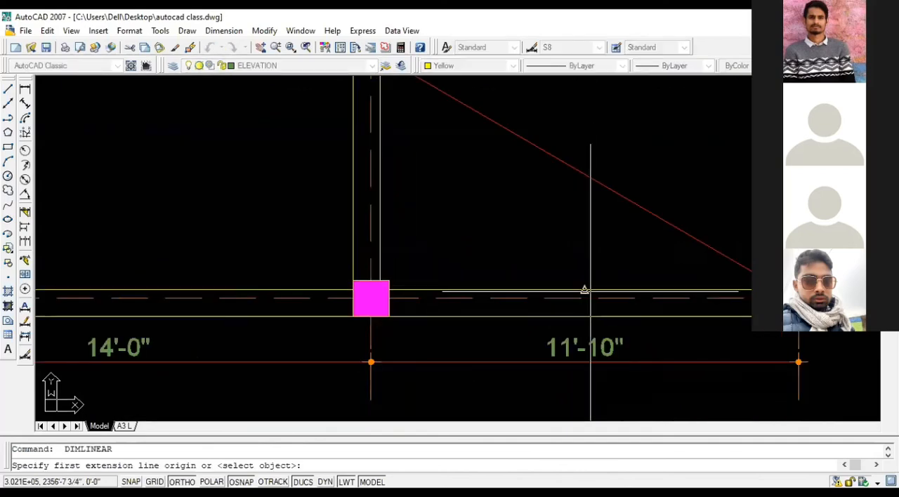
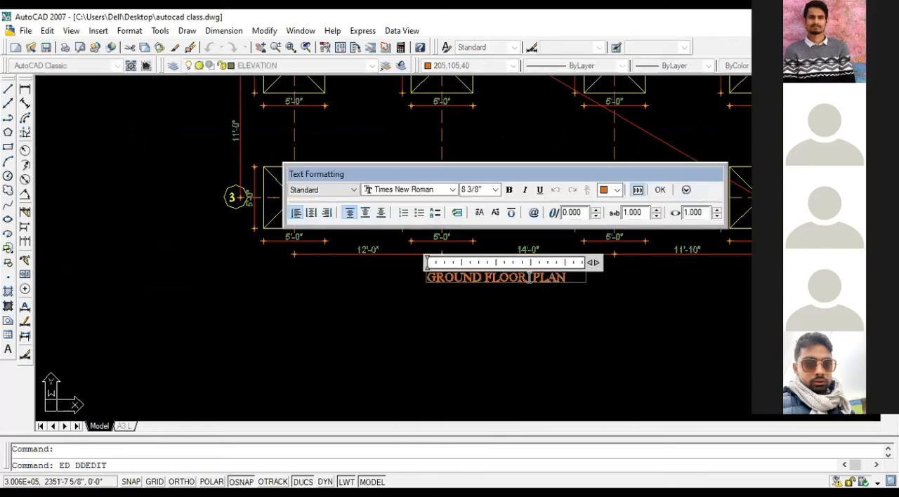
# Step: Replace GROUND FLOOR in the footing drawing's title so it reads FOOTING PLAN
pyautogui.moveTo(435, 271); pyautogui.dragTo(424, 279)
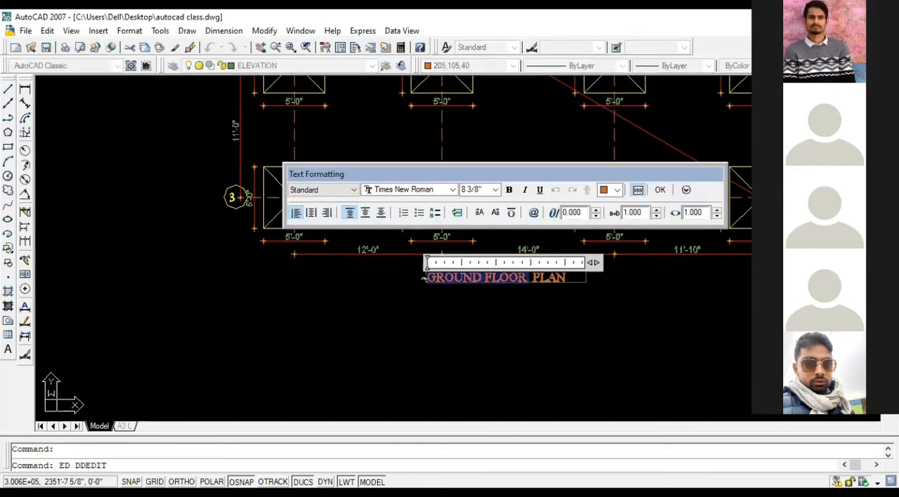
pyautogui.write('FOOTING')
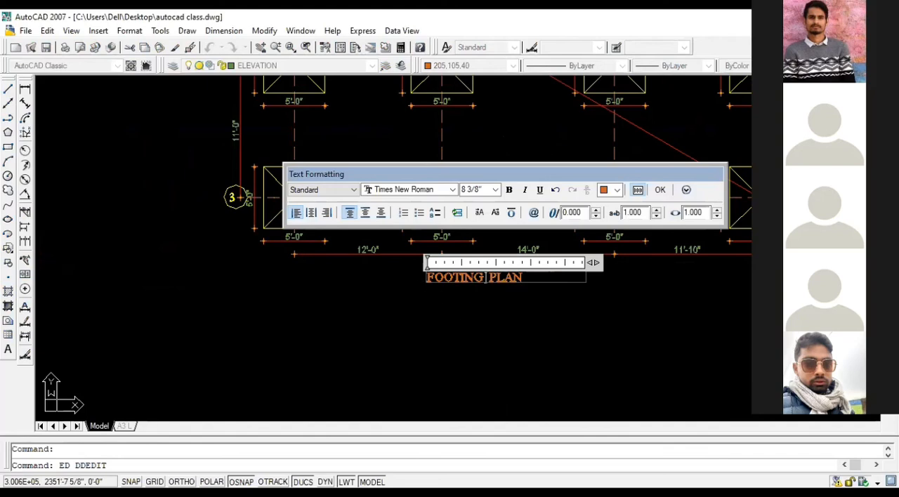
pyautogui.click(467, 313)
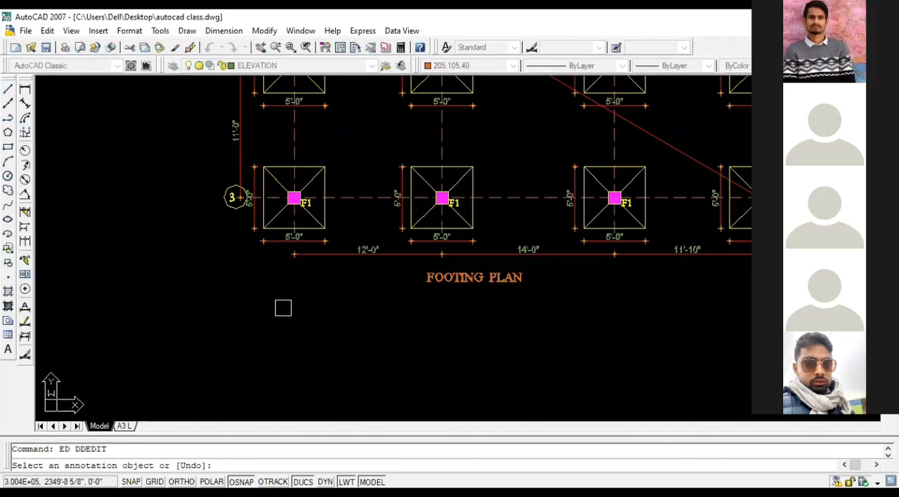
# Step: Change the title under the dimensioned beam drawing from GROUND FLOOR PLAN to BEAM PLAN
pyautogui.scroll(-6, 249, 290)
pyautogui.scroll(4, 781, 299)
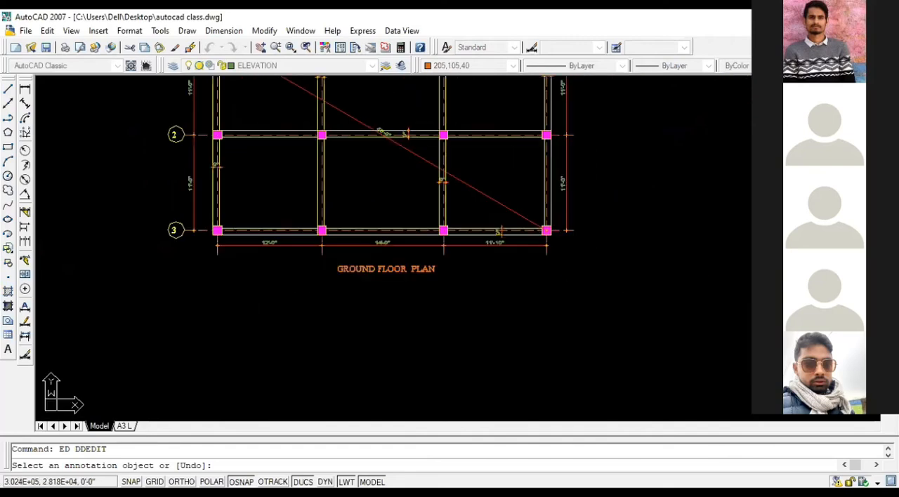
pyautogui.scroll(3, 383, 281)
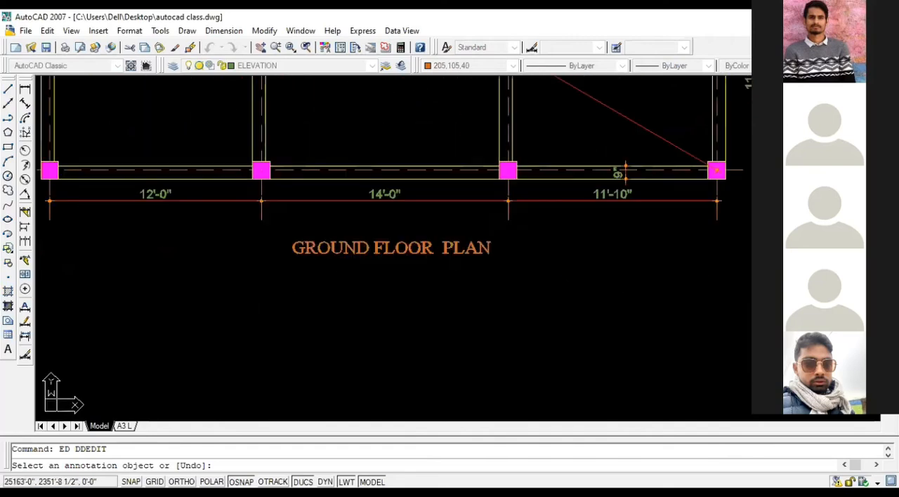
pyautogui.click(435, 248)
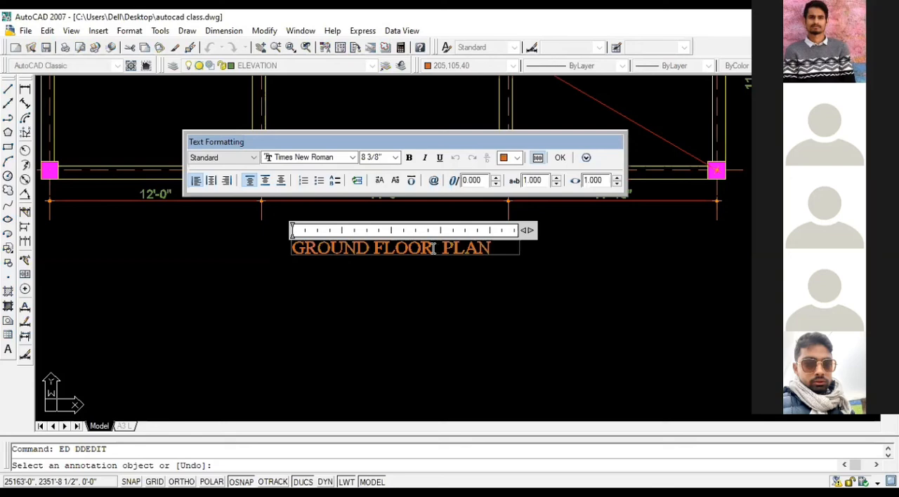
pyautogui.moveTo(434, 248); pyautogui.dragTo(290, 250)
pyautogui.write('BEAM')
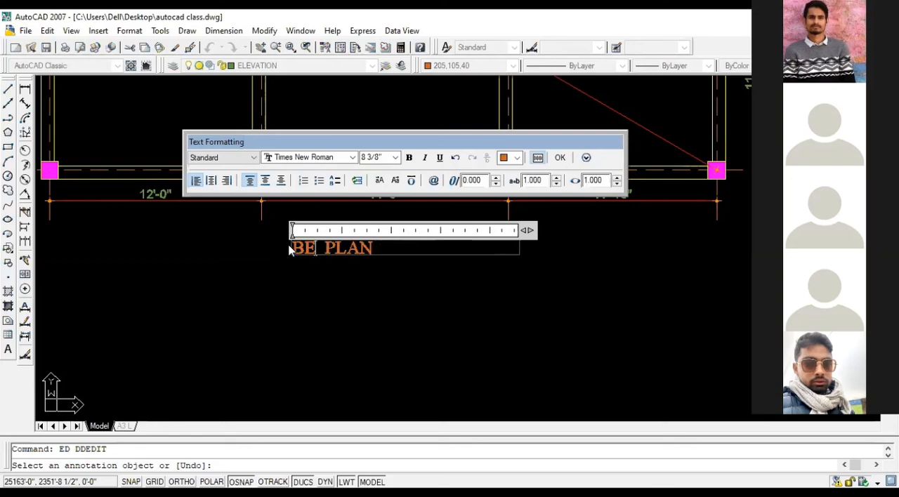
pyautogui.click(370, 285)
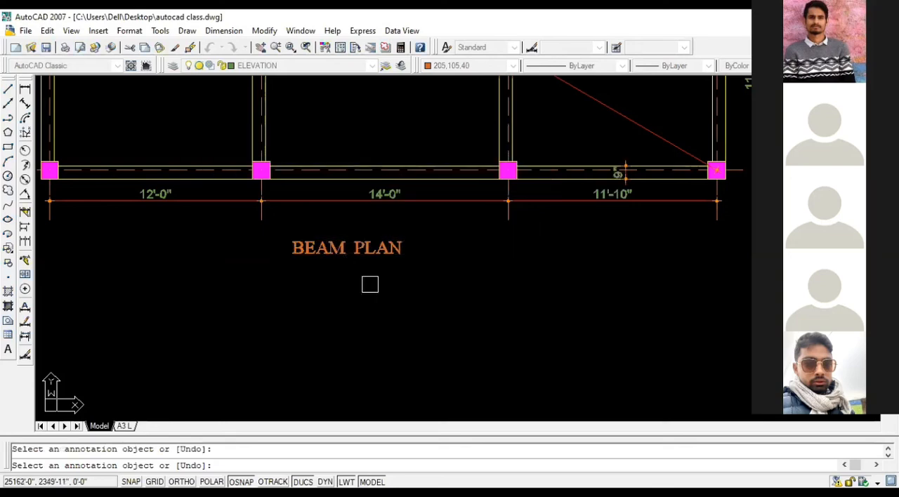
pyautogui.scroll(-8, 307, 257)
pyautogui.scroll(5, 591, 254)
pyautogui.scroll(3, 489, 255)
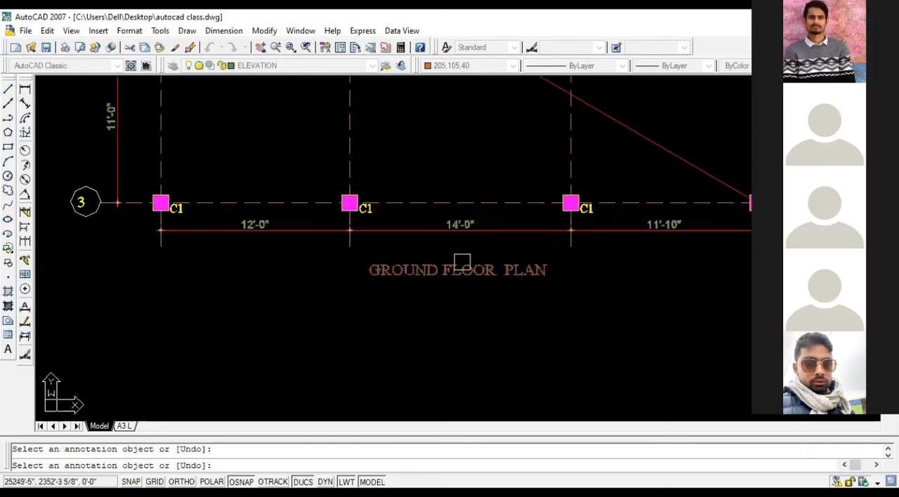
pyautogui.scroll(-4, 501, 273)
pyautogui.click(501, 273)
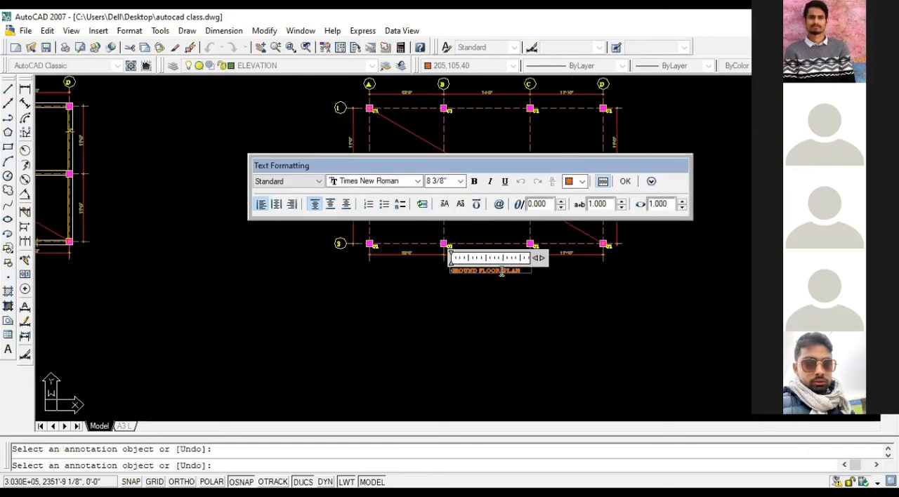
pyautogui.click(552, 281)
pyautogui.scroll(-3, 538, 263)
pyautogui.press('Escape')
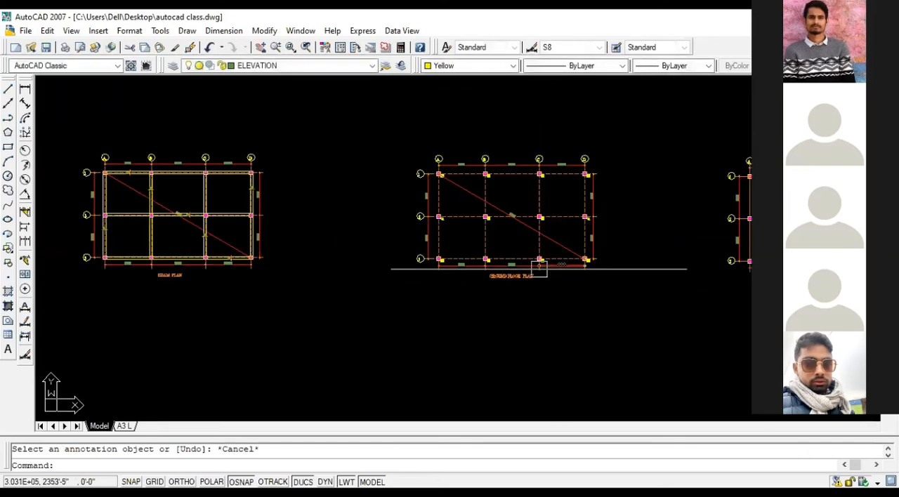
# Step: Delete the two column layouts beyond the beam plan, keeping their GROUND FLOOR PLAN titles
pyautogui.click(410, 133)
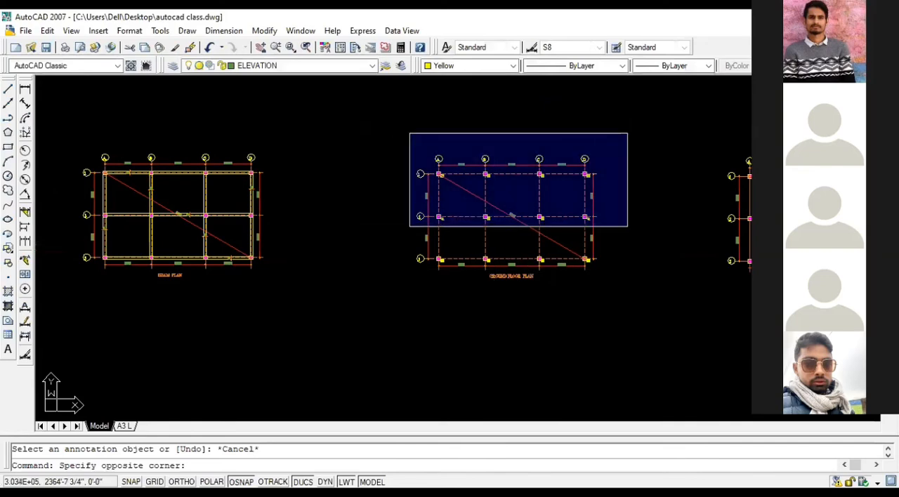
pyautogui.scroll(-2, 659, 236)
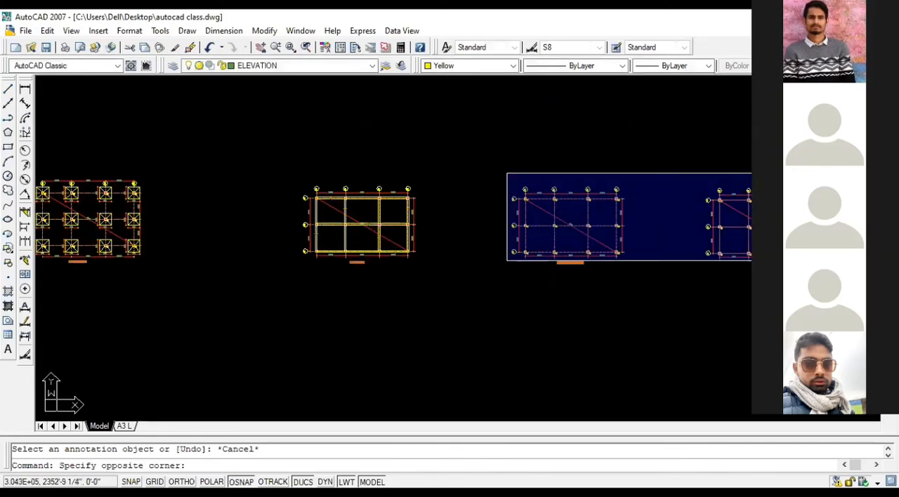
pyautogui.click(750, 260)
pyautogui.press('Delete')
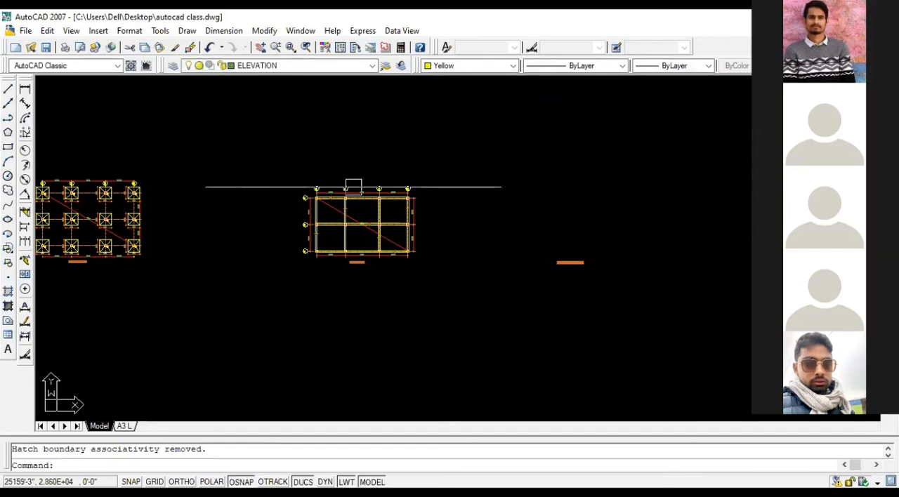
# Step: Copy the whole beam plan without its title to the two cleared places above the remaining GROUND FLOOR PLAN titles
pyautogui.click(280, 172)
pyautogui.scroll(3, 428, 259)
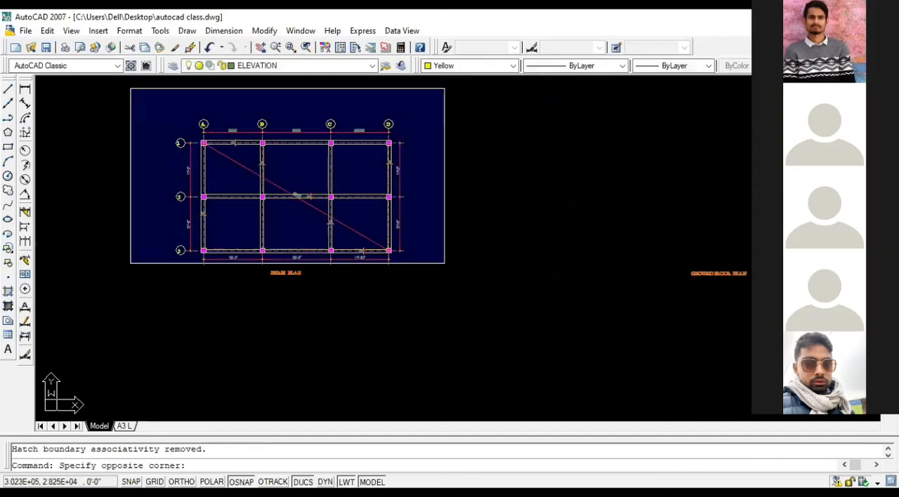
pyautogui.click(447, 262)
pyautogui.write('co')
pyautogui.press('Return')
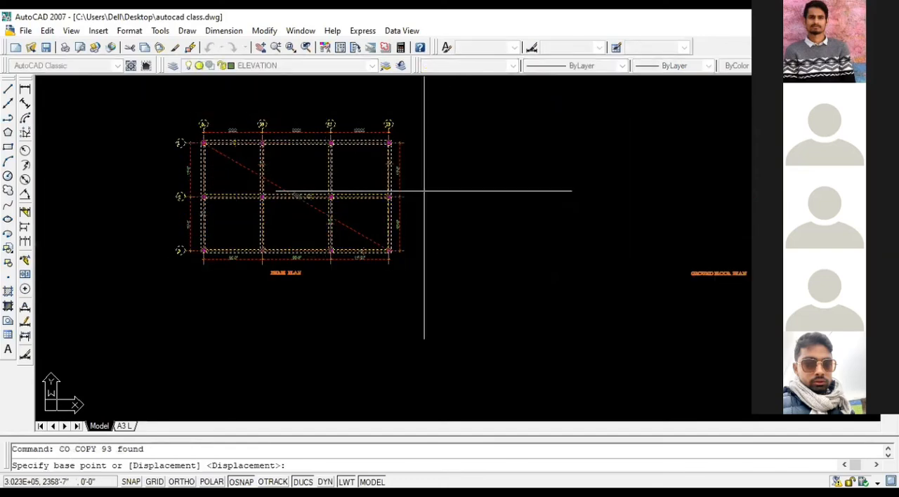
pyautogui.click(424, 193)
pyautogui.scroll(-2, 492, 194)
pyautogui.scroll(3, 582, 190)
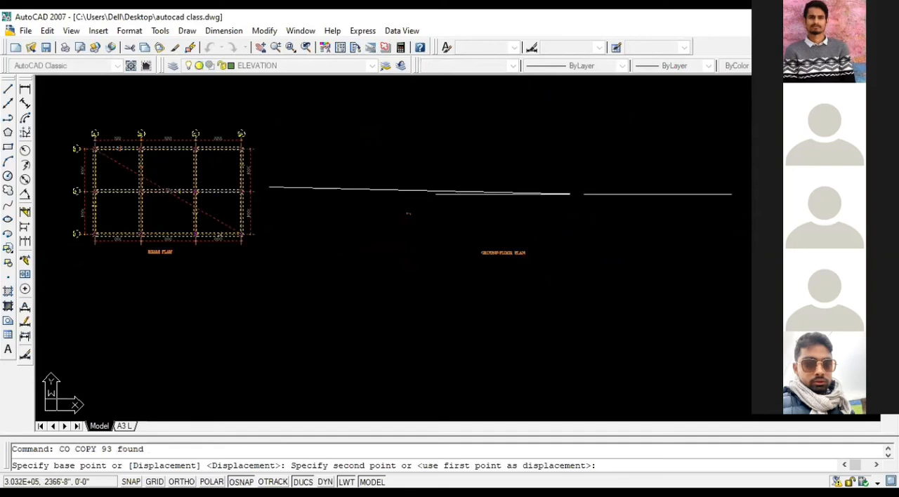
pyautogui.click(625, 191)
pyautogui.scroll(-2, 665, 196)
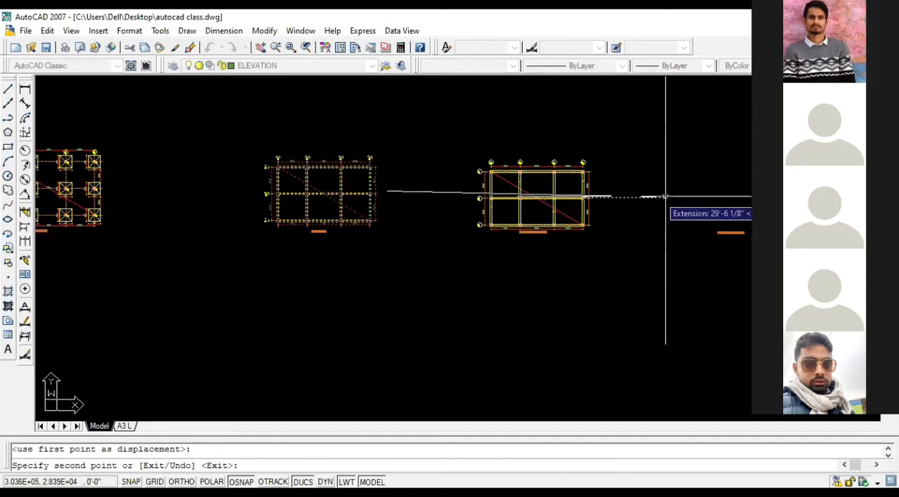
pyautogui.click(705, 197)
pyautogui.press('Return')
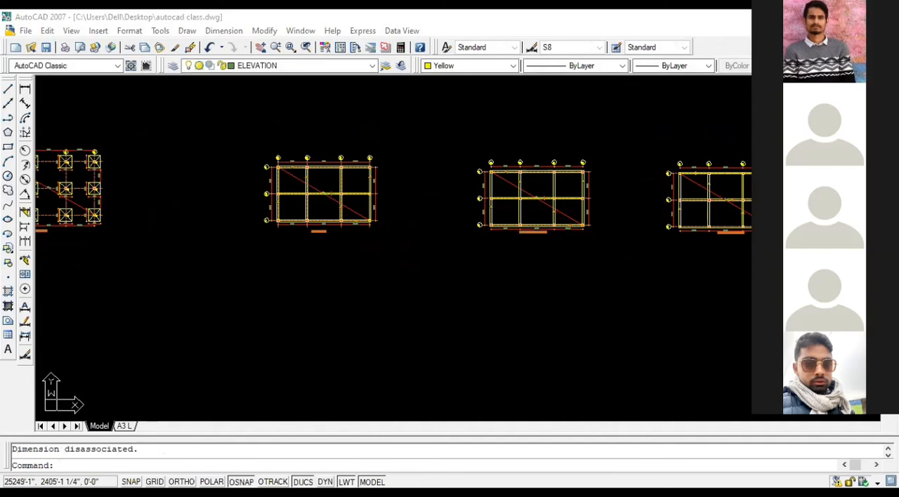
# Step: Move the second beam plan copy's GROUND FLOOR PLAN title straight down, clear of the dimension line
pyautogui.scroll(6, 726, 251)
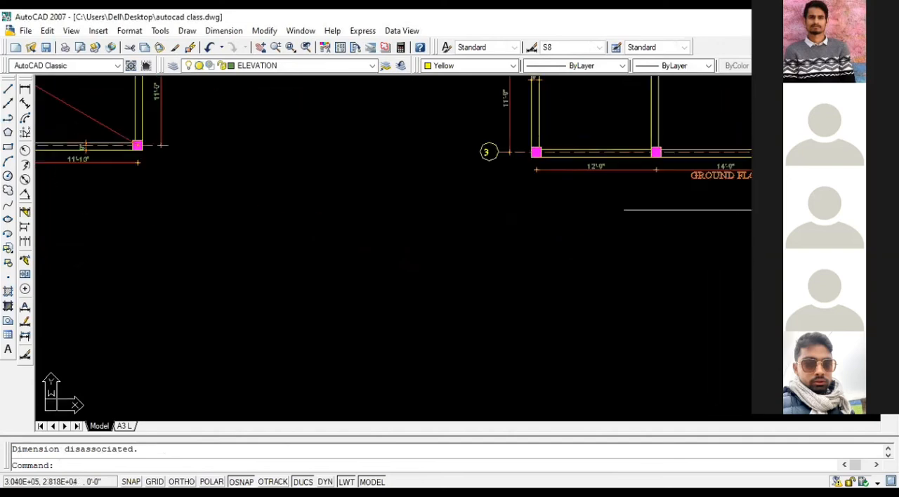
pyautogui.scroll(2, 759, 182)
pyautogui.scroll(2, 749, 185)
pyautogui.click(743, 184)
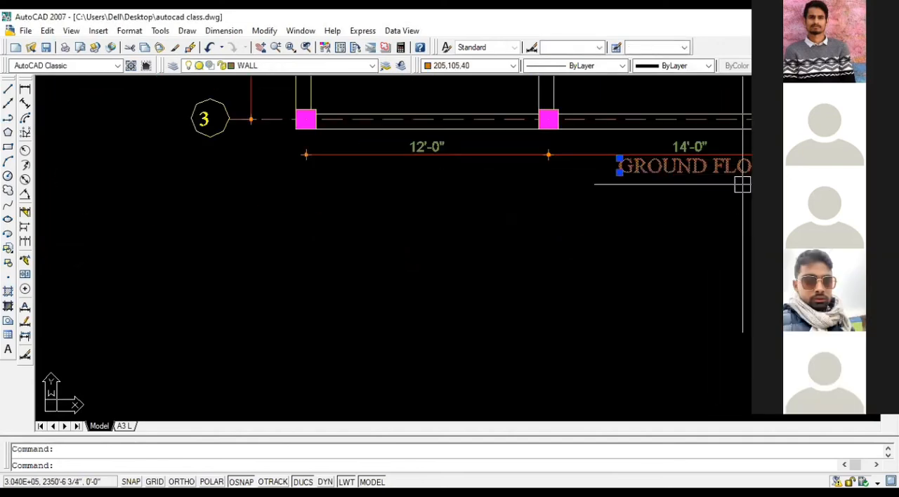
pyautogui.press('Return')
pyautogui.click(742, 184)
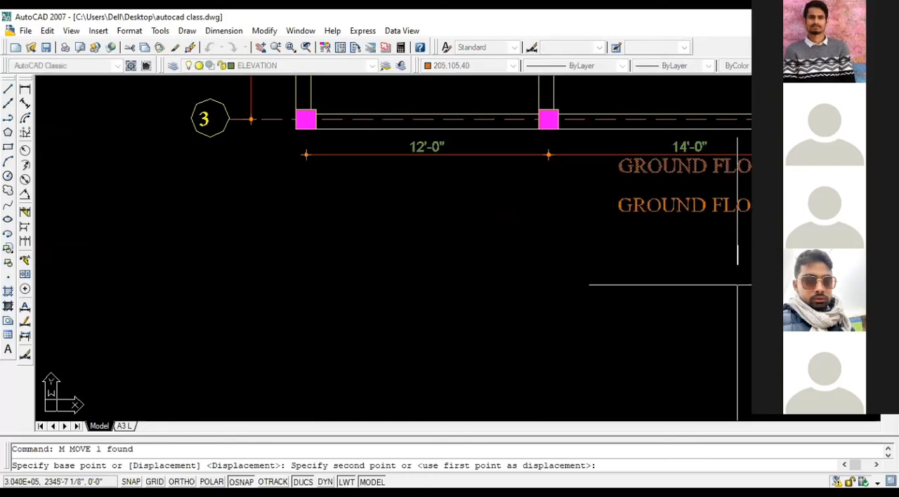
pyautogui.click(742, 224)
pyautogui.click(501, 84)
pyautogui.click(517, 131)
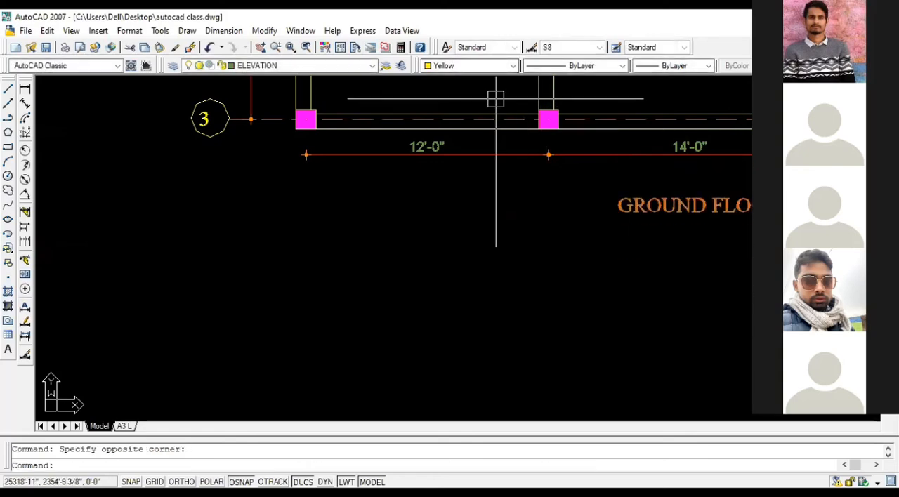
# Step: Change the first beam plan copy's title to SLAB REINFORCEMENT (TOP) PLAN
pyautogui.scroll(-2, 485, 146)
pyautogui.scroll(-5, 679, 222)
pyautogui.scroll(6, 421, 200)
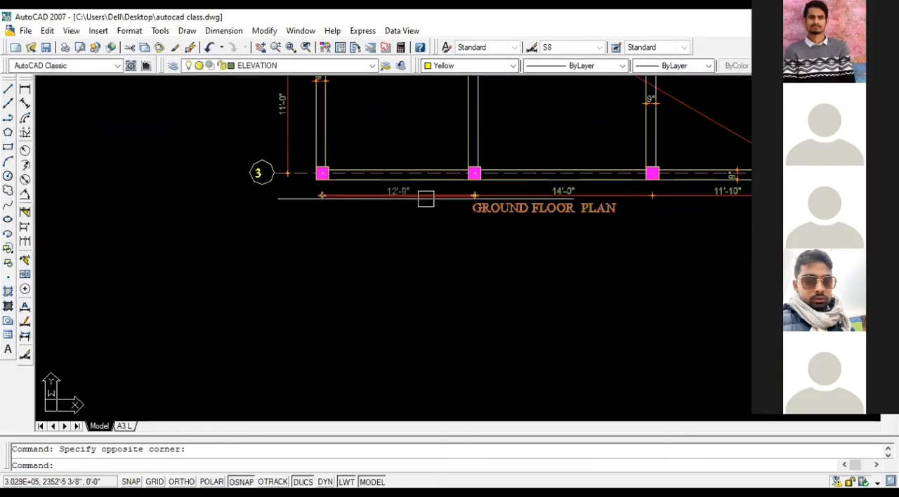
pyautogui.click(464, 198)
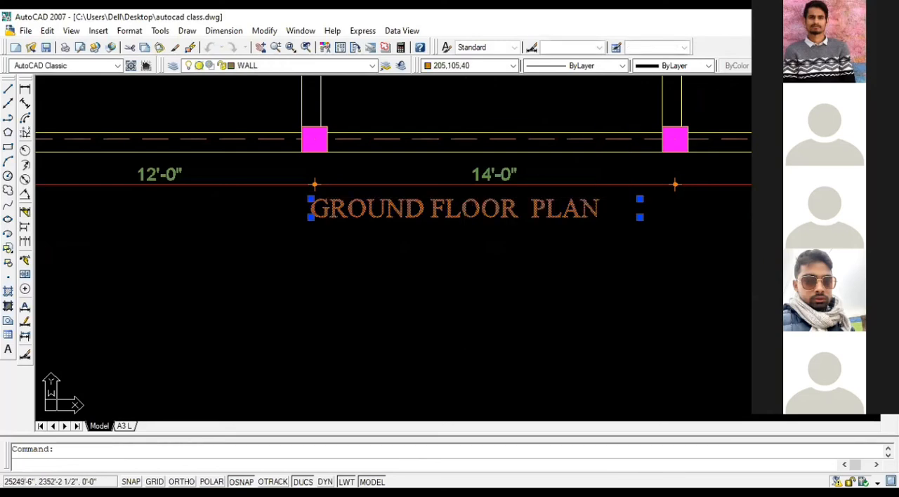
pyautogui.doubleClick(513, 208)
pyautogui.moveTo(516, 209); pyautogui.dragTo(286, 198)
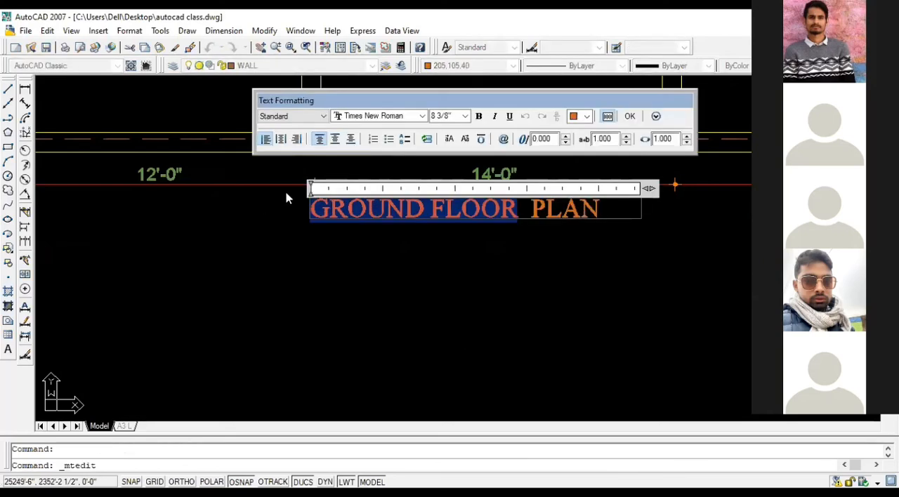
pyautogui.write('SLAB')
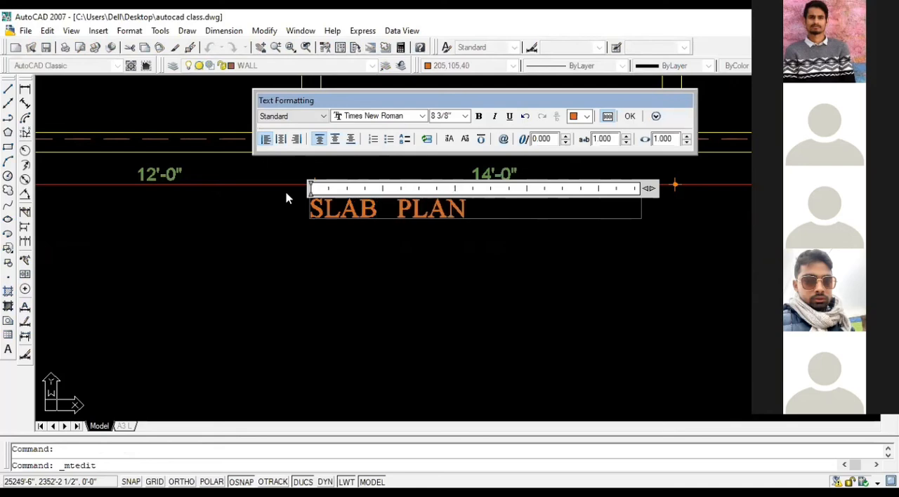
pyautogui.write(' REINFO ')
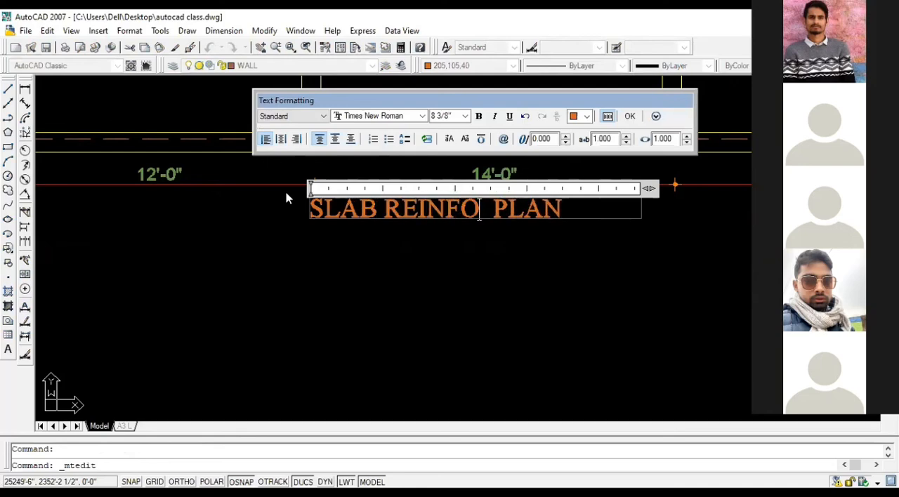
pyautogui.write('RCEMENT')
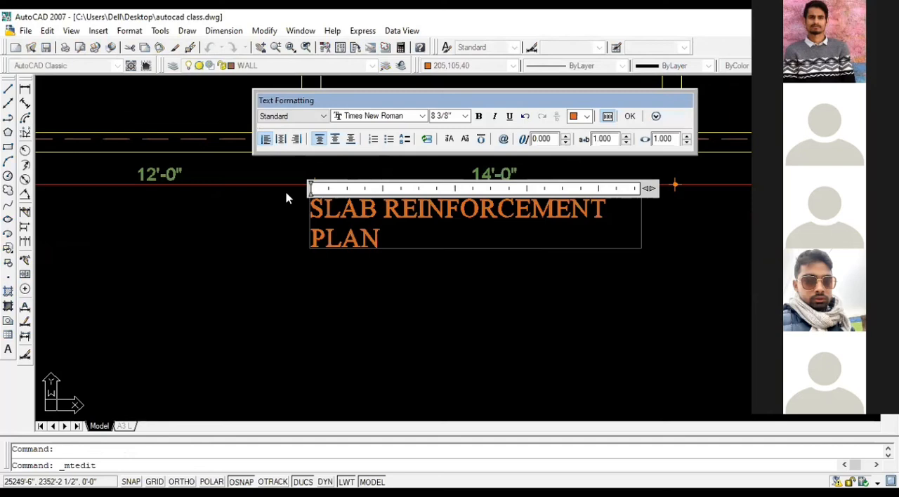
pyautogui.write(' (TOP ')
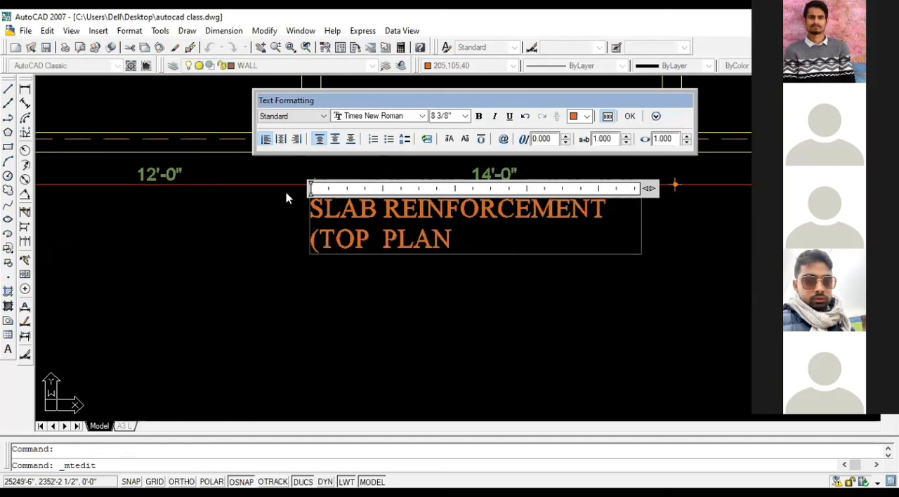
pyautogui.write(')')
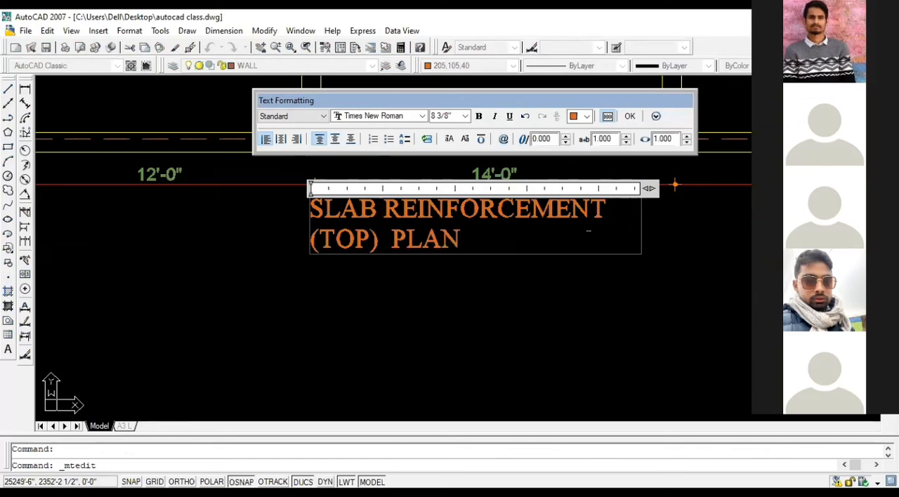
pyautogui.click(538, 357)
# Step: Extend the first beam plan copy's title to read SLAB REINFORCEMENT (TOP BAR) PLAN
pyautogui.scroll(-8, 274, 285)
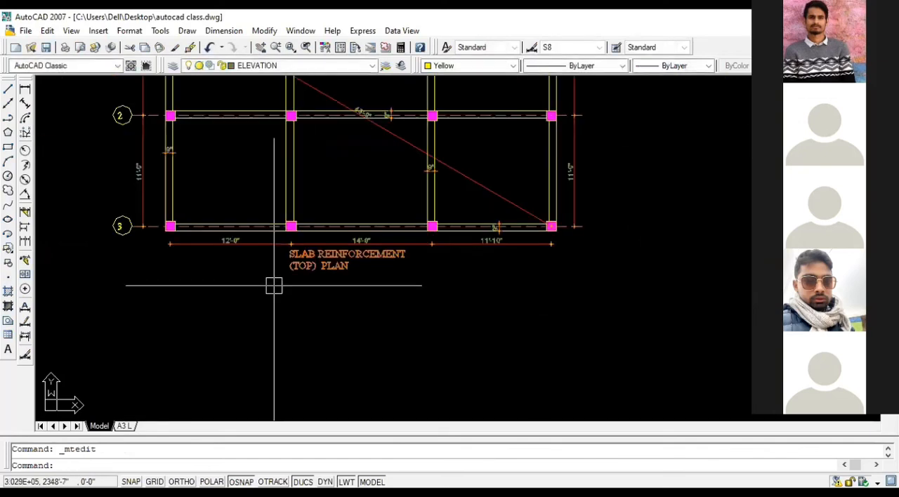
pyautogui.scroll(5, 597, 285)
pyautogui.scroll(2, 599, 285)
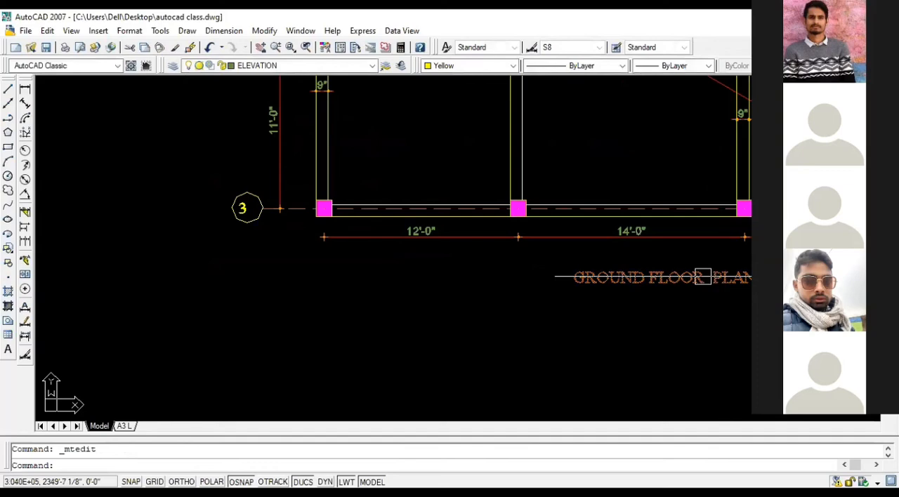
pyautogui.scroll(-4, 702, 276)
pyautogui.scroll(4, 103, 251)
pyautogui.click(103, 251)
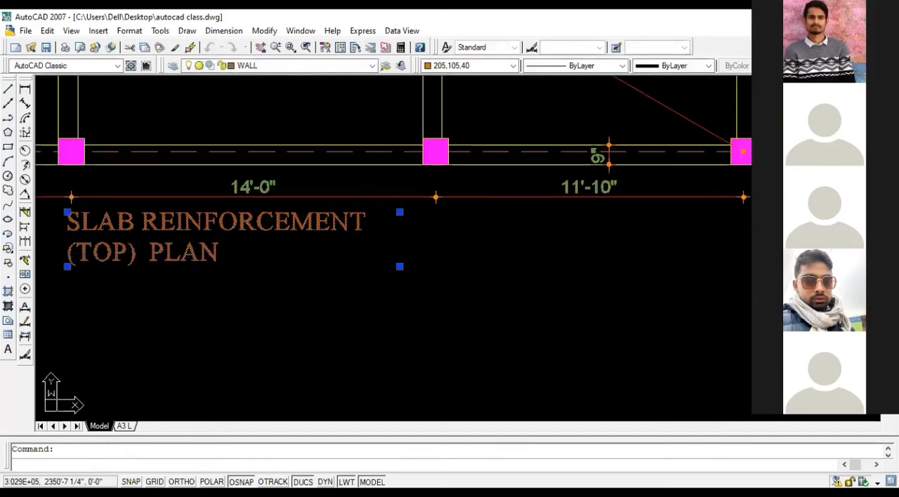
pyautogui.doubleClick(125, 249)
pyautogui.write('BAR')
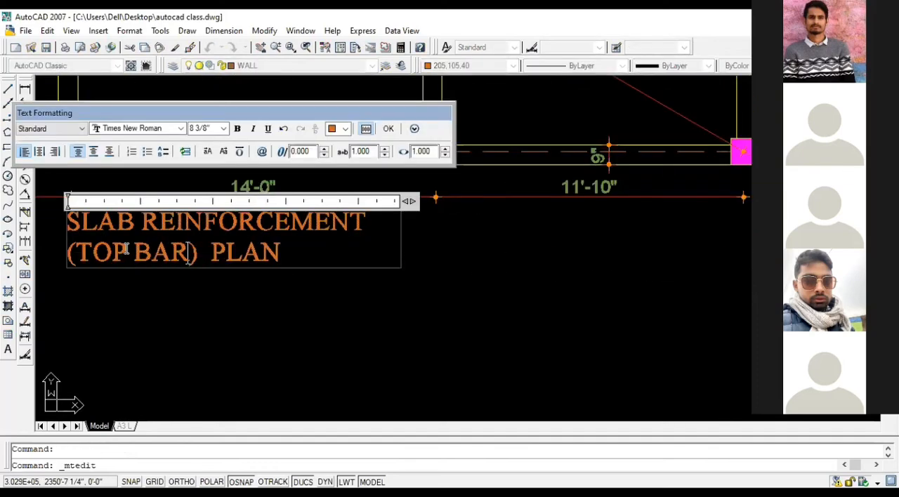
pyautogui.click(202, 329)
# Step: Change the second beam plan copy's GROUND FLOOR PLAN title to SLAB REINFORCEMENT (BOTTOM BAR) PLAN
pyautogui.scroll(-2, 255, 321)
pyautogui.scroll(-2, 256, 322)
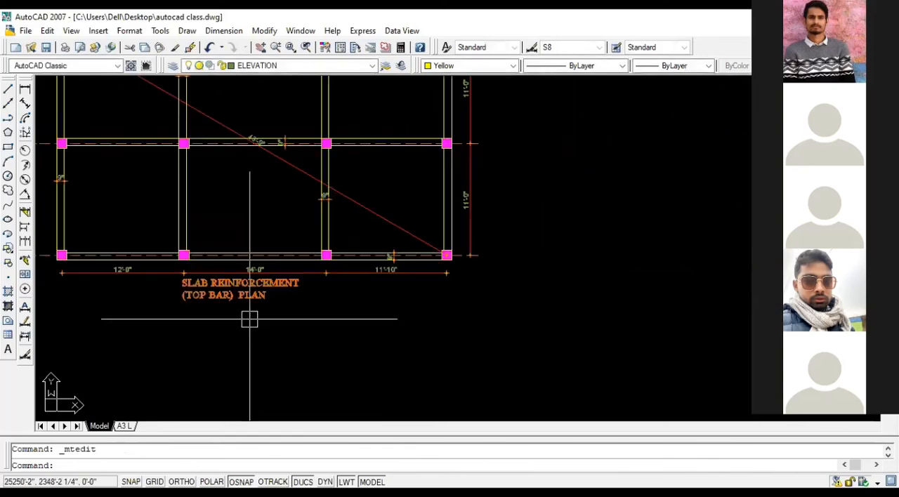
pyautogui.scroll(-4, 250, 319)
pyautogui.scroll(5, 379, 312)
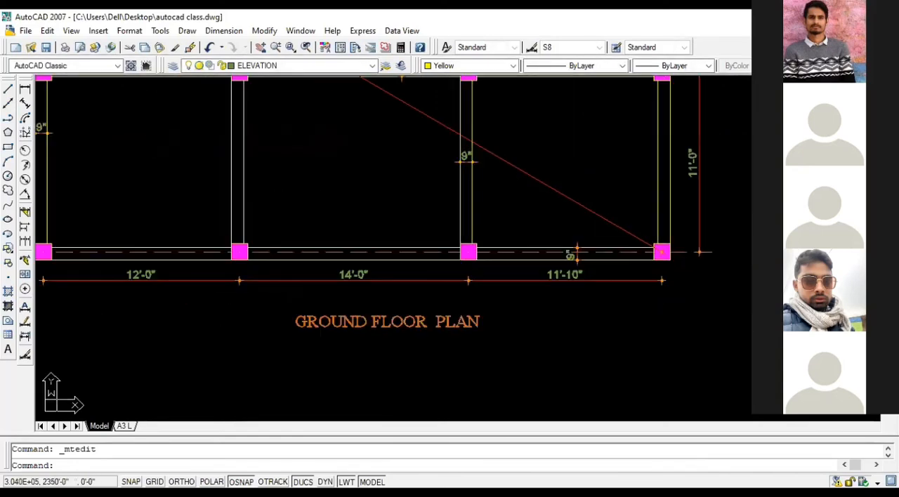
pyautogui.click(379, 313)
pyautogui.doubleClick(380, 312)
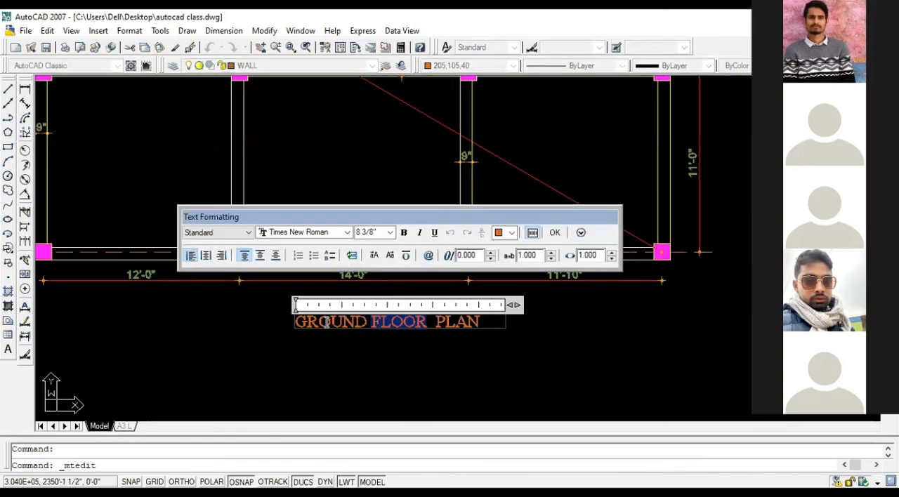
pyautogui.write('SLAB')
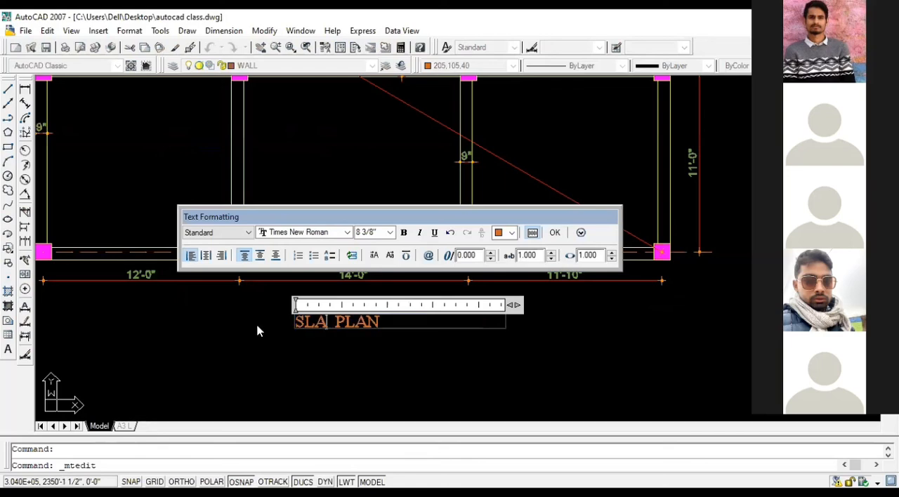
pyautogui.write(' REINFO')
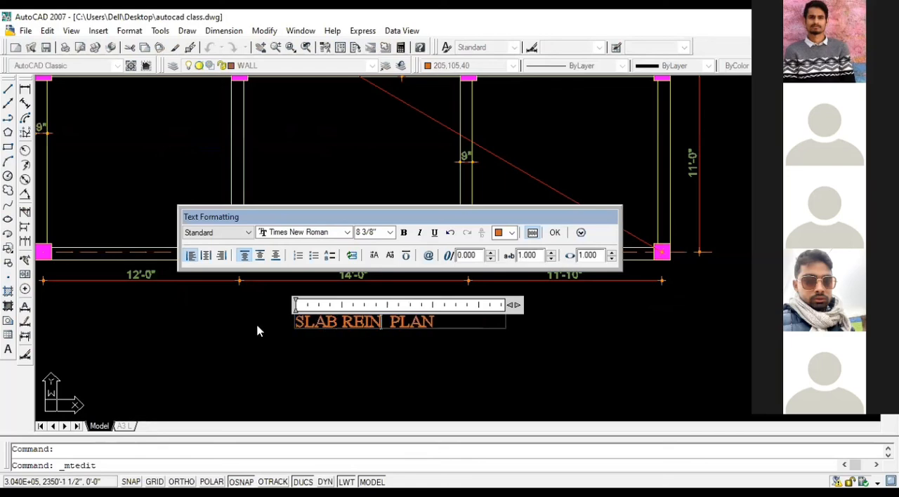
pyautogui.write('RCEMENT')
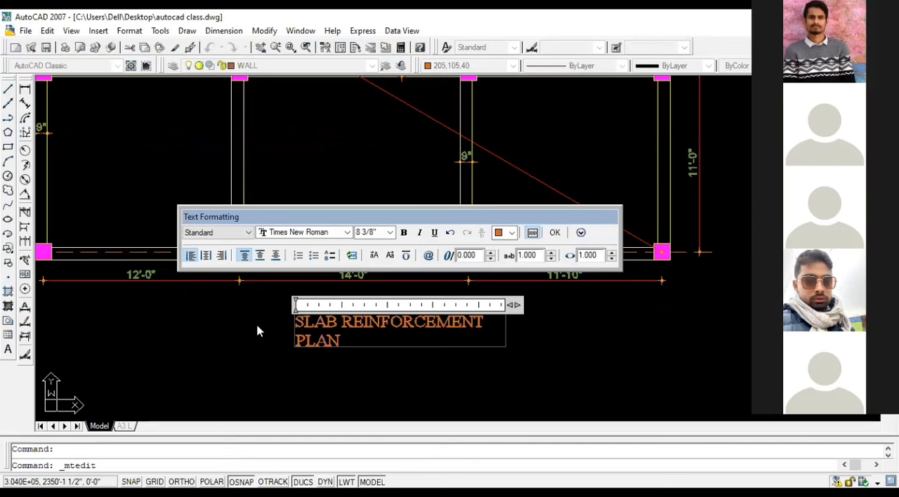
pyautogui.write(' ( ')
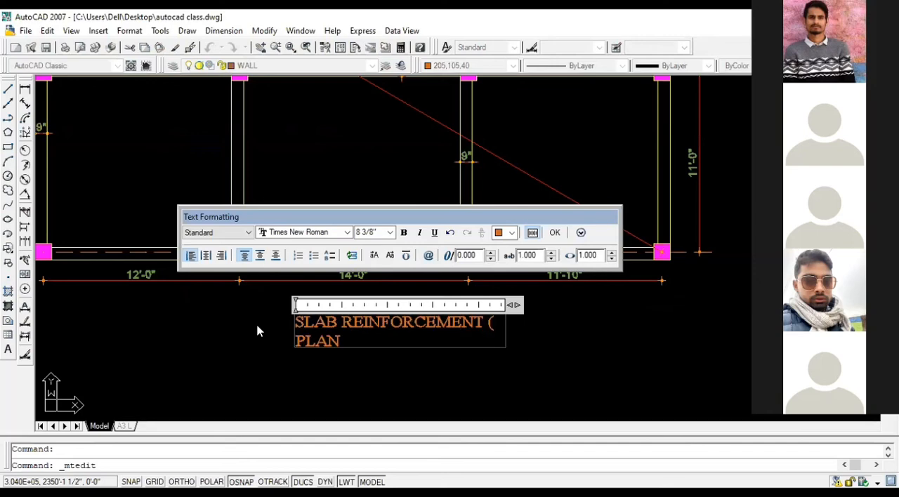
pyautogui.write('BOTTOM')
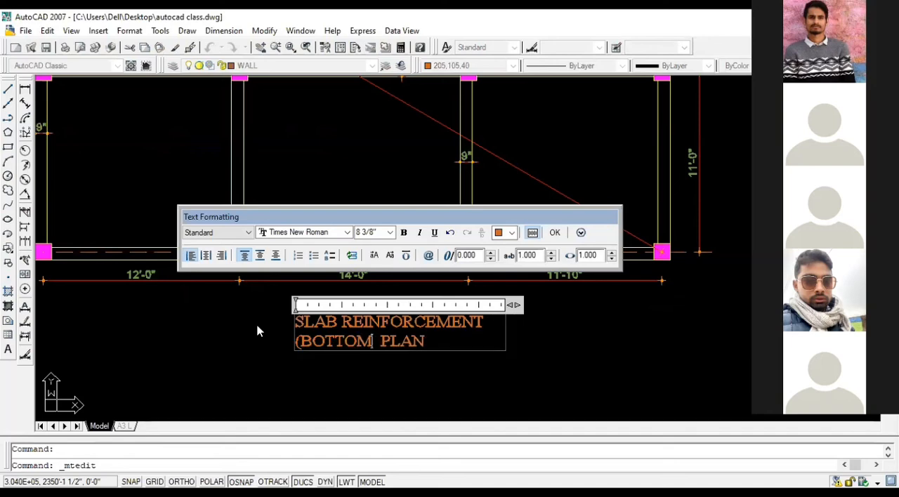
pyautogui.write(' BAR ')
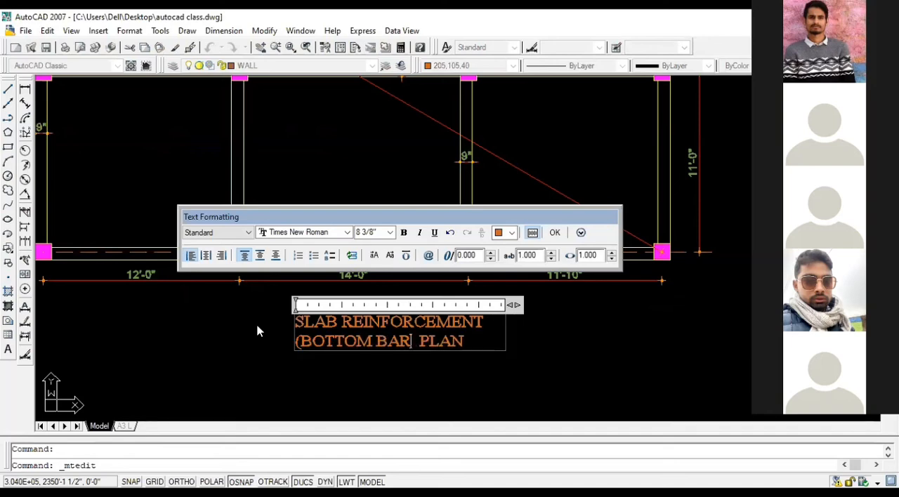
pyautogui.write(')')
pyautogui.click(648, 365)
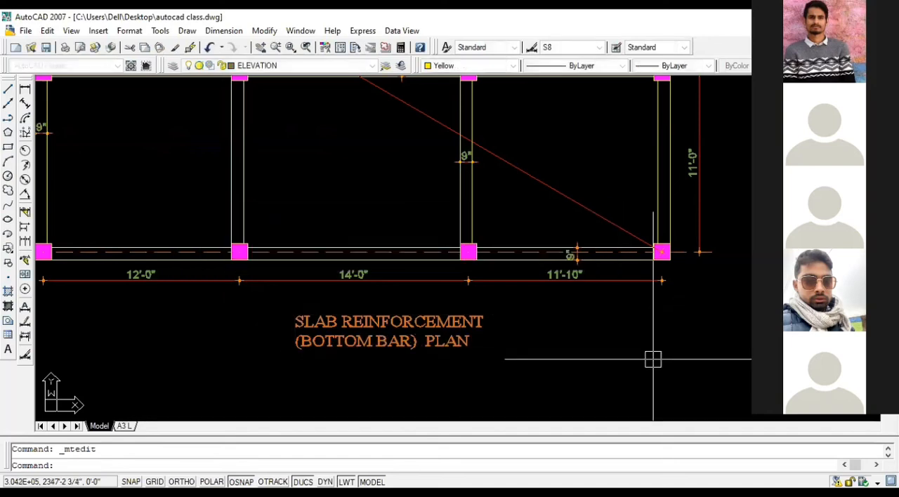
# Step: Delete the five 9" beam-width dimensions on grid lines 1, 2, A, C and D of the bottom bar plan
pyautogui.scroll(-4, 650, 360)
pyautogui.scroll(10, 722, 234)
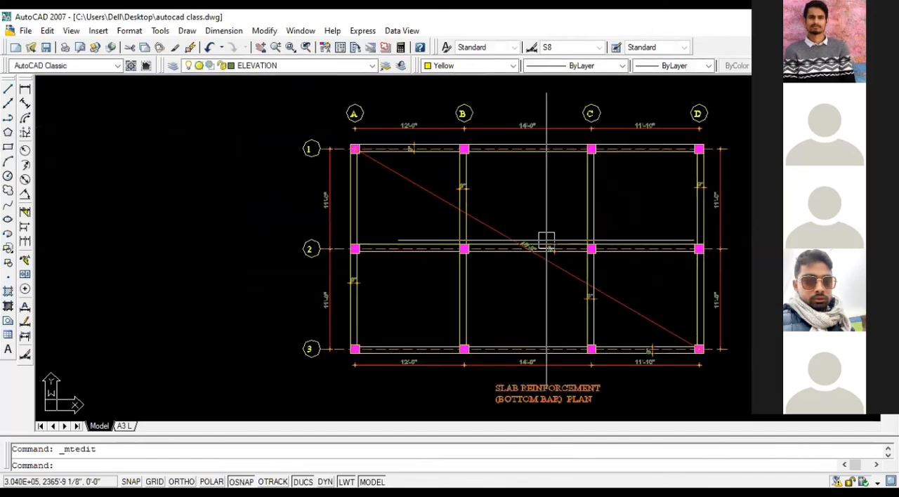
pyautogui.click(570, 245)
pyautogui.scroll(-4, 555, 228)
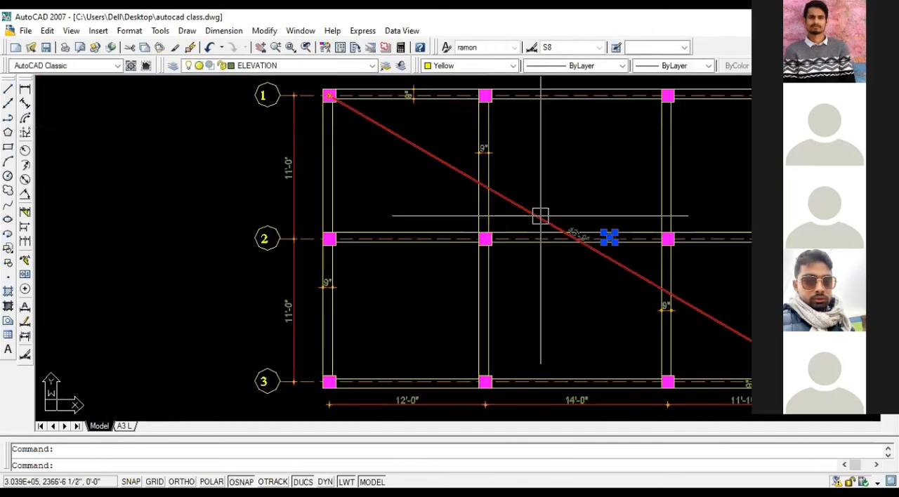
pyautogui.scroll(6, 538, 213)
pyautogui.scroll(-4, 402, 104)
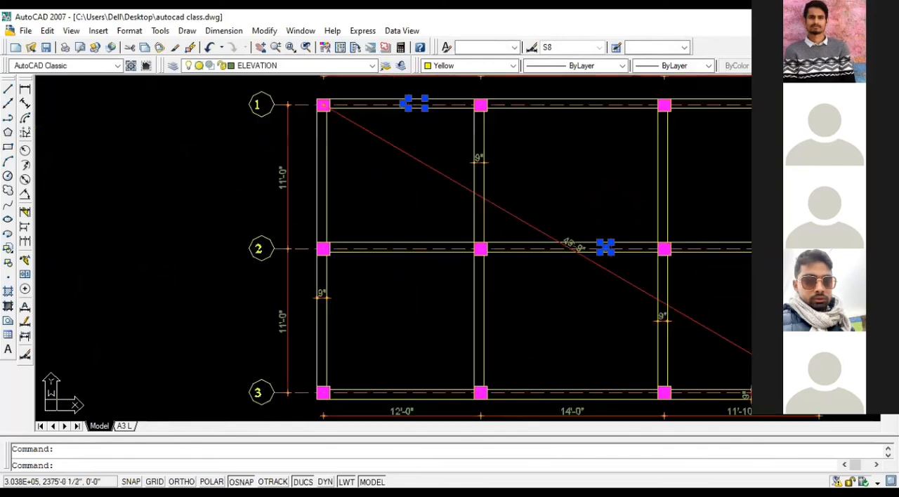
pyautogui.scroll(5, 660, 291)
pyautogui.click(658, 292)
pyautogui.scroll(-4, 658, 292)
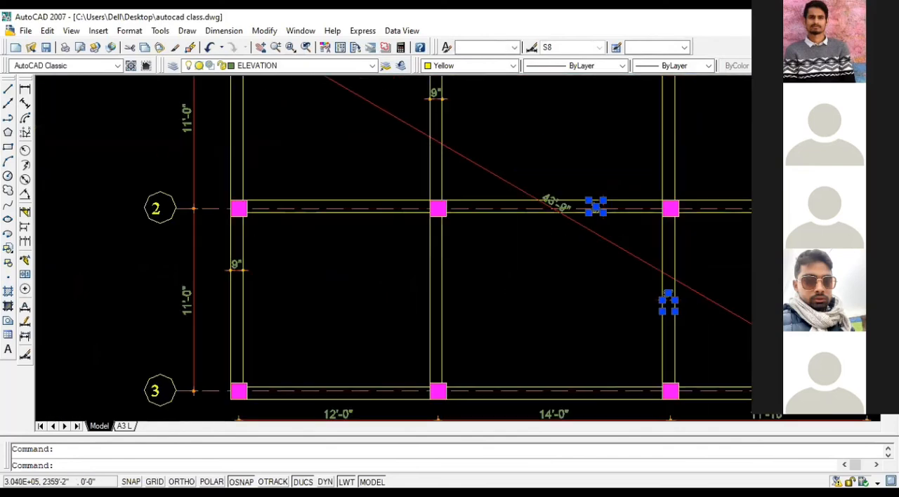
pyautogui.scroll(4, 393, 302)
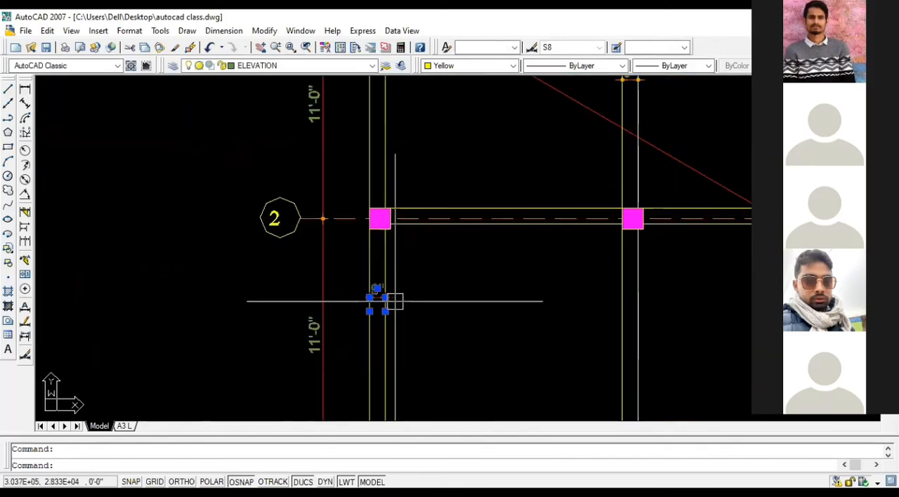
pyautogui.scroll(-4, 394, 301)
pyautogui.scroll(6, 415, 330)
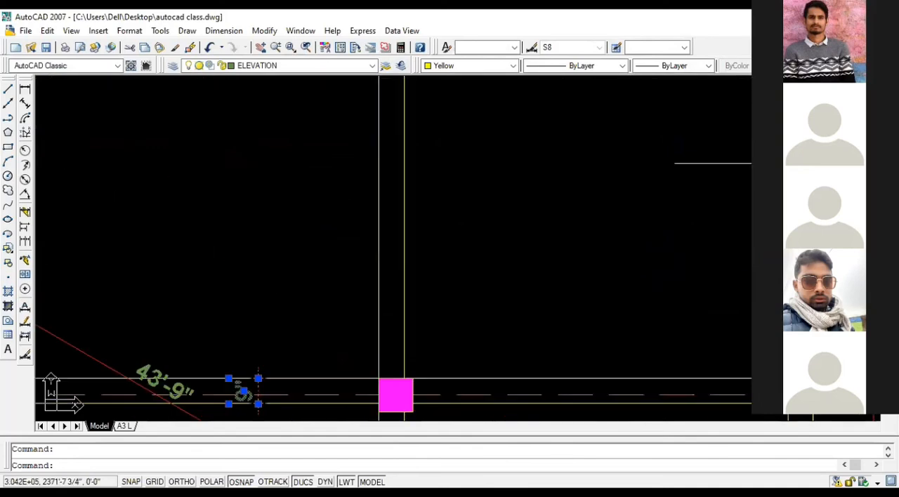
pyautogui.press('Delete')
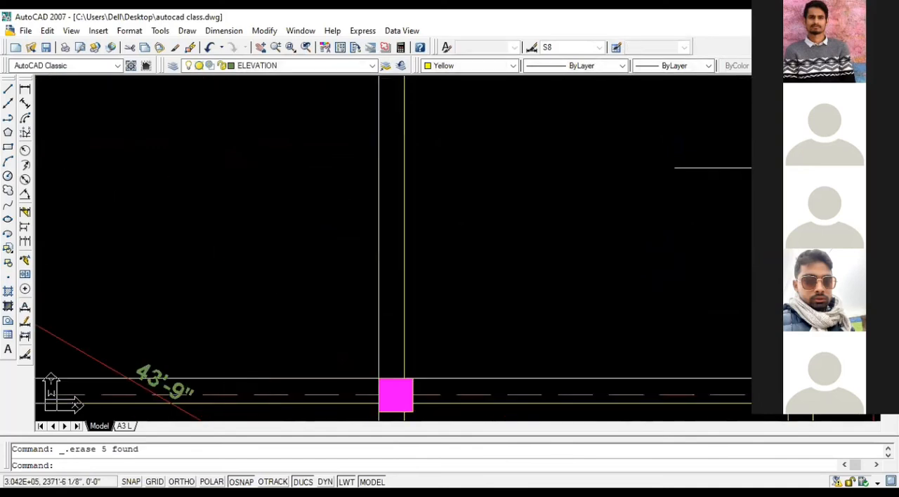
# Step: Delete the 9" beam-width dimension on grid line B, between grids 1 and 2, in the bottom bar plan
pyautogui.scroll(-4, 663, 192)
pyautogui.scroll(4, 490, 179)
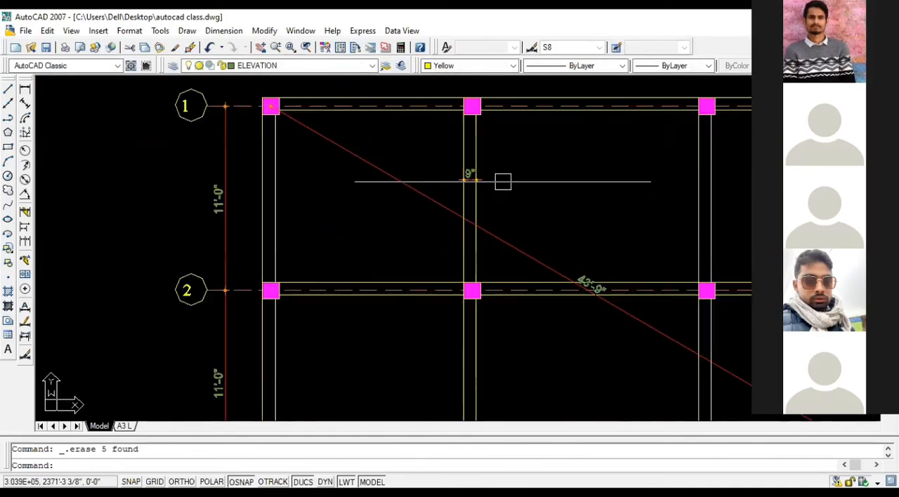
pyautogui.scroll(2, 490, 180)
pyautogui.click(485, 180)
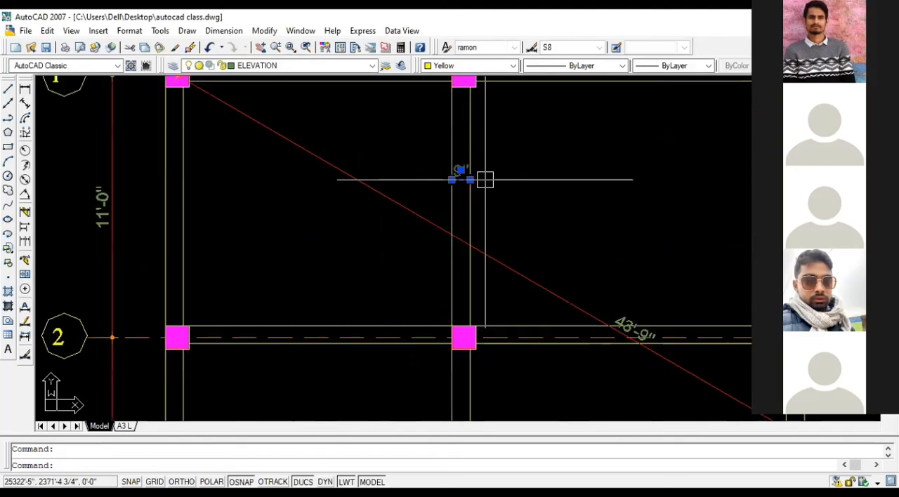
pyautogui.press('Delete')
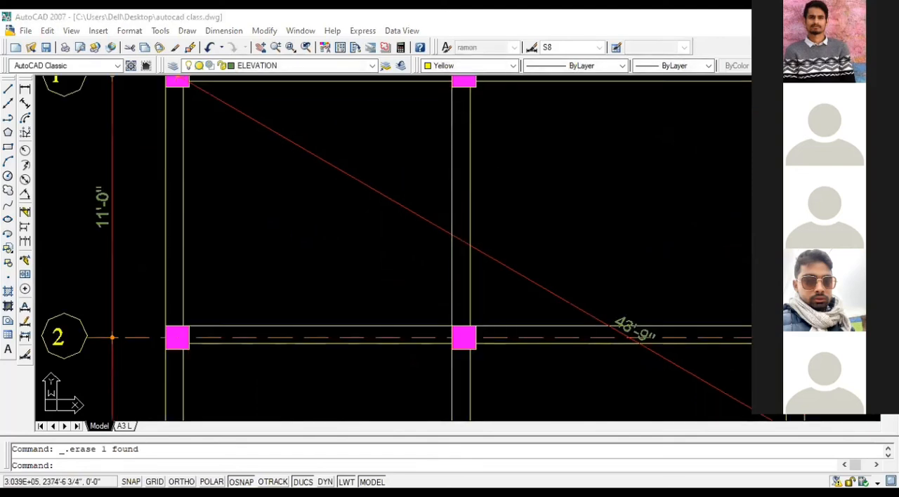
pyautogui.click(534, 142)
pyautogui.click(525, 168)
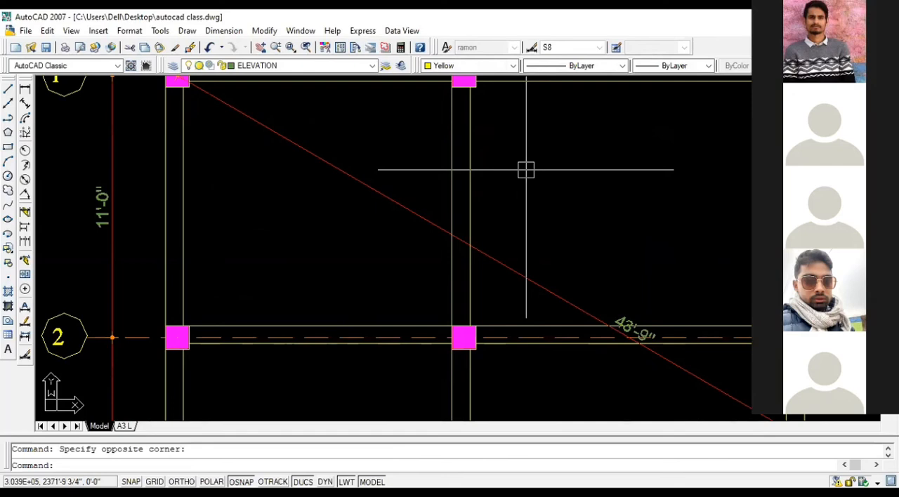
pyautogui.scroll(-4, 525, 170)
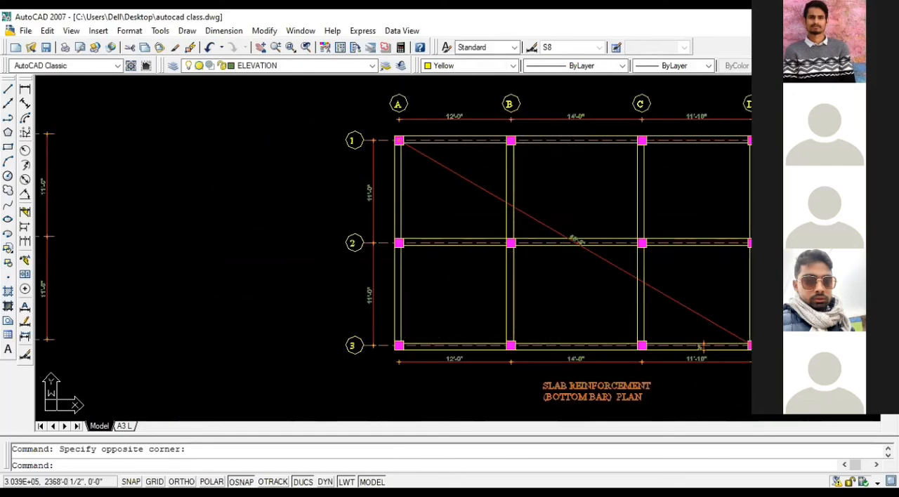
pyautogui.scroll(2, 403, 206)
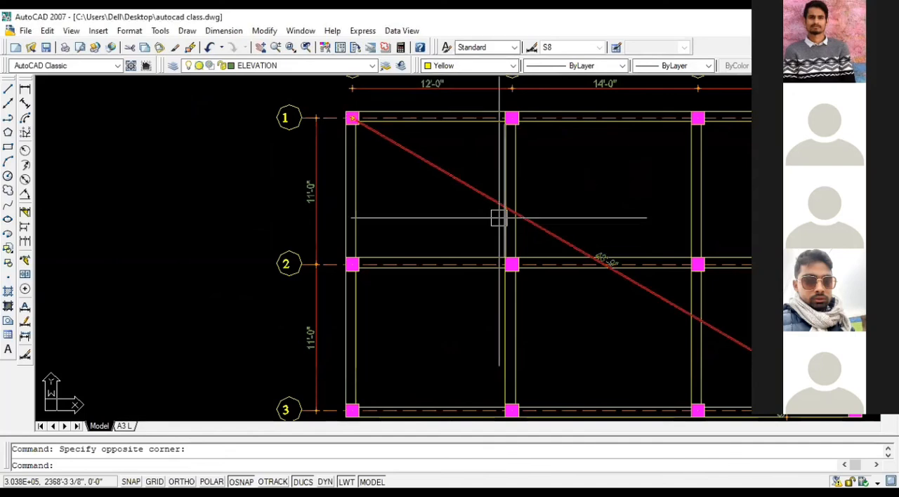
pyautogui.scroll(-2, 498, 218)
pyautogui.moveTo(486, 200); pyautogui.dragTo(464, 168, button='middle')
pyautogui.moveTo(606, 244); pyautogui.dragTo(636, 271, button='middle')
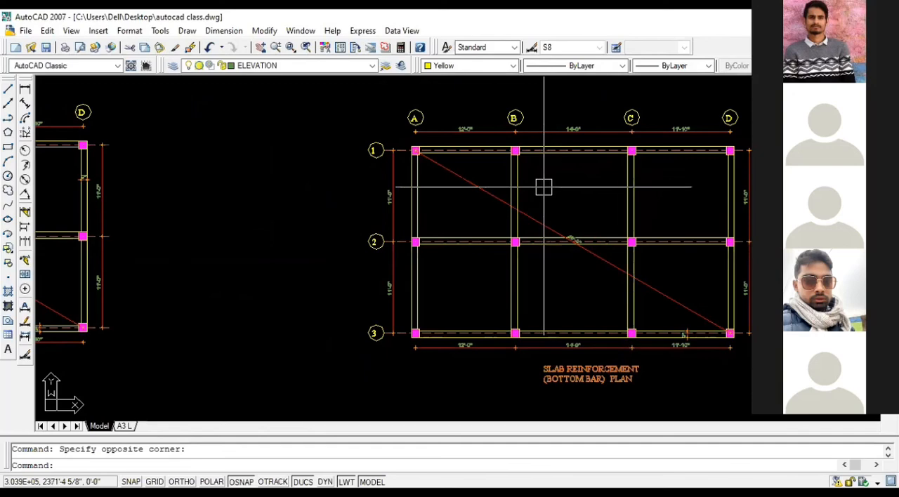
pyautogui.scroll(2, 542, 186)
pyautogui.scroll(-2, 542, 187)
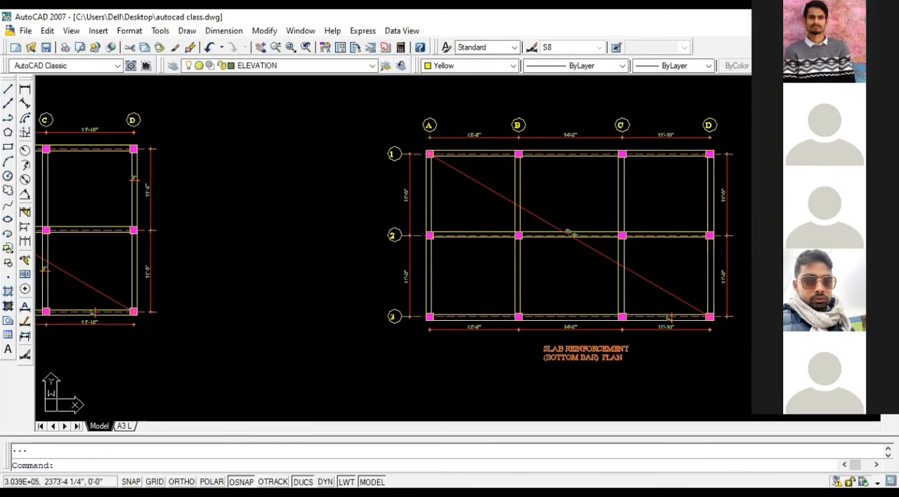
# Step: Copy the two wall lines beside the staircase from the floor plan to the top bar plan, using the grid B-1 column corner as reference
pyautogui.scroll(-2, 836, 243)
pyautogui.scroll(-2, 701, 212)
pyautogui.scroll(-4, 701, 212)
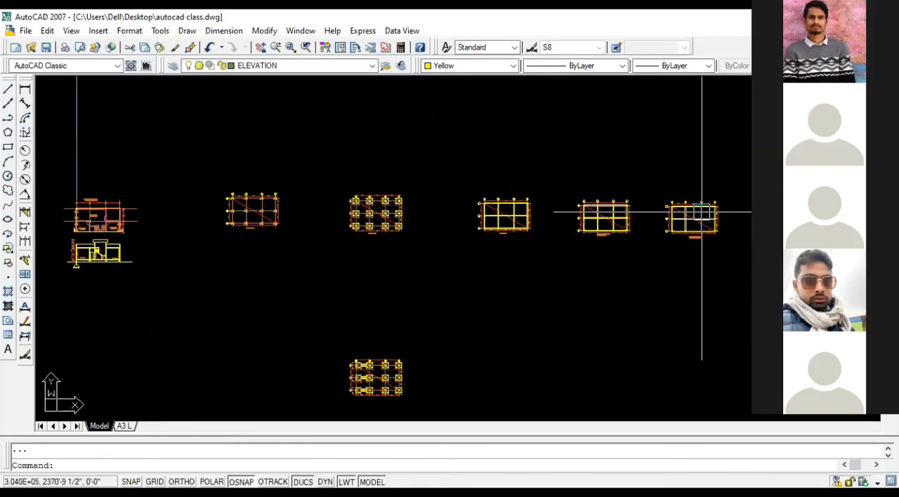
pyautogui.scroll(-8, 540, 186)
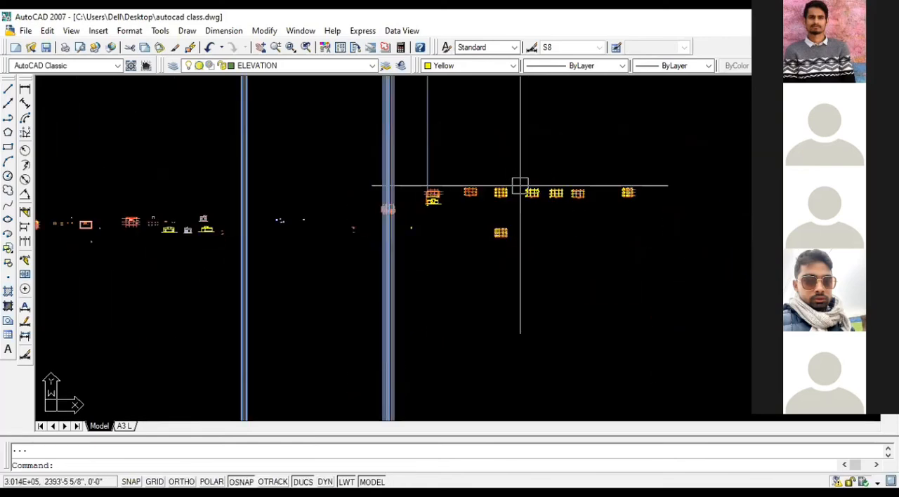
pyautogui.scroll(6, 166, 222)
pyautogui.scroll(8, 357, 155)
pyautogui.scroll(5, 354, 199)
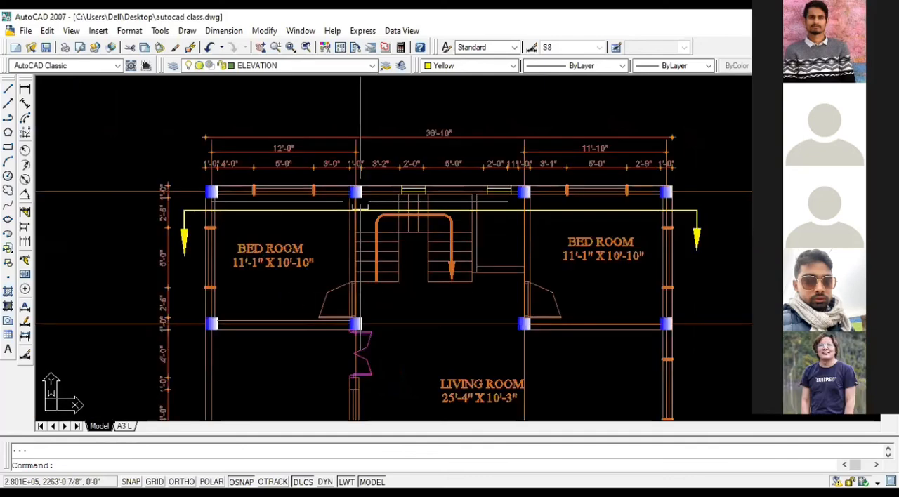
pyautogui.scroll(5, 455, 212)
pyautogui.click(515, 227)
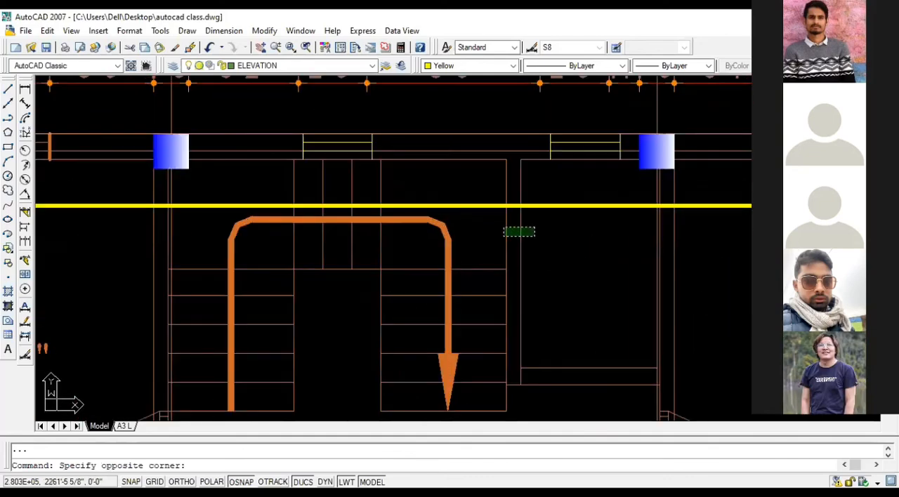
pyautogui.click(503, 236)
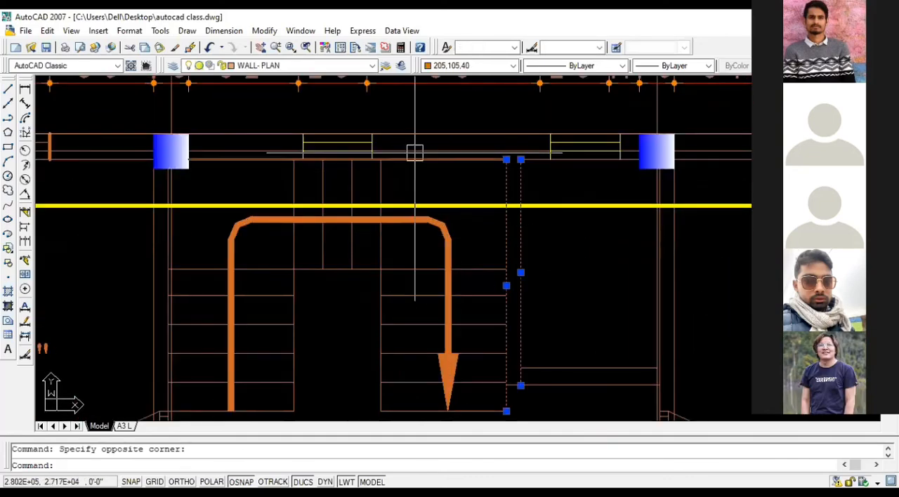
pyautogui.write('CO')
pyautogui.press('Return')
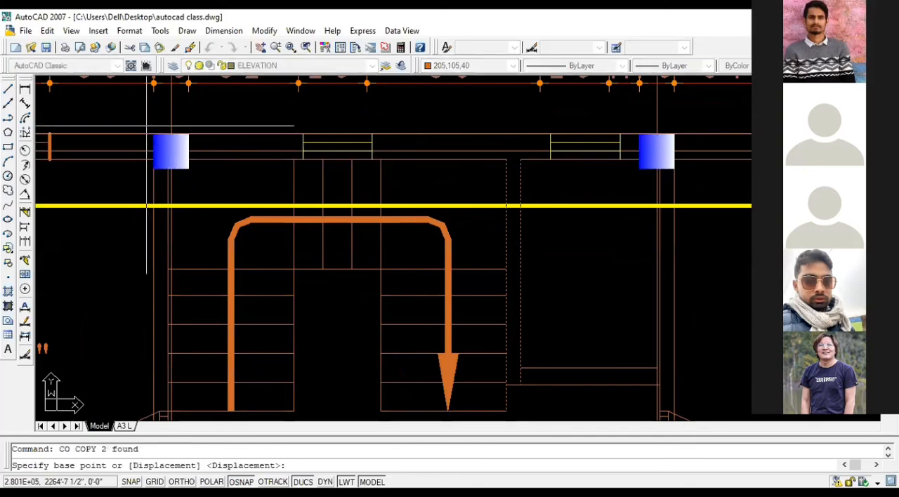
pyautogui.click(154, 135)
pyautogui.scroll(-10, 120, 141)
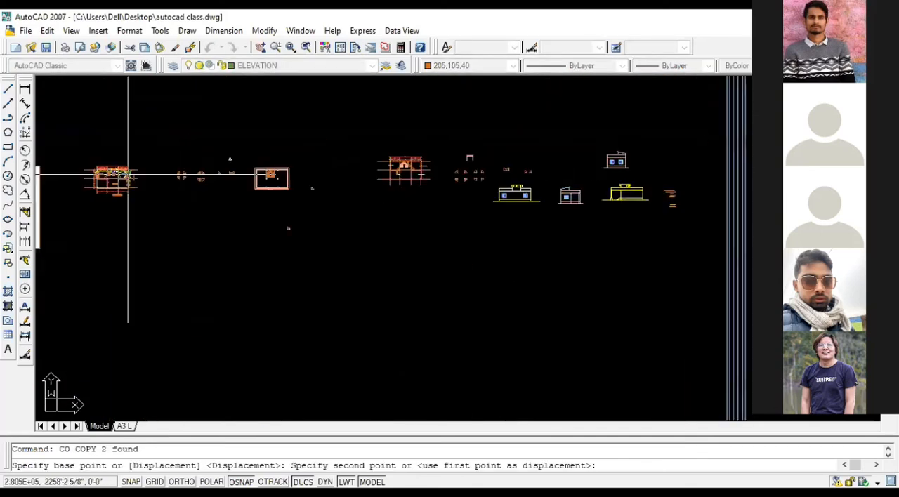
pyautogui.scroll(8, 767, 118)
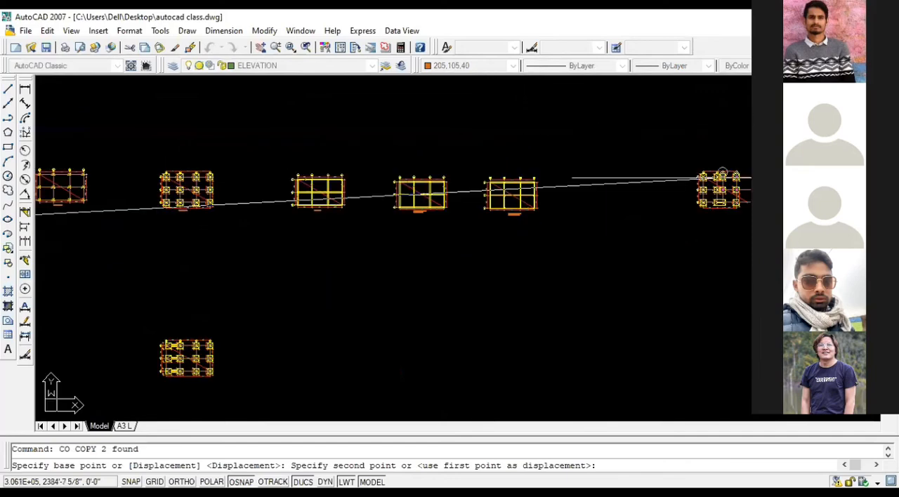
pyautogui.scroll(4, 721, 176)
pyautogui.scroll(-10, 477, 169)
pyautogui.scroll(8, 436, 168)
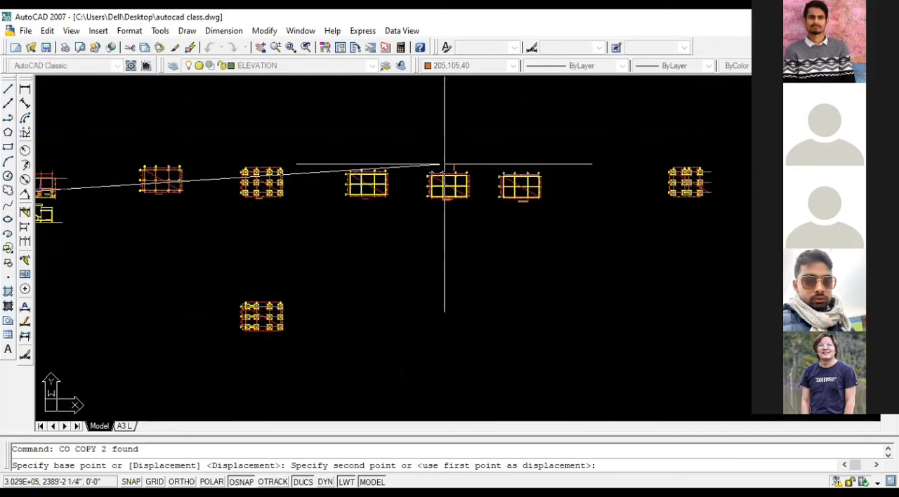
pyautogui.scroll(5, 463, 93)
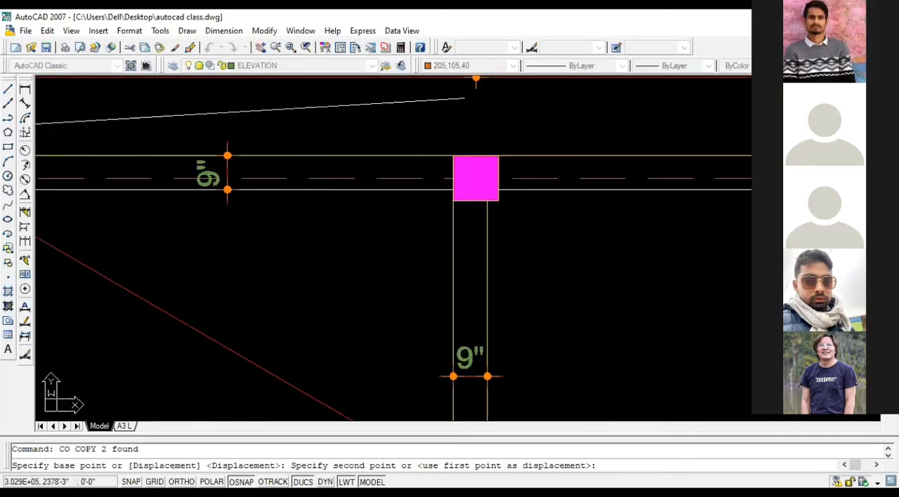
pyautogui.click(450, 154)
# Step: Place a second copy of the staircase wall lines in the bottom bar plan at the outer corner of the grid B-1 column
pyautogui.scroll(-2, 420, 151)
pyautogui.scroll(-8, 420, 151)
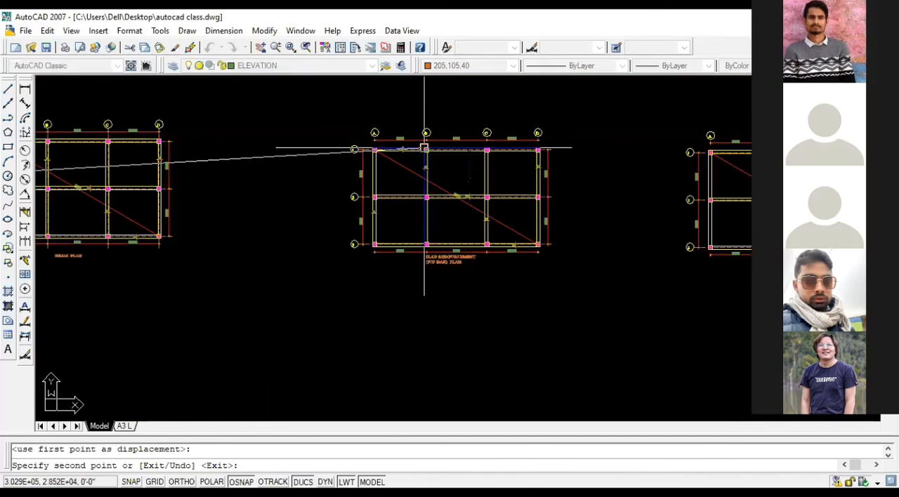
pyautogui.scroll(-2, 602, 187)
pyautogui.scroll(9, 610, 130)
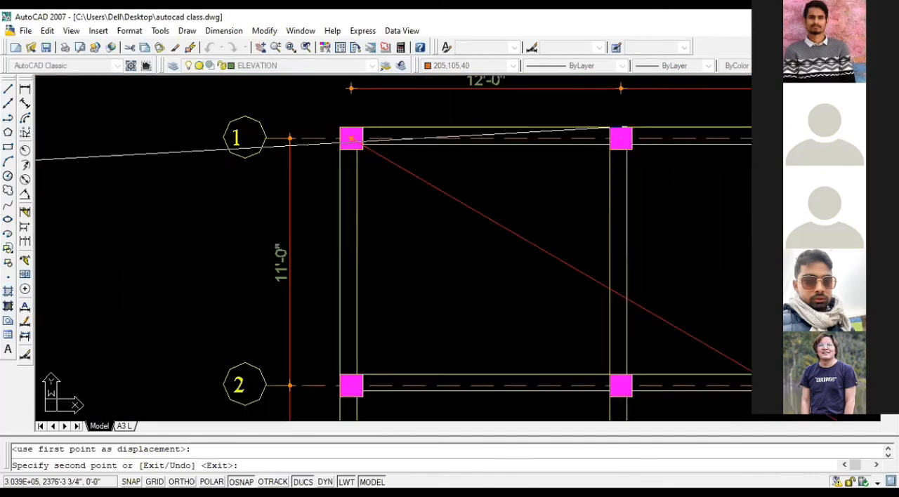
pyautogui.click(609, 127)
pyautogui.scroll(-5, 555, 140)
pyautogui.press('Escape')
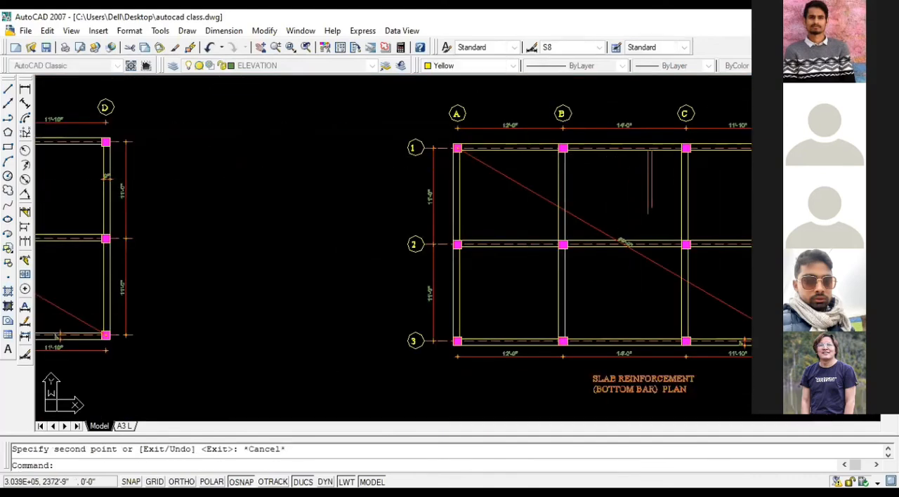
# Step: With ortho on, draw a horizontal line in the bottom bar plan from the longer wall line's lower end to the grid B beam's inner face
pyautogui.scroll(3, 632, 214)
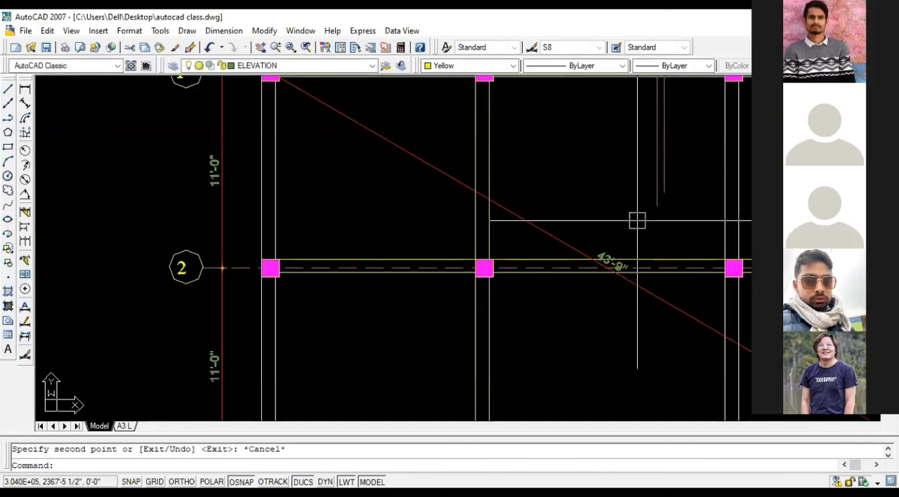
pyautogui.write('l')
pyautogui.press('Return')
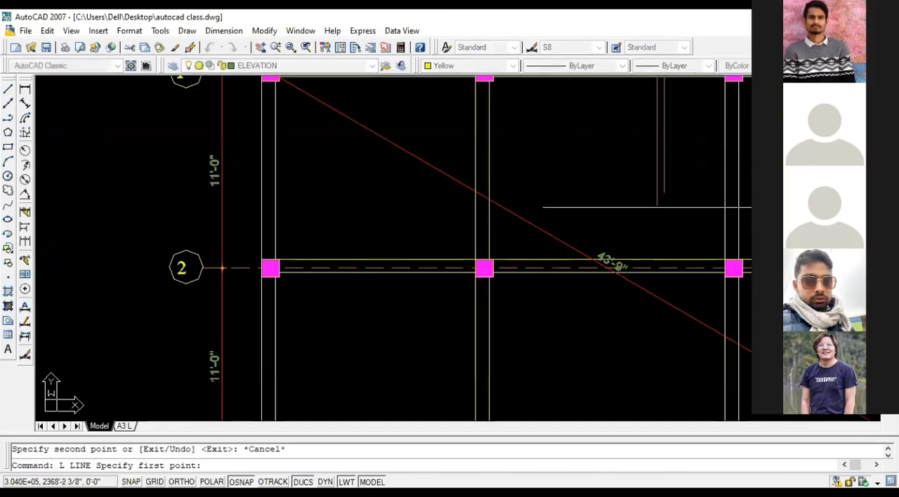
pyautogui.click(657, 205)
pyautogui.scroll(4, 487, 205)
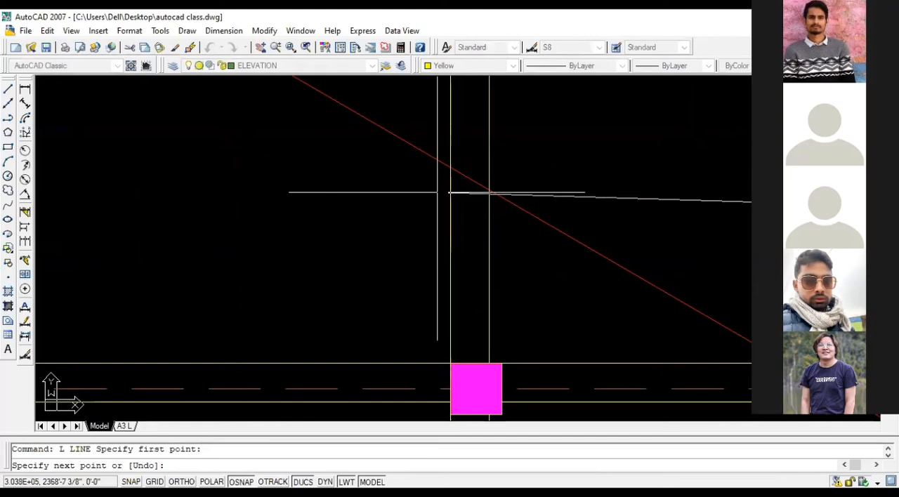
pyautogui.press('F8')
pyautogui.click(487, 207)
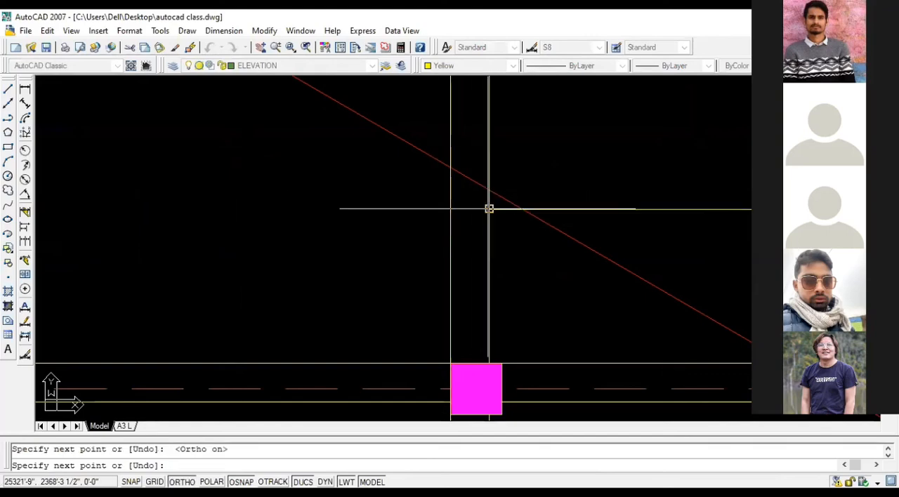
pyautogui.scroll(-4, 471, 215)
pyautogui.press('Escape')
# Step: Delete the shorter copied wall line, the one nearer grid C, from the bottom bar plan
pyautogui.scroll(3, 659, 197)
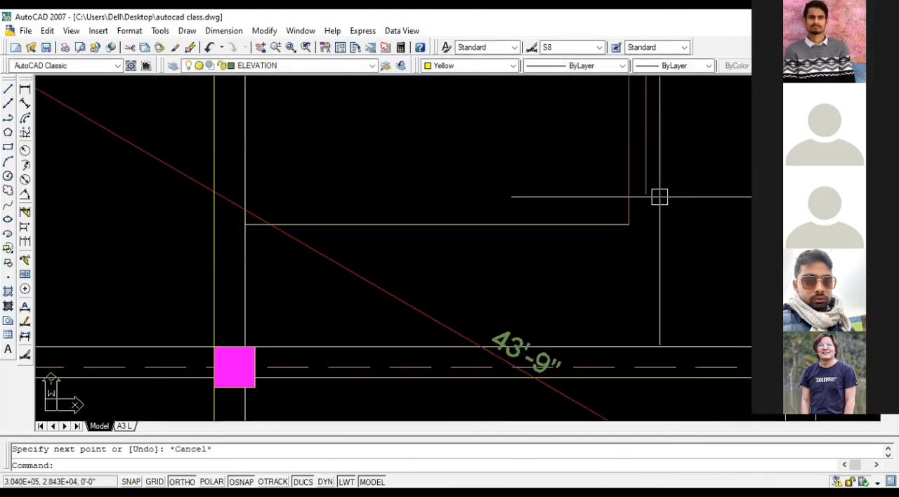
pyautogui.press('Escape')
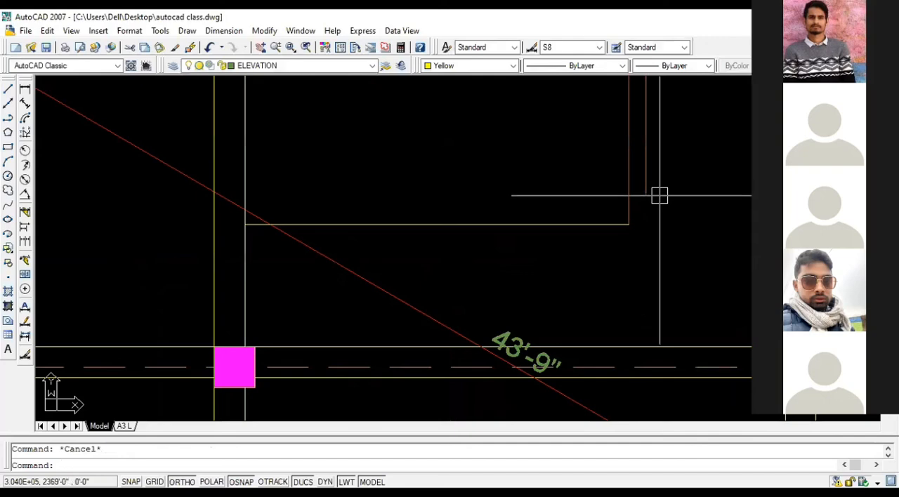
pyautogui.press('Escape')
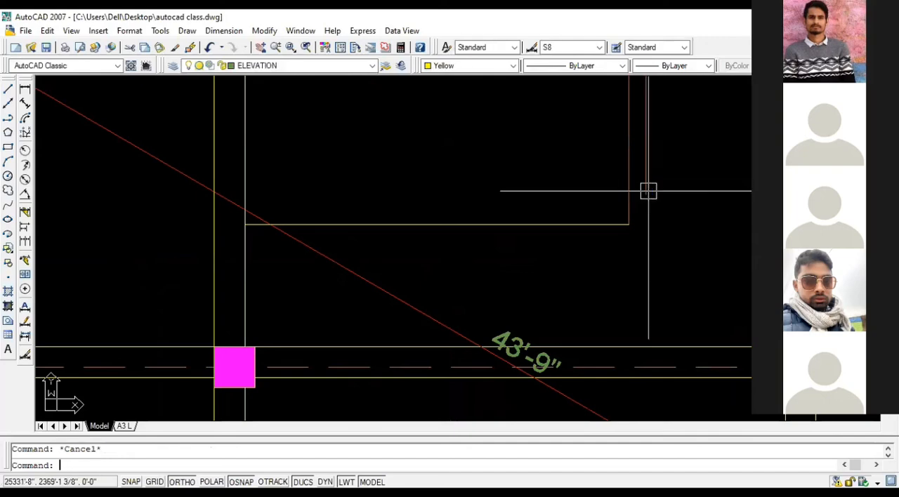
pyautogui.click(648, 188)
pyautogui.press('Delete')
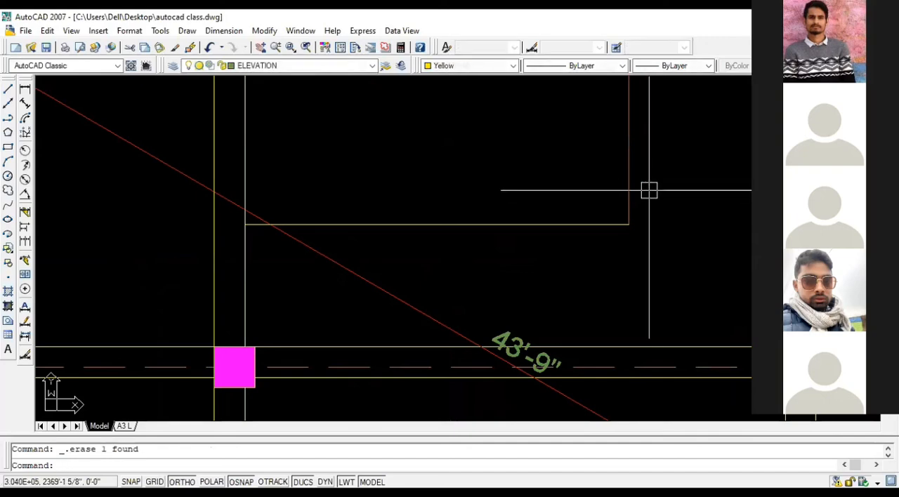
# Step: Copy the stair opening's vertical and horizontal lines from the bottom bar plan to the matching spot on the grid B beam in the top bar plan
pyautogui.scroll(-3, 648, 191)
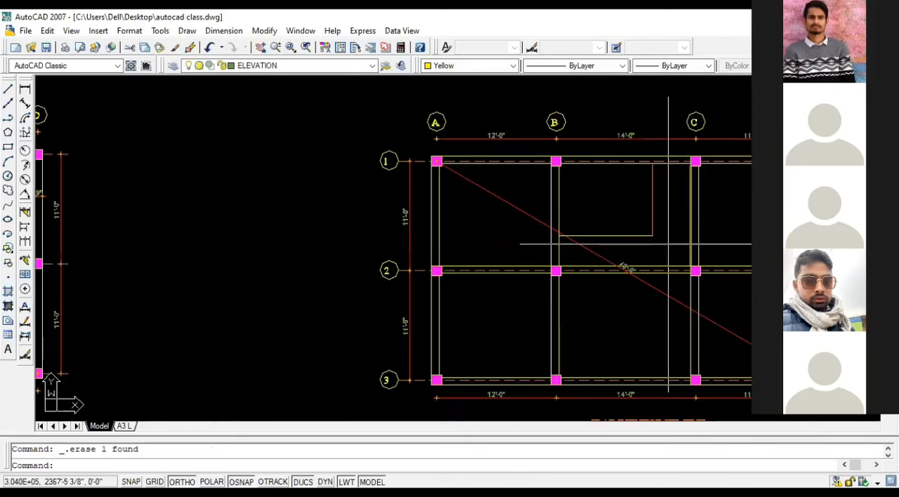
pyautogui.scroll(2, 668, 246)
pyautogui.click(663, 246)
pyautogui.click(637, 217)
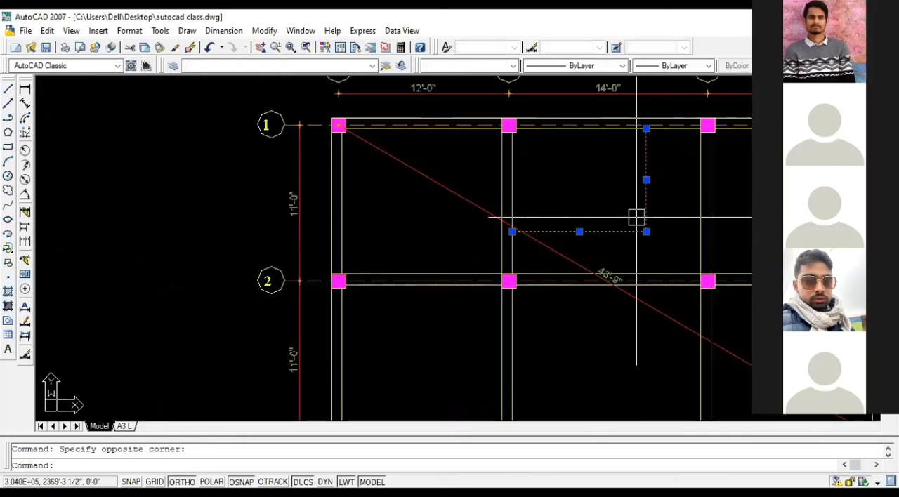
pyautogui.write('co')
pyautogui.press('Return')
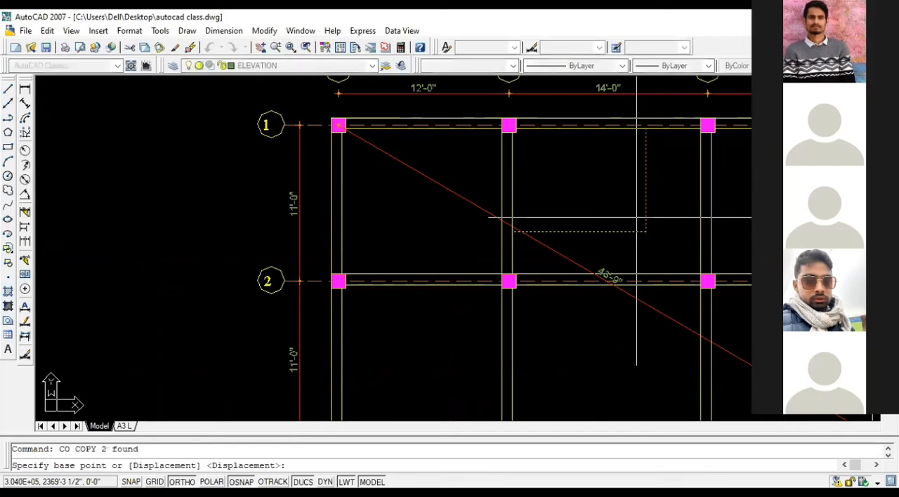
pyautogui.click(512, 232)
pyautogui.scroll(-3, 402, 231)
pyautogui.scroll(-2, 402, 230)
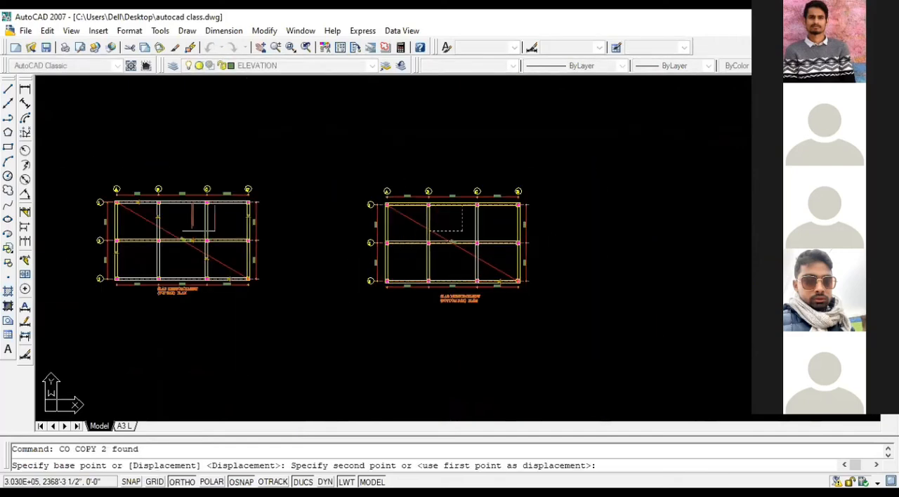
pyautogui.scroll(5, 174, 227)
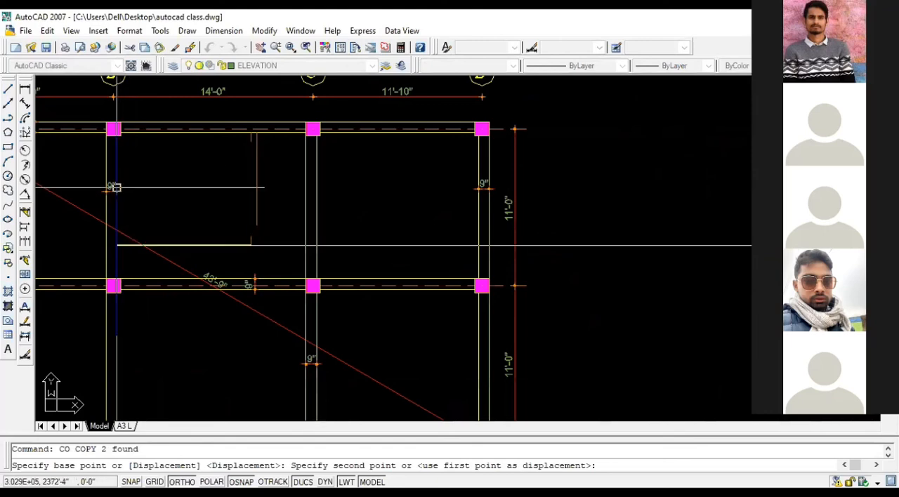
pyautogui.click(116, 245)
pyautogui.press('Escape')
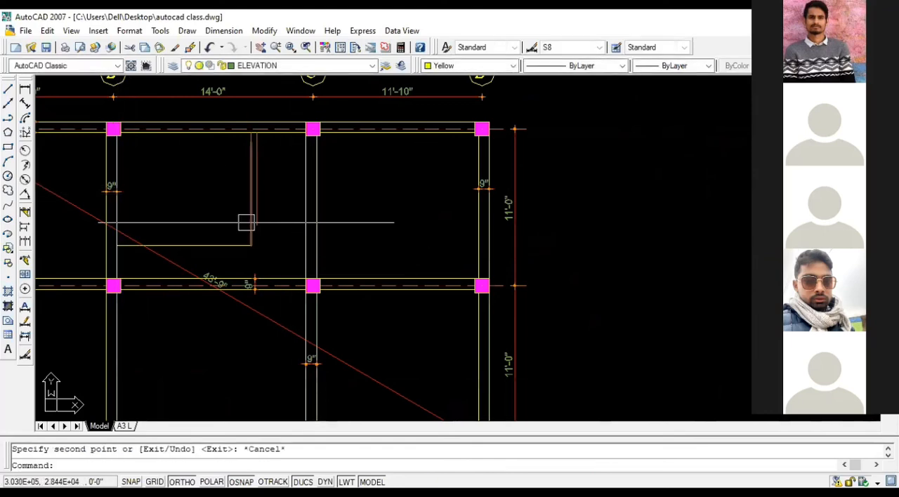
# Step: Delete the shorter leftover wall line beside the stair opening in the top bar plan
pyautogui.click(257, 207)
pyautogui.press('Delete')
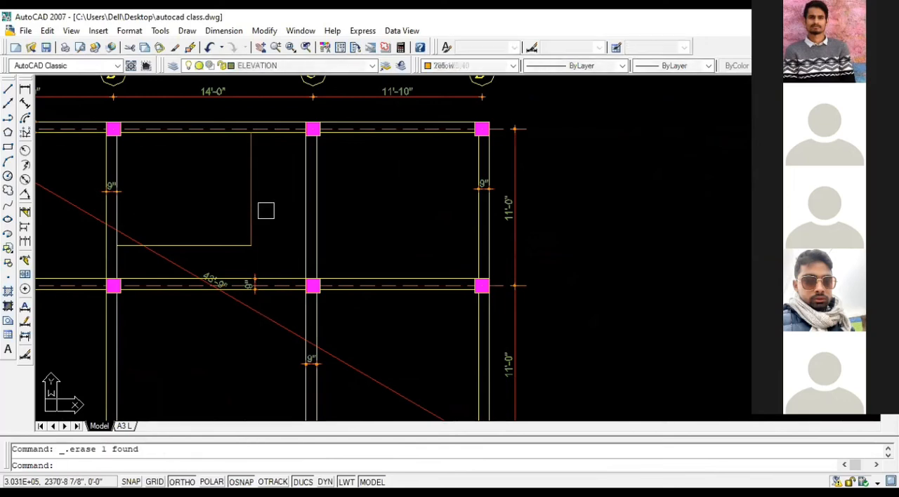
# Step: Review the stair opening outlines and overall layout of the top and bottom bar slab reinforcement plans
pyautogui.scroll(-5, 266, 211)
pyautogui.scroll(6, 662, 188)
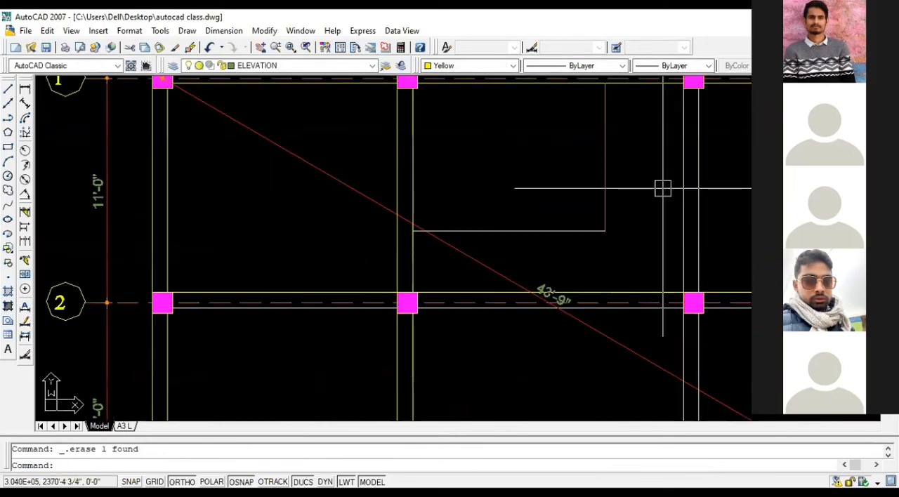
pyautogui.scroll(-5, 484, 168)
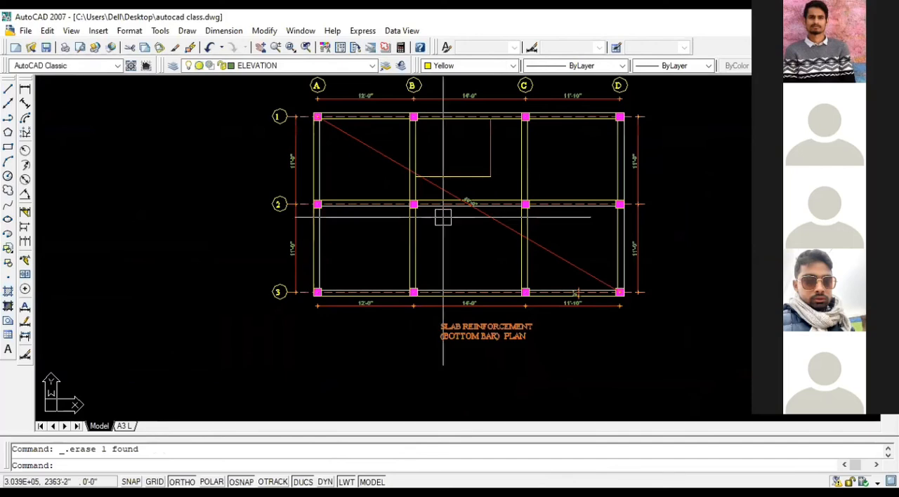
pyautogui.scroll(2, 365, 242)
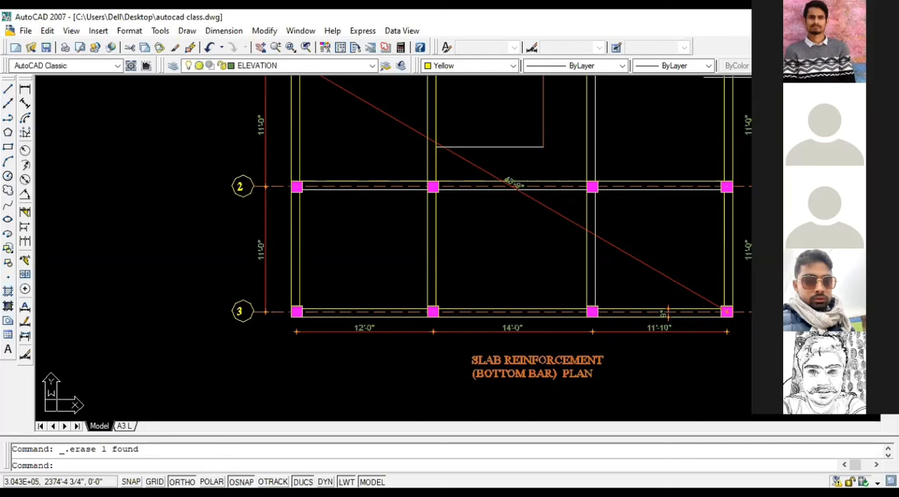
pyautogui.scroll(-6, 367, 266)
pyautogui.moveTo(316, 265); pyautogui.dragTo(304, 265, button='middle')
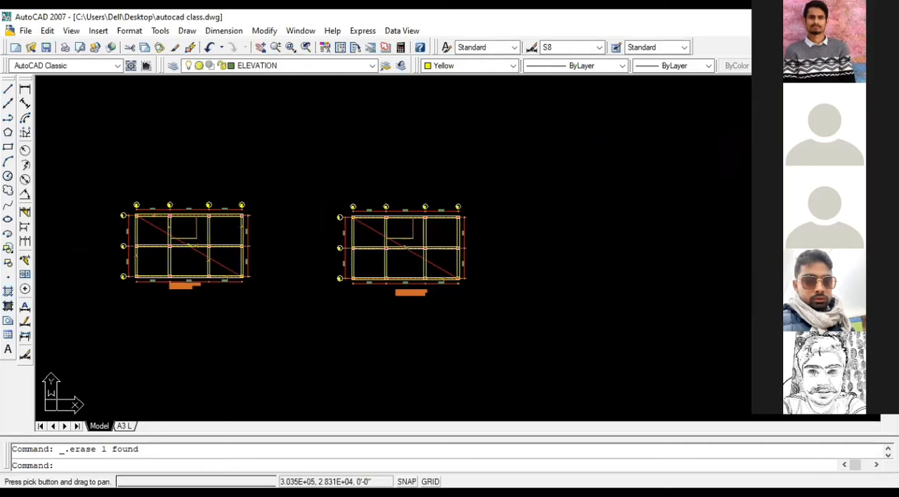
pyautogui.press('Escape')
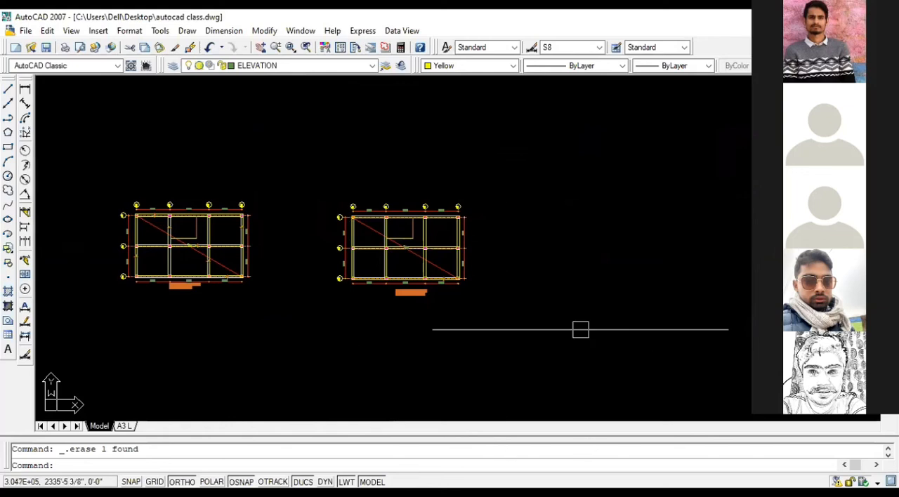
pyautogui.moveTo(557, 308); pyautogui.dragTo(507, 297, button='middle')
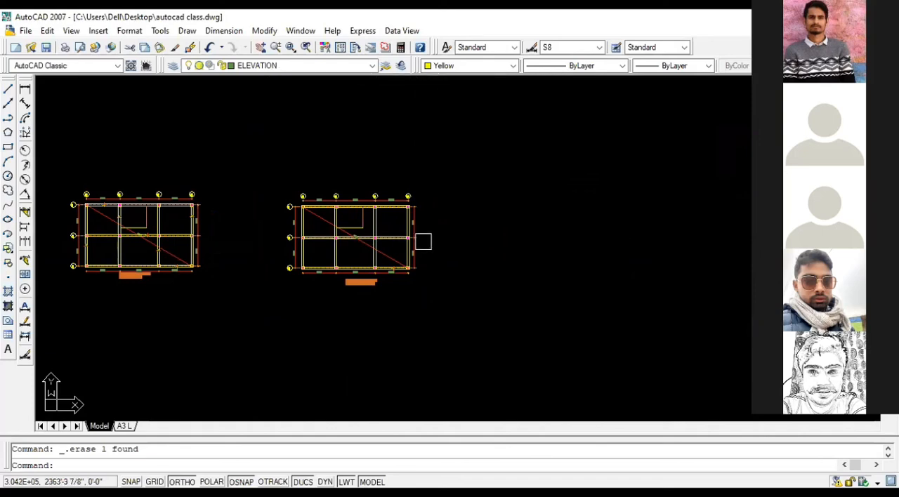
pyautogui.scroll(3, 338, 245)
pyautogui.moveTo(337, 245); pyautogui.dragTo(356, 248, button='middle')
pyautogui.scroll(-1, 356, 248)
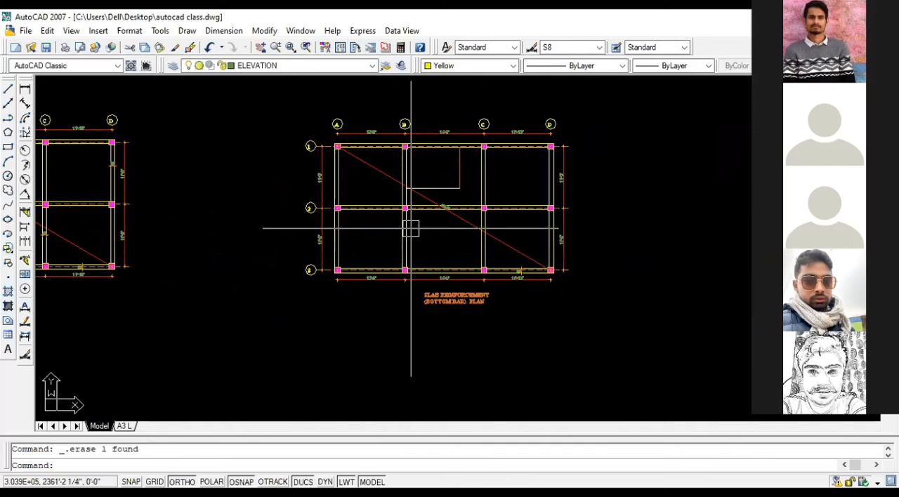
# Step: Switch to the other open building drawing, show its model space and find the row of structural plans
pyautogui.scroll(-2, 467, 220)
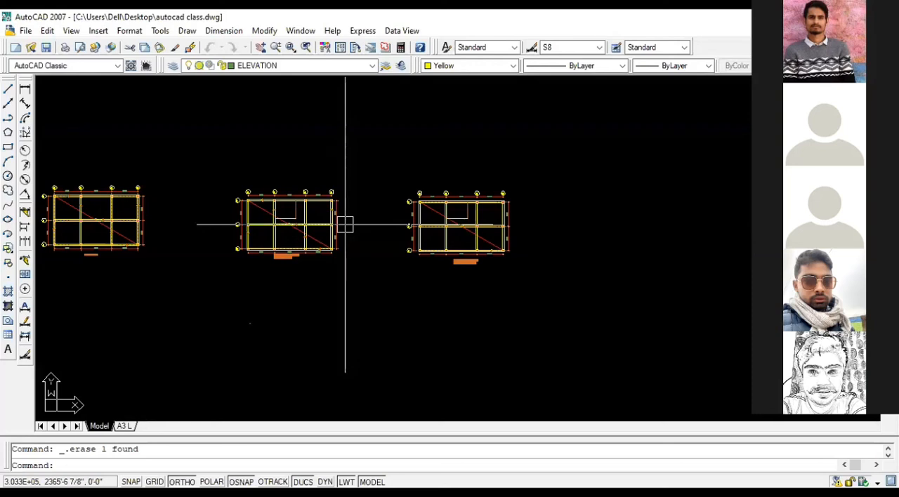
pyautogui.hotkey('alt', 'Tab')
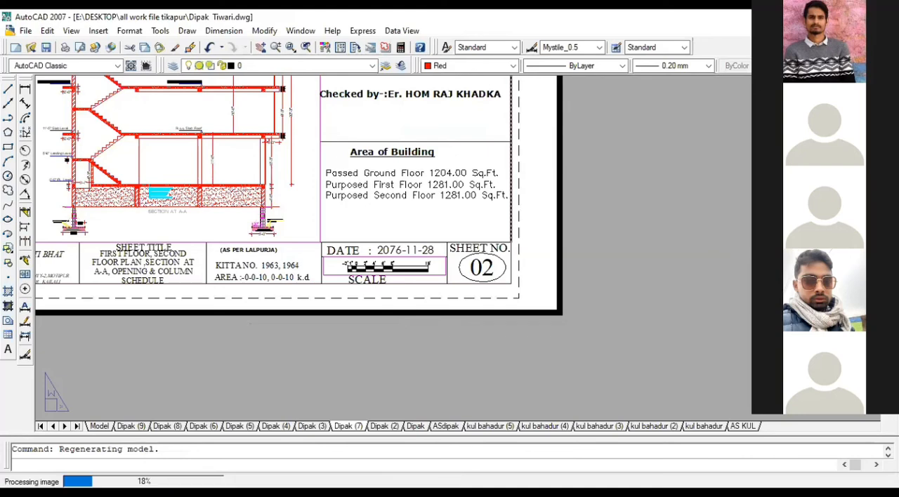
pyautogui.click(106, 426)
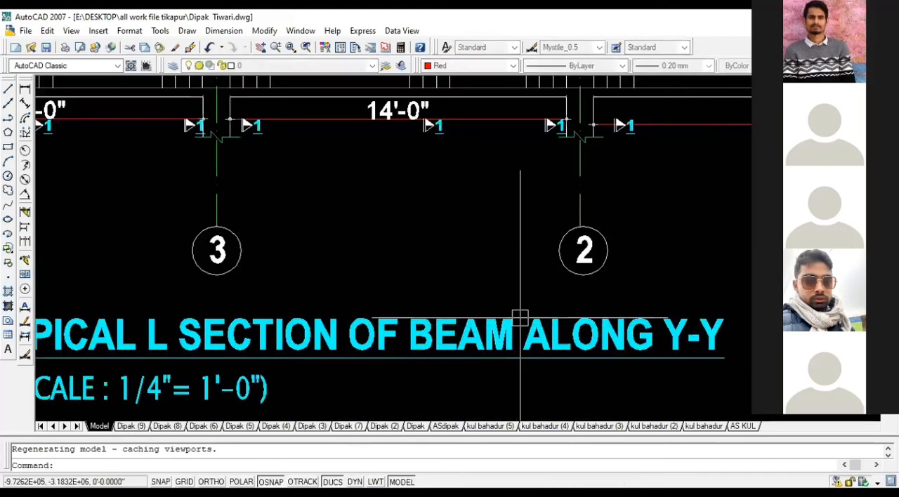
pyautogui.scroll(-8, 520, 318)
pyautogui.scroll(-6, 530, 293)
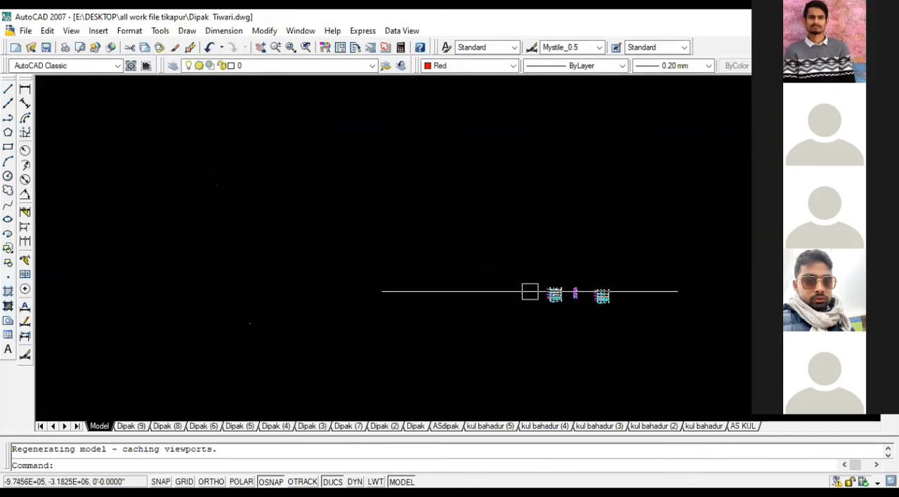
pyautogui.scroll(-2, 689, 271)
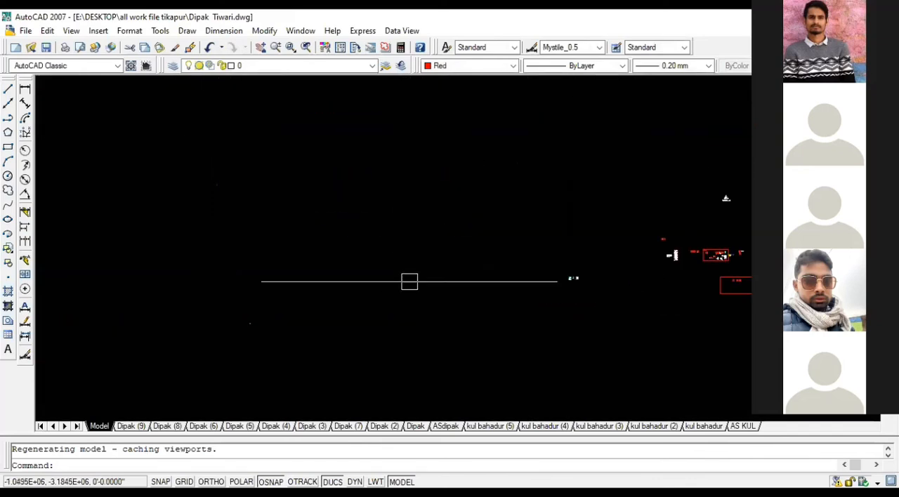
pyautogui.scroll(4, 658, 255)
pyautogui.scroll(10, 631, 253)
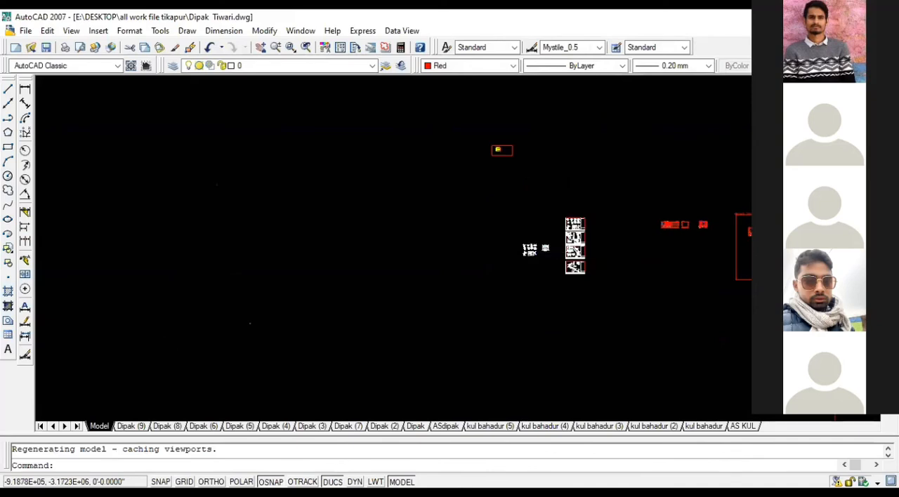
pyautogui.scroll(-4, 241, 236)
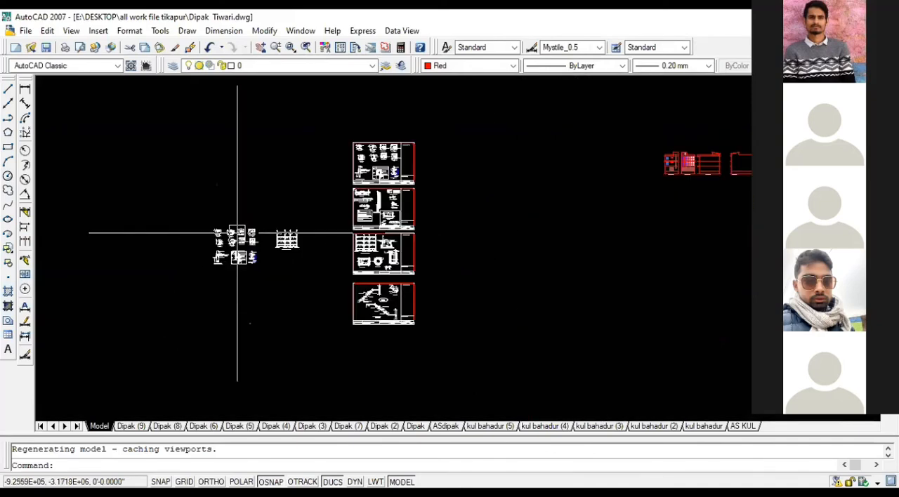
pyautogui.scroll(-3, 637, 267)
pyautogui.scroll(3, 697, 267)
pyautogui.scroll(2, 700, 249)
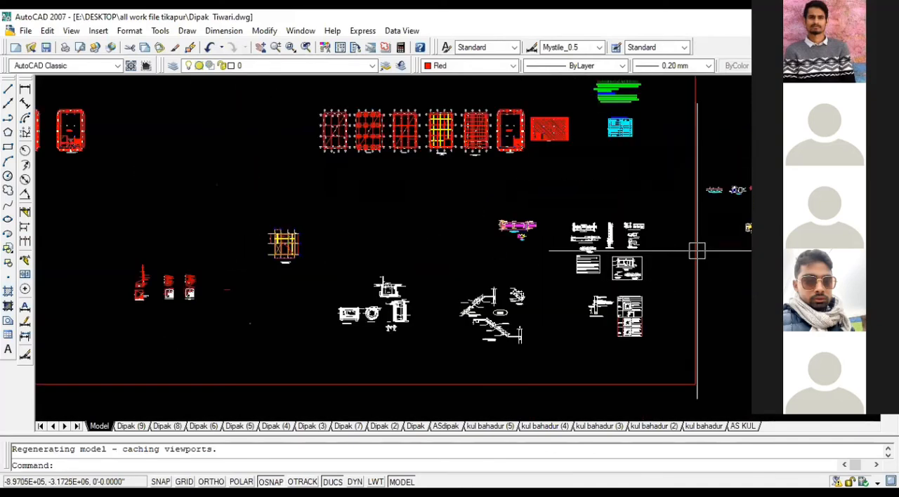
pyautogui.scroll(9, 561, 112)
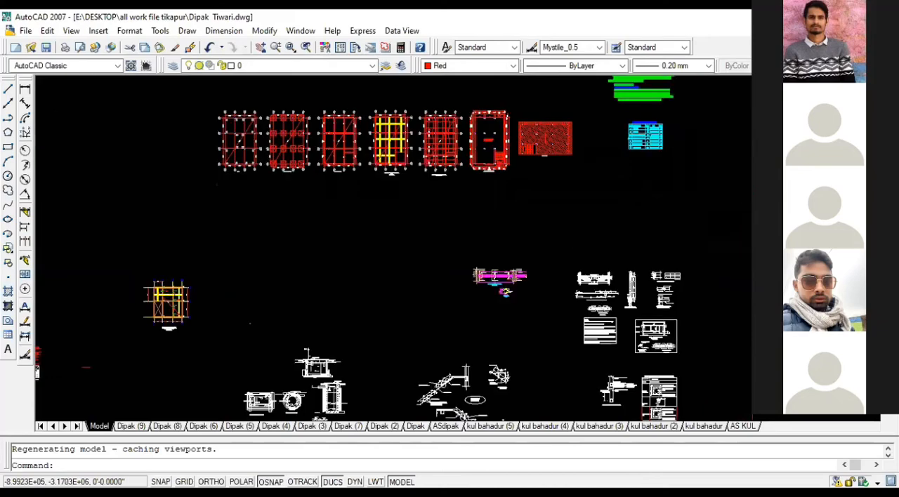
pyautogui.scroll(-4, 668, 246)
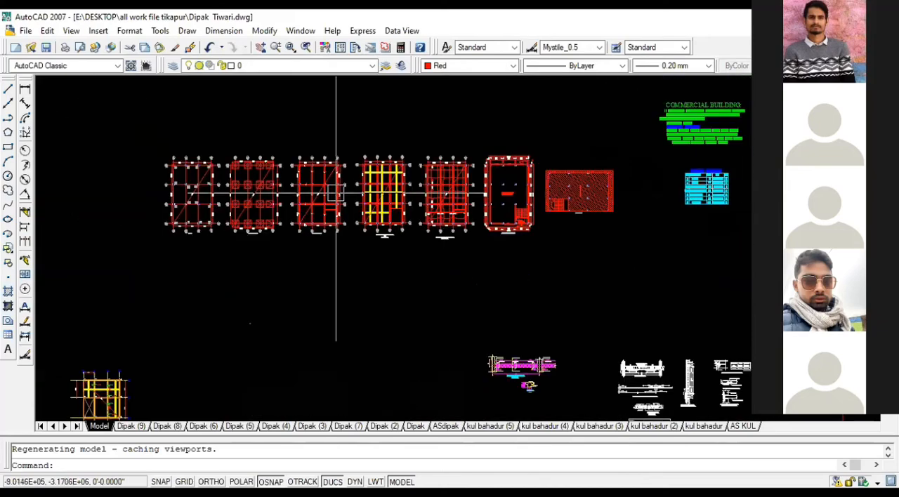
# Step: Examine how the bars are laid out around the stair opening in the reference bottom slab reinforcement plan
pyautogui.scroll(7, 335, 193)
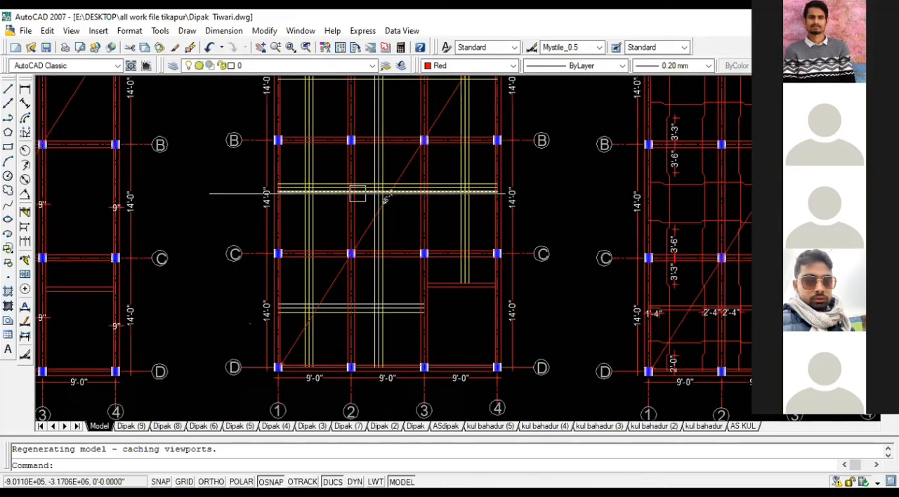
pyautogui.scroll(-1, 589, 205)
pyautogui.scroll(5, 485, 257)
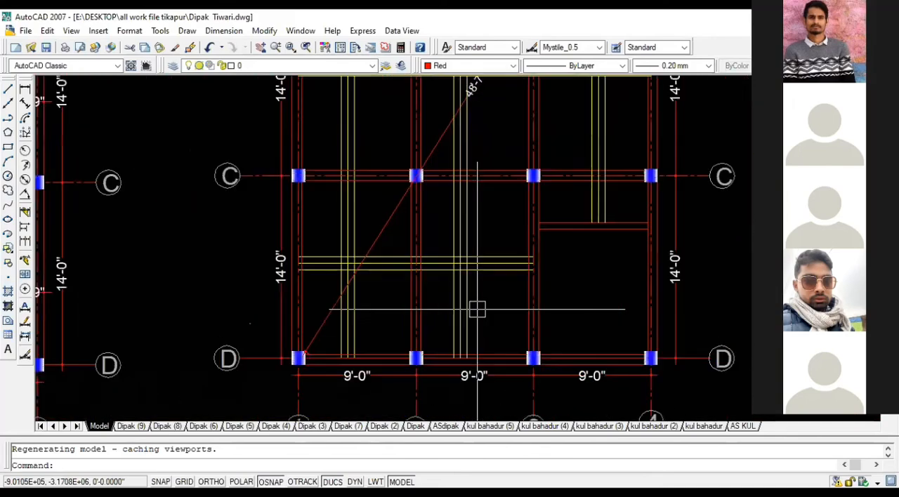
pyautogui.scroll(-3, 496, 141)
pyautogui.scroll(2, 470, 267)
pyautogui.moveTo(471, 267); pyautogui.dragTo(473, 355, button='middle')
pyautogui.moveTo(477, 138); pyautogui.dragTo(486, 236, button='middle')
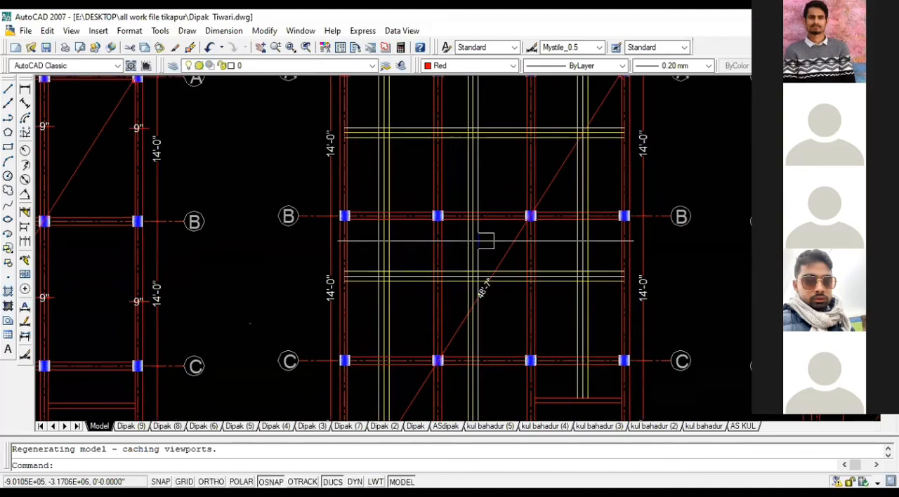
pyautogui.scroll(-2, 487, 235)
pyautogui.scroll(3, 540, 309)
pyautogui.moveTo(559, 296); pyautogui.dragTo(559, 178, button='middle')
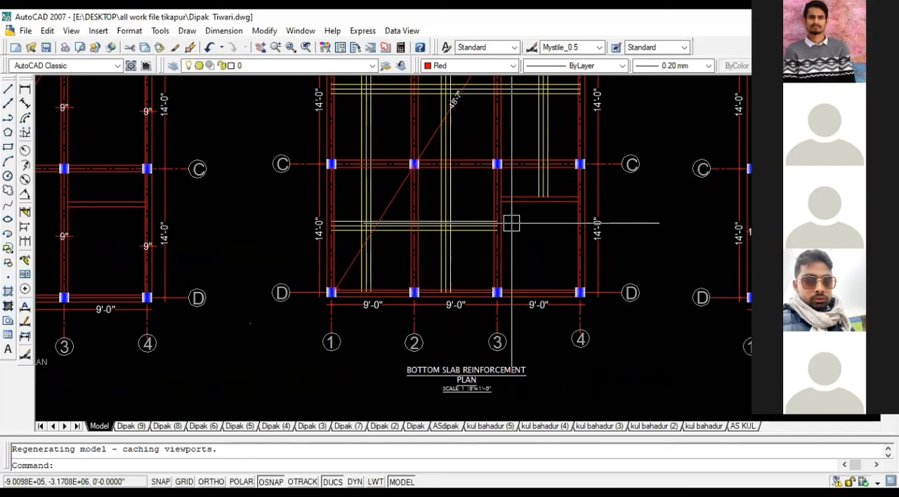
pyautogui.scroll(-3, 511, 223)
pyautogui.scroll(3, 511, 223)
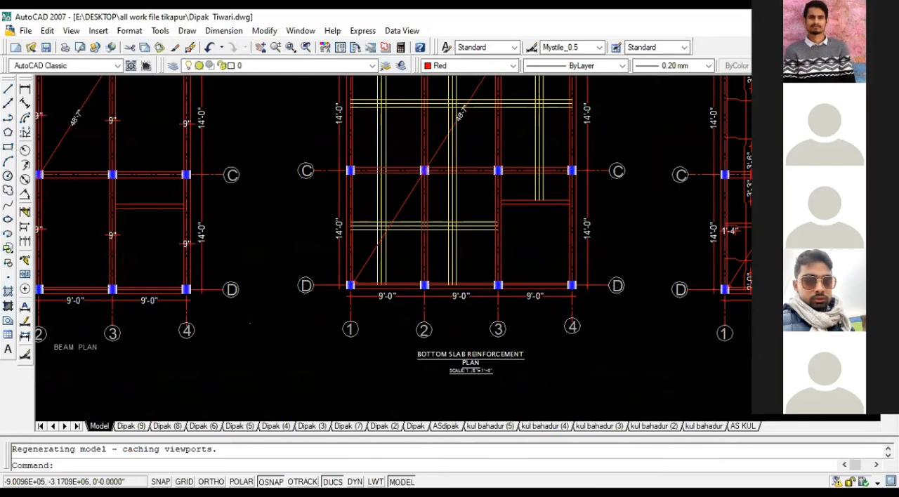
pyautogui.scroll(-2, 512, 224)
pyautogui.moveTo(517, 247); pyautogui.dragTo(499, 274, button='middle')
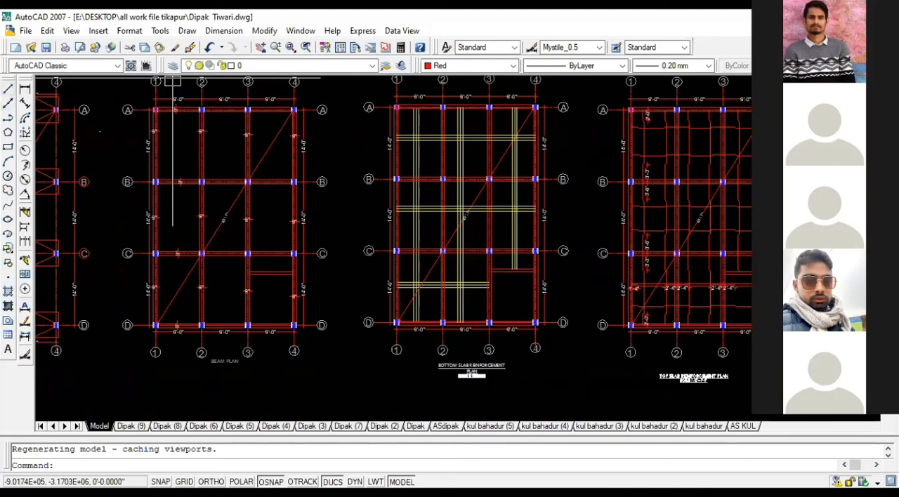
pyautogui.click(8, 89)
pyautogui.scroll(2, 381, 299)
pyautogui.click(380, 289)
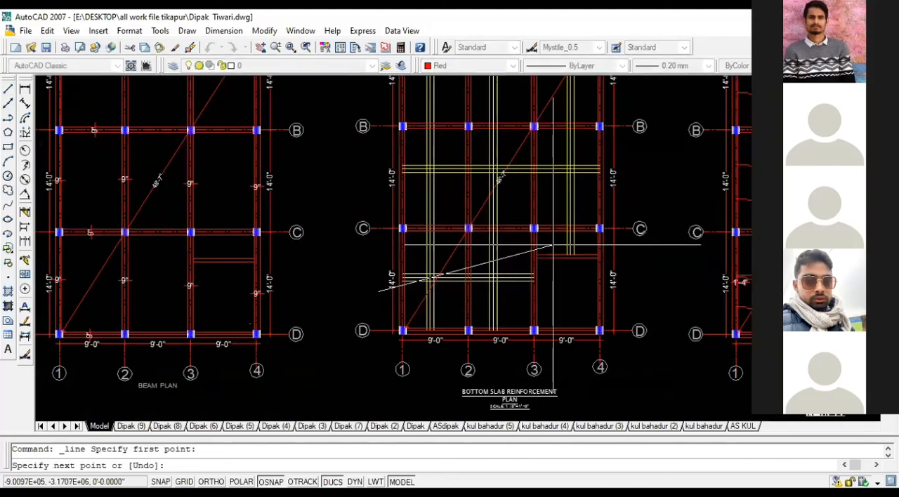
pyautogui.scroll(2, 499, 255)
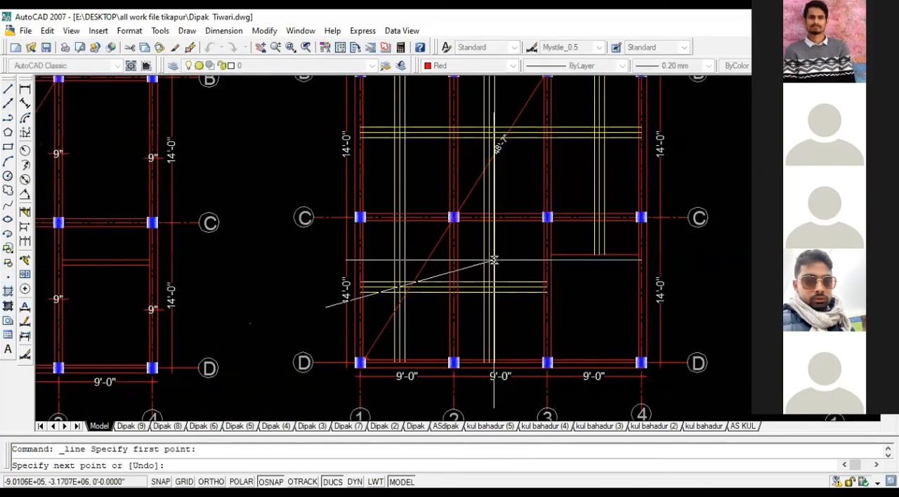
pyautogui.press('Escape')
# Step: Highlight the vertical bar sets in bays 1-2 and 2-3 and the horizontal set between grids C and D, then clear the selection
pyautogui.click(500, 270)
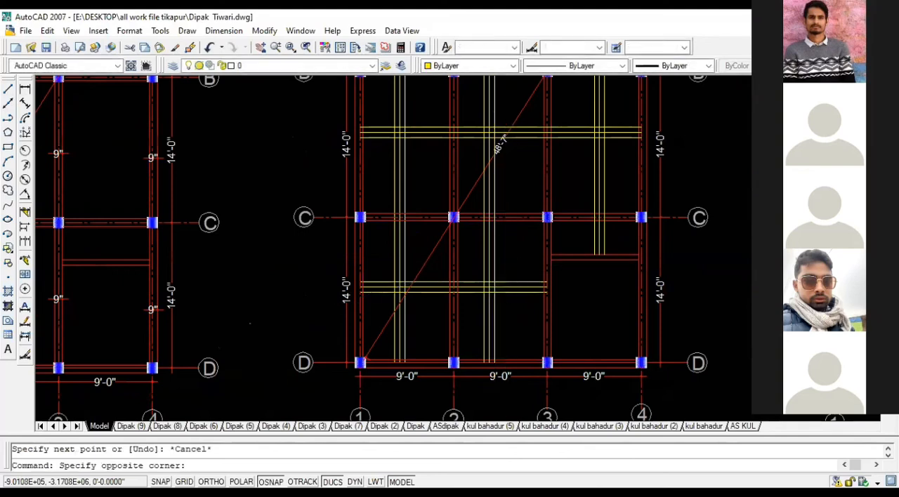
pyautogui.click(472, 302)
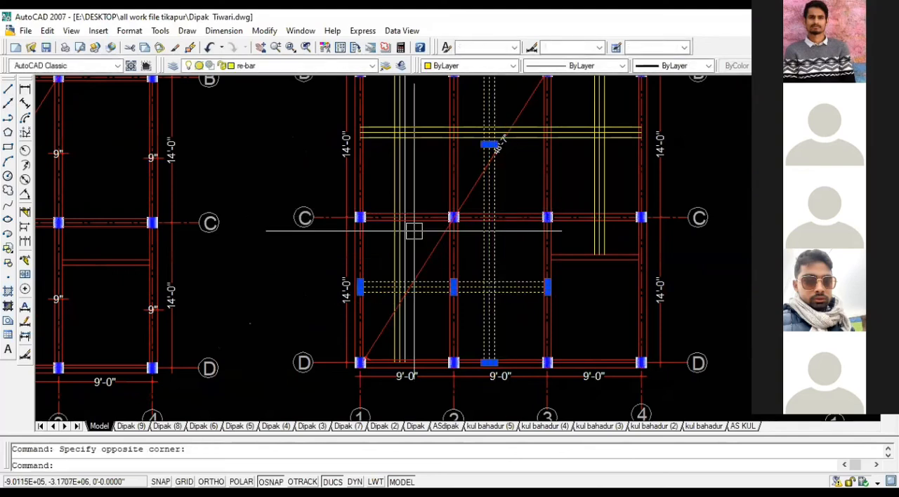
pyautogui.click(414, 231)
pyautogui.click(374, 264)
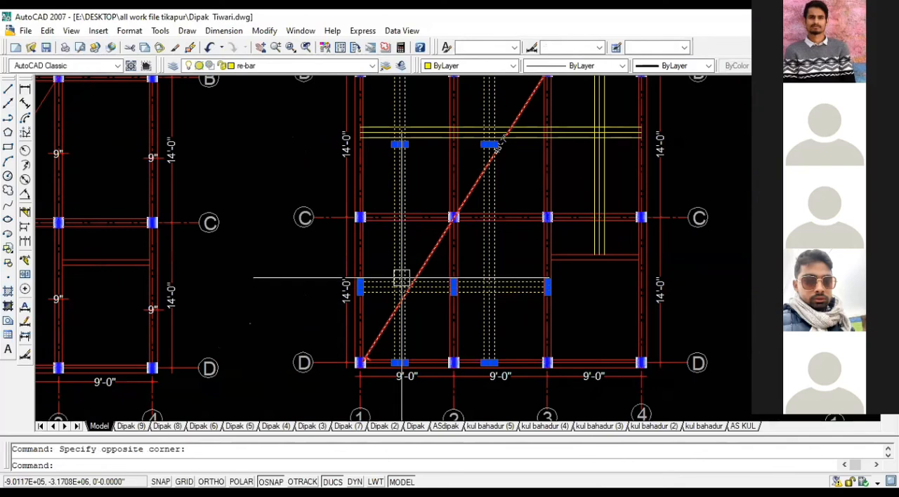
pyautogui.press('Escape')
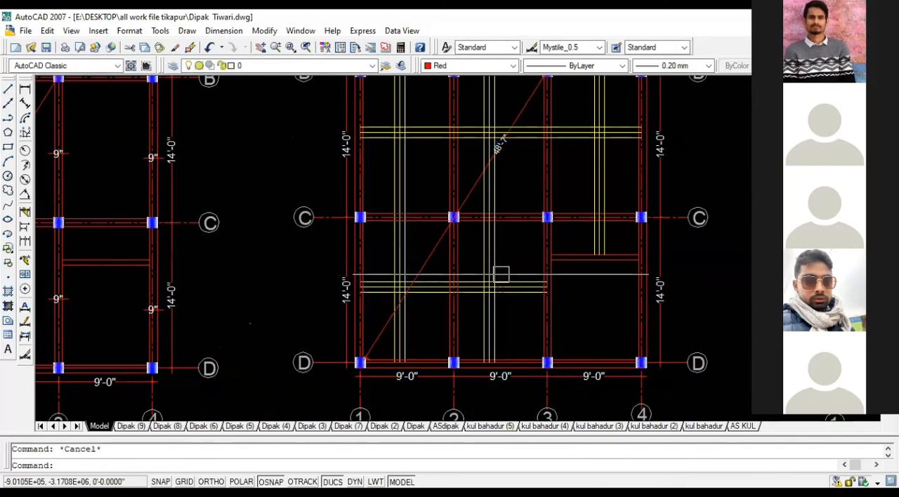
# Step: Inspect the extent of the vertical and horizontal bar sets from grid A to D in the bottom slab reinforcement plan
pyautogui.scroll(1, 500, 280)
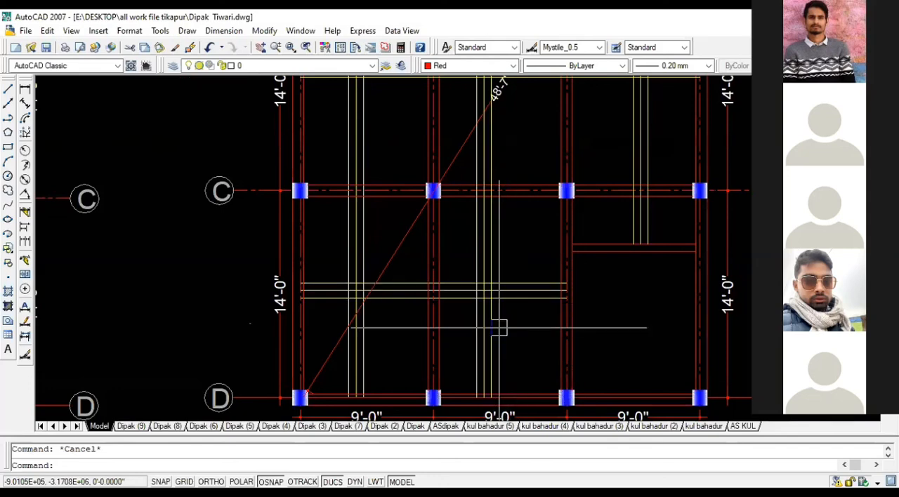
pyautogui.scroll(-2, 434, 312)
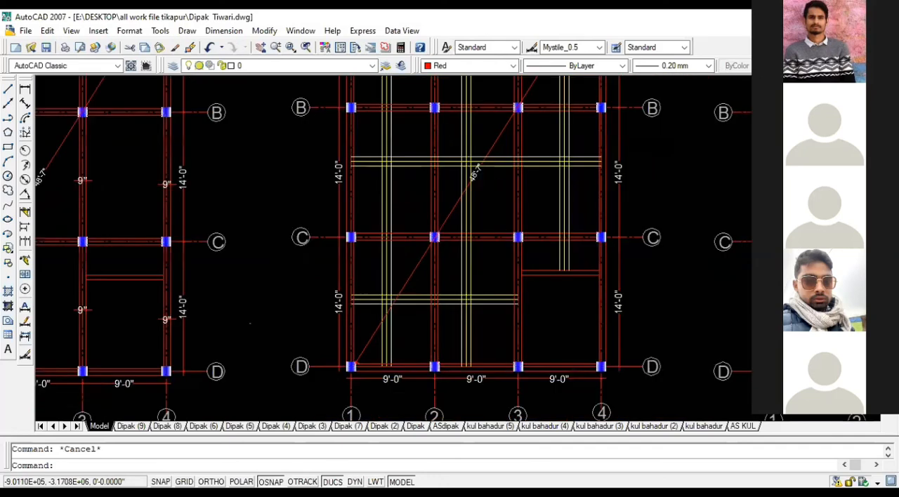
pyautogui.scroll(3, 487, 299)
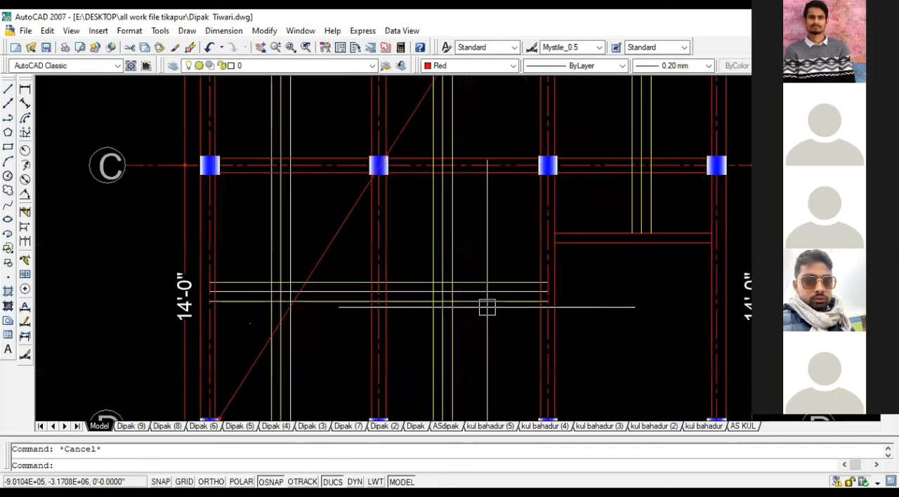
pyautogui.scroll(-2, 424, 259)
pyautogui.scroll(-3, 424, 259)
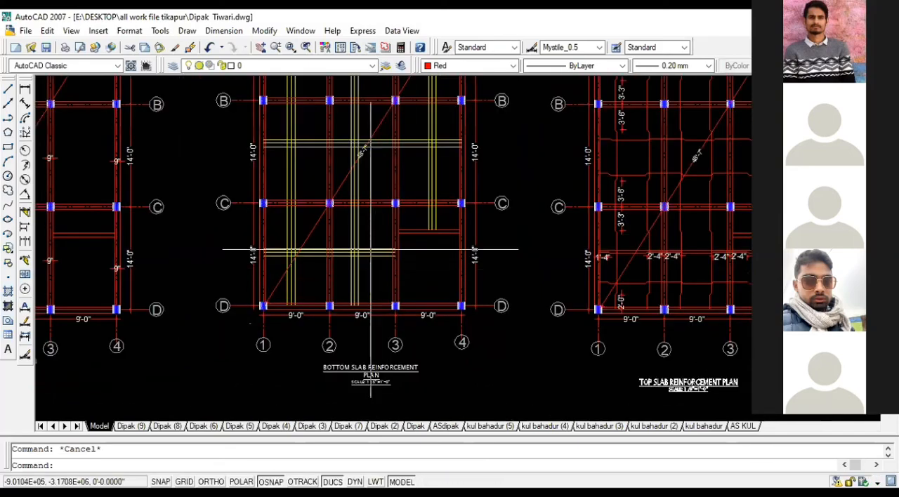
pyautogui.moveTo(355, 158); pyautogui.dragTo(375, 232, button='middle')
pyautogui.moveTo(371, 97); pyautogui.dragTo(371, 189, button='middle')
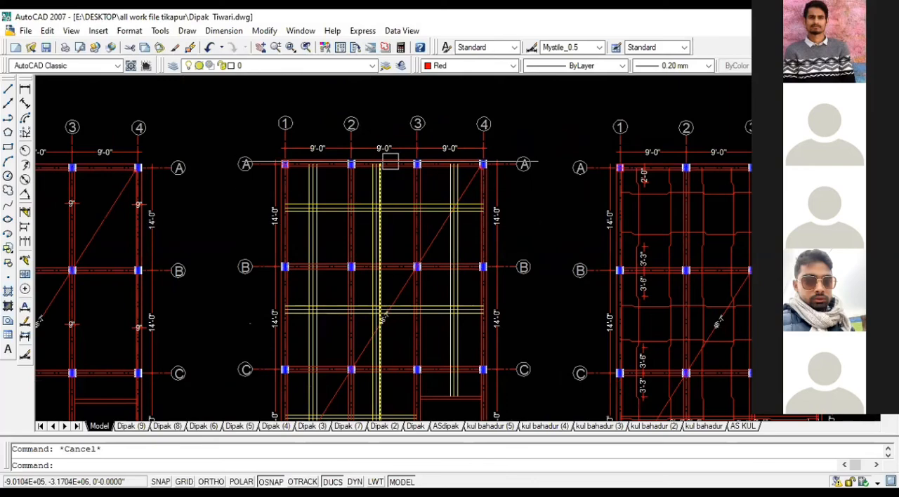
pyautogui.scroll(-2, 384, 270)
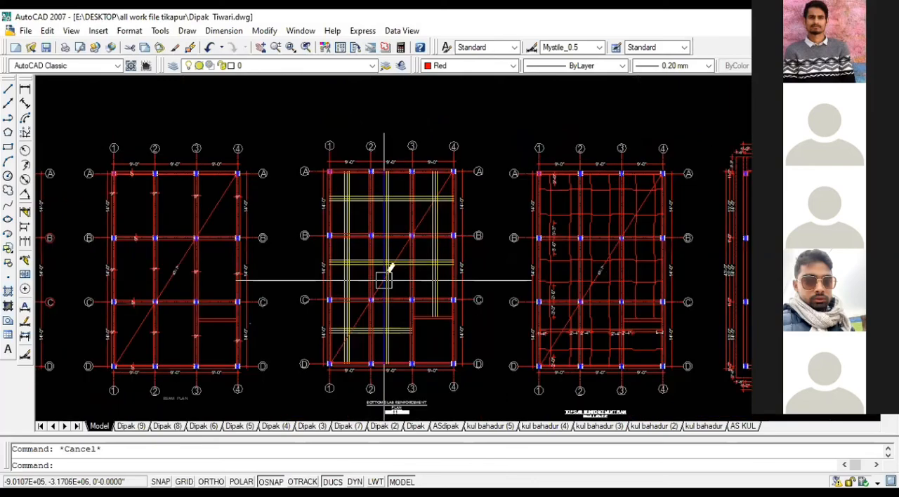
pyautogui.scroll(3, 384, 287)
pyautogui.moveTo(383, 287); pyautogui.dragTo(375, 248, button='middle')
pyautogui.moveTo(426, 234)
pyautogui.mouseDown(button='middle')
pyautogui.moveTo(251, 235)
pyautogui.moveTo(263, 270)
pyautogui.moveTo(290, 175)
pyautogui.mouseUp(button='middle')
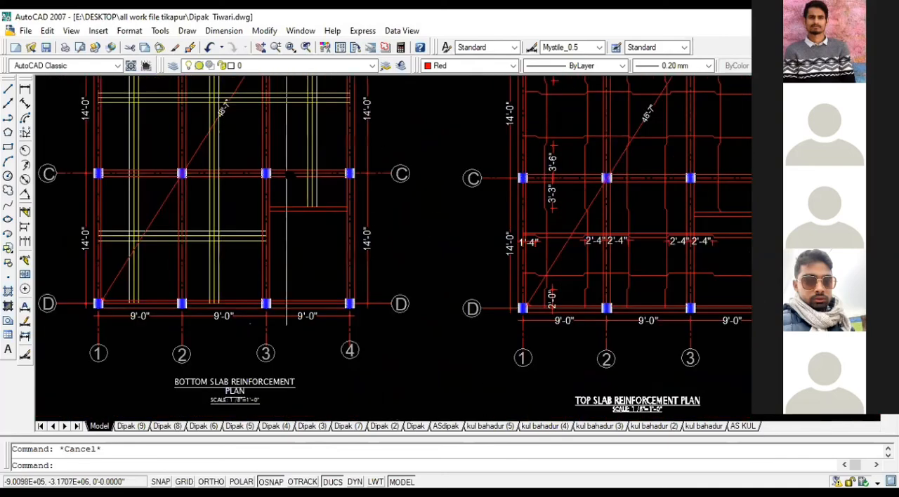
pyautogui.moveTo(193, 206); pyautogui.dragTo(335, 208, button='middle')
pyautogui.scroll(2, 356, 248)
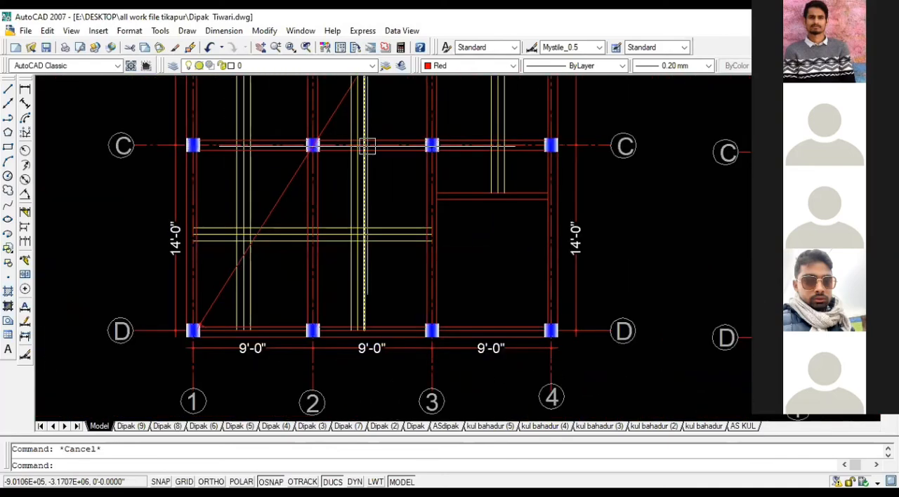
pyautogui.scroll(-2, 355, 192)
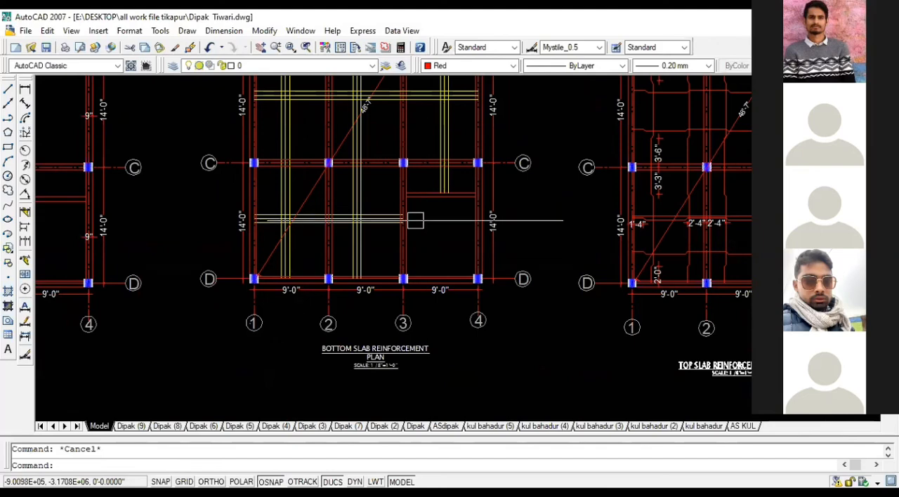
# Step: Try copying the three vertical bars in bay 1-2 along grid D, placing two copies toward grid 2
pyautogui.scroll(3, 313, 231)
pyautogui.click(279, 271)
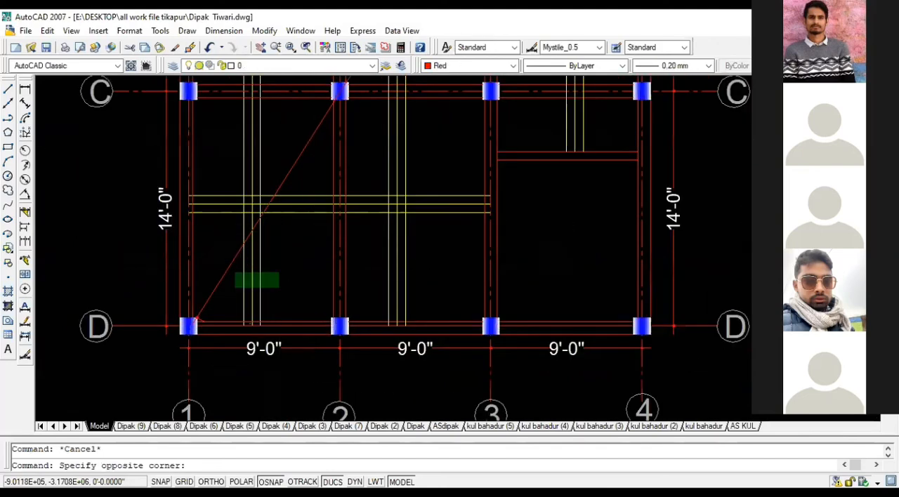
pyautogui.click(234, 289)
pyautogui.write('CO')
pyautogui.press('Return')
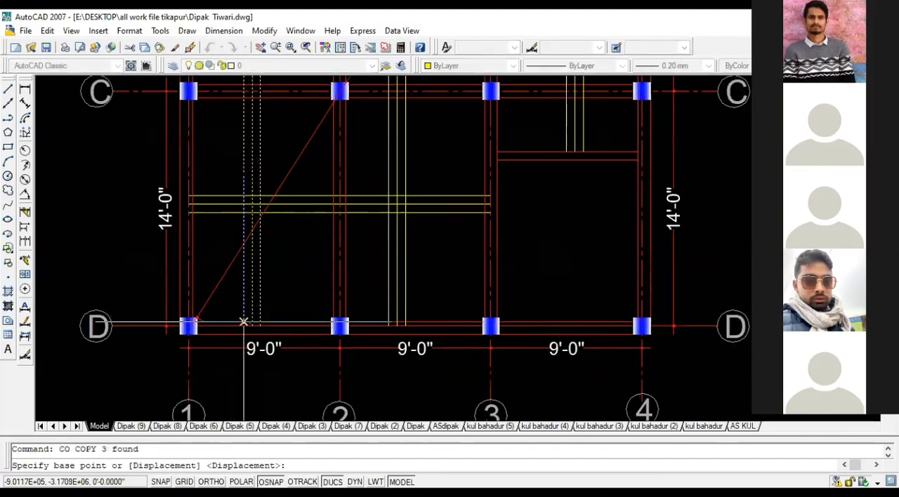
pyautogui.scroll(3, 228, 349)
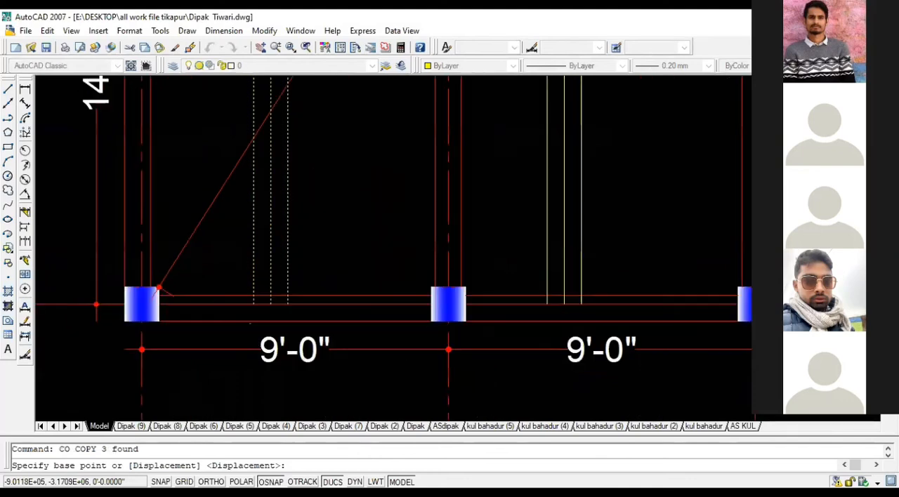
pyautogui.click(254, 304)
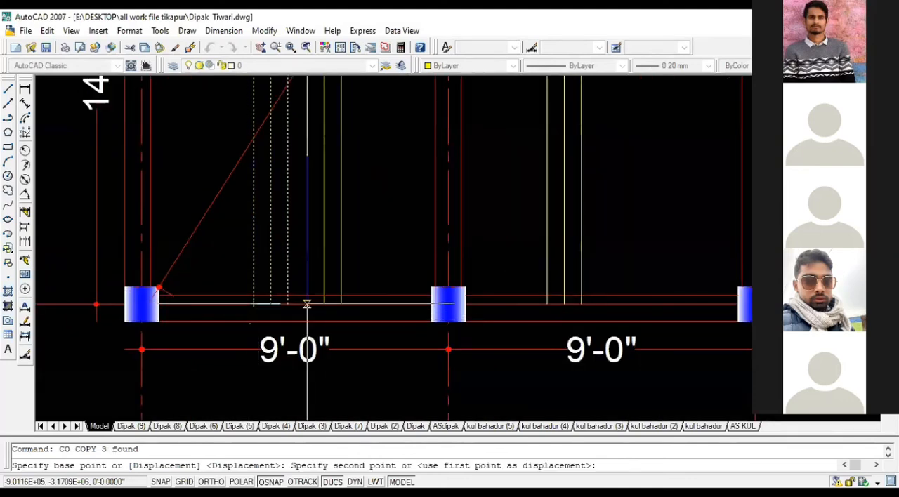
pyautogui.click(307, 304)
pyautogui.click(364, 305)
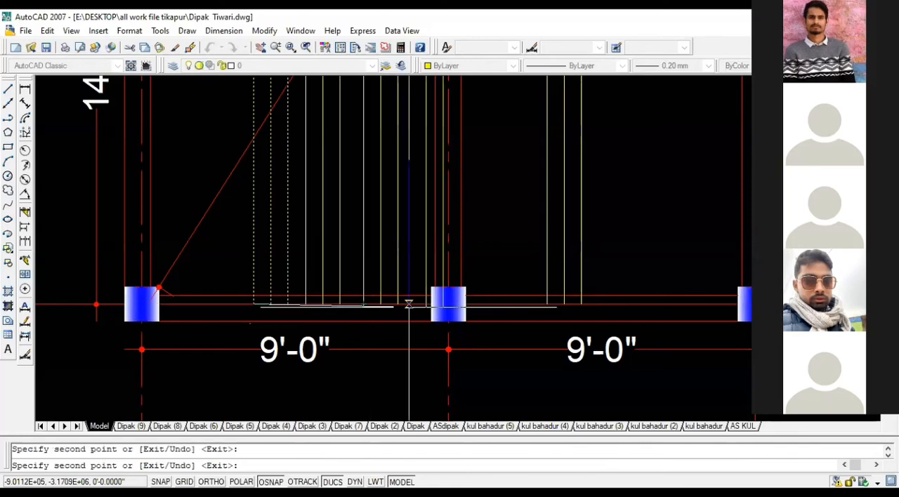
# Step: Undo both copies of the vertical bars and cancel the copy operation
pyautogui.scroll(-5, 453, 303)
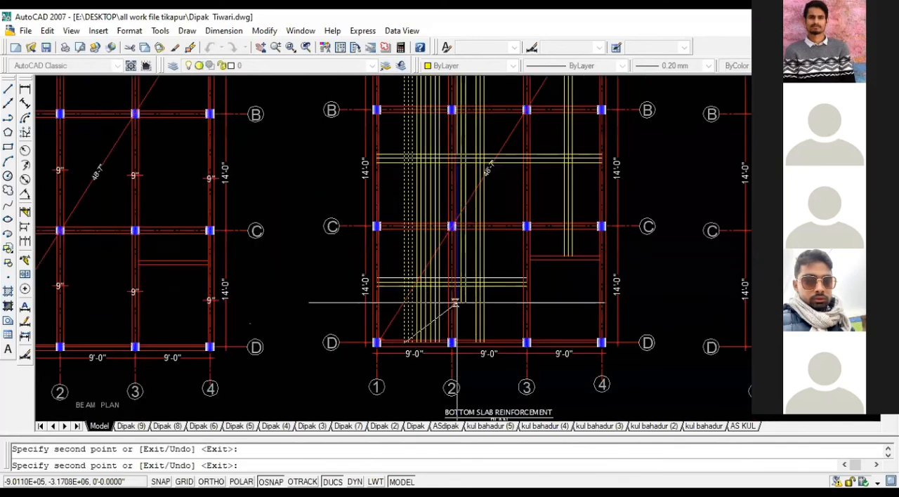
pyautogui.scroll(5, 456, 304)
pyautogui.hotkey('ctrl', 'z')
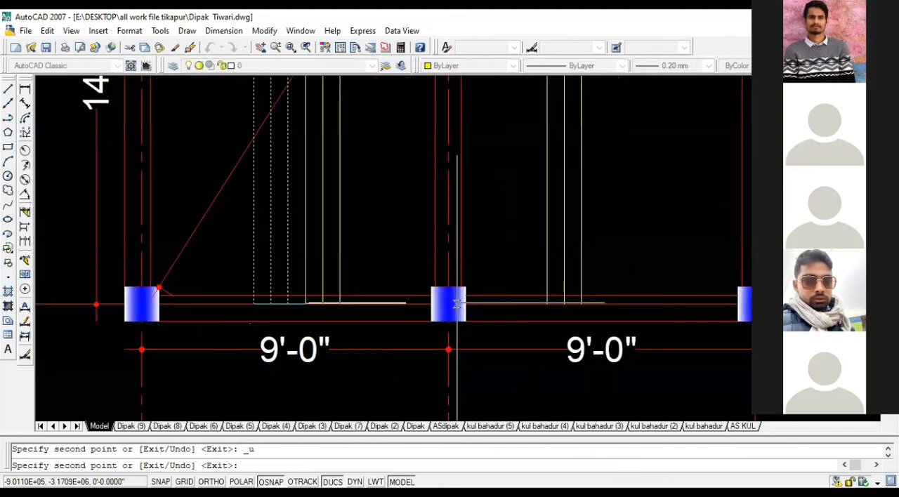
pyautogui.hotkey('ctrl', 'z')
pyautogui.scroll(-3, 457, 304)
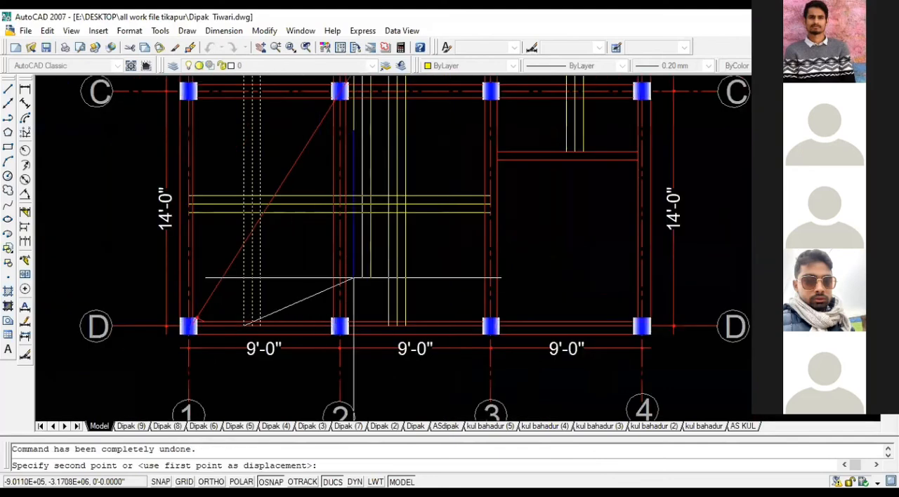
pyautogui.press('Escape')
# Step: Examine the full run of vertical and horizontal bars from grid D to A beside the neighbouring beam and top slab plans
pyautogui.scroll(-2, 495, 272)
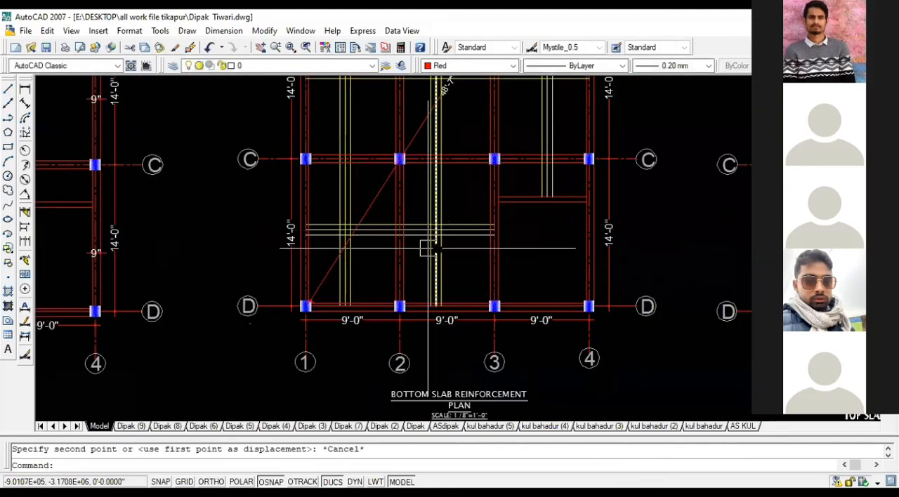
pyautogui.moveTo(425, 249); pyautogui.dragTo(433, 371, button='middle')
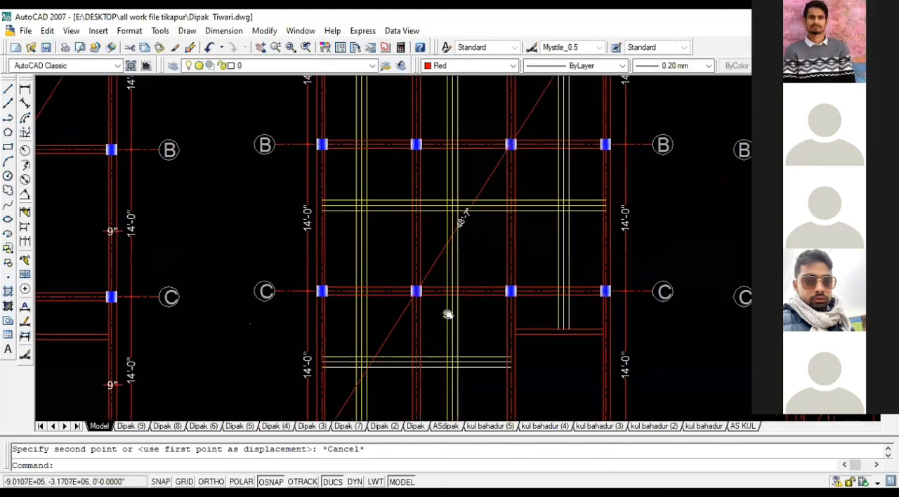
pyautogui.scroll(-2, 448, 271)
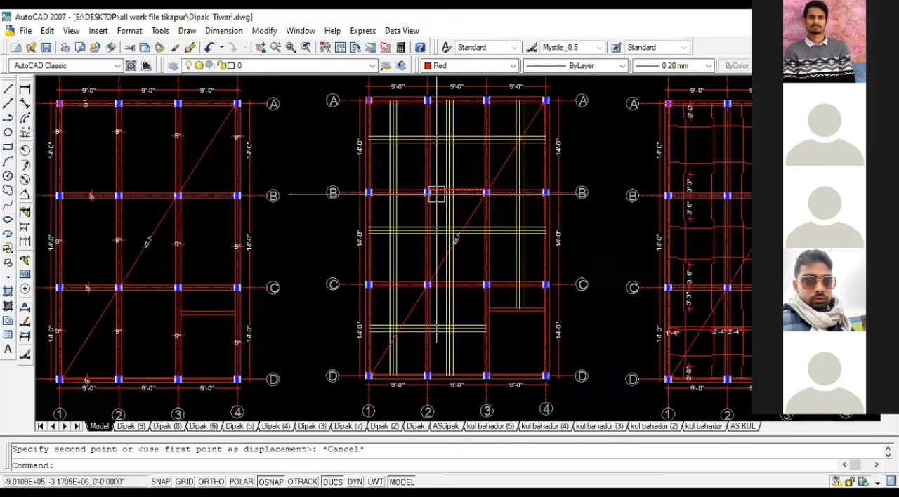
pyautogui.moveTo(451, 184); pyautogui.dragTo(470, 158, button='middle')
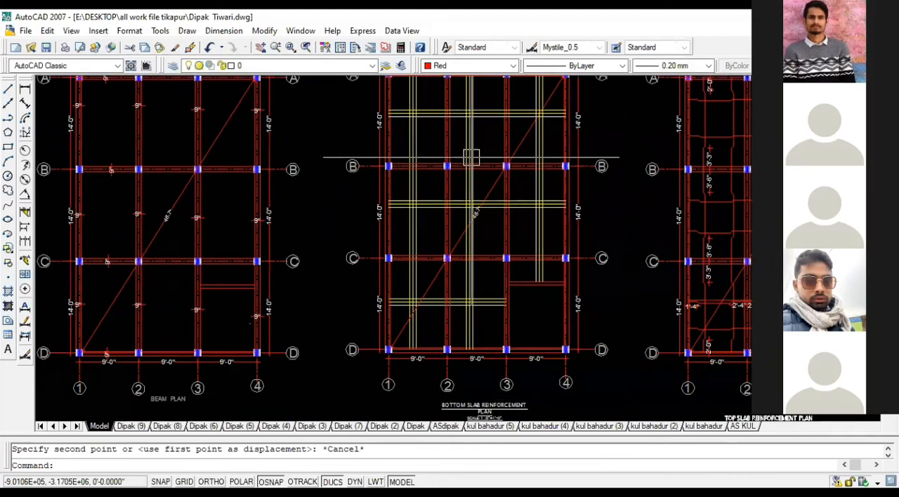
pyautogui.moveTo(457, 158); pyautogui.dragTo(441, 152, button='middle')
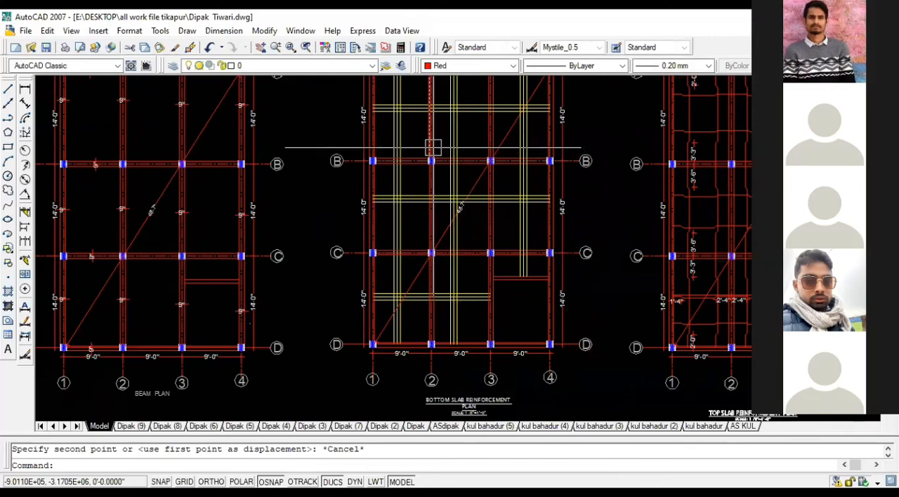
pyautogui.scroll(-4, 430, 151)
pyautogui.moveTo(429, 150); pyautogui.dragTo(356, 154, button='middle')
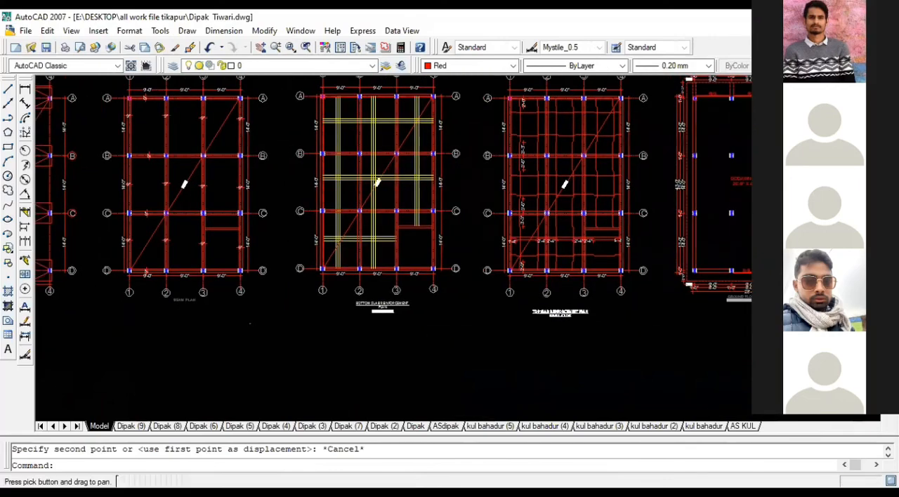
pyautogui.scroll(3, 356, 154)
pyautogui.scroll(-3, 356, 153)
pyautogui.scroll(3, 196, 105)
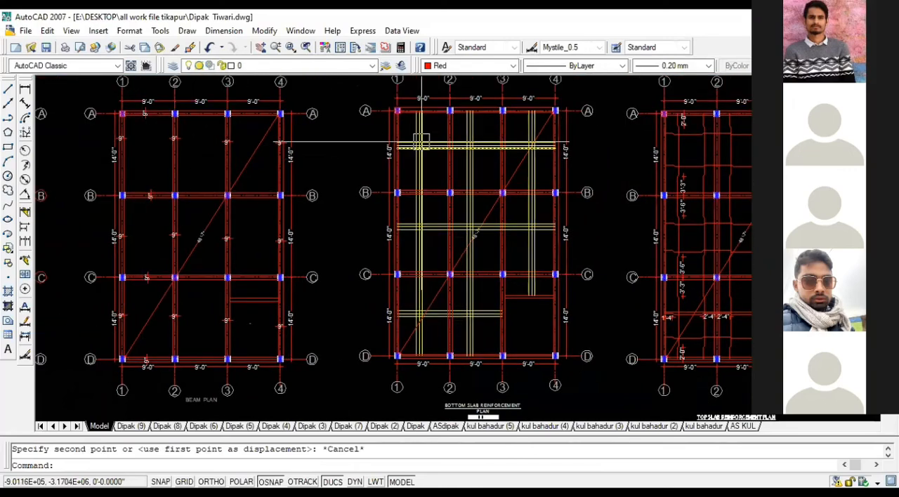
# Step: Inspect the three-line bar sets closely around grid B and down to grid D in the bottom slab reinforcement plan
pyautogui.scroll(5, 423, 143)
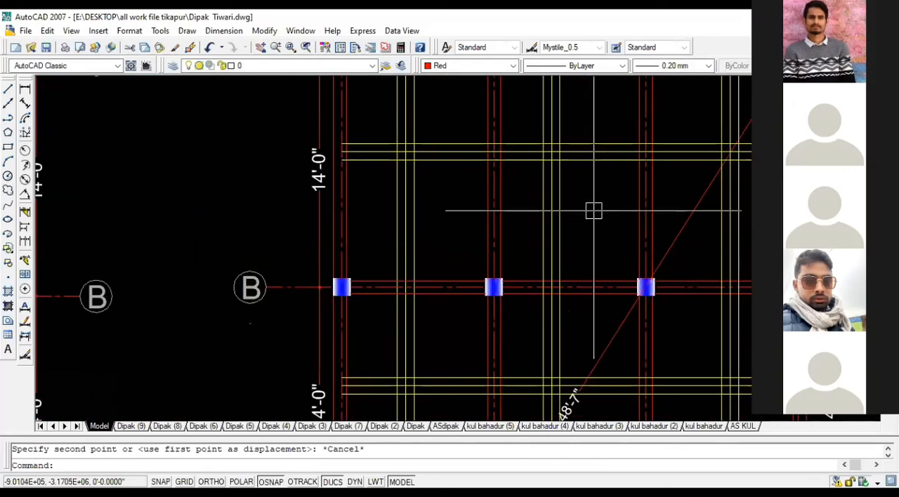
pyautogui.moveTo(576, 299); pyautogui.dragTo(572, 240, button='middle')
pyautogui.scroll(-4, 572, 240)
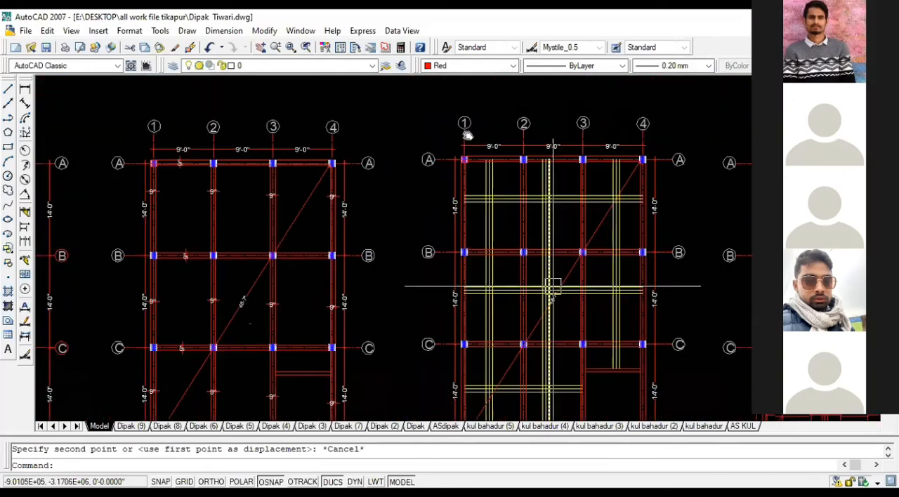
pyautogui.moveTo(552, 288); pyautogui.dragTo(453, 123, button='middle')
pyautogui.scroll(4, 462, 300)
pyautogui.scroll(-2, 464, 361)
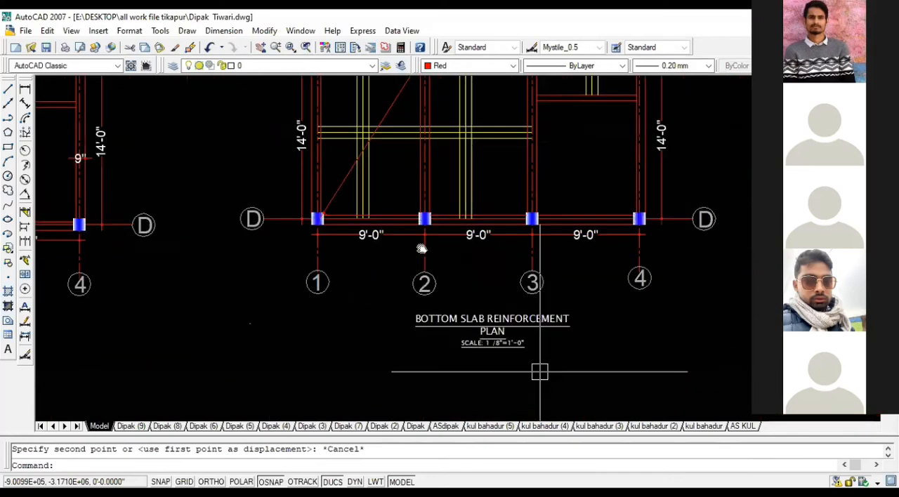
pyautogui.moveTo(415, 241); pyautogui.dragTo(489, 361, button='middle')
pyautogui.scroll(-3, 397, 237)
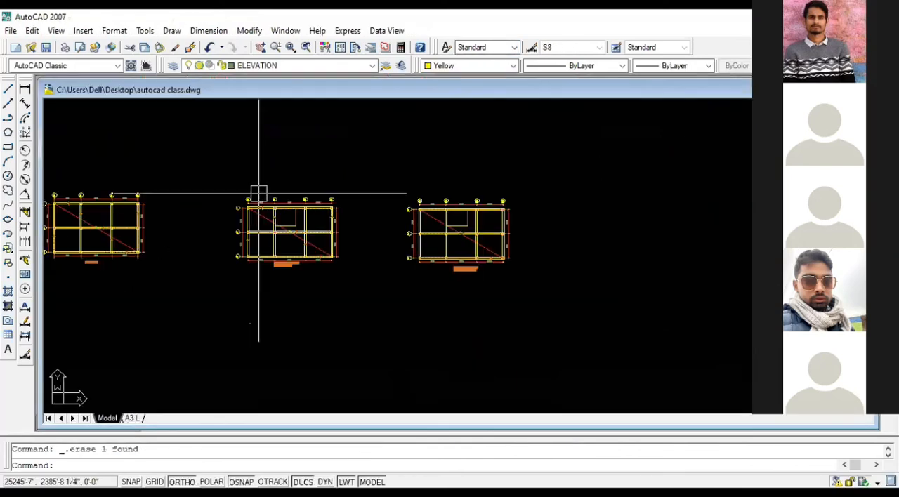
# Step: Review the top bar slab plan in the autocad class drawing and maximize the drawing window around the row of plans
pyautogui.scroll(-3, 499, 234)
pyautogui.scroll(5, 263, 223)
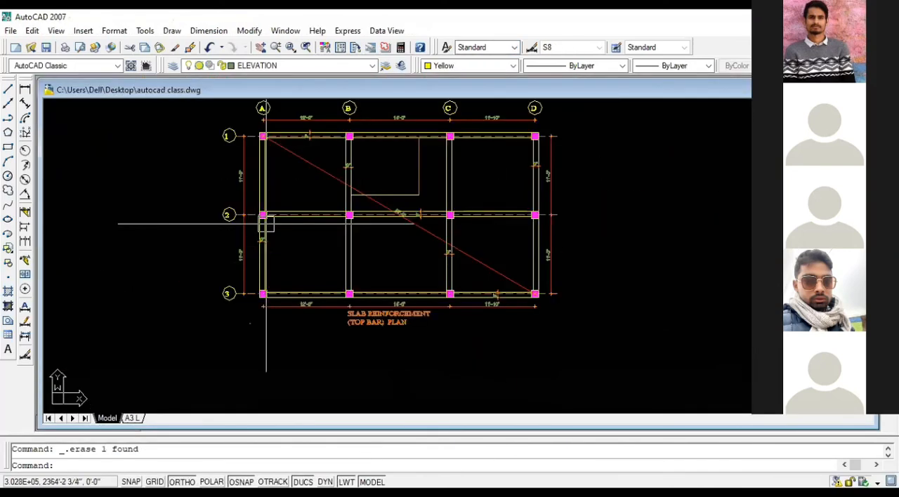
pyautogui.scroll(1, 311, 262)
pyautogui.scroll(-5, 311, 262)
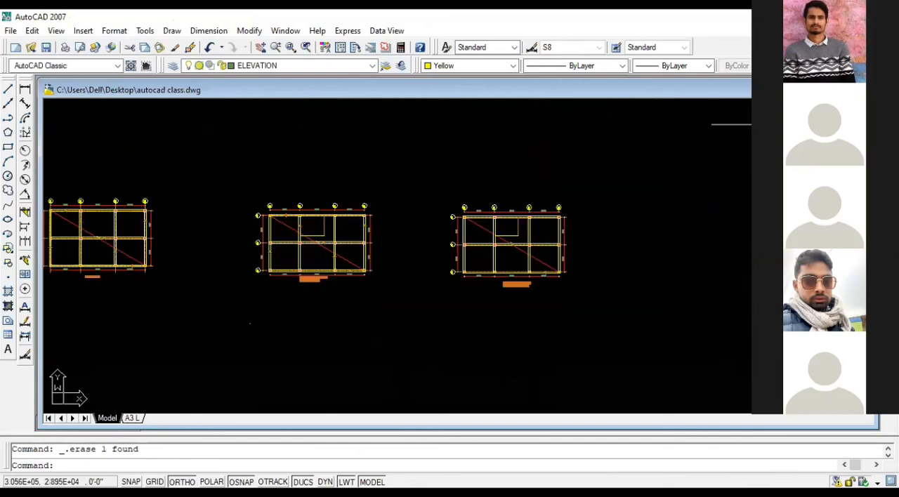
pyautogui.click(849, 92)
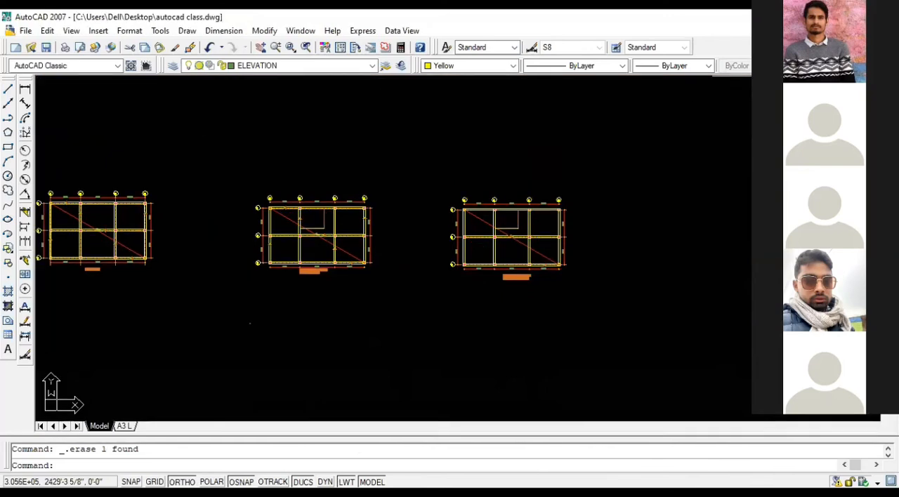
# Step: Switch briefly to the reference drawing's slab plans, then back to the maximized autocad class drawing
pyautogui.click(872, 30)
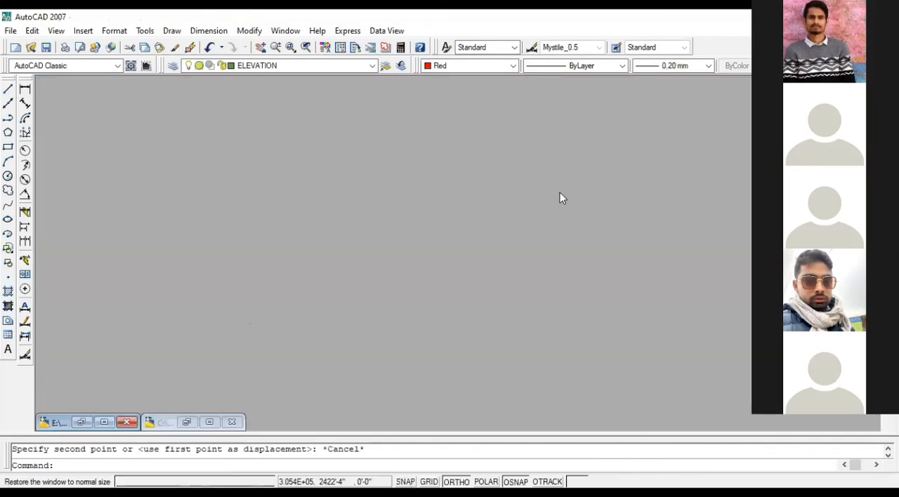
pyautogui.click(80, 422)
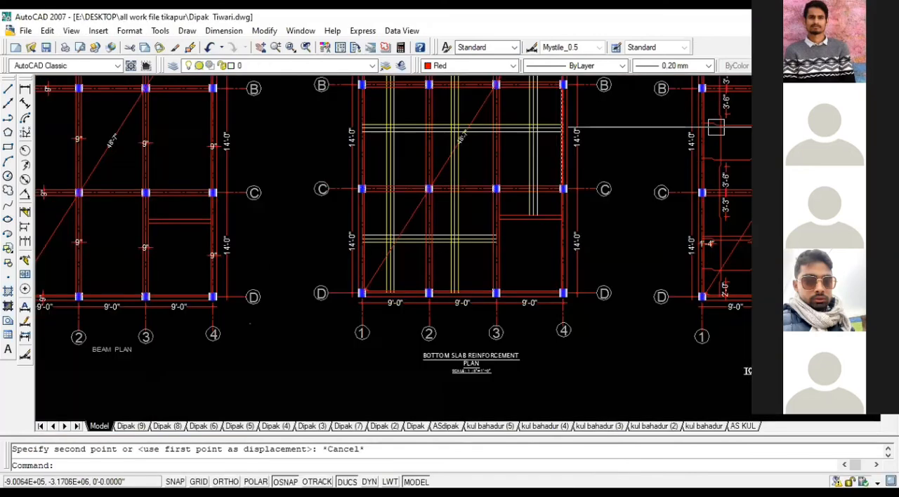
pyautogui.click(858, 31)
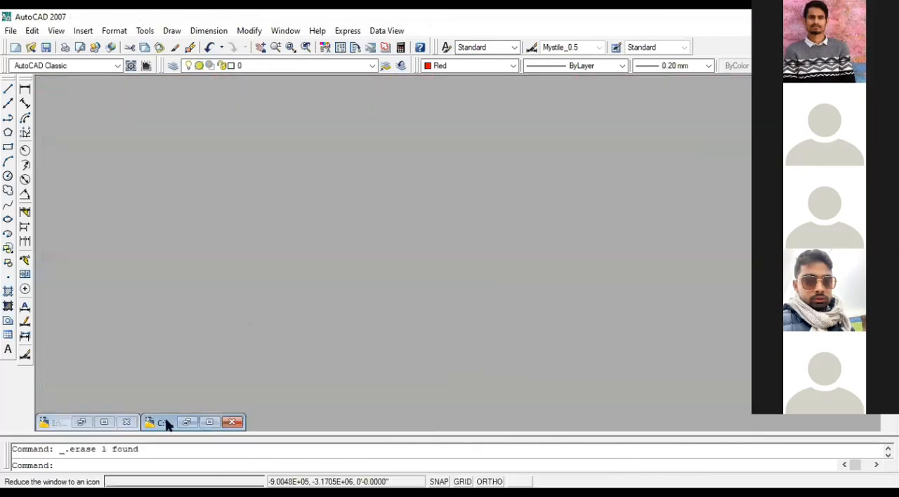
pyautogui.click(210, 422)
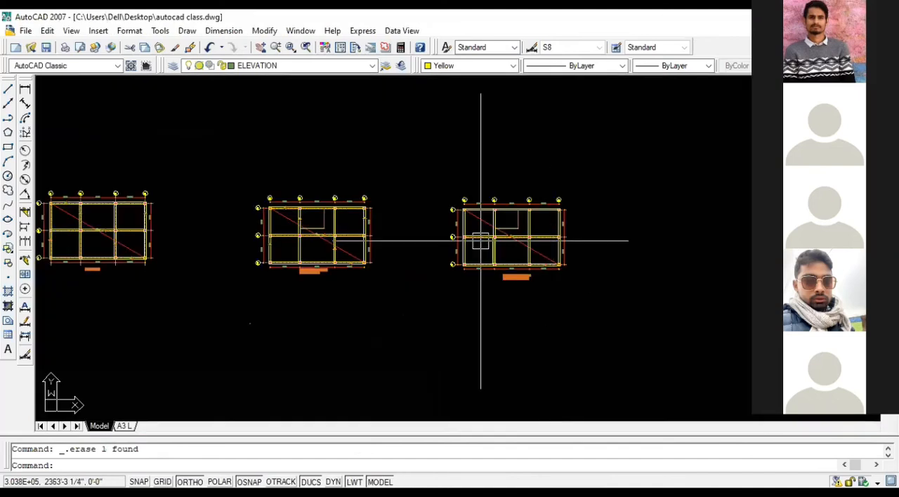
# Step: Set the current color to Cyan and draw a horizontal bar line from grid A to D, midway between grids 2 and 3, in the bottom bar plan
pyautogui.scroll(5, 506, 231)
pyautogui.scroll(3, 513, 226)
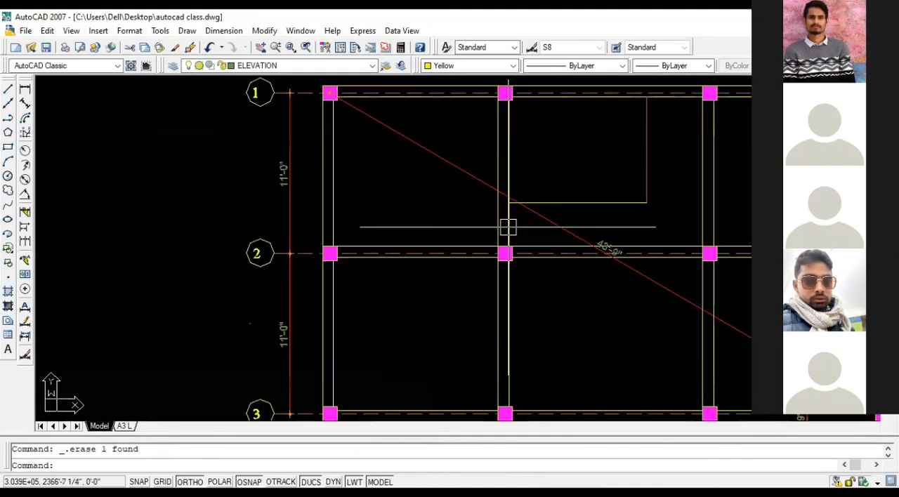
pyautogui.scroll(-3, 507, 226)
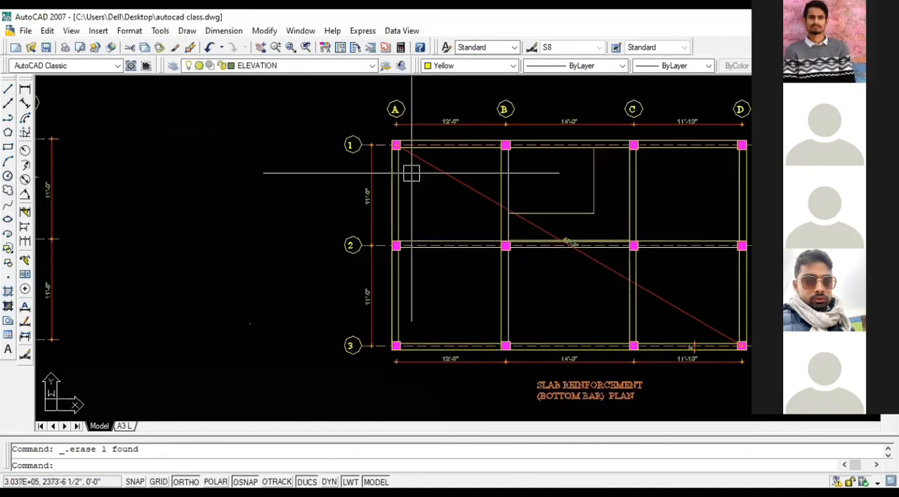
pyautogui.click(513, 65)
pyautogui.click(457, 119)
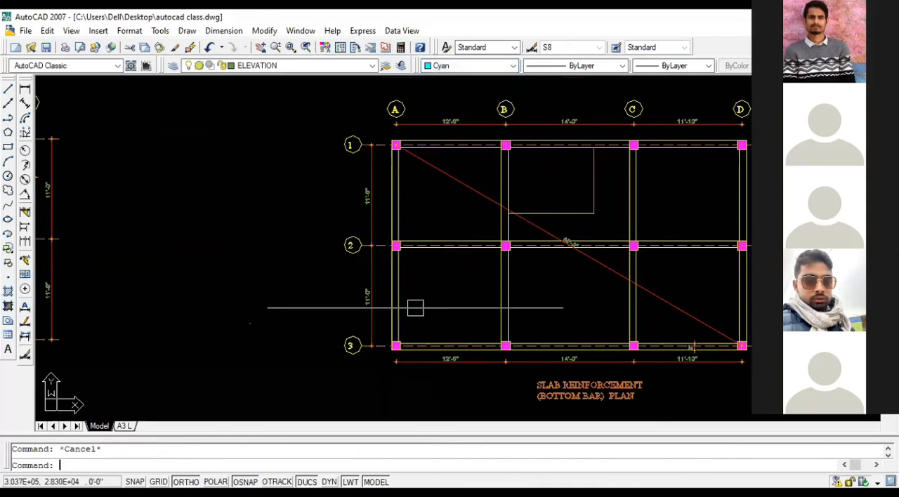
pyautogui.write('L')
pyautogui.press('Return')
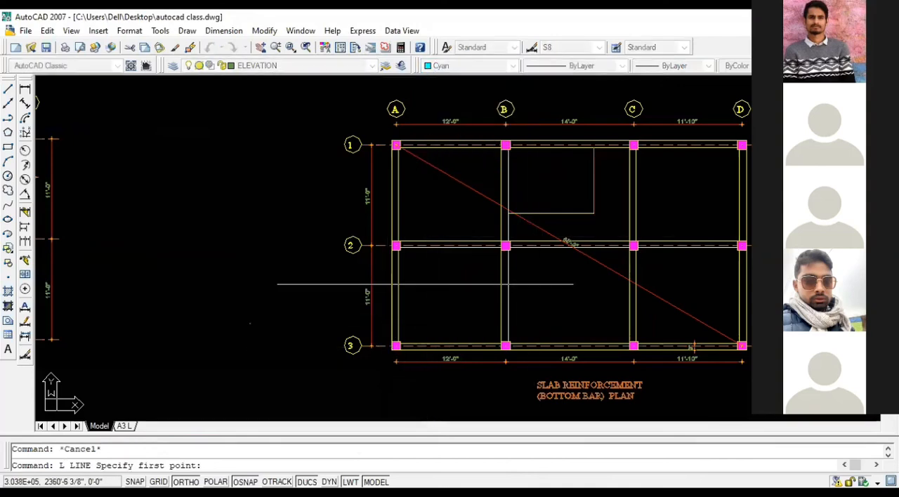
pyautogui.click(397, 296)
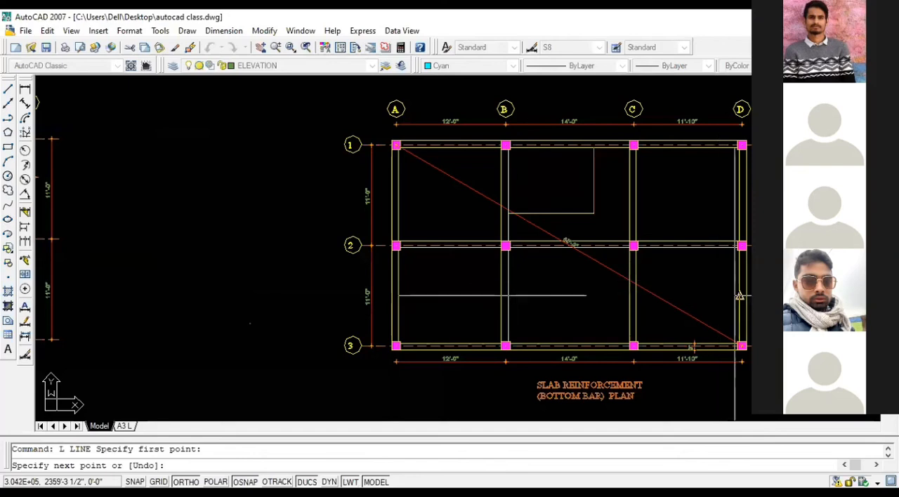
pyautogui.click(740, 295)
pyautogui.press('Escape')
# Step: Copy the horizontal bar line once above and once below itself between grids 2 and 3 to form a three-line bar set
pyautogui.click(561, 296)
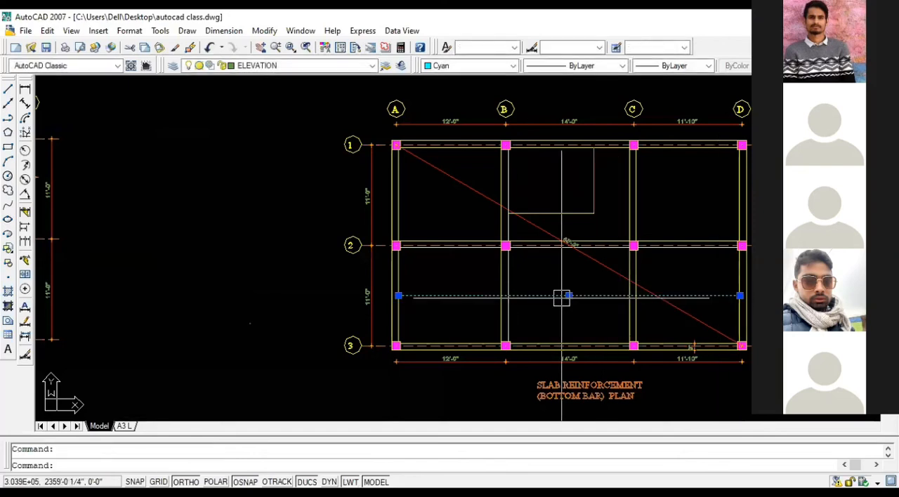
pyautogui.write('CO')
pyautogui.press('Return')
pyautogui.scroll(4, 632, 302)
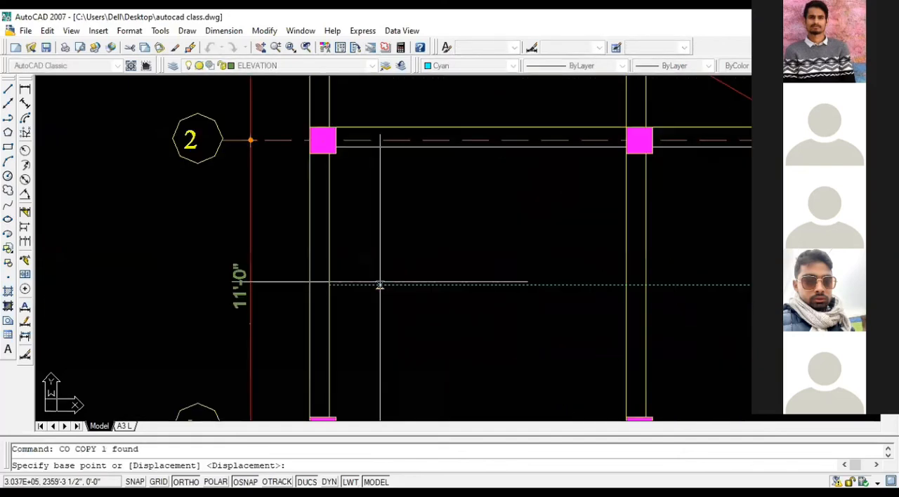
pyautogui.click(329, 285)
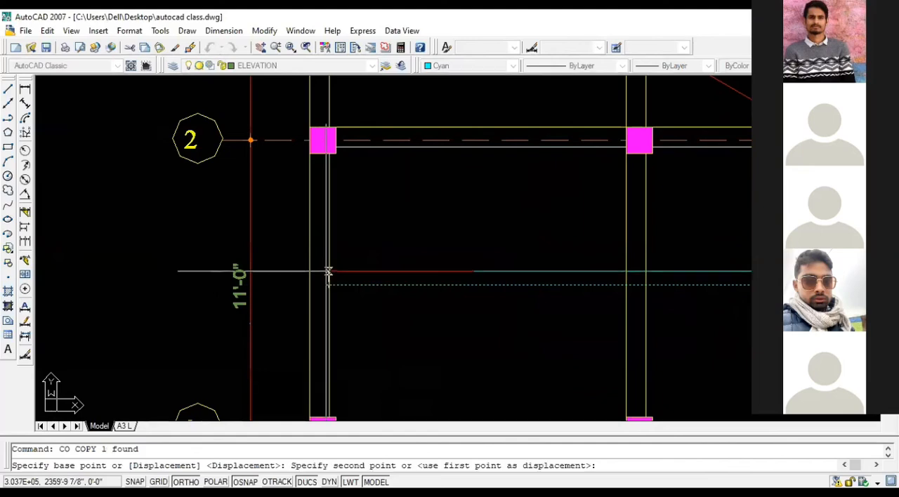
pyautogui.scroll(3, 327, 272)
pyautogui.click(328, 272)
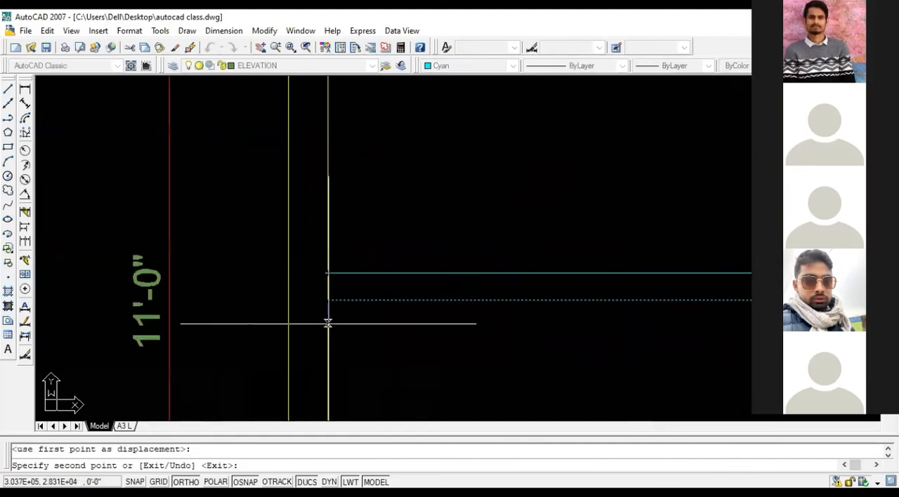
pyautogui.press('Escape')
pyautogui.scroll(-5, 325, 298)
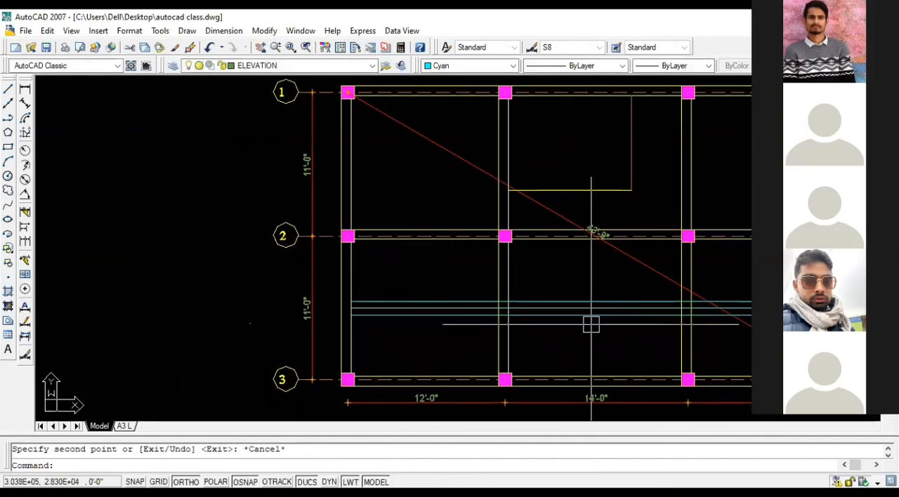
pyautogui.click(599, 326)
pyautogui.click(591, 290)
pyautogui.press('Escape')
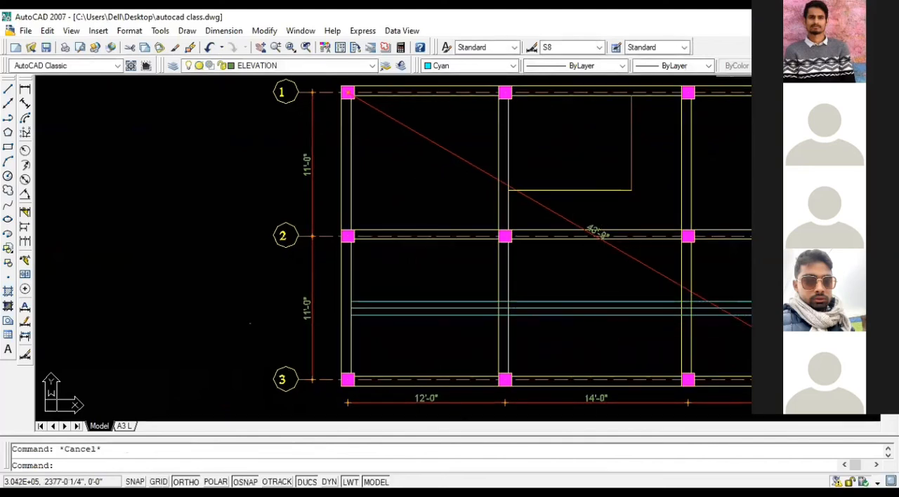
pyautogui.click(859, 30)
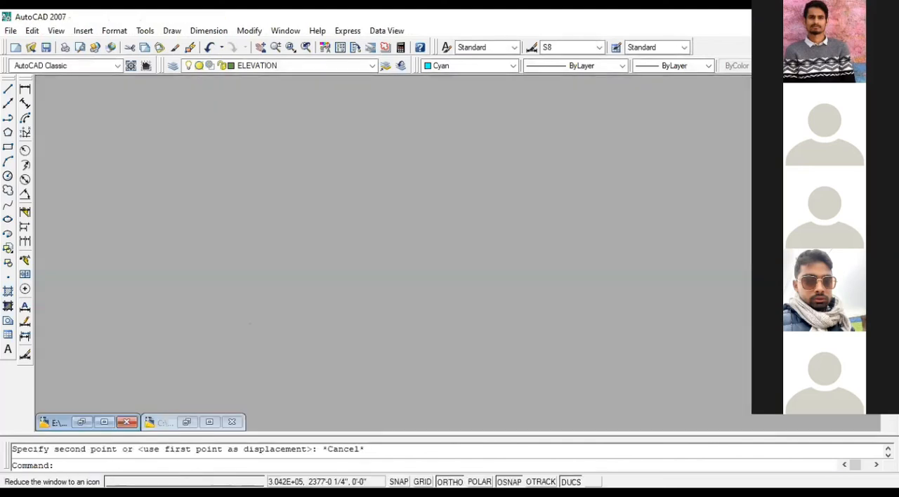
pyautogui.click(187, 422)
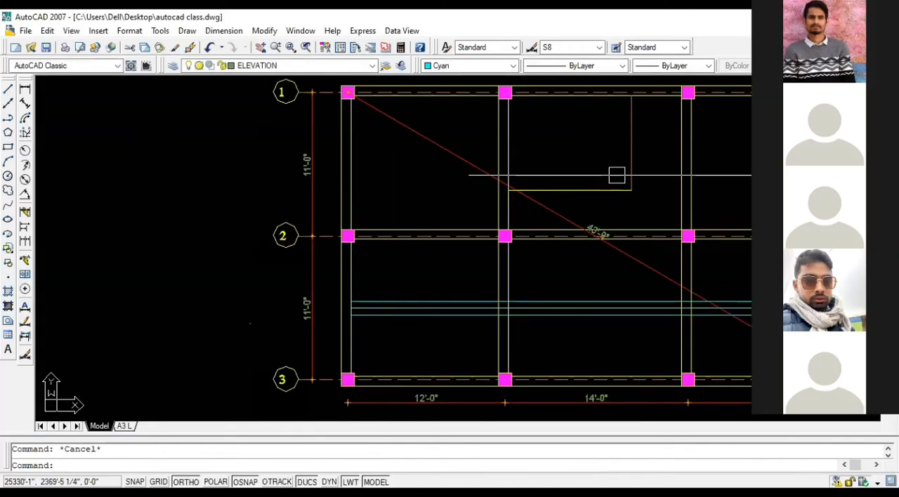
# Step: Draw a vertical bar line from the grid 1 beam to the grid 3 beam, midway between grids A and B
pyautogui.write('l')
pyautogui.press('Return')
pyautogui.click(427, 96)
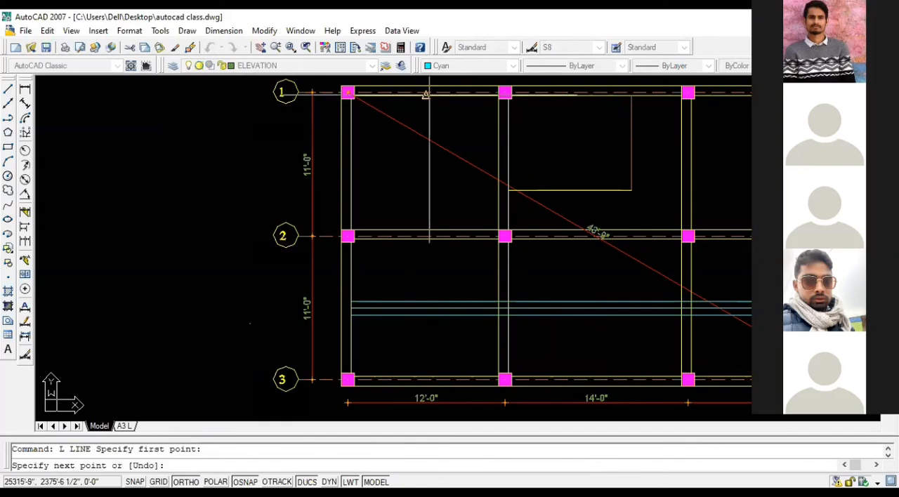
pyautogui.click(425, 380)
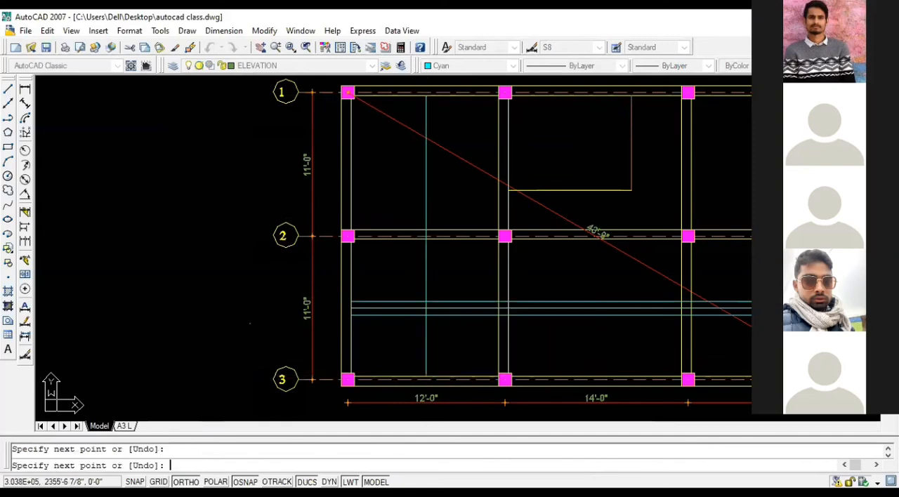
pyautogui.press('Return')
# Step: Copy the vertical bar line once to each side between grids A and B to form a three-line bar set
pyautogui.click(426, 340)
pyautogui.write('co')
pyautogui.press('Return')
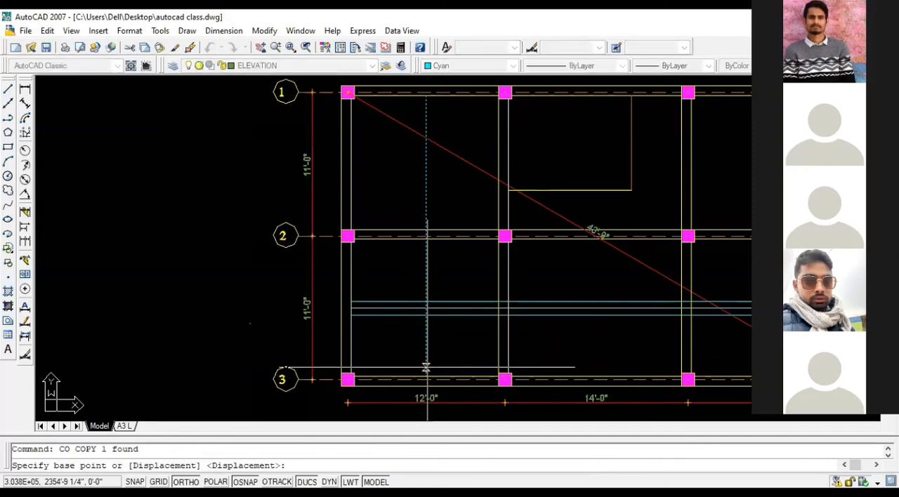
pyautogui.click(426, 378)
pyautogui.click(415, 377)
pyautogui.click(438, 377)
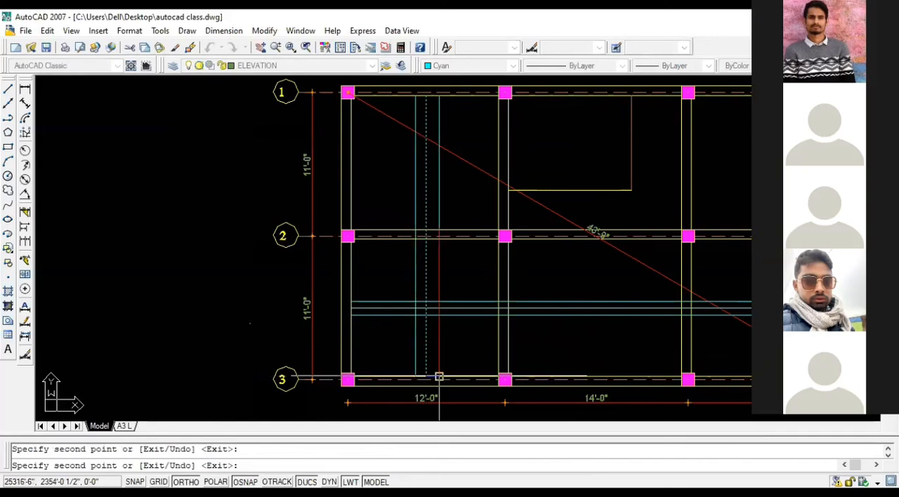
pyautogui.press('Escape')
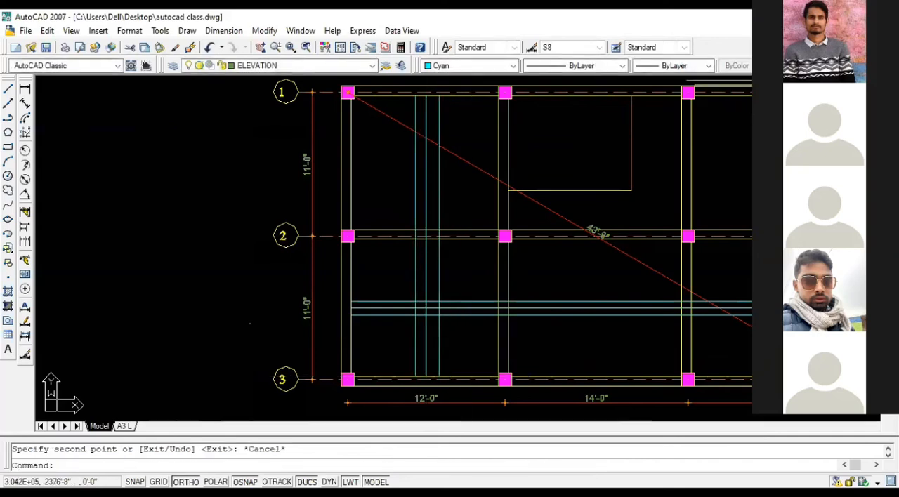
# Step: Switch to the reference drawing and examine the bottom slab bar sets between grids C and D, beside the stair opening
pyautogui.click(854, 31)
pyautogui.click(83, 424)
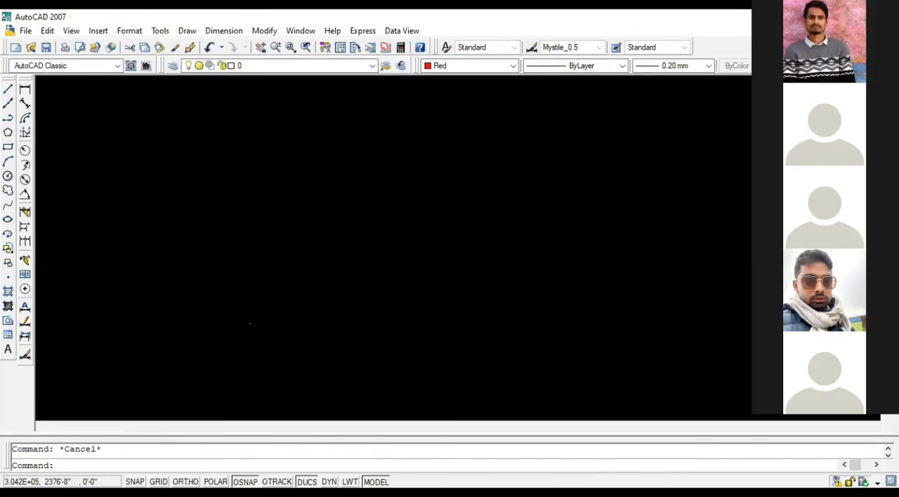
pyautogui.moveTo(408, 237)
pyautogui.mouseDown(button='middle')
pyautogui.moveTo(422, 305)
pyautogui.moveTo(420, 297)
pyautogui.mouseUp(button='middle')
pyautogui.scroll(-2, 412, 261)
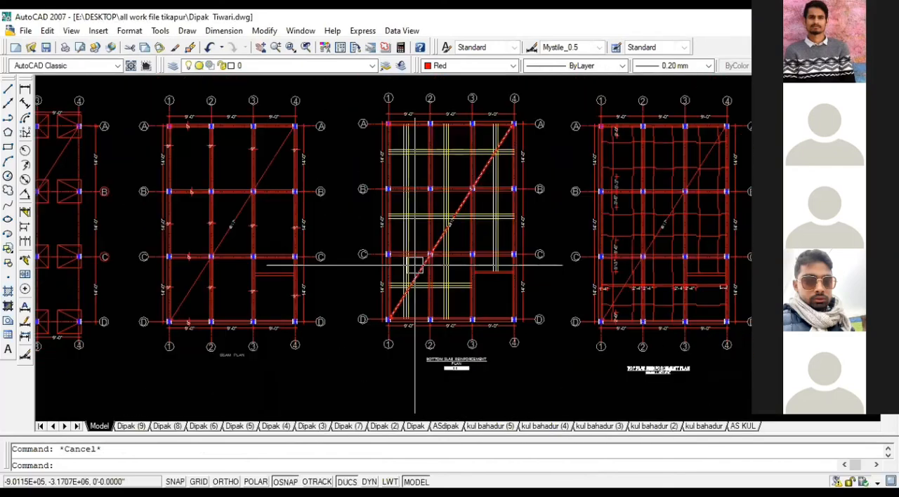
pyautogui.scroll(-2, 431, 245)
pyautogui.moveTo(405, 203)
pyautogui.mouseDown(button='middle')
pyautogui.moveTo(387, 202)
pyautogui.moveTo(334, 164)
pyautogui.mouseUp(button='middle')
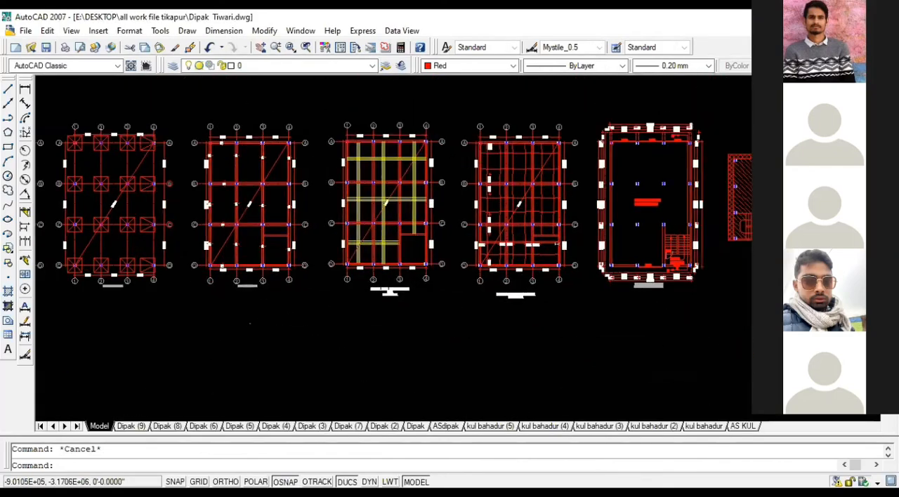
pyautogui.scroll(3, 396, 222)
pyautogui.moveTo(309, 281); pyautogui.dragTo(425, 276, button='middle')
pyautogui.scroll(1, 305, 290)
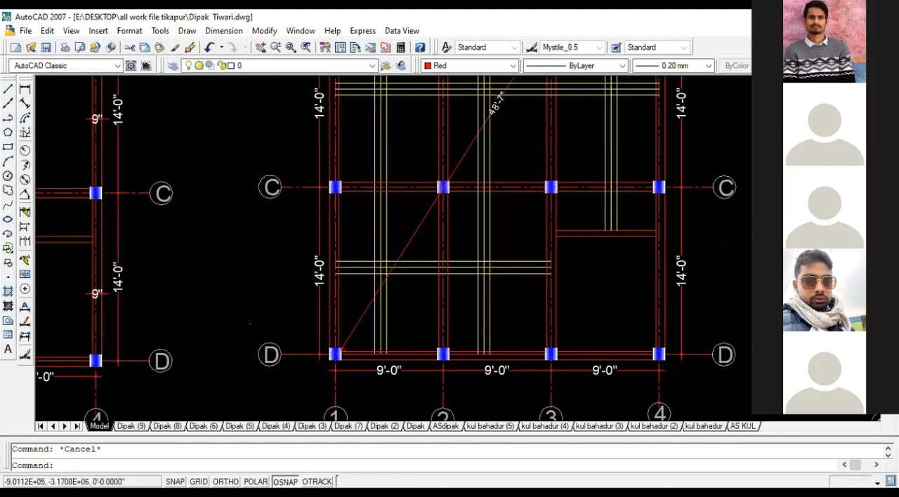
pyautogui.scroll(2, 495, 284)
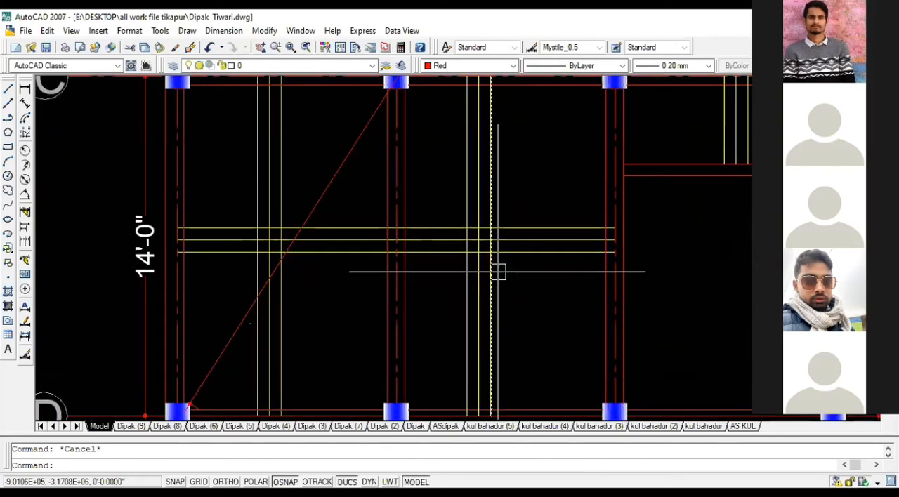
pyautogui.scroll(-1, 497, 272)
pyautogui.scroll(-3, 497, 272)
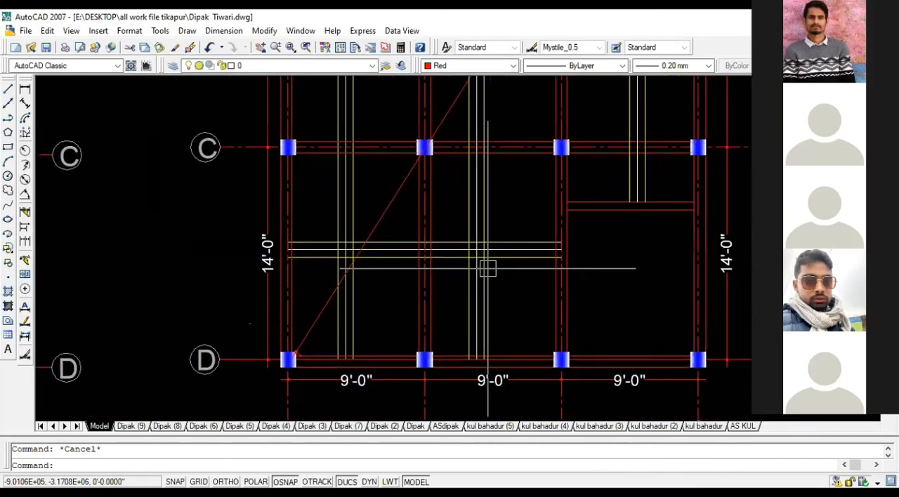
pyautogui.scroll(3, 488, 269)
pyautogui.moveTo(478, 263); pyautogui.dragTo(450, 247, button='middle')
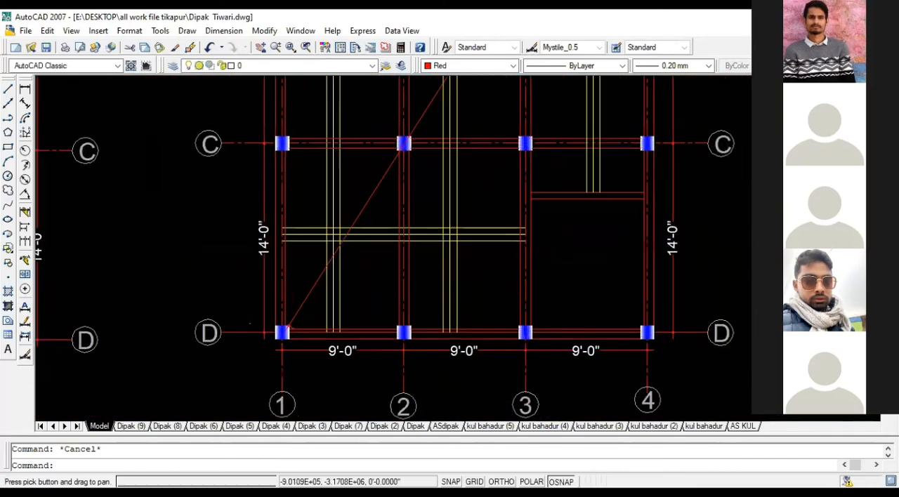
# Step: Look over the reference drawing's full sheet and its row of footing, beam and slab plans
pyautogui.scroll(-8, 393, 220)
pyautogui.scroll(-2, 437, 232)
pyautogui.scroll(4, 464, 217)
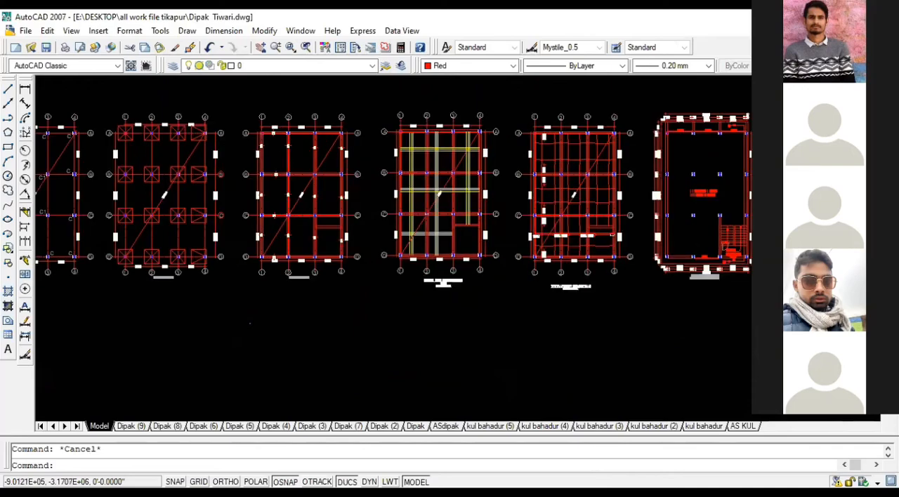
pyautogui.scroll(-5, 463, 217)
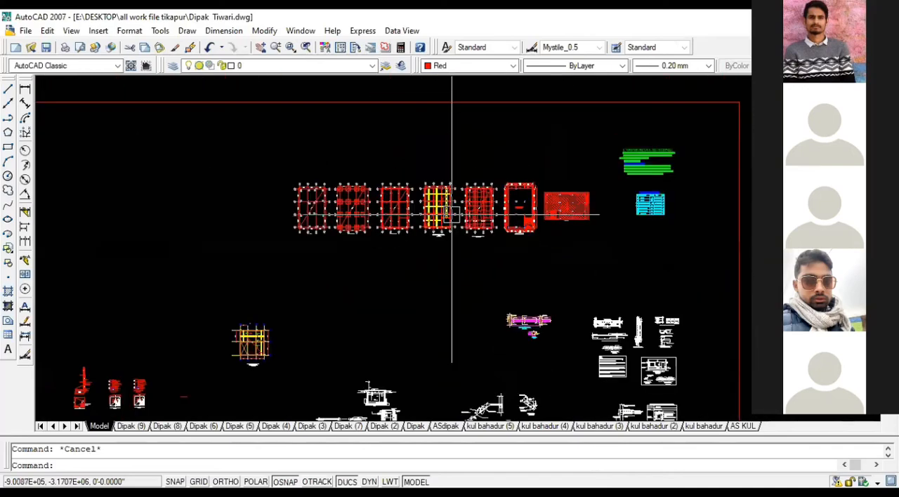
pyautogui.scroll(5, 513, 381)
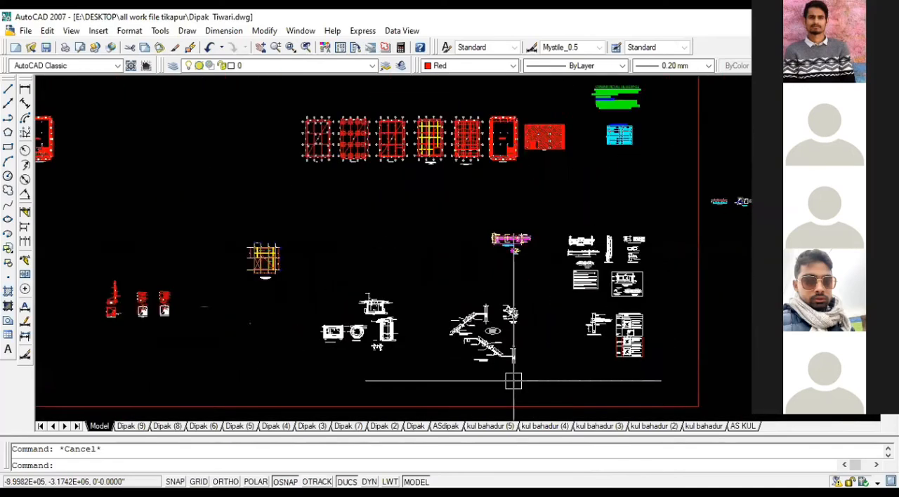
pyautogui.scroll(-4, 597, 347)
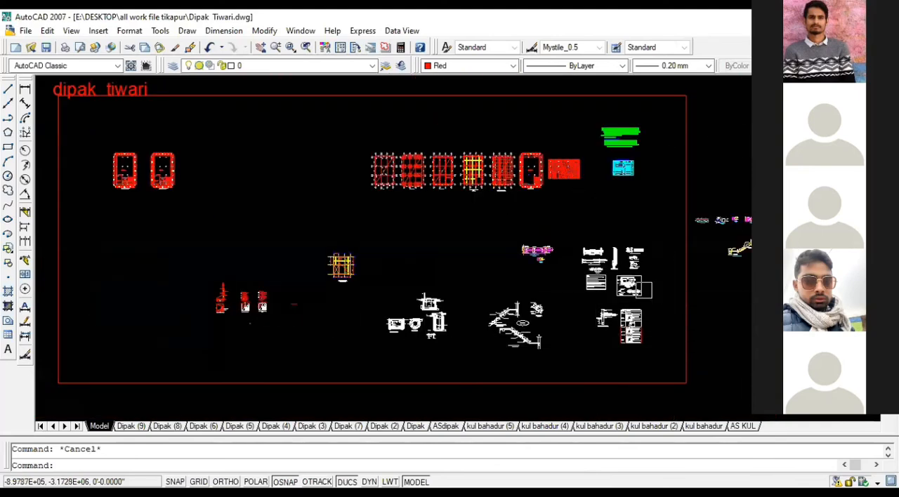
pyautogui.scroll(4, 440, 171)
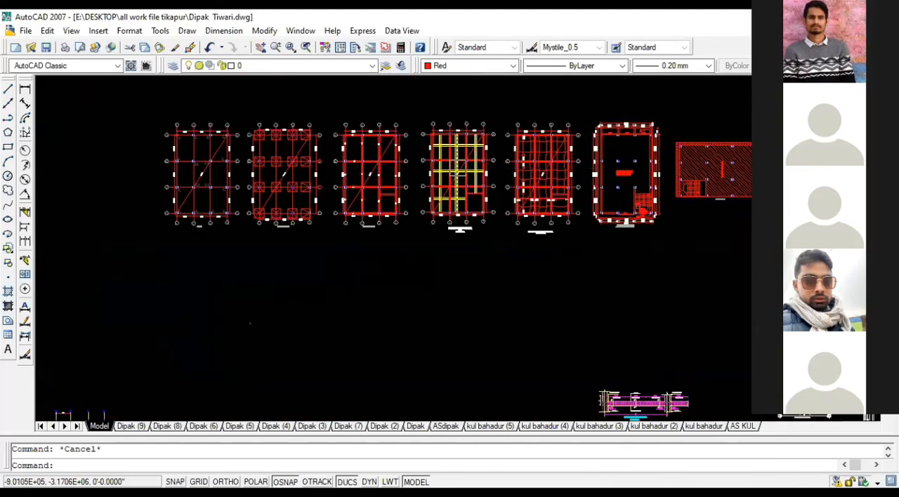
# Step: Compare the reference bottom slab plan with the neighboring plans, examining its bar sets from grid B down to D
pyautogui.scroll(4, 457, 170)
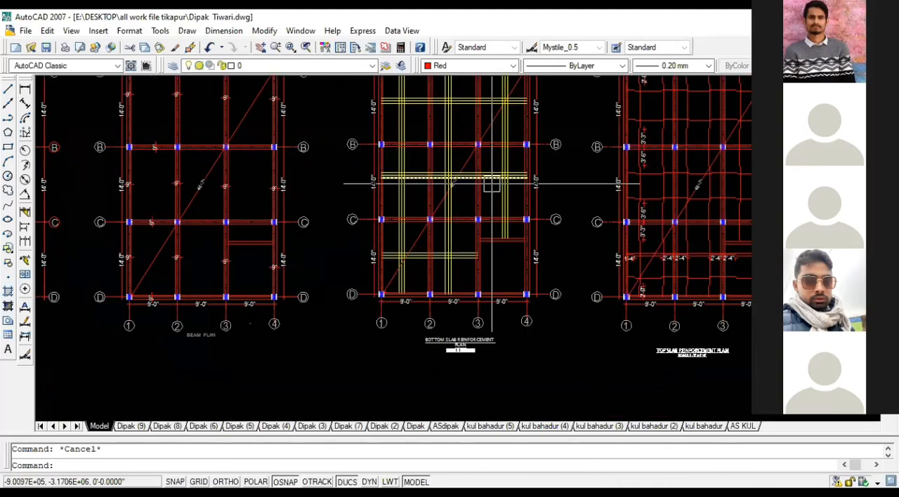
pyautogui.scroll(-2, 492, 184)
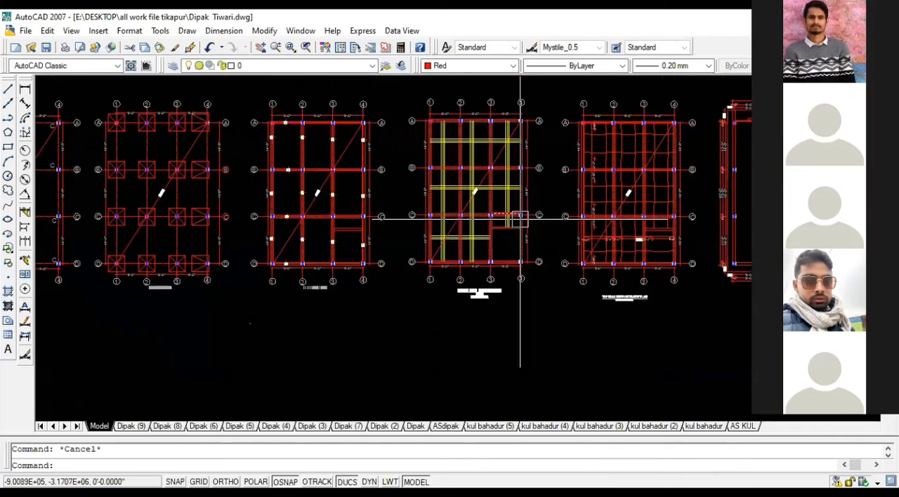
pyautogui.scroll(2, 426, 189)
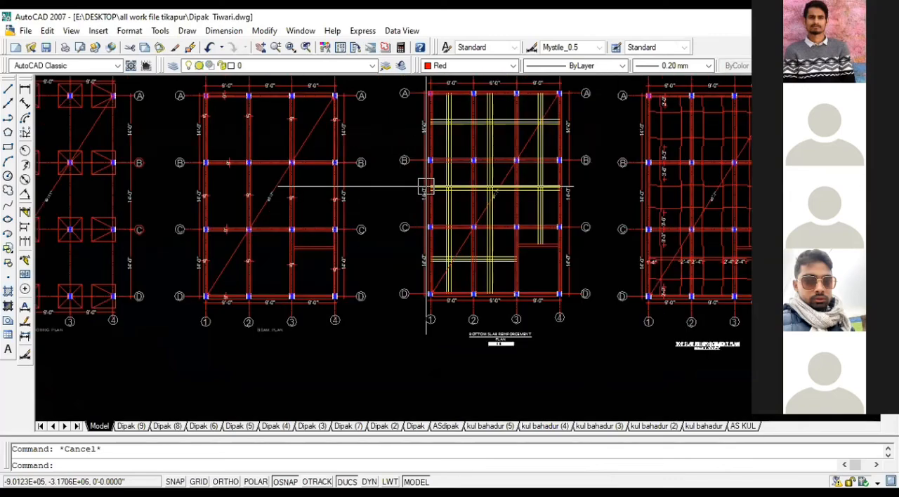
pyautogui.moveTo(426, 188); pyautogui.dragTo(483, 195, button='middle')
pyautogui.scroll(-4, 483, 195)
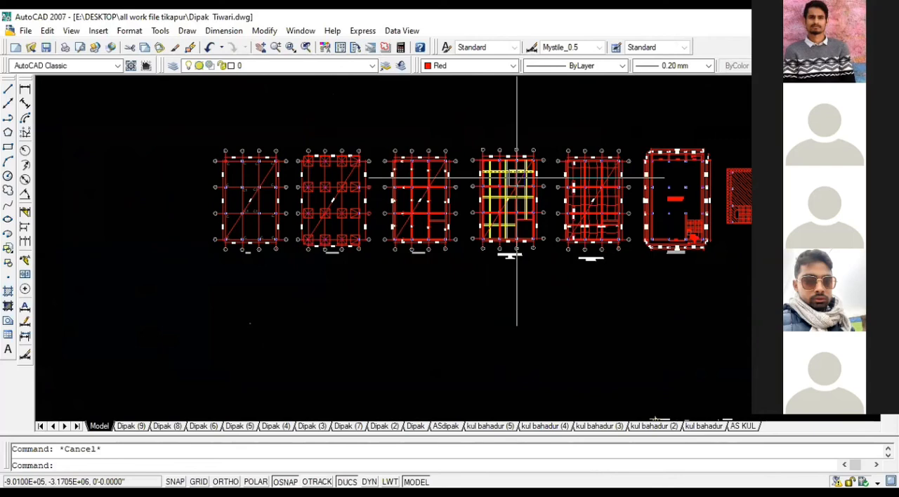
pyautogui.scroll(-4, 568, 184)
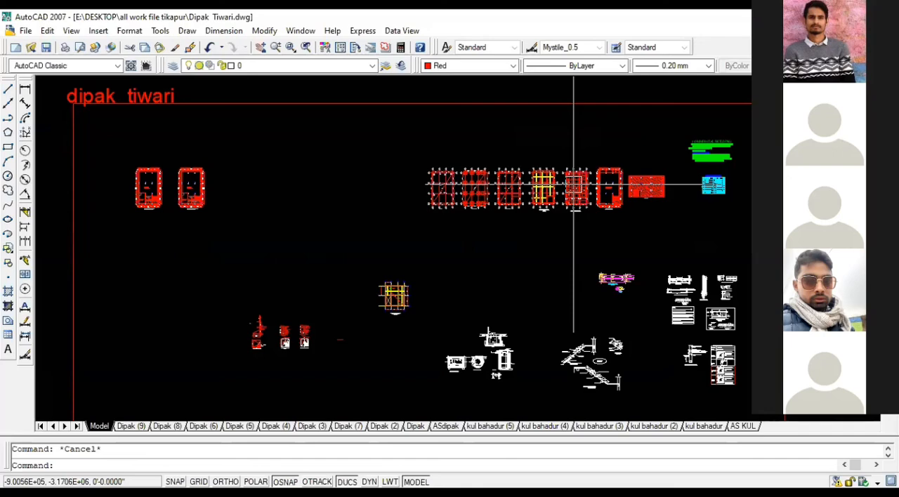
pyautogui.scroll(4, 512, 182)
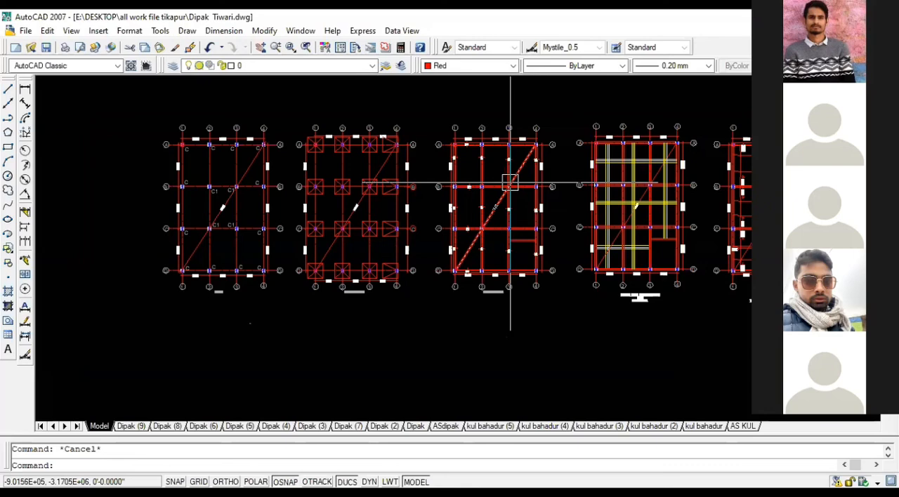
pyautogui.scroll(3, 634, 209)
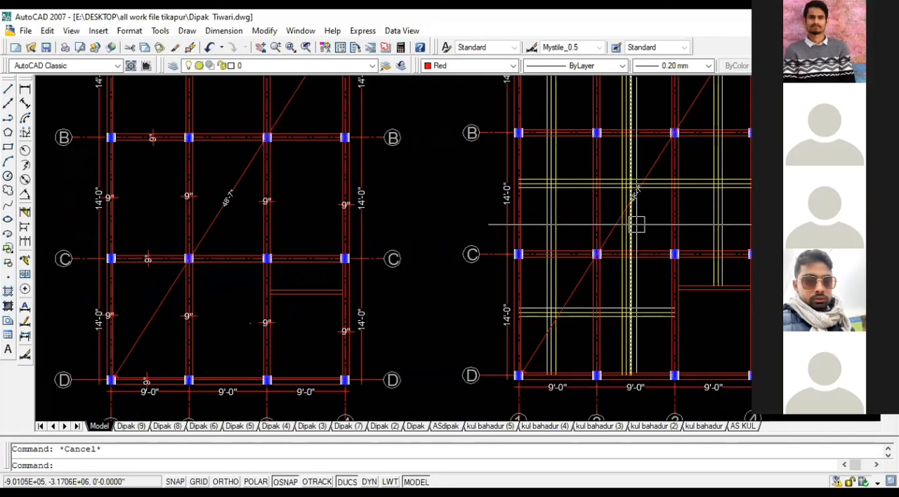
pyautogui.scroll(1, 628, 332)
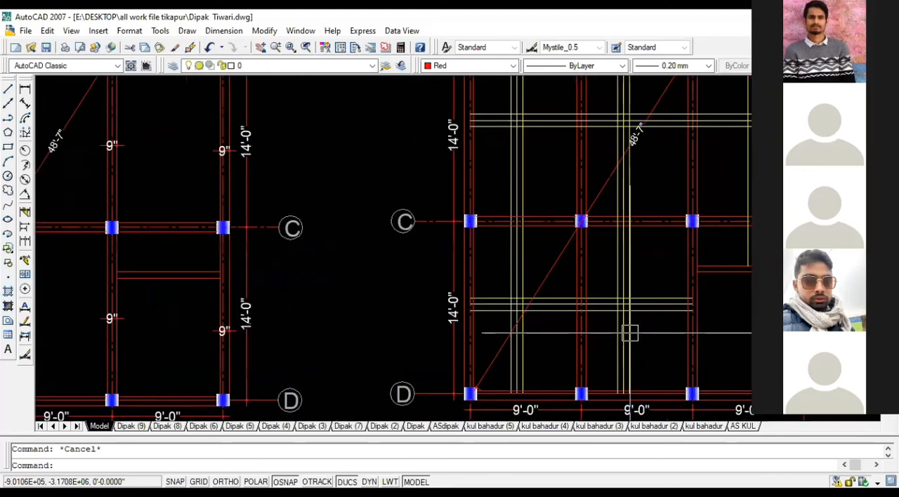
pyautogui.scroll(1, 629, 333)
pyautogui.click(646, 317)
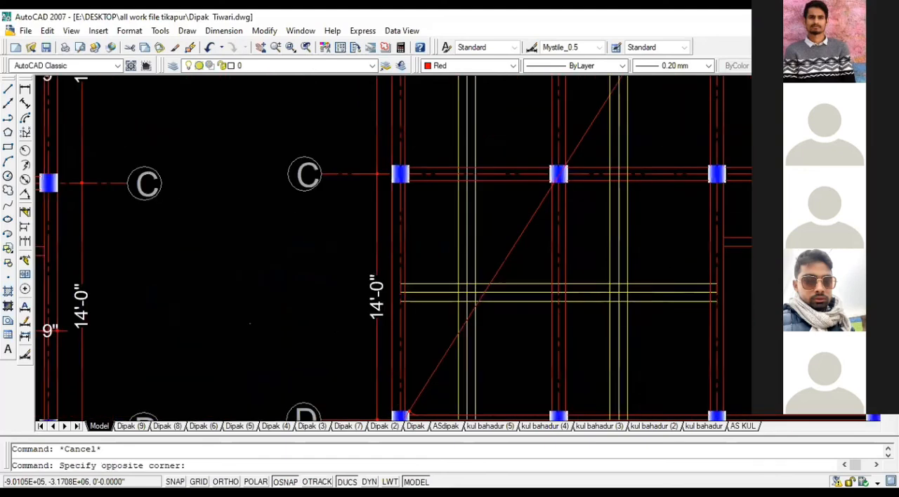
pyautogui.click(664, 348)
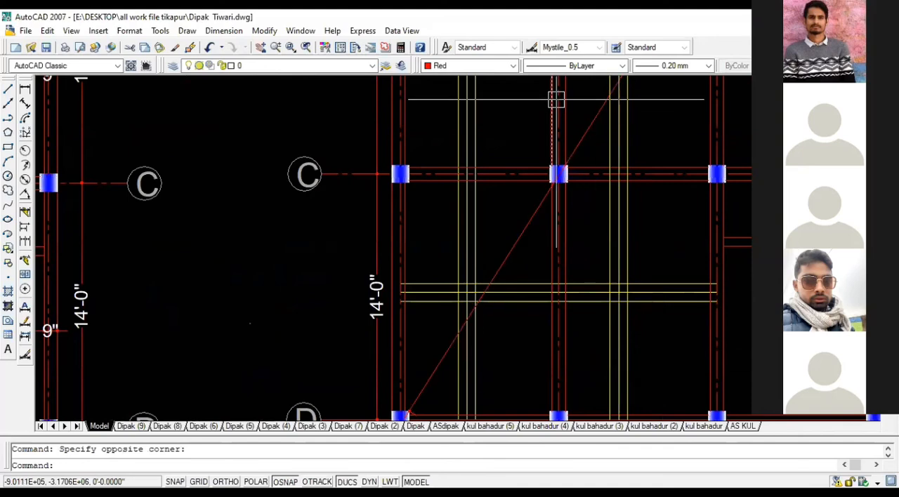
# Step: Examine how the horizontal and vertical three-line bar sets cross between grids C and D of the bottom slab reinforcement plan
pyautogui.scroll(1, 644, 259)
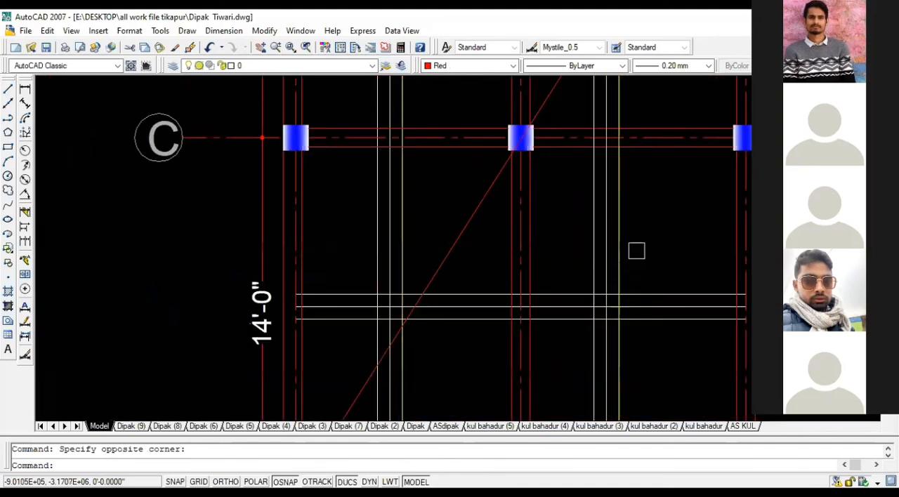
pyautogui.scroll(-1, 636, 251)
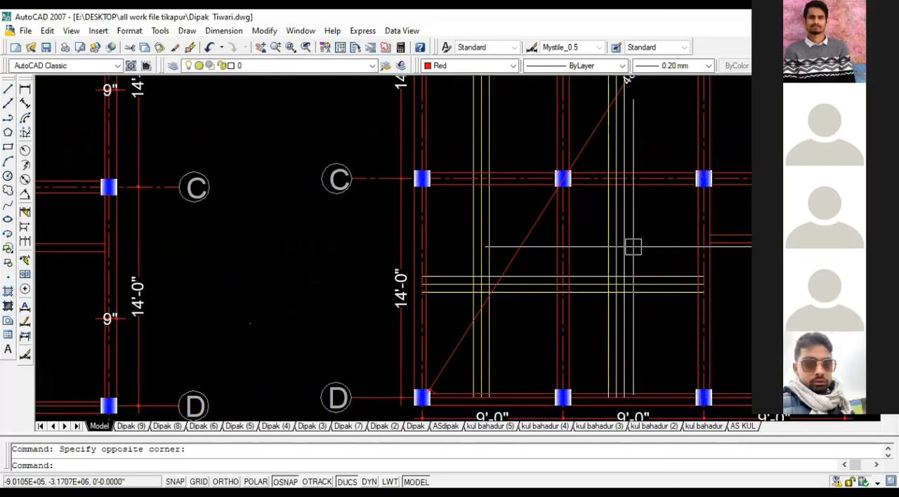
pyautogui.scroll(-2, 633, 246)
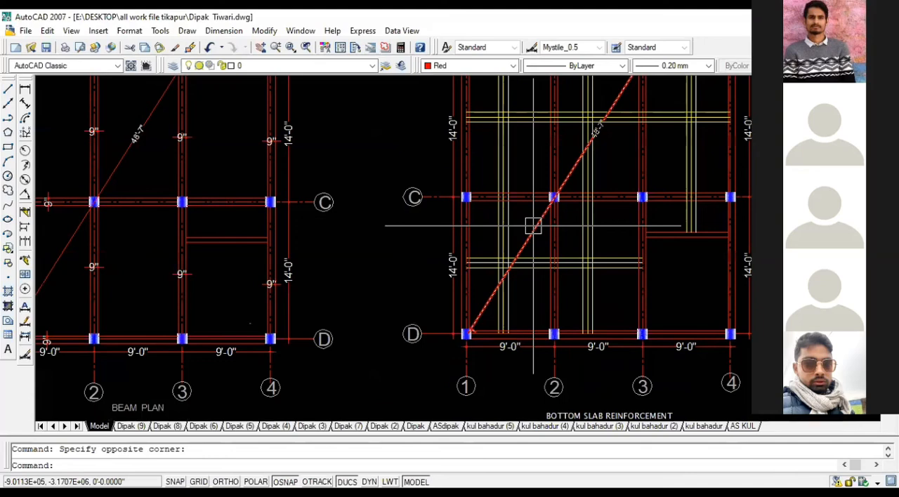
pyautogui.scroll(-2, 492, 253)
pyautogui.scroll(-2, 487, 256)
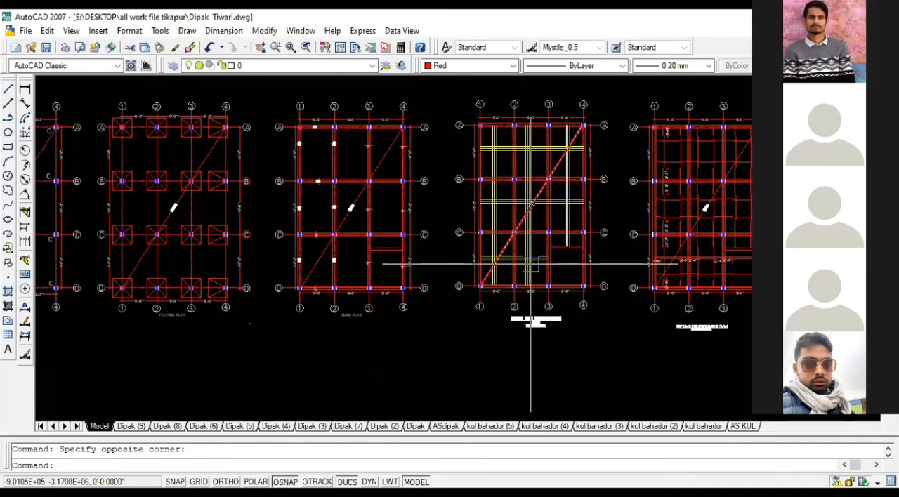
pyautogui.scroll(3, 531, 264)
pyautogui.scroll(2, 531, 264)
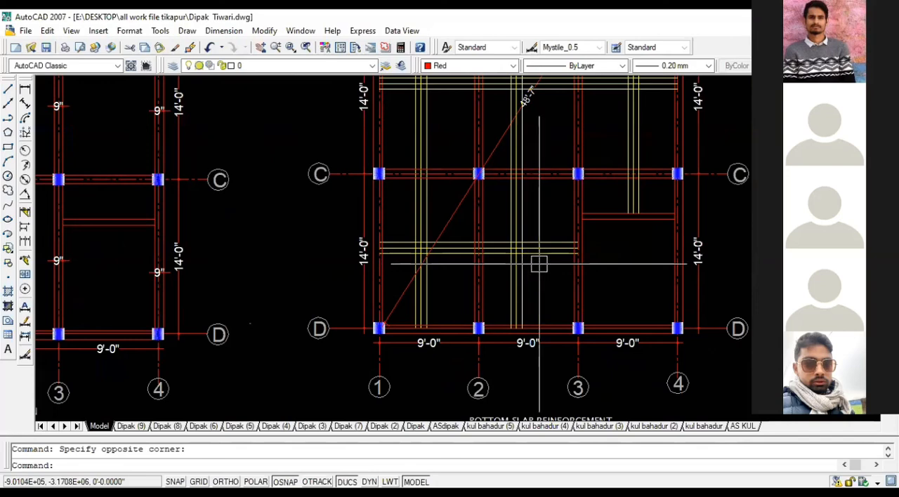
pyautogui.scroll(2, 538, 265)
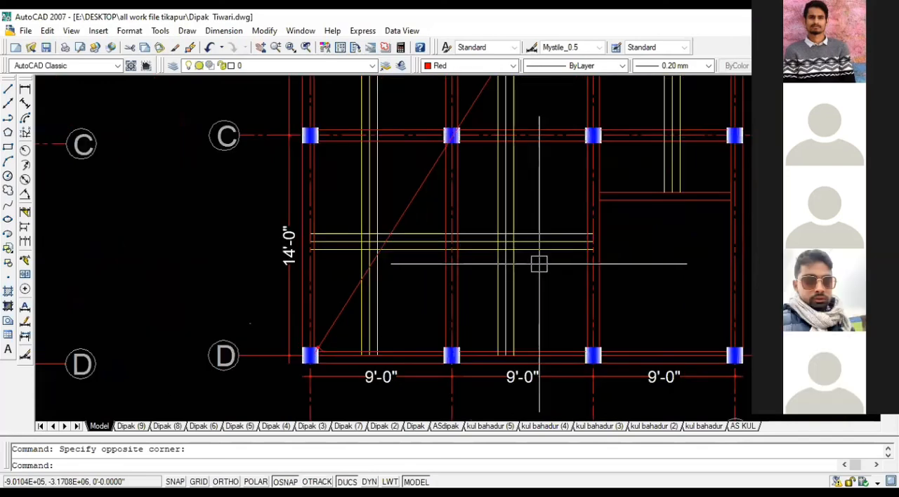
pyautogui.scroll(-2, 539, 264)
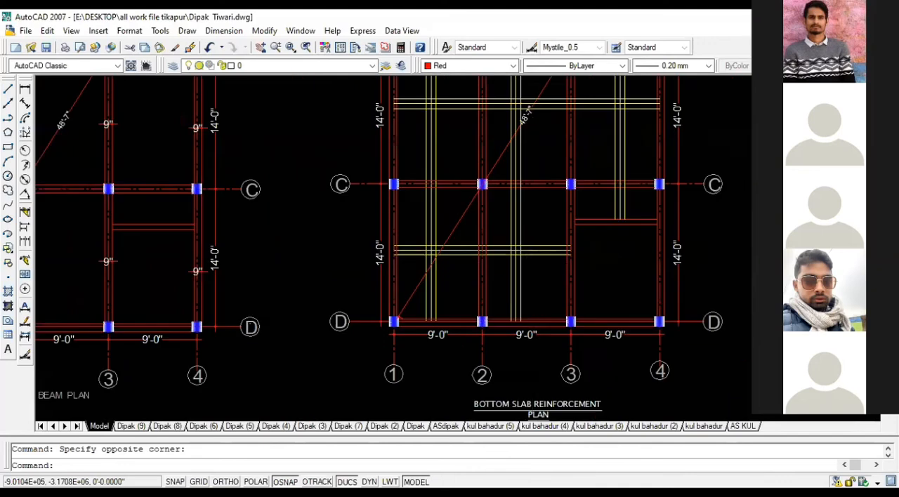
pyautogui.scroll(3, 532, 257)
pyautogui.click(533, 260)
pyautogui.click(470, 200)
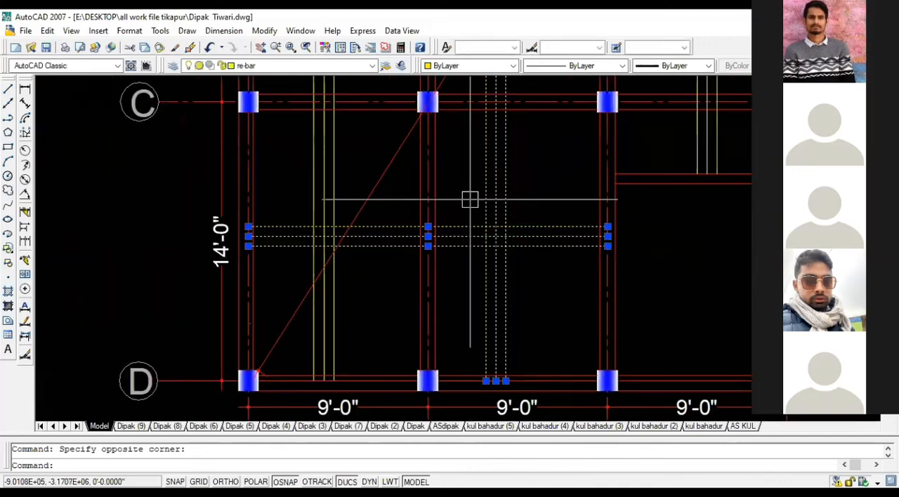
pyautogui.press('Escape')
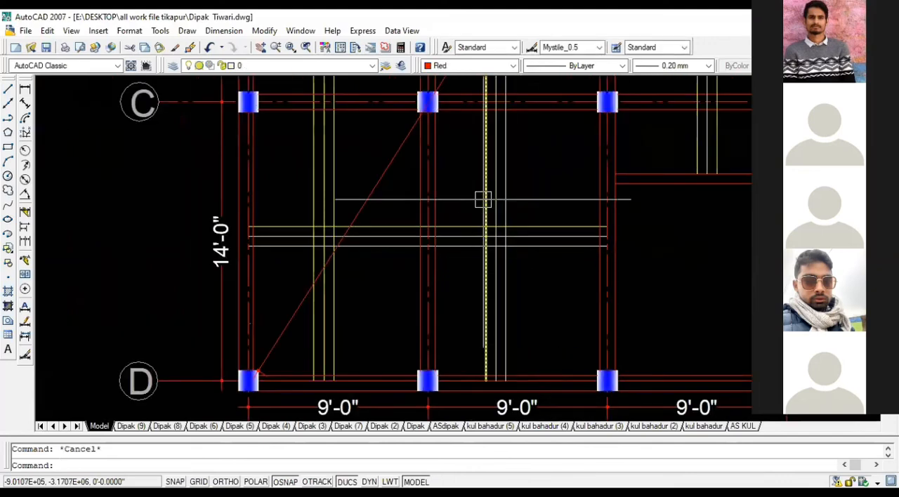
# Step: Look past the row of plans and find the typical detail of slab reinforcement, examining its bar curtailment lengths
pyautogui.scroll(-8, 484, 199)
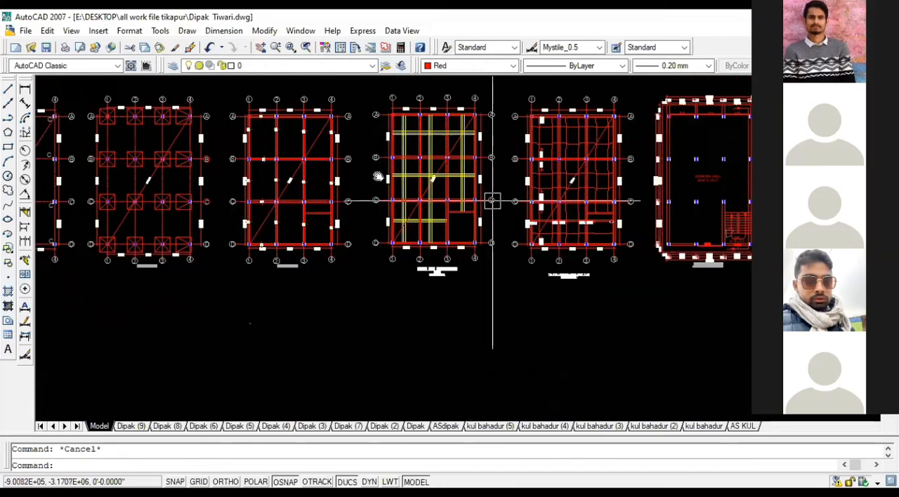
pyautogui.moveTo(493, 201); pyautogui.dragTo(347, 169, button='middle')
pyautogui.moveTo(351, 138); pyautogui.dragTo(378, 201, button='middle')
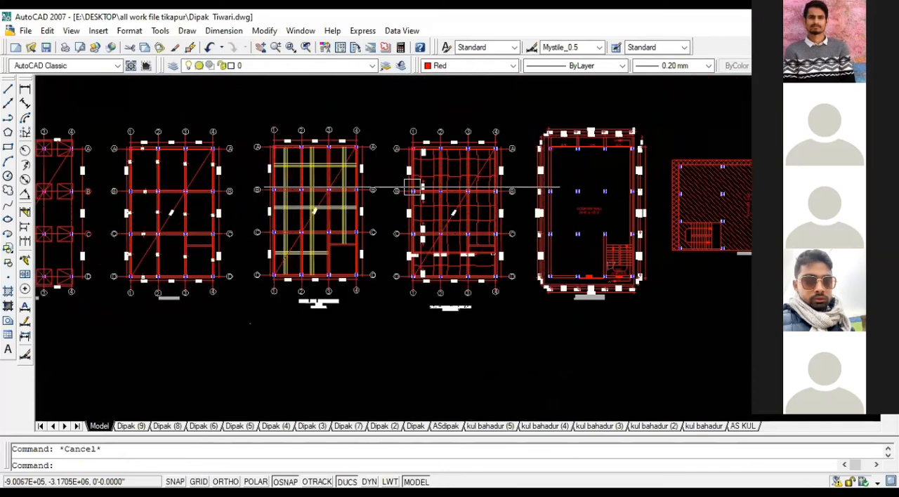
pyautogui.scroll(2, 413, 189)
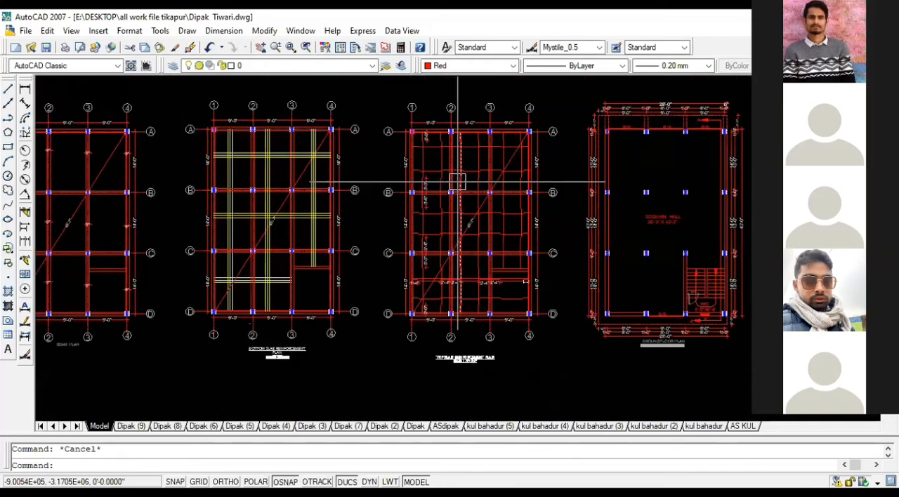
pyautogui.scroll(-6, 458, 184)
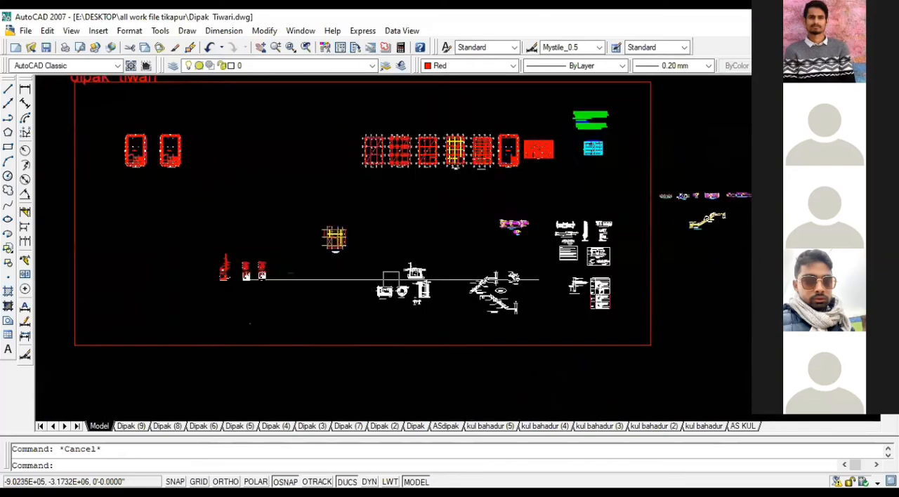
pyautogui.scroll(2, 387, 281)
pyautogui.scroll(-3, 508, 247)
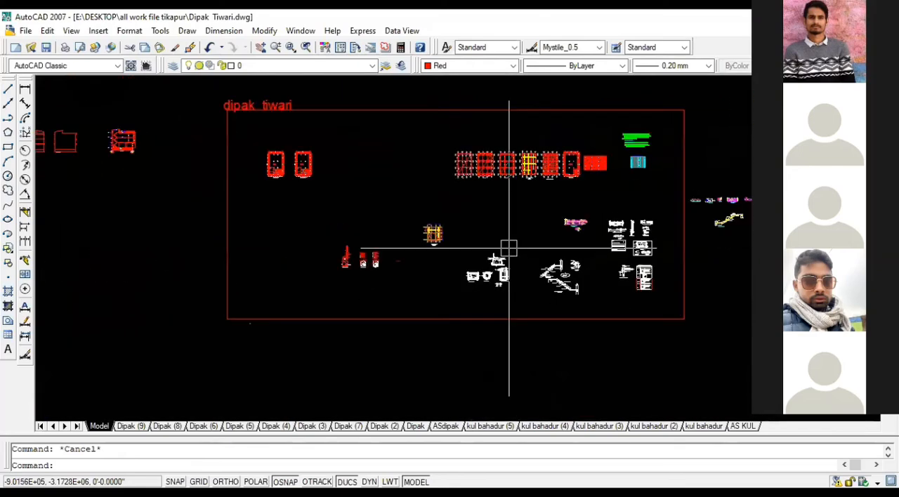
pyautogui.scroll(3, 655, 245)
pyautogui.scroll(4, 465, 138)
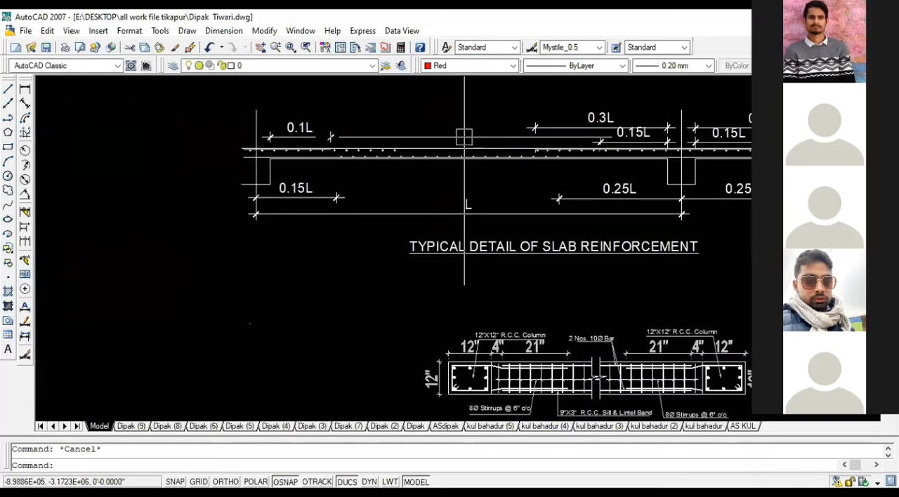
pyautogui.moveTo(497, 138)
pyautogui.mouseDown(button='middle')
pyautogui.moveTo(486, 111)
pyautogui.moveTo(530, 193)
pyautogui.moveTo(525, 176)
pyautogui.mouseUp(button='middle')
pyautogui.scroll(-2, 490, 111)
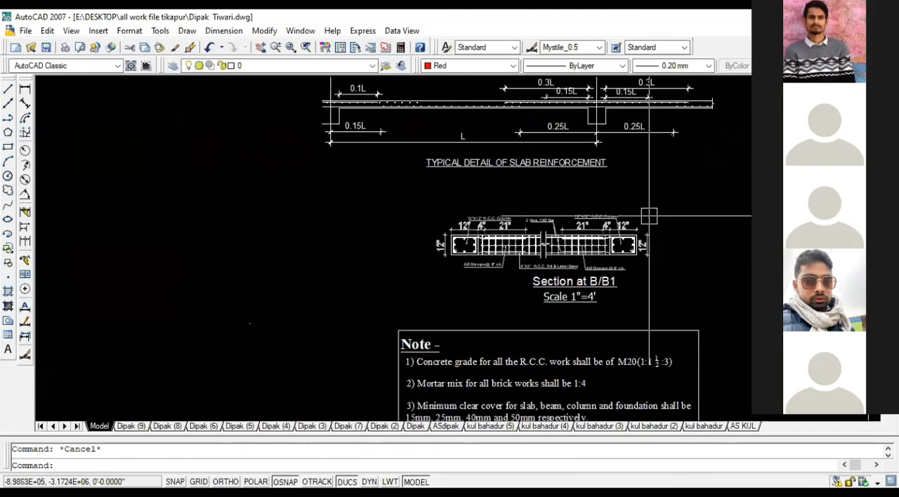
# Step: Examine Section at B/B1 of the sill and lintel band, along with the surrounding structural, stair and column details
pyautogui.scroll(5, 648, 216)
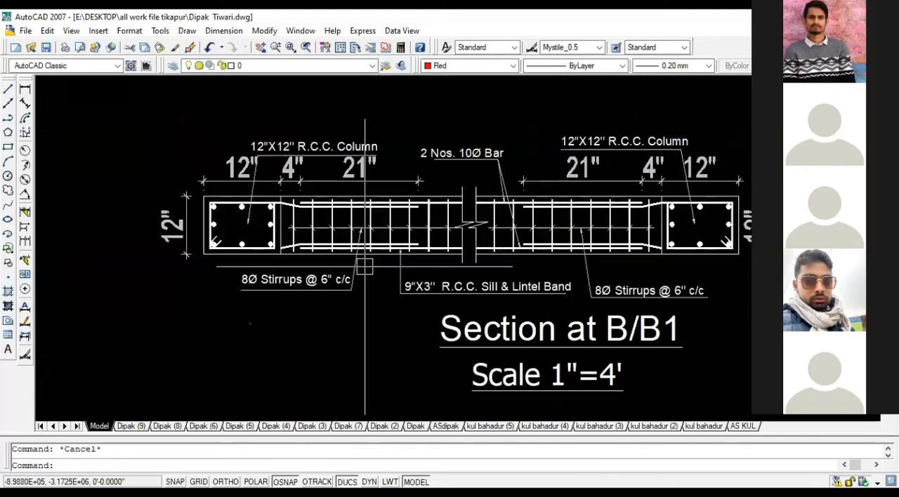
pyautogui.scroll(-7, 640, 229)
pyautogui.scroll(-2, 623, 246)
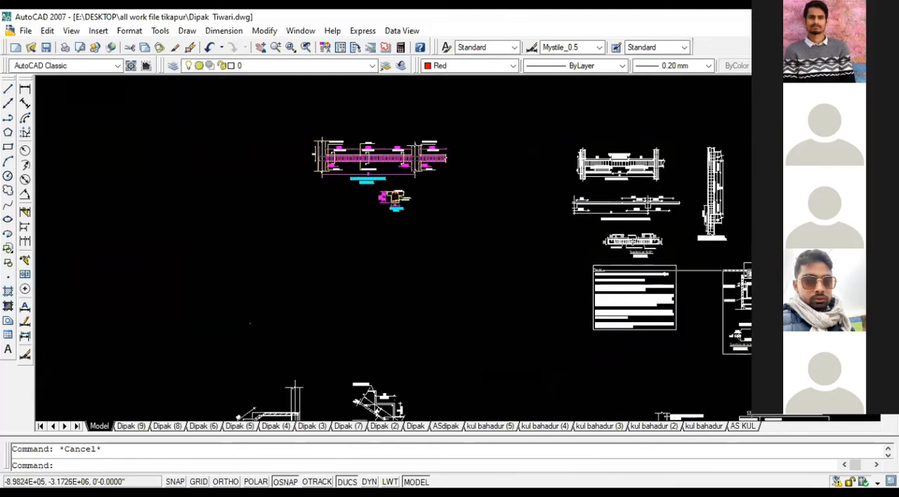
pyautogui.moveTo(634, 244); pyautogui.dragTo(627, 313, button='middle')
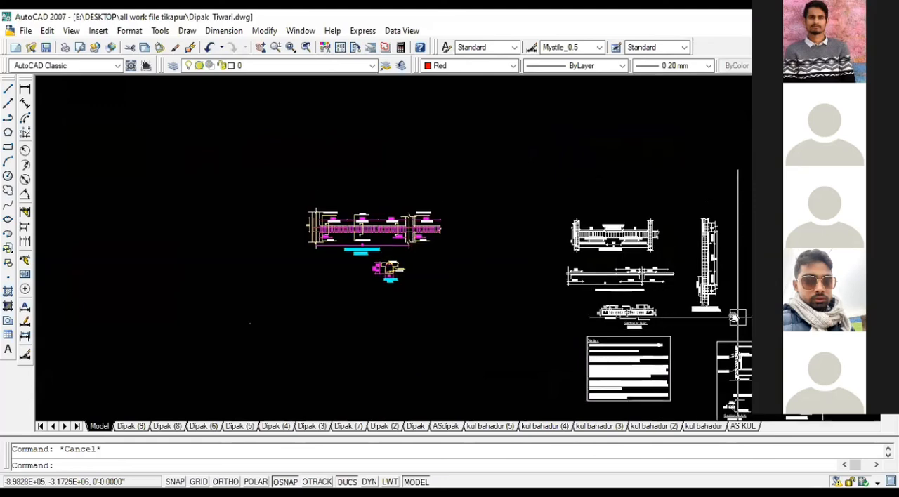
pyautogui.moveTo(734, 317); pyautogui.dragTo(616, 166, button='middle')
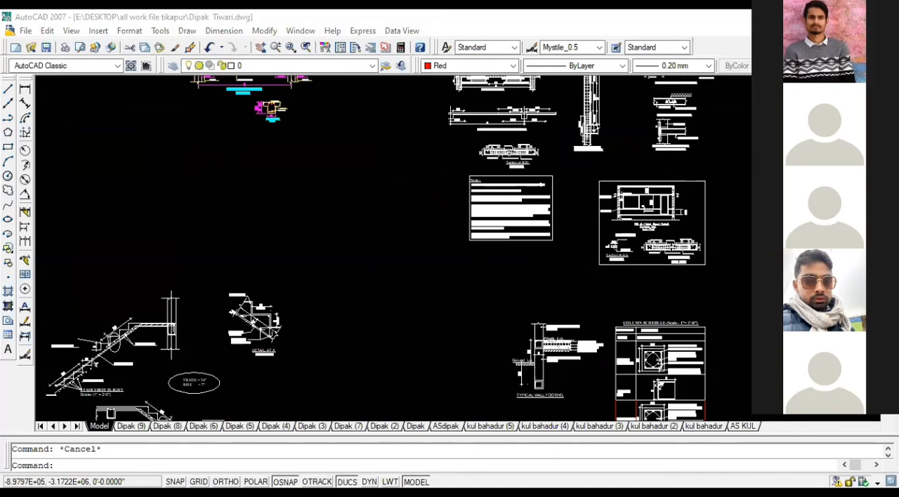
pyautogui.scroll(-2, 503, 270)
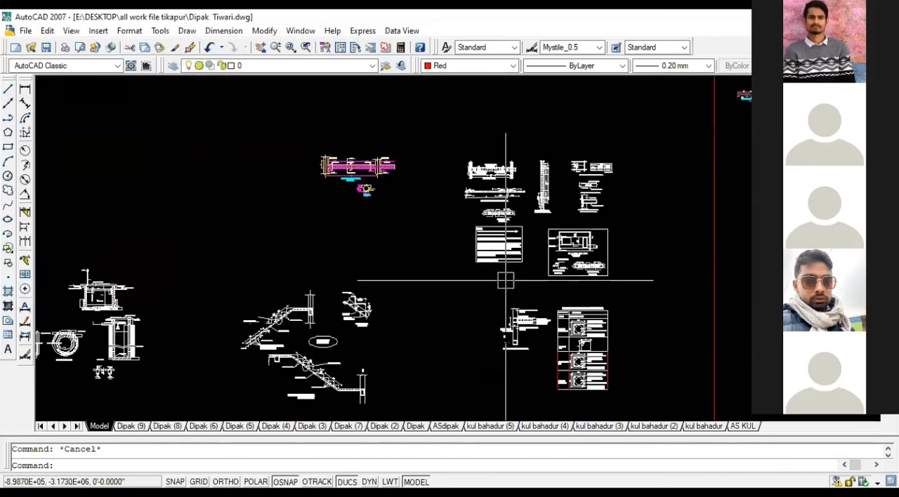
pyautogui.scroll(-3, 504, 274)
# Step: Find the top slab reinforcement plan and examine its cranked bars and their bend-distance dimensions around grid B
pyautogui.scroll(7, 422, 169)
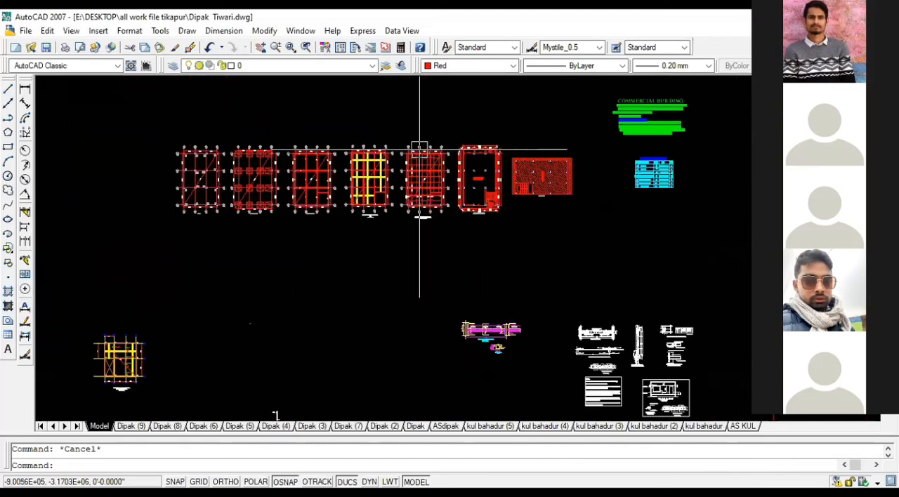
pyautogui.scroll(2, 421, 169)
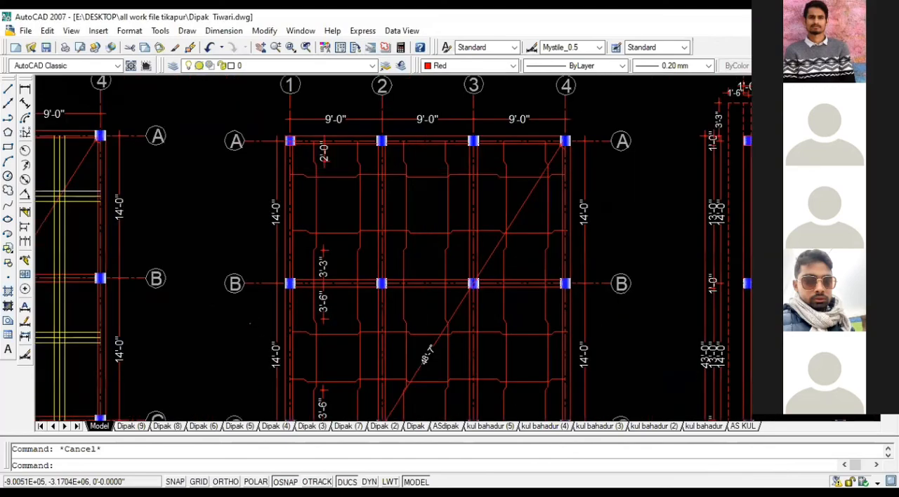
pyautogui.moveTo(422, 168); pyautogui.dragTo(432, 112, button='middle')
pyautogui.scroll(-2, 429, 149)
pyautogui.scroll(3, 414, 179)
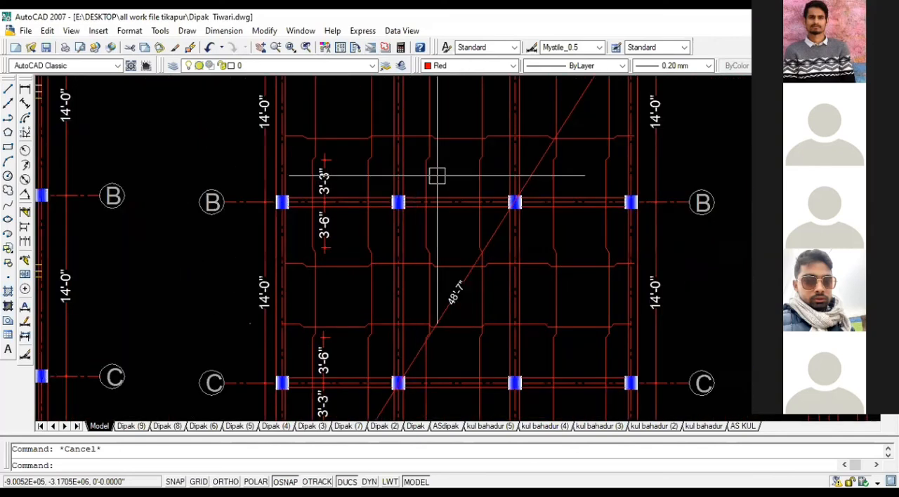
pyautogui.scroll(3, 412, 120)
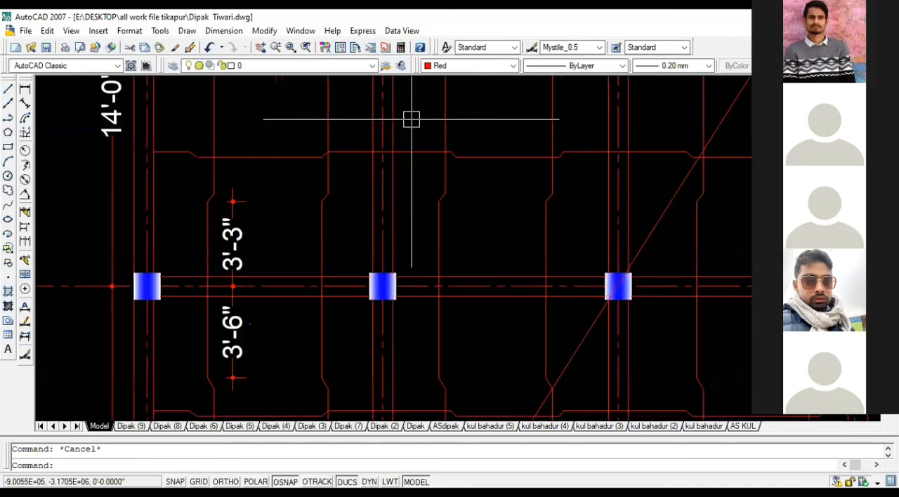
pyautogui.scroll(-1, 373, 161)
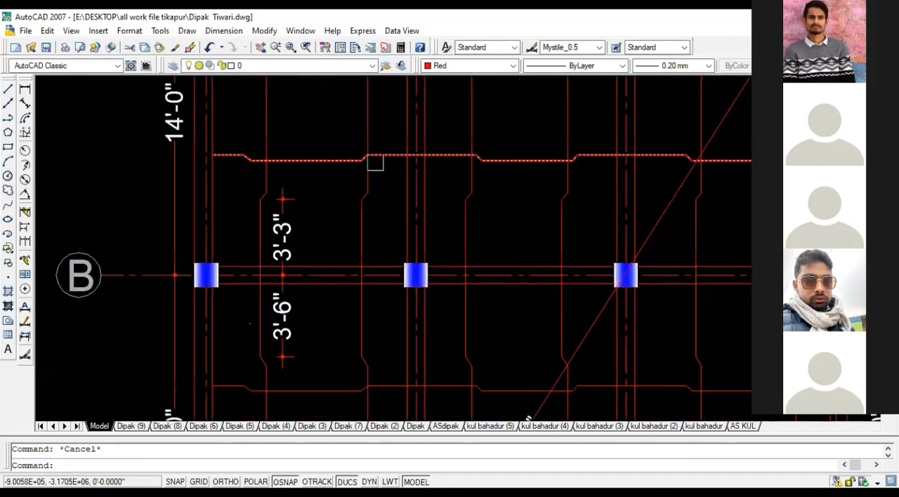
# Step: Measure the horizontal distance from the grid 2 centerline to the top bar's bend above grid B with a linear dimension
pyautogui.click(25, 90)
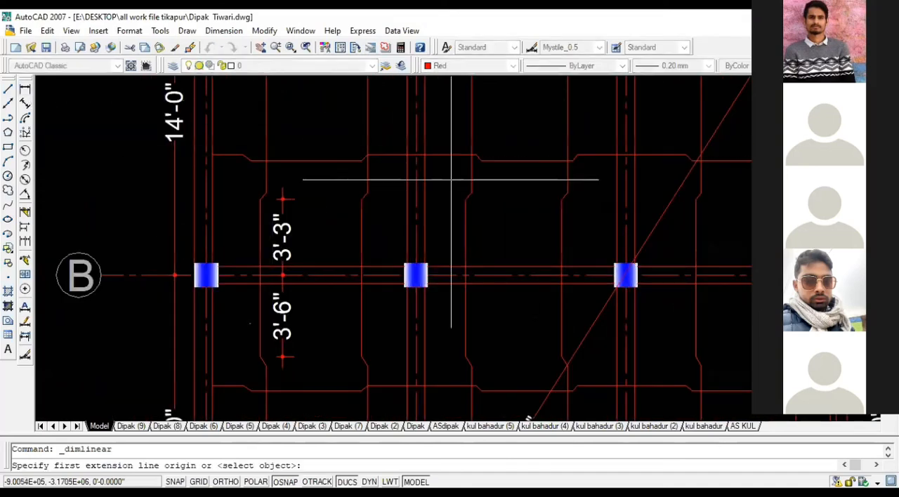
pyautogui.scroll(3, 425, 165)
pyautogui.click(394, 144)
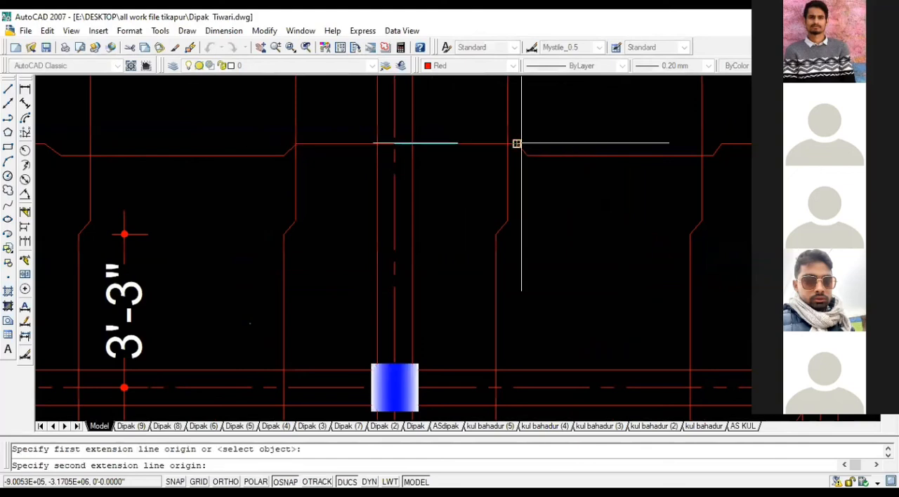
pyautogui.click(514, 144)
pyautogui.scroll(1, 514, 174)
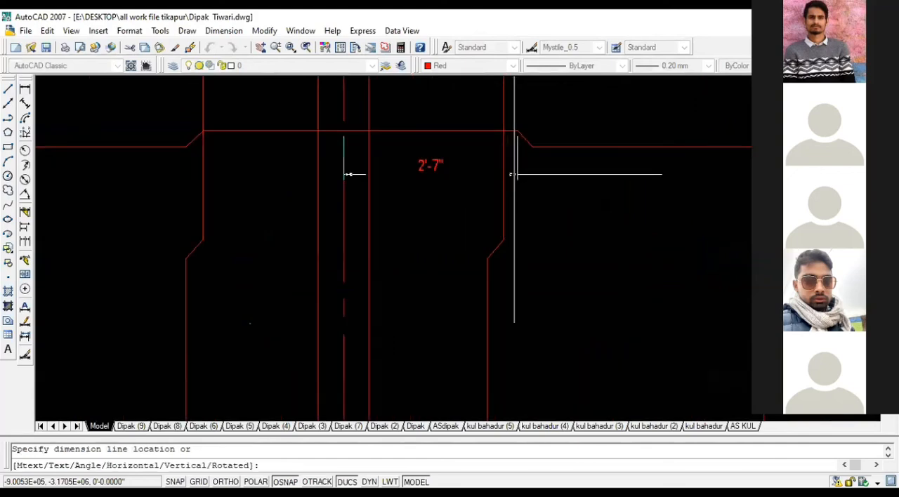
pyautogui.scroll(1, 514, 174)
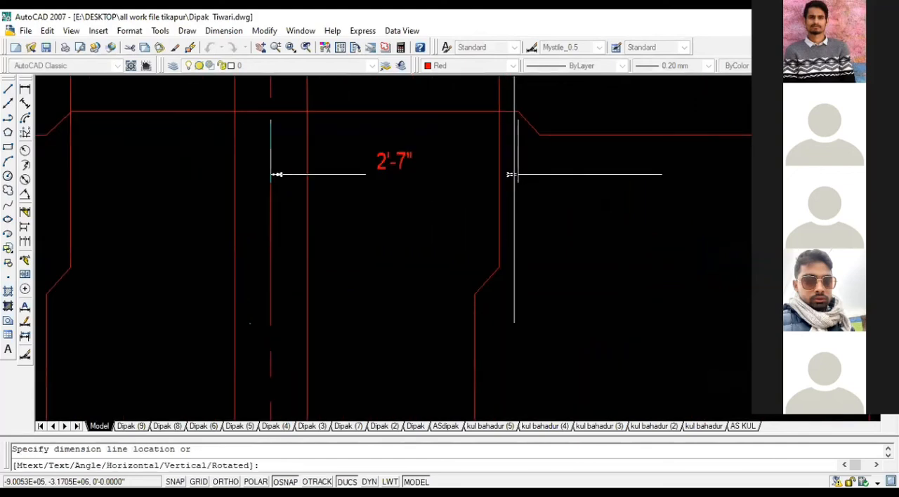
pyautogui.press('Escape')
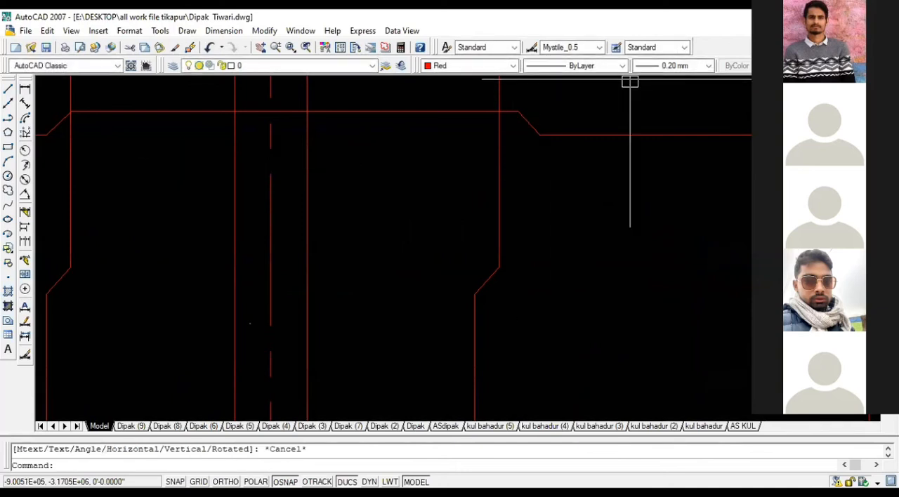
# Step: Examine the top slab reinforcement plan's cranked bars, bend dimensions and title between grids C and D
pyautogui.click(629, 135)
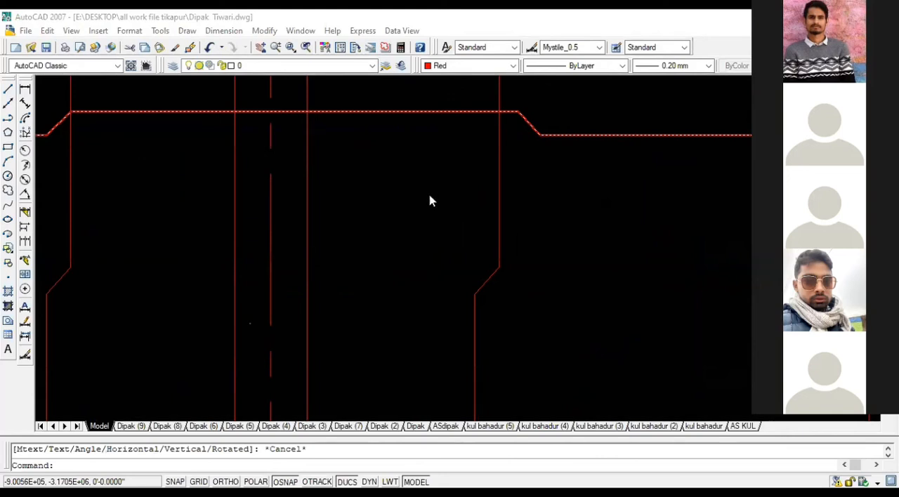
pyautogui.scroll(-5, 431, 190)
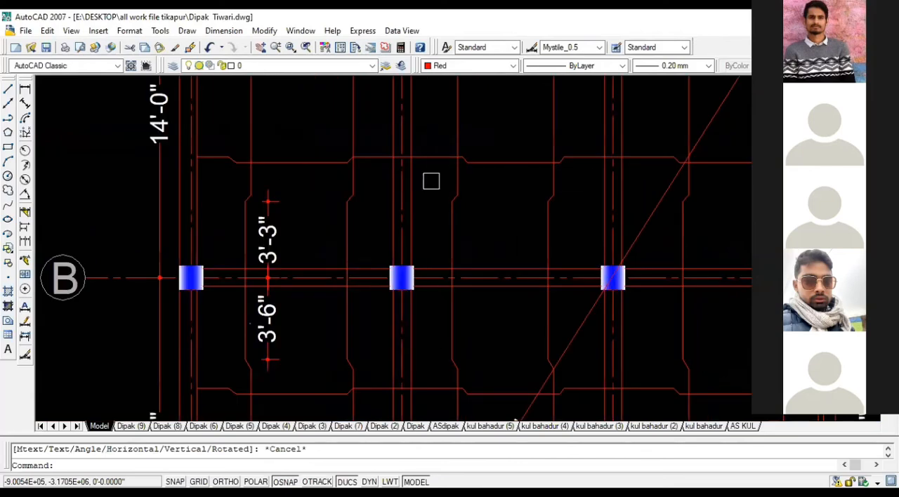
pyautogui.scroll(-8, 431, 181)
pyautogui.moveTo(430, 193); pyautogui.dragTo(386, 115, button='middle')
pyautogui.scroll(-6, 422, 182)
pyautogui.scroll(10, 423, 182)
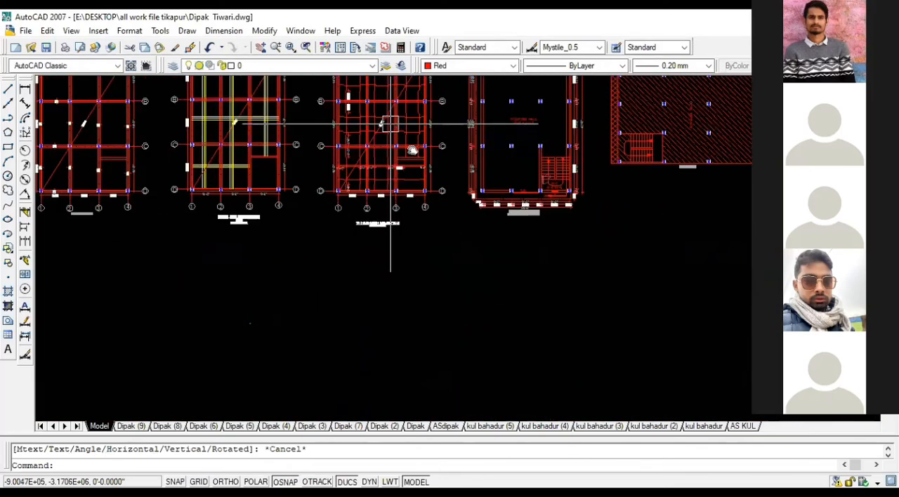
pyautogui.scroll(6, 349, 236)
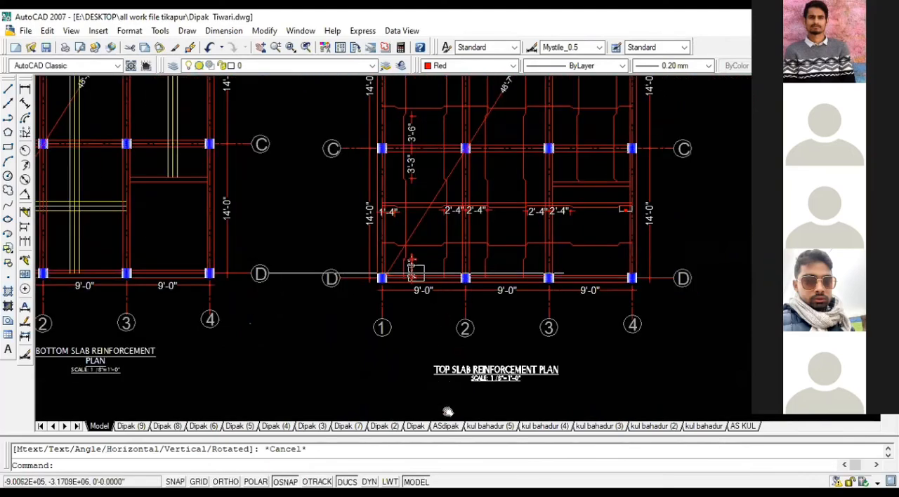
# Step: Draw a rectangle around the column at grid A/2 in the beam plan
pyautogui.scroll(-4, 464, 273)
pyautogui.moveTo(437, 187); pyautogui.dragTo(582, 213, button='middle')
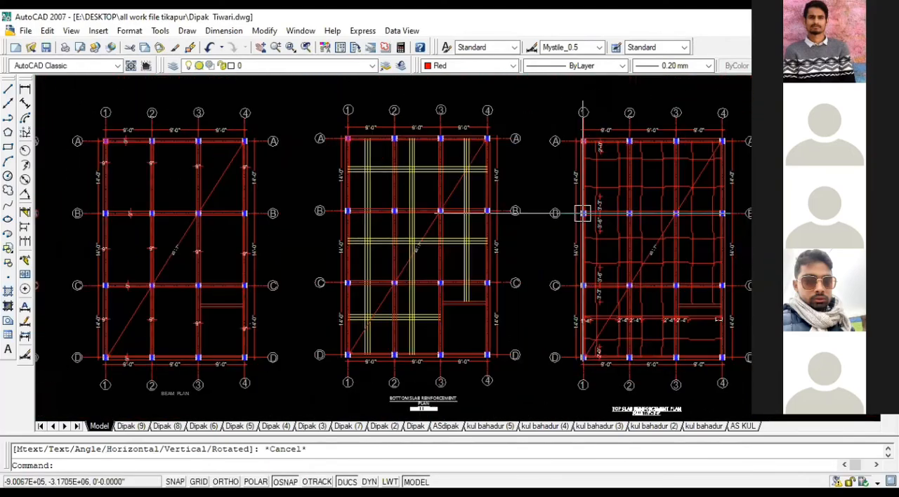
pyautogui.moveTo(195, 154); pyautogui.dragTo(366, 158, button='middle')
pyautogui.scroll(3, 259, 117)
pyautogui.scroll(5, 333, 176)
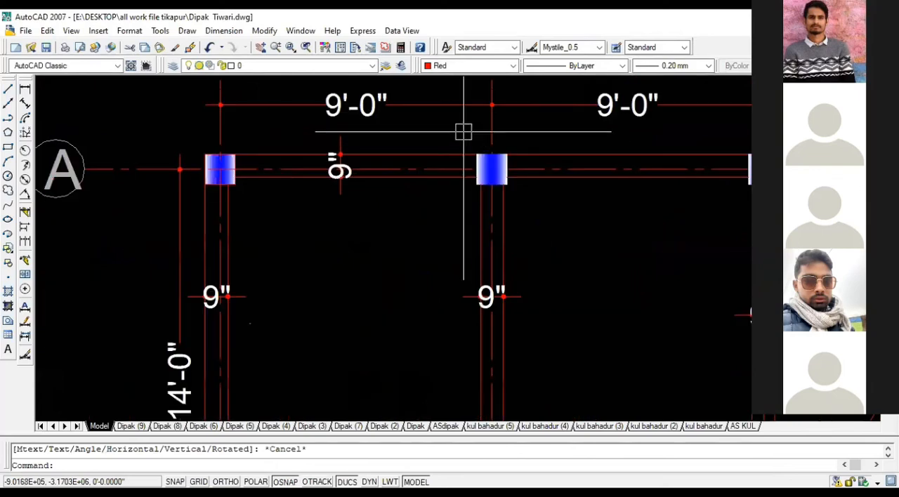
pyautogui.click(9, 148)
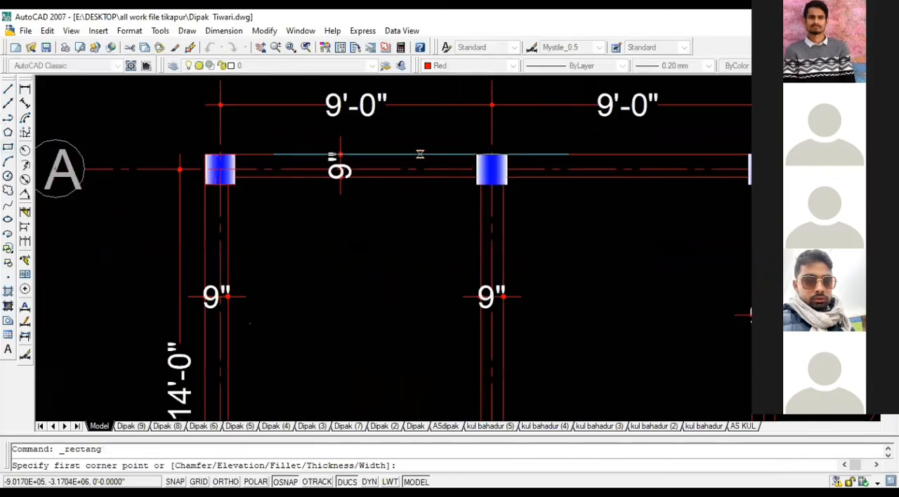
pyautogui.click(441, 138)
pyautogui.click(525, 210)
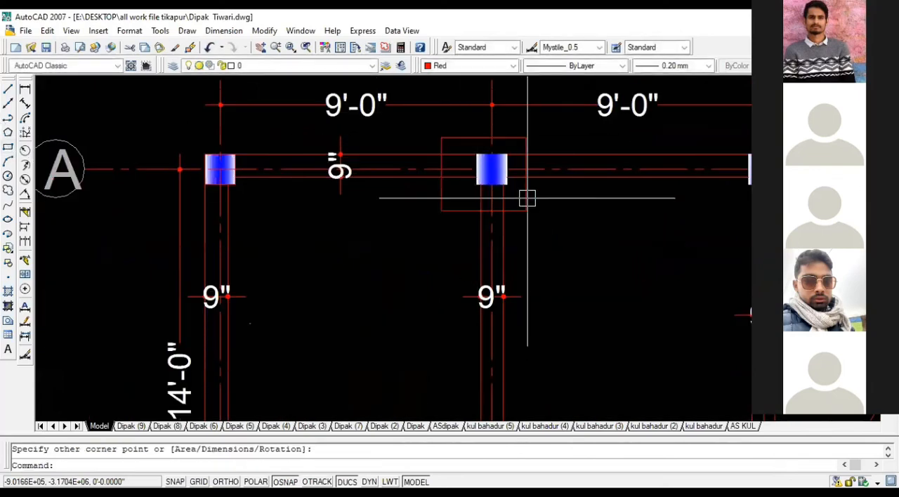
# Step: Draw a rectangle around the corner column at grid A/1 in the beam plan
pyautogui.scroll(-4, 538, 198)
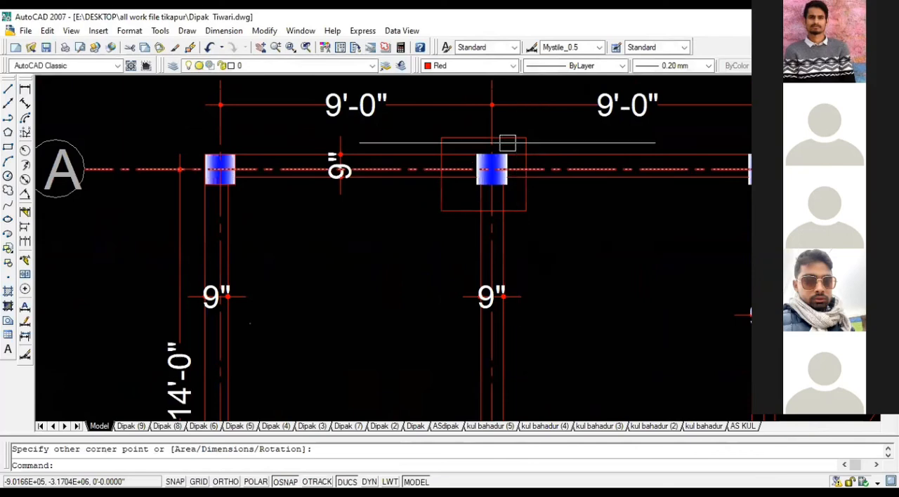
pyautogui.click(8, 147)
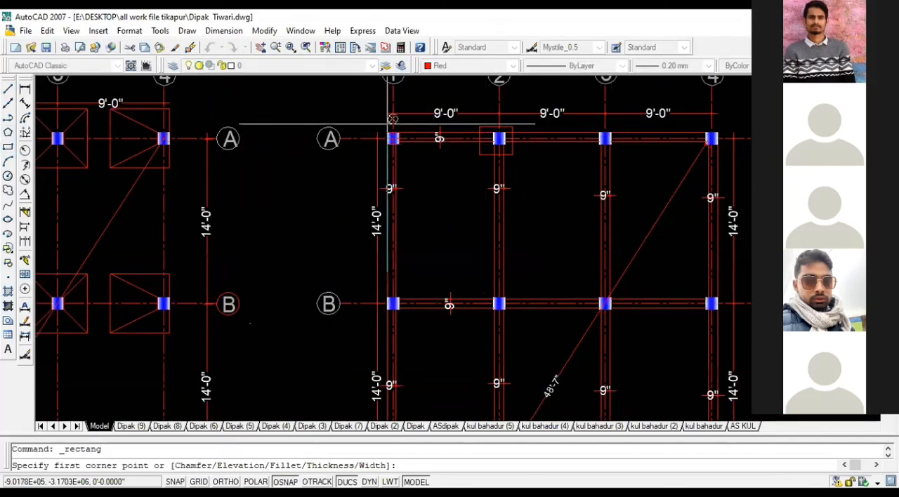
pyautogui.scroll(4, 355, 127)
pyautogui.click(366, 127)
pyautogui.click(436, 203)
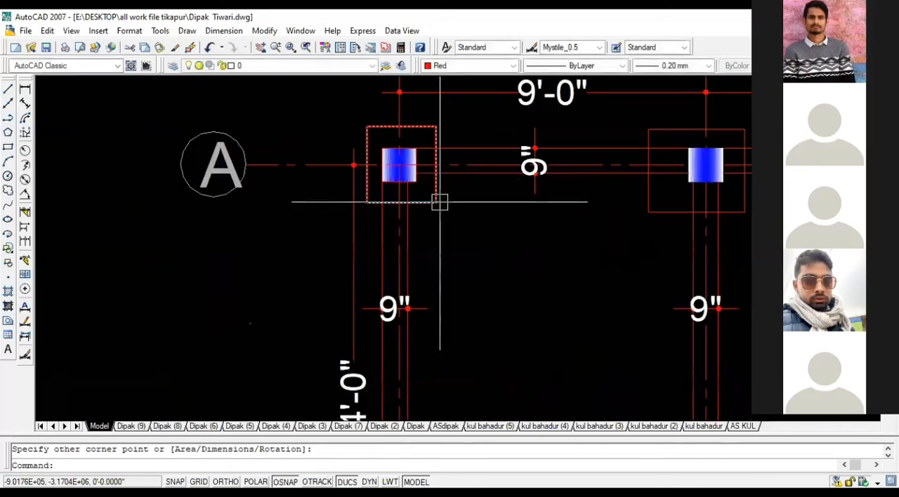
# Step: Change the color of both rectangles around the grid A columns to Yellow
pyautogui.click(436, 203)
pyautogui.click(648, 207)
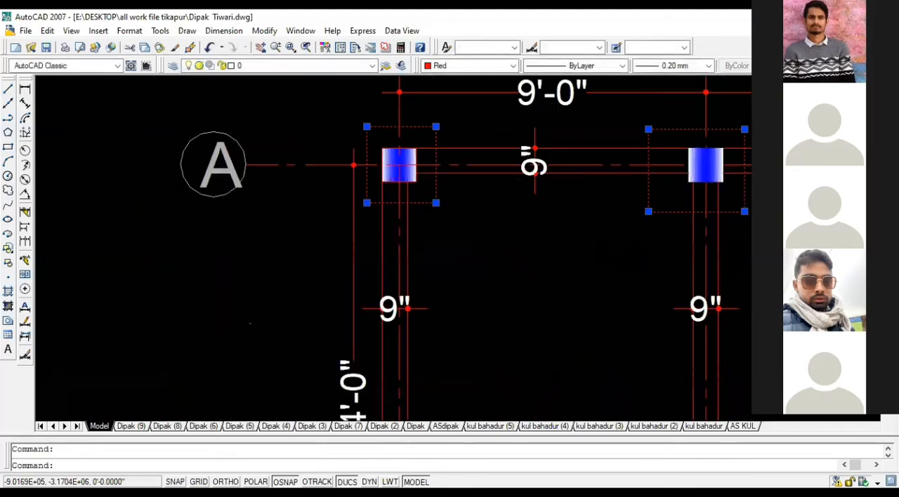
pyautogui.click(513, 65)
pyautogui.click(450, 100)
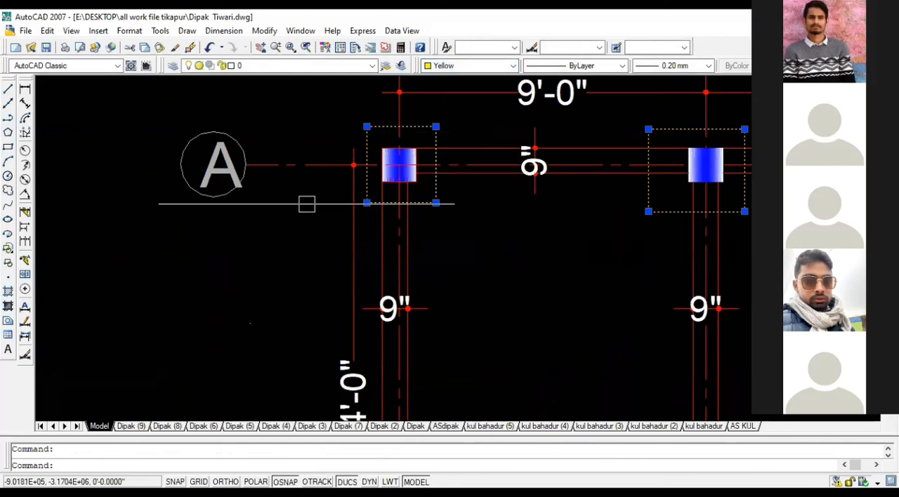
pyautogui.press('Escape')
# Step: Examine the two marked columns on grid A and compare the corner column's beams with those at the edge column
pyautogui.moveTo(466, 190); pyautogui.dragTo(381, 160, button='middle')
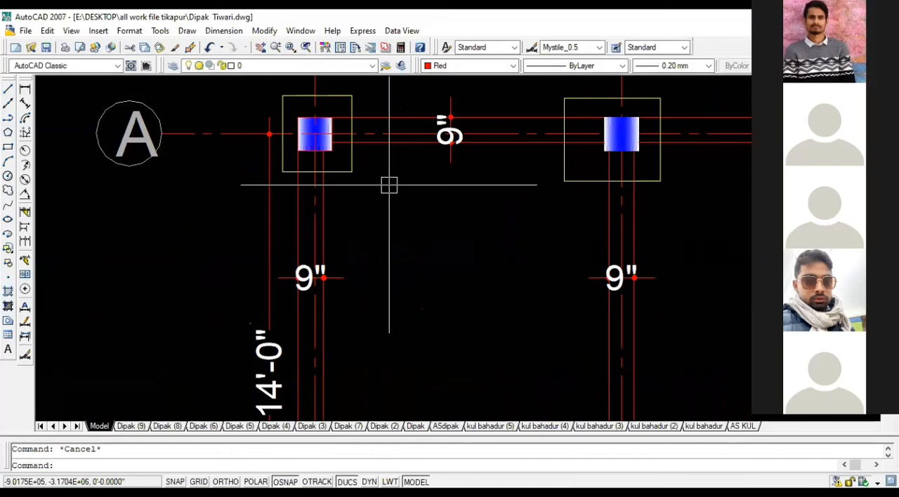
pyautogui.scroll(-2, 275, 197)
pyautogui.moveTo(352, 186); pyautogui.dragTo(330, 174, button='middle')
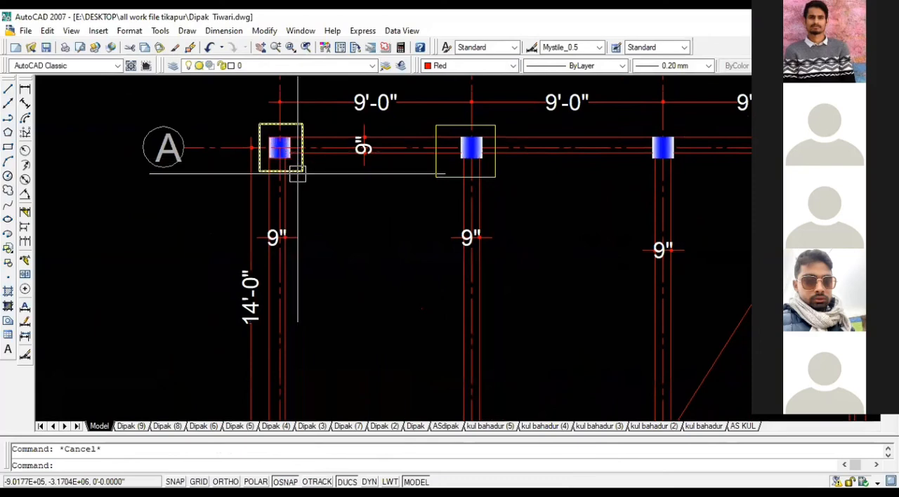
pyautogui.scroll(2, 471, 171)
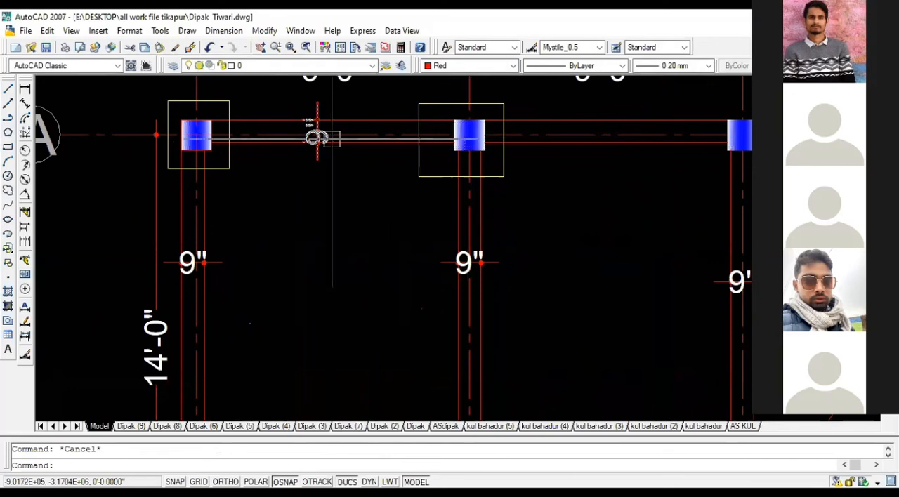
pyautogui.scroll(-2, 348, 138)
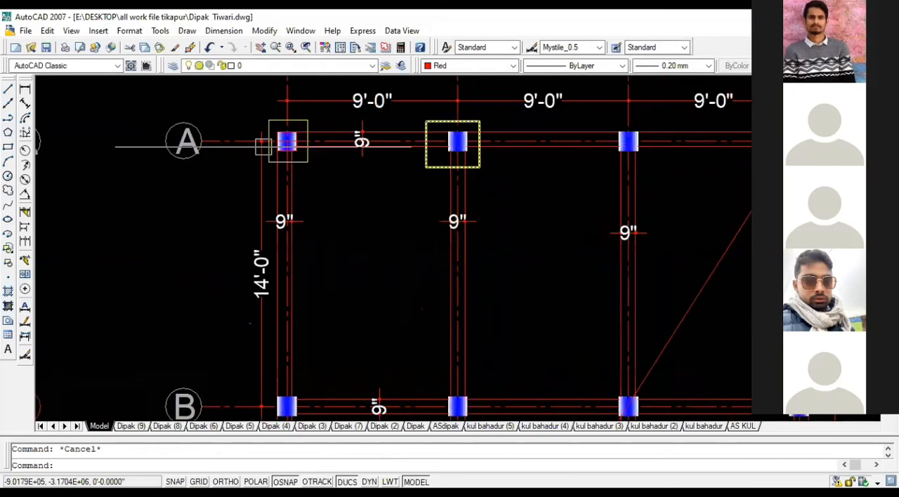
pyautogui.scroll(5, 270, 144)
pyautogui.scroll(-2, 279, 143)
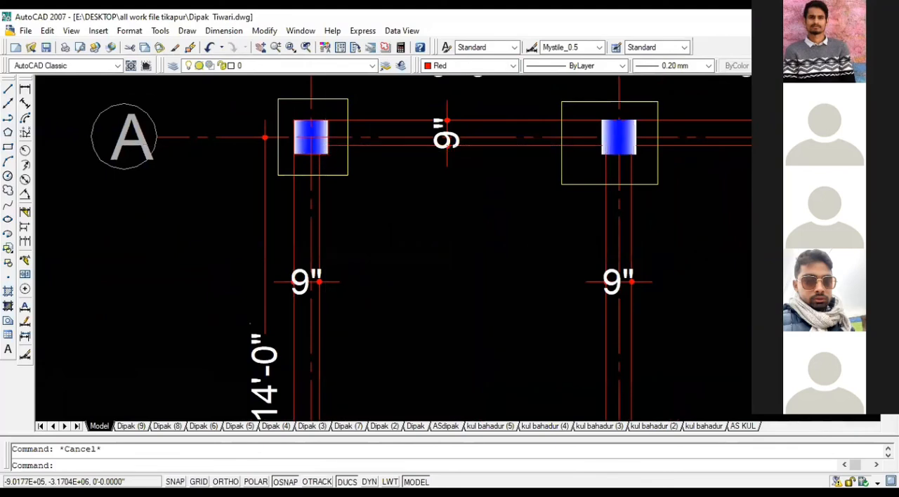
pyautogui.scroll(-2, 325, 152)
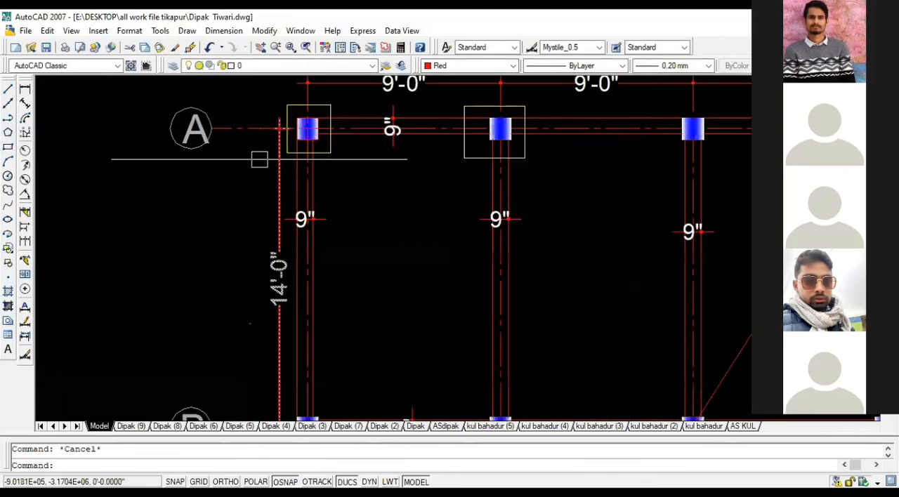
pyautogui.scroll(-2, 256, 160)
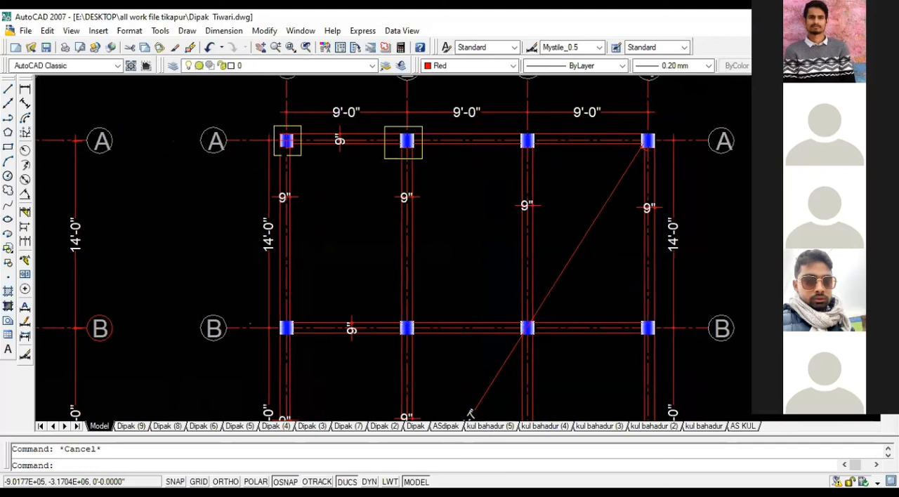
pyautogui.scroll(2, 314, 222)
pyautogui.scroll(-5, 274, 163)
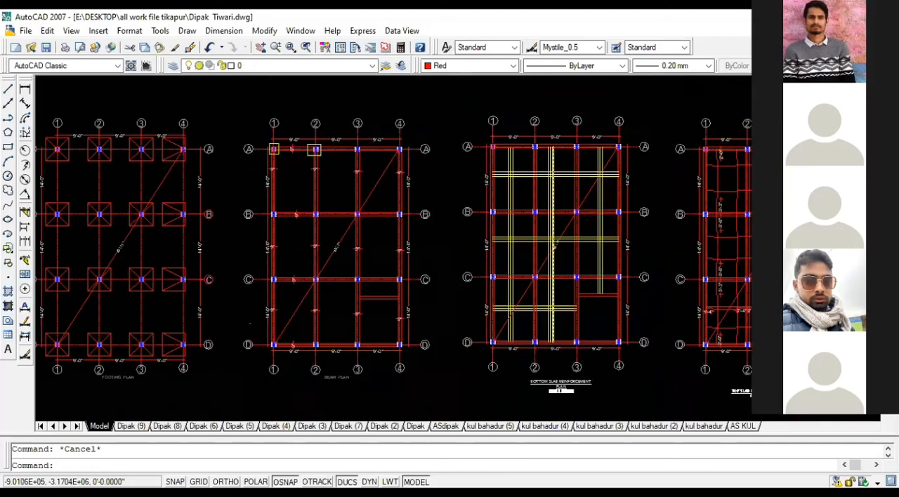
# Step: Measure the distance from the grid 1 centerline to the horizontal top bar's bend below grid A with a linear dimension
pyautogui.scroll(3, 565, 176)
pyautogui.moveTo(704, 167); pyautogui.dragTo(565, 170, button='middle')
pyautogui.scroll(3, 817, 163)
pyautogui.scroll(3, 605, 159)
pyautogui.moveTo(710, 174); pyautogui.dragTo(560, 175, button='middle')
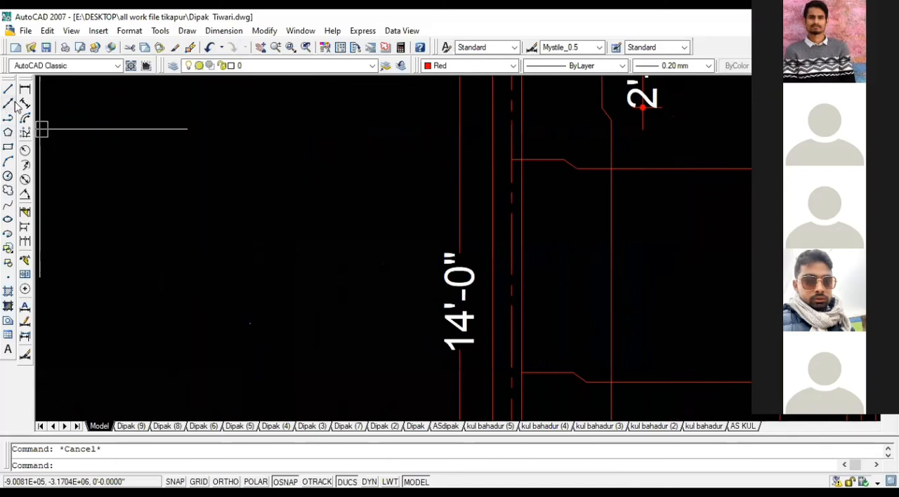
pyautogui.click(510, 159)
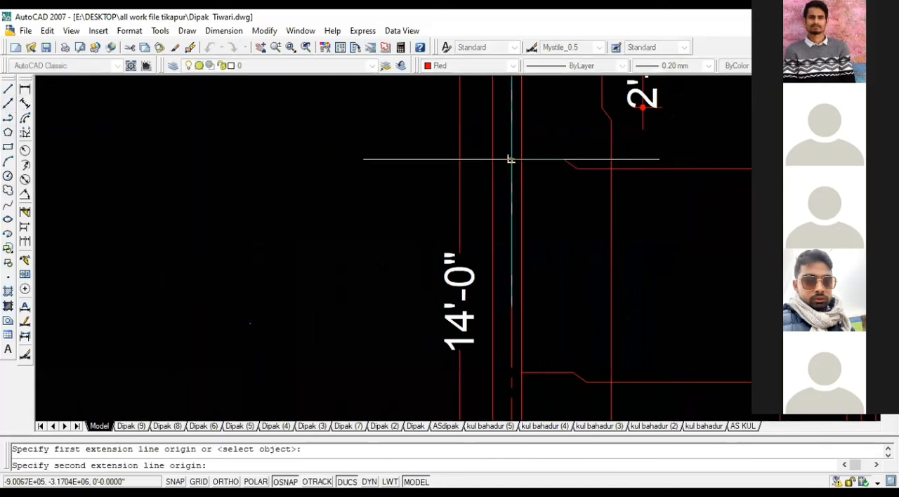
pyautogui.click(564, 159)
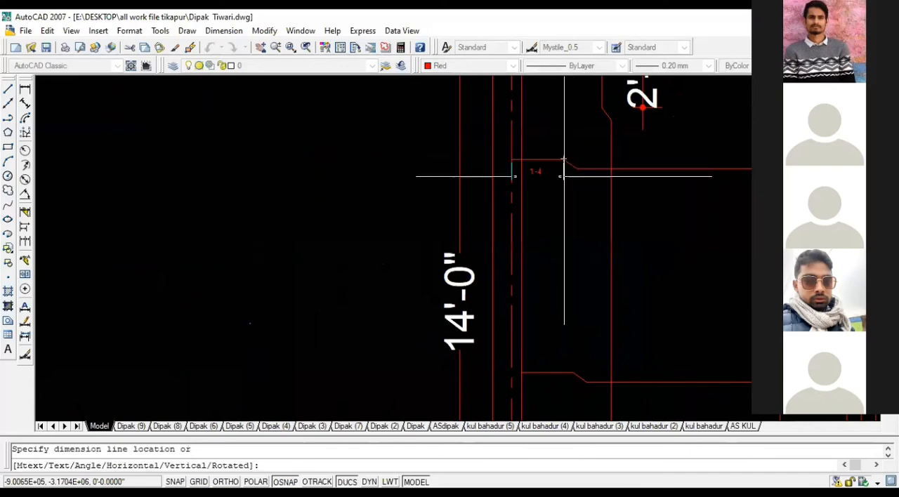
pyautogui.press('Escape')
pyautogui.scroll(-3, 491, 154)
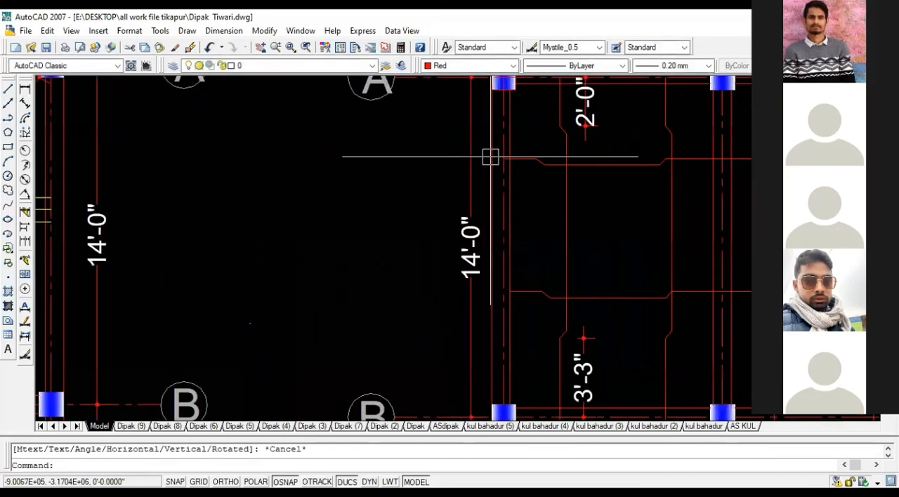
# Step: Switch to the autocad class.dwg drawing and find its bottom slab bars around grids A and B
pyautogui.scroll(-2, 477, 207)
pyautogui.scroll(-2, 477, 207)
pyautogui.scroll(3, 527, 137)
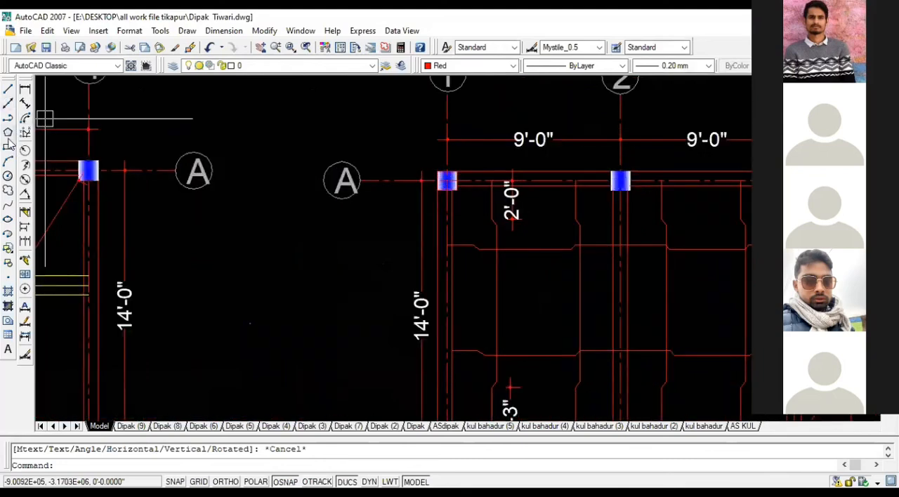
pyautogui.scroll(-2, 207, 132)
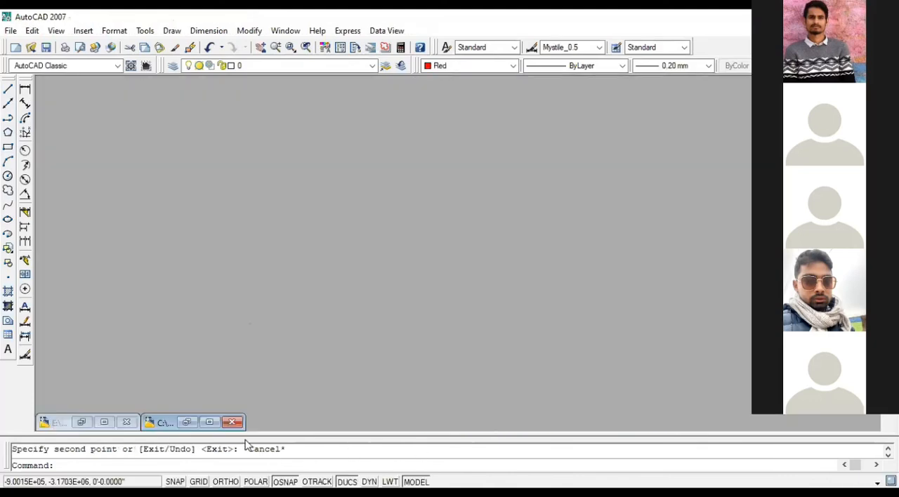
pyautogui.doubleClick(195, 422)
pyautogui.scroll(-4, 455, 247)
pyautogui.scroll(3, 442, 199)
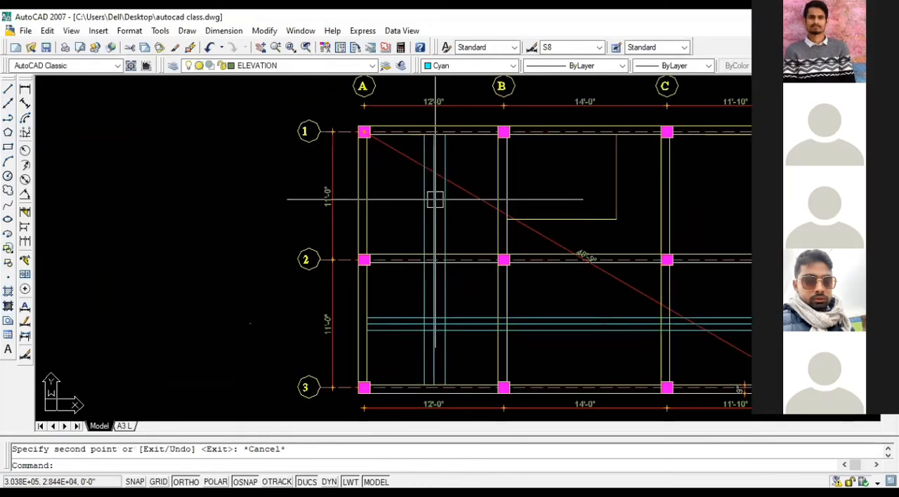
# Step: Examine the slab plan's span dimensions along grid 1, from grid A across to the bay between grids C and D
pyautogui.scroll(3, 434, 168)
pyautogui.moveTo(471, 84); pyautogui.dragTo(473, 163, button='middle')
pyautogui.moveTo(421, 133); pyautogui.dragTo(418, 170, button='middle')
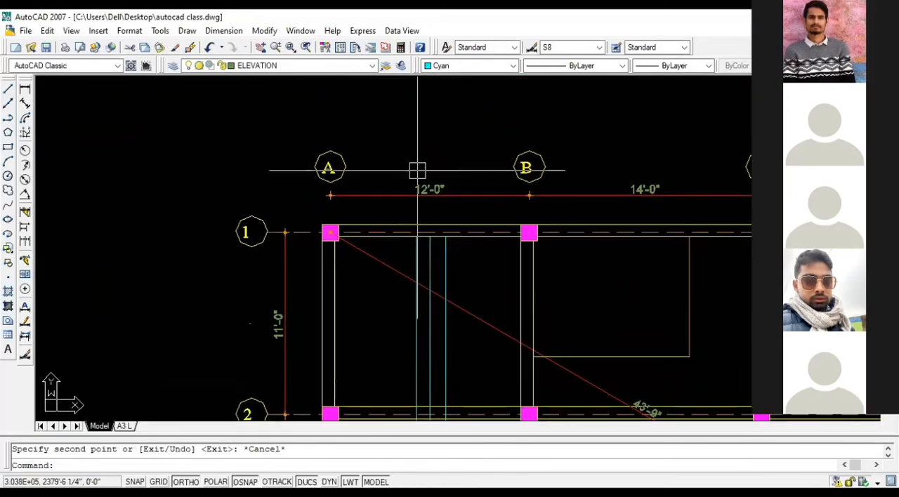
pyautogui.scroll(-2, 417, 170)
pyautogui.scroll(2, 746, 181)
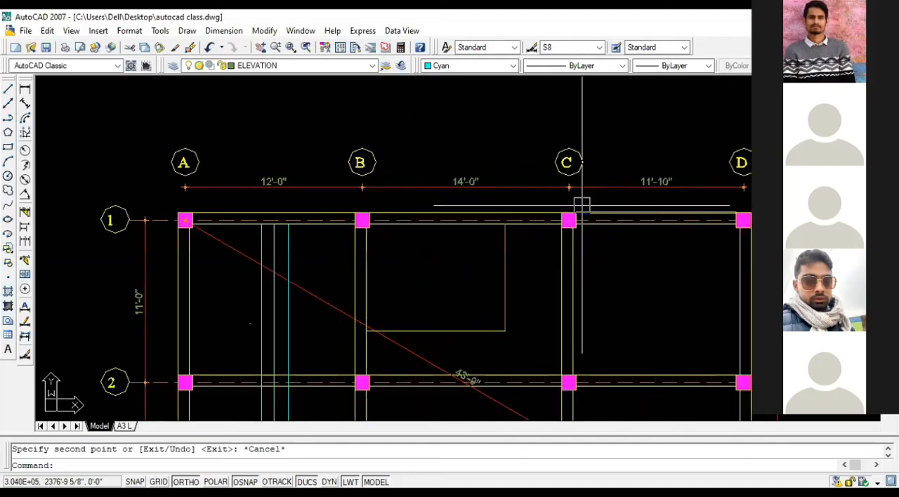
pyautogui.moveTo(664, 176); pyautogui.dragTo(495, 113, button='middle')
pyautogui.scroll(2, 535, 128)
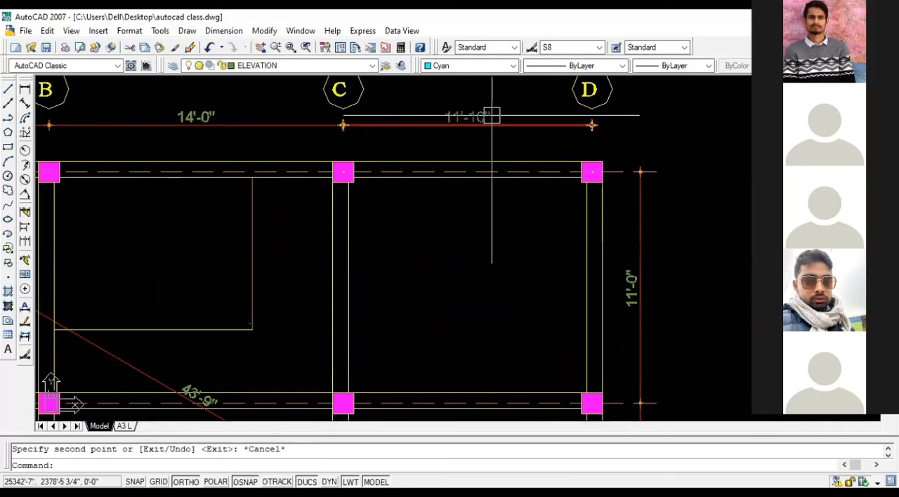
pyautogui.moveTo(538, 139); pyautogui.dragTo(429, 140, button='middle')
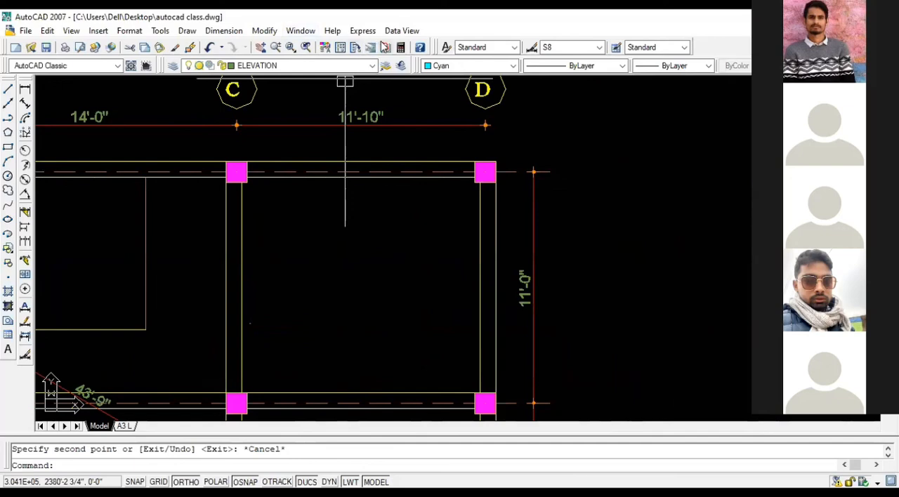
# Step: Convert the 11'-10" span between grids C and D to decimal feet in QuickCalc, dividing 10 by 12 and adding 11
pyautogui.click(400, 48)
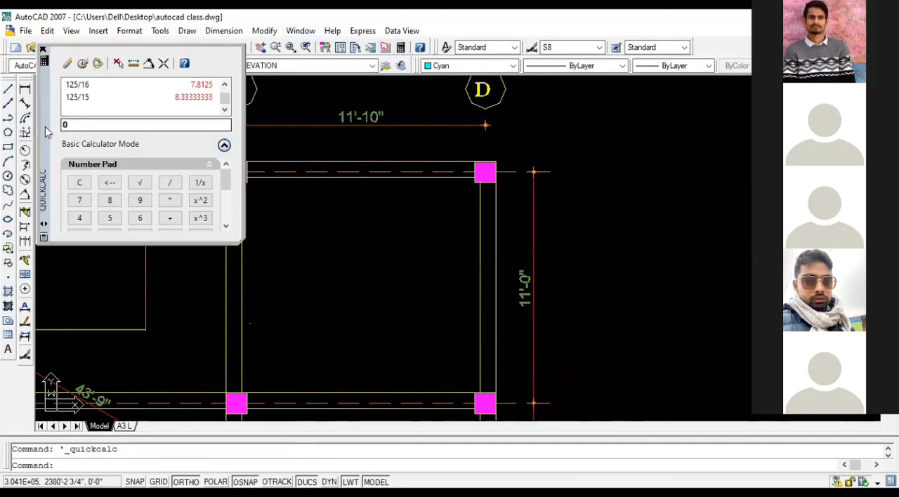
pyautogui.write('10/12')
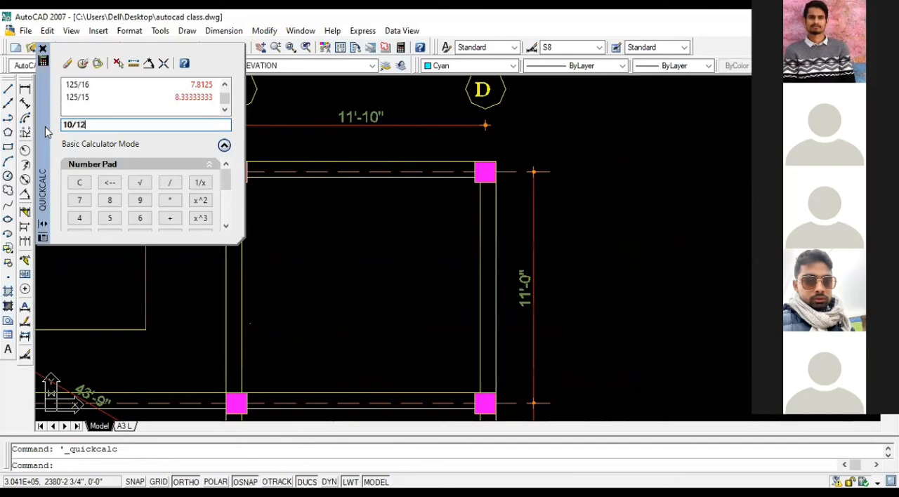
pyautogui.press('Return')
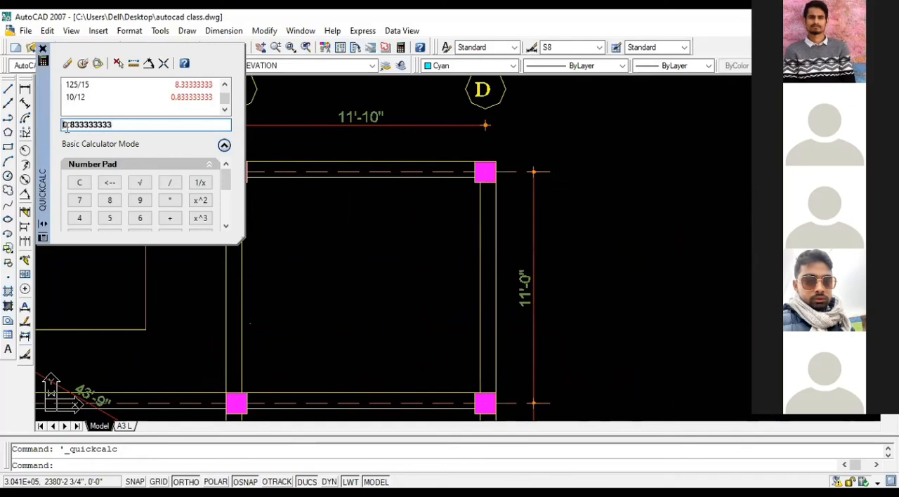
pyautogui.press('Delete')
pyautogui.write('11')
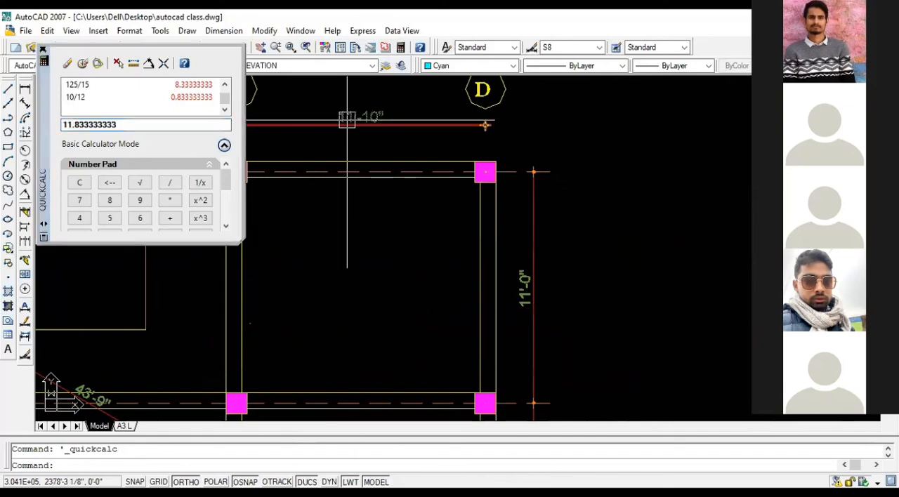
pyautogui.click(143, 128)
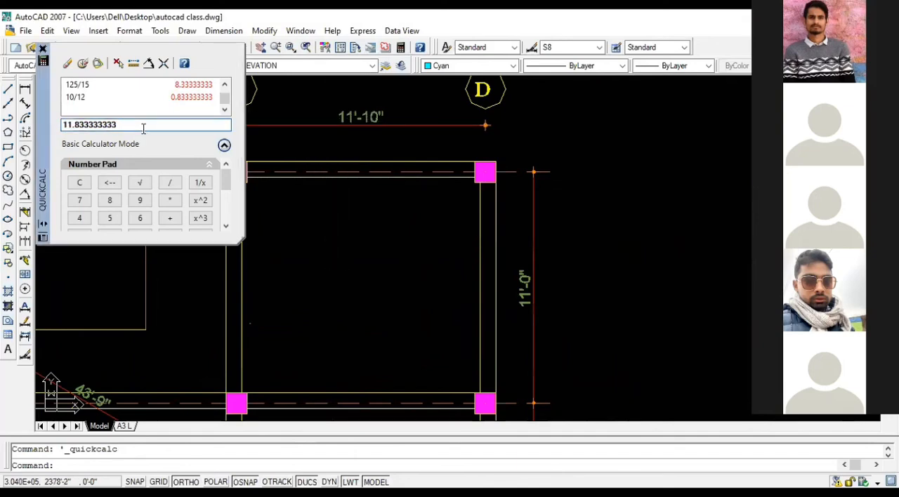
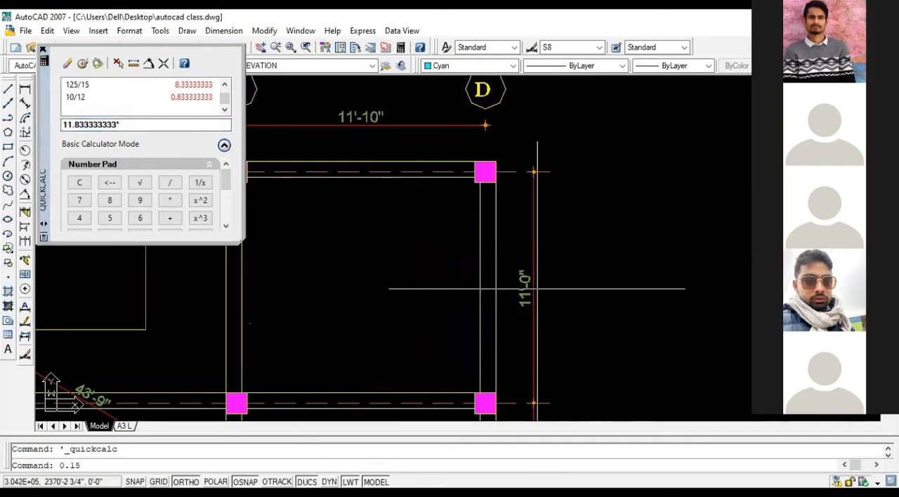
# Step: Multiply the decimal span 11.833333333 by 0.15 in QuickCalc and close the calculator
pyautogui.click(131, 125)
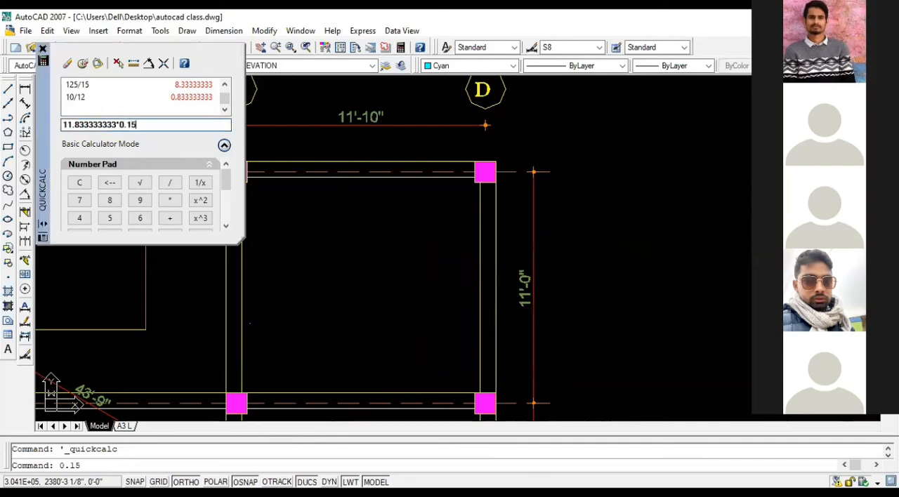
pyautogui.press('Return')
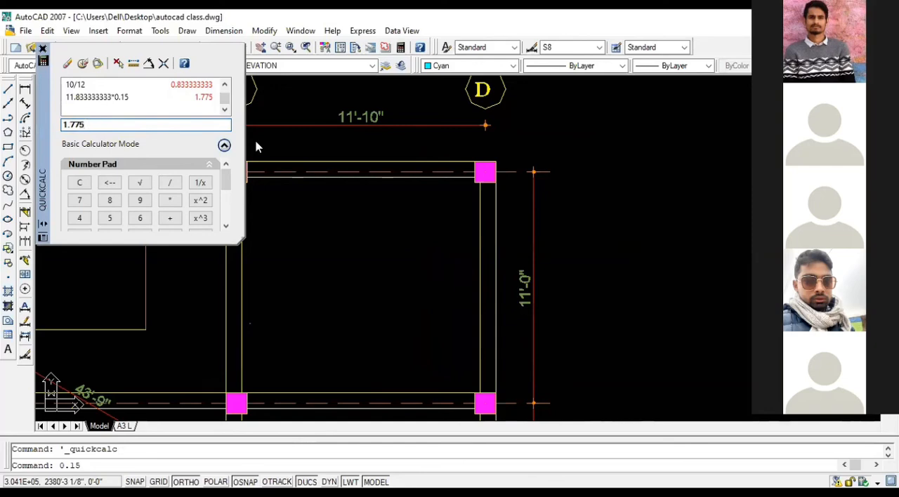
pyautogui.click(43, 49)
pyautogui.write('l')
pyautogui.press('Return')
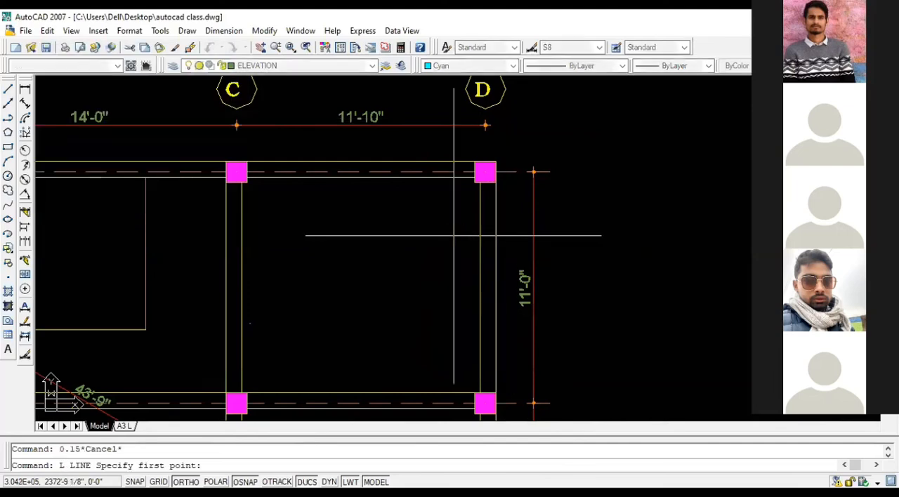
pyautogui.scroll(-2, 506, 211)
pyautogui.scroll(-4, 505, 210)
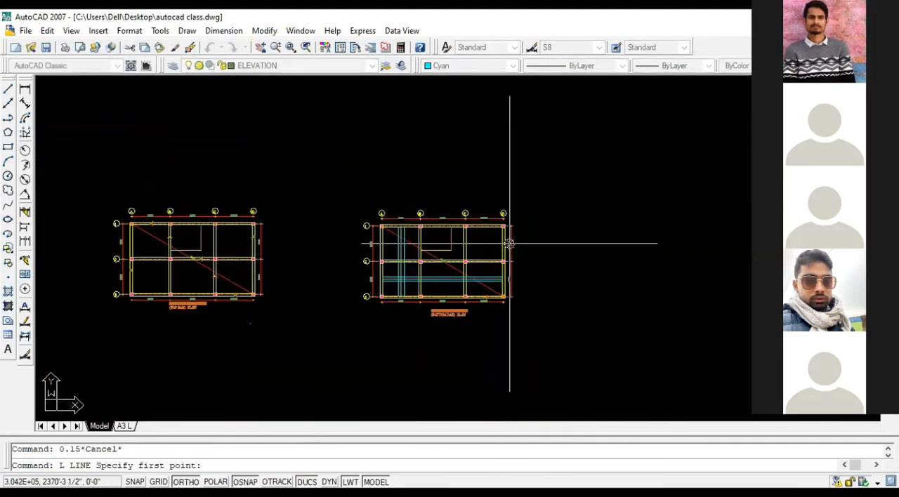
pyautogui.scroll(-7, 510, 243)
pyautogui.scroll(3, 346, 244)
pyautogui.scroll(-1, 323, 251)
pyautogui.moveTo(335, 251); pyautogui.dragTo(518, 234, button='middle')
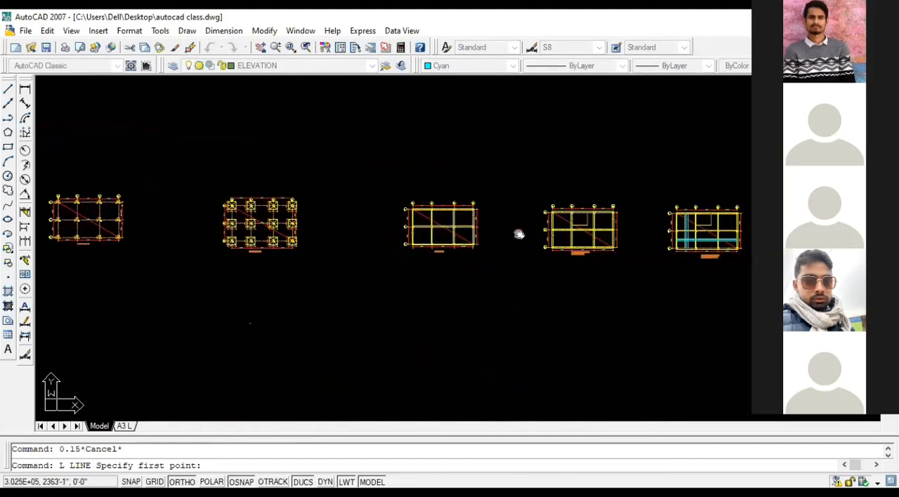
pyautogui.press('Escape')
pyautogui.scroll(6, 104, 214)
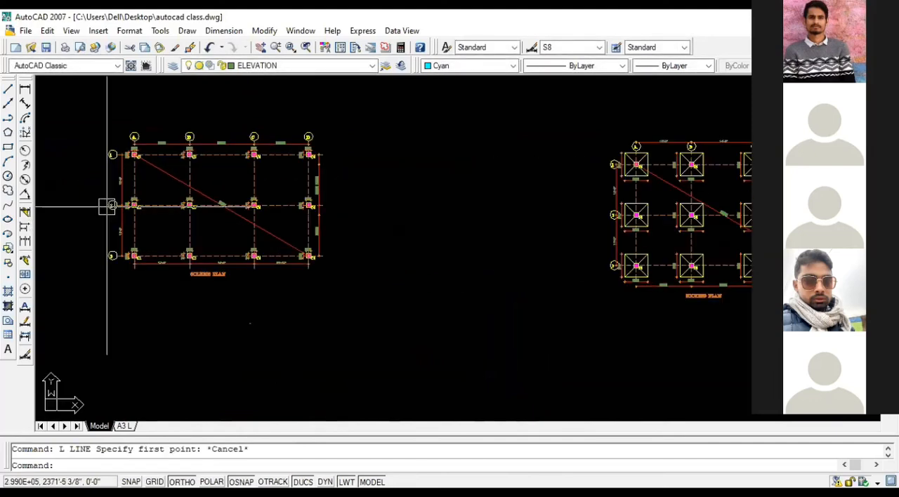
pyautogui.scroll(3, 190, 205)
pyautogui.click(485, 325)
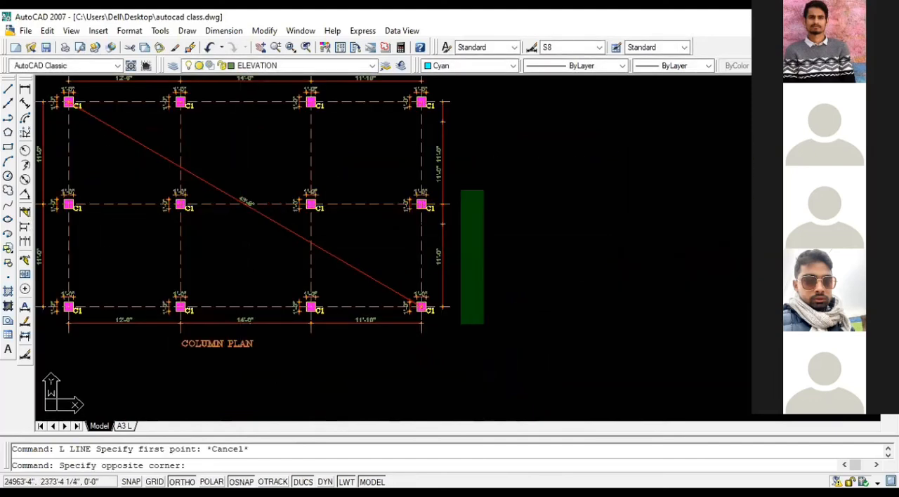
pyautogui.click(450, 89)
pyautogui.scroll(-2, 456, 230)
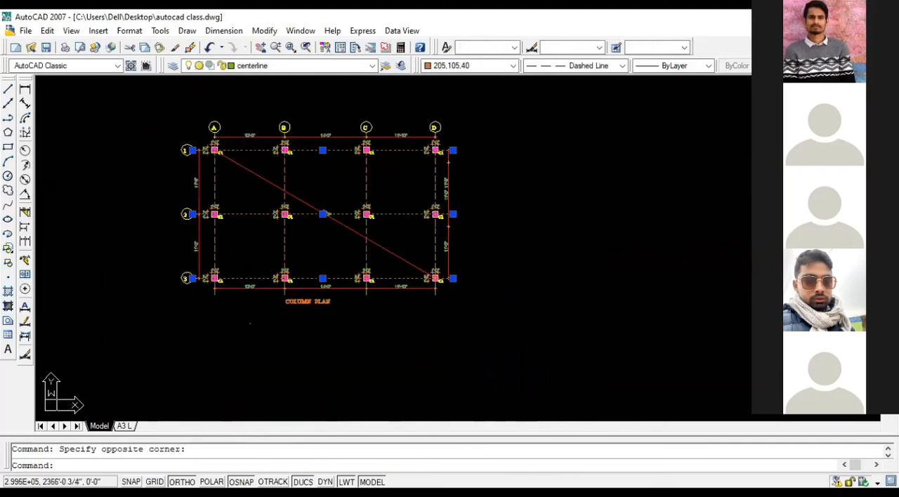
pyautogui.scroll(5, 314, 325)
pyautogui.scroll(-4, 429, 287)
pyautogui.moveTo(413, 70); pyautogui.dragTo(452, 210, button='middle')
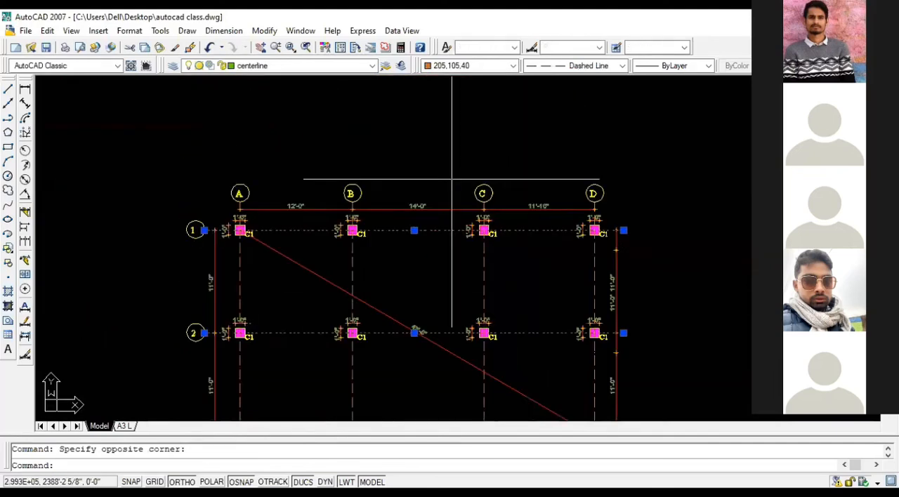
pyautogui.scroll(4, 651, 214)
pyautogui.click(747, 215)
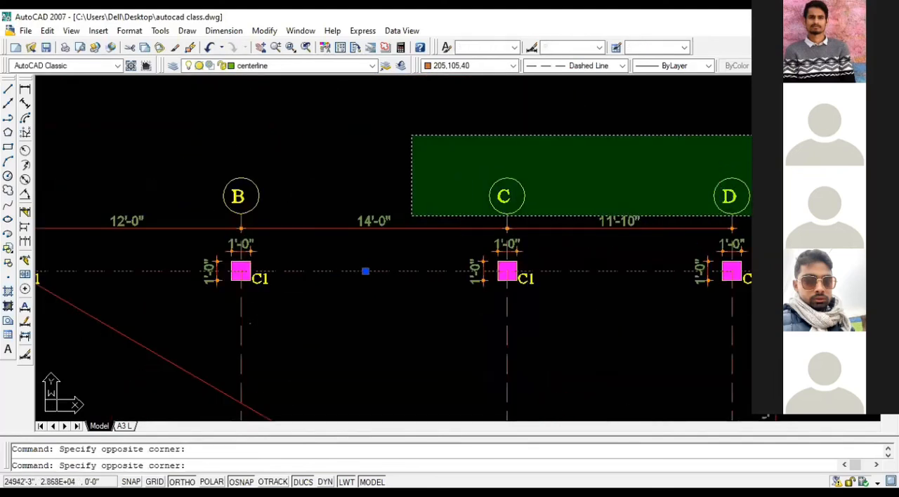
pyautogui.scroll(-4, 173, 121)
pyautogui.click(24, 118)
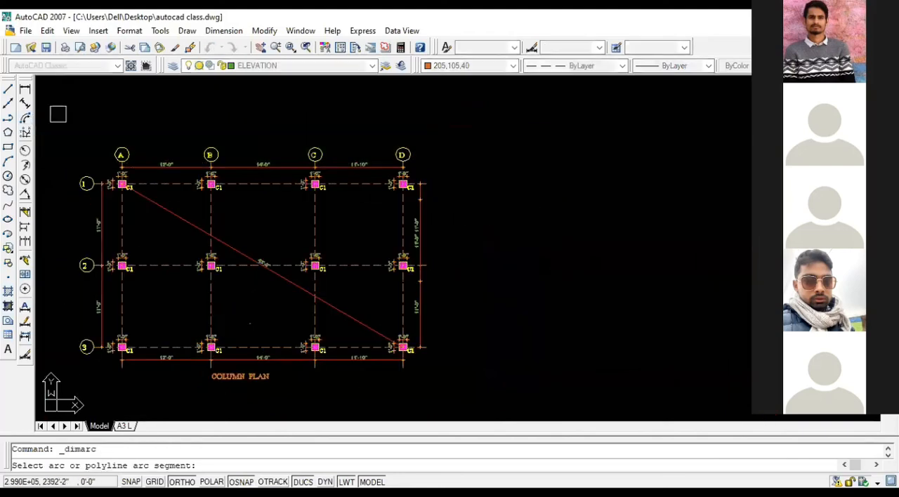
pyautogui.press('Escape')
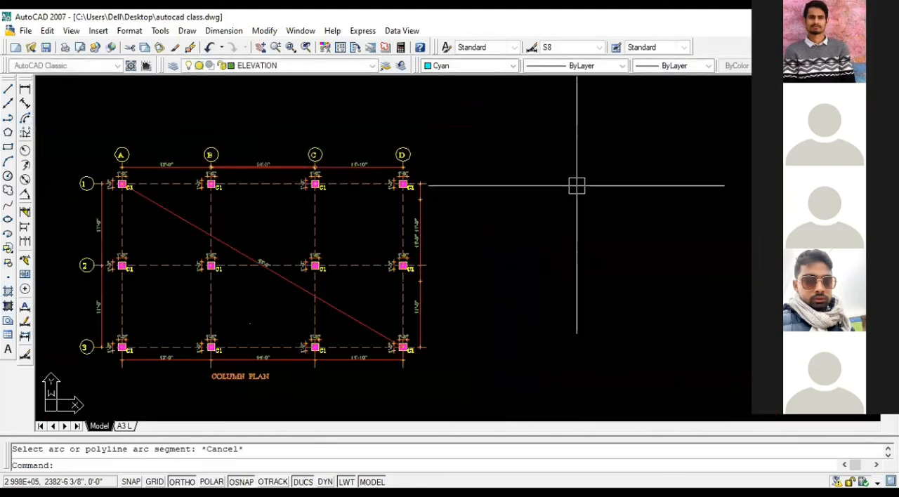
# Step: Copy the column plan's grid centerlines, grid bubbles and upper dimensions onto the top bar plan, aligning them at column A3's lower-left corner
pyautogui.scroll(-3, 572, 161)
pyautogui.scroll(5, 422, 161)
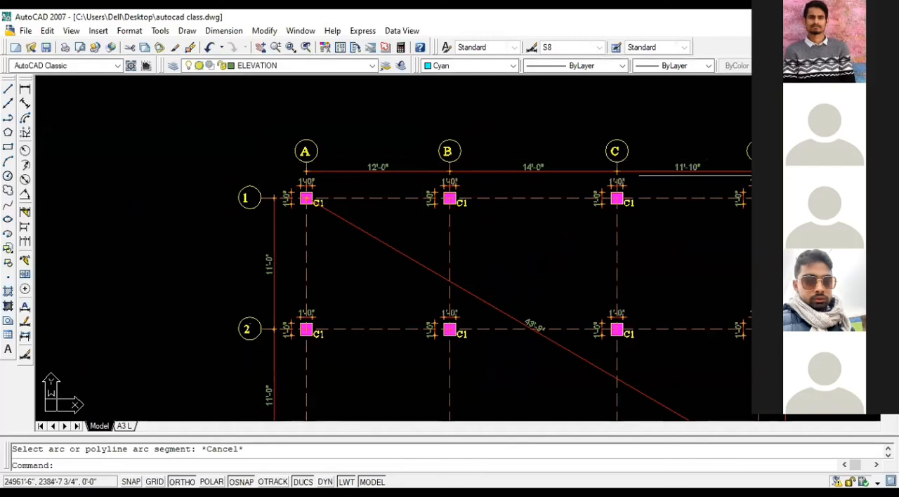
pyautogui.click(750, 167)
pyautogui.click(257, 110)
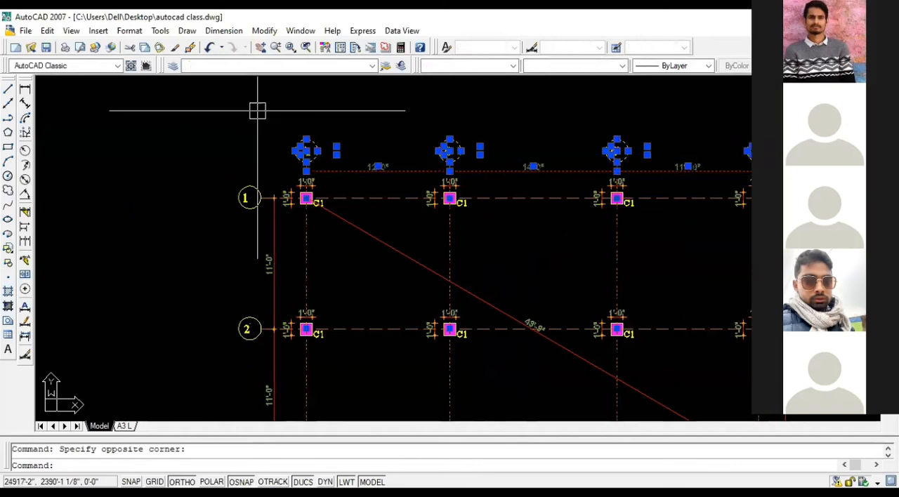
pyautogui.scroll(-3, 271, 128)
pyautogui.scroll(3, 273, 209)
pyautogui.click(245, 307)
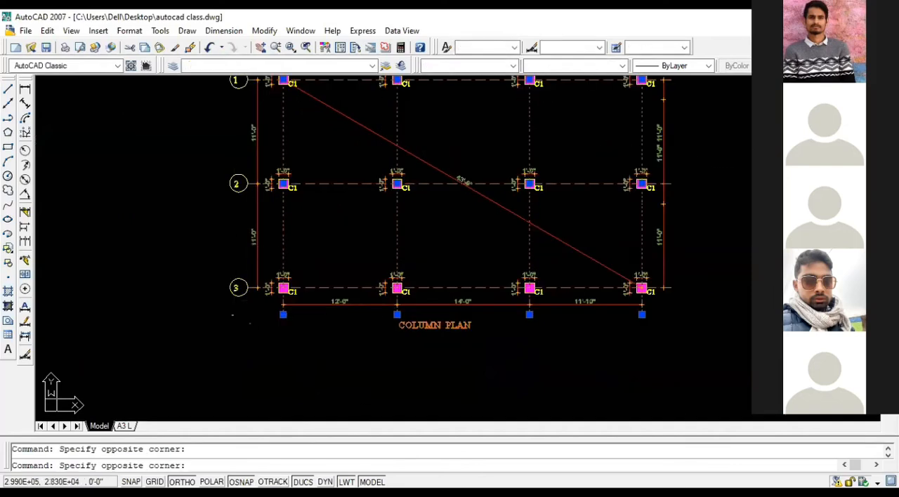
pyautogui.scroll(-4, 232, 304)
pyautogui.scroll(5, 232, 292)
pyautogui.press('Escape')
pyautogui.scroll(-4, 232, 293)
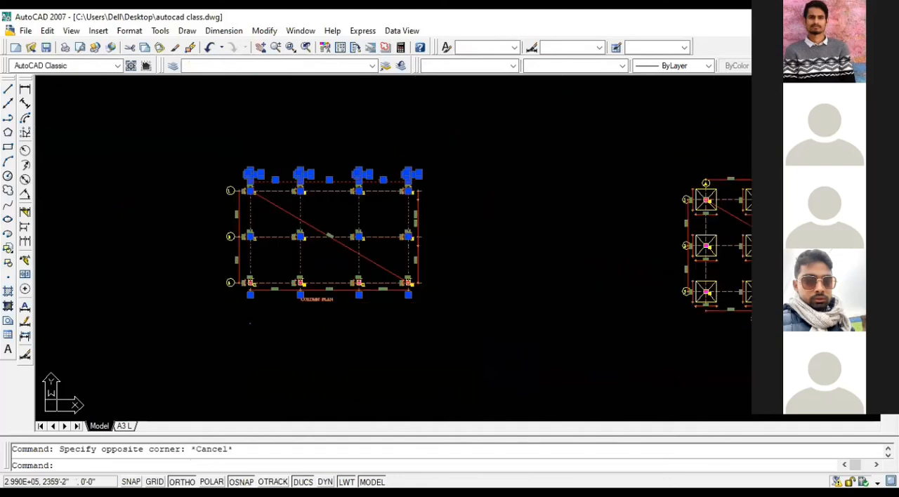
pyautogui.scroll(4, 232, 292)
pyautogui.click(231, 293)
pyautogui.scroll(-2, 203, 253)
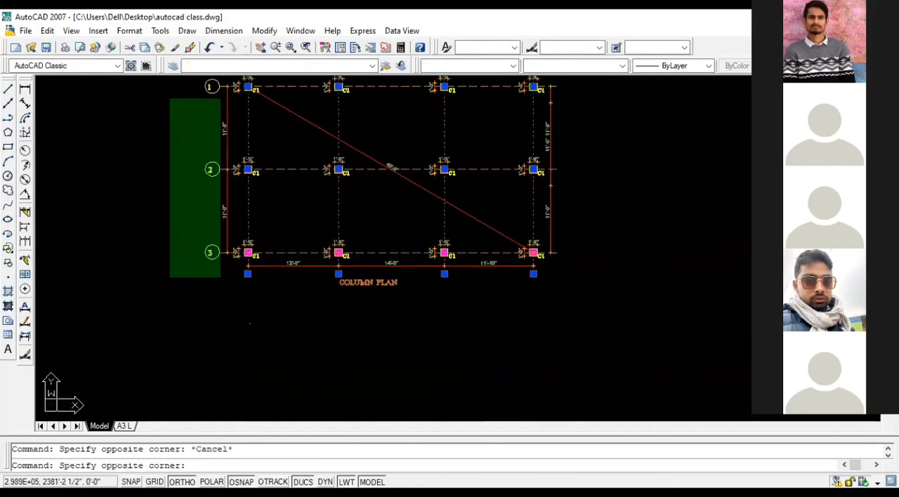
pyautogui.click(170, 79)
pyautogui.write('co')
pyautogui.press('Return')
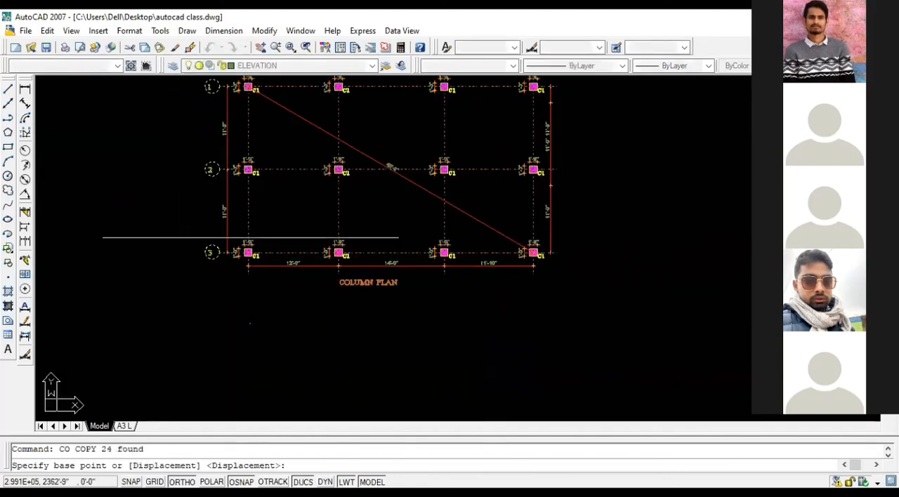
pyautogui.scroll(4, 231, 254)
pyautogui.scroll(2, 232, 254)
pyautogui.click(238, 275)
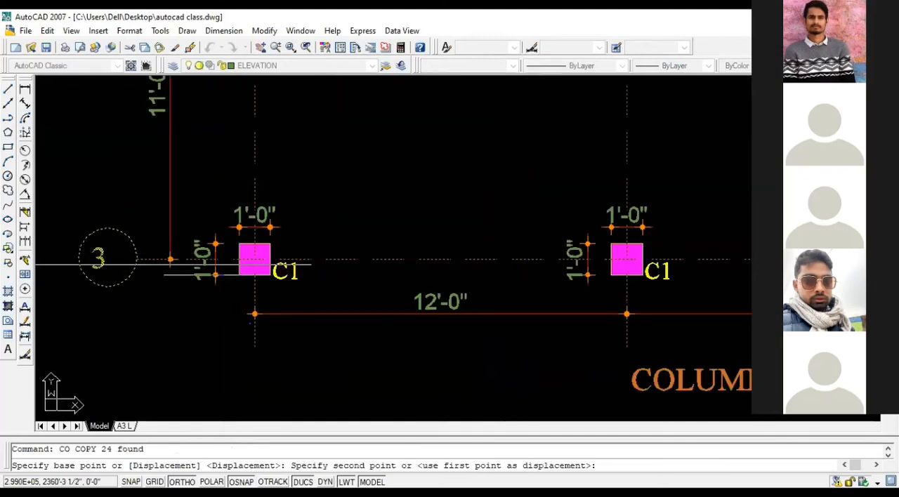
pyautogui.scroll(-7, 235, 273)
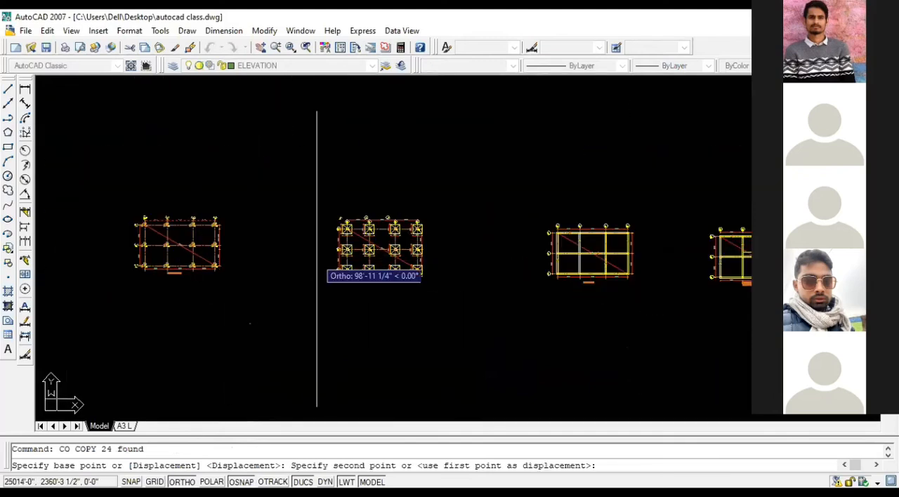
pyautogui.scroll(-6, 468, 260)
pyautogui.scroll(5, 554, 257)
pyautogui.scroll(4, 442, 276)
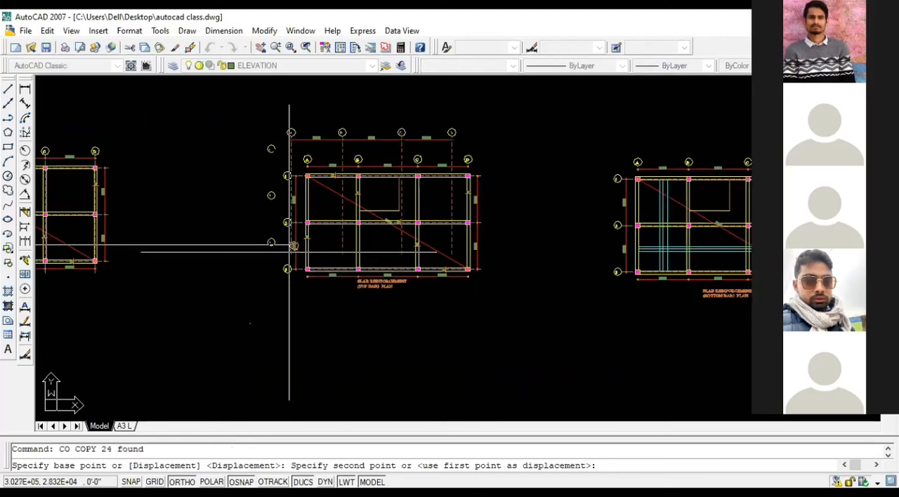
pyautogui.scroll(-4, 96, 220)
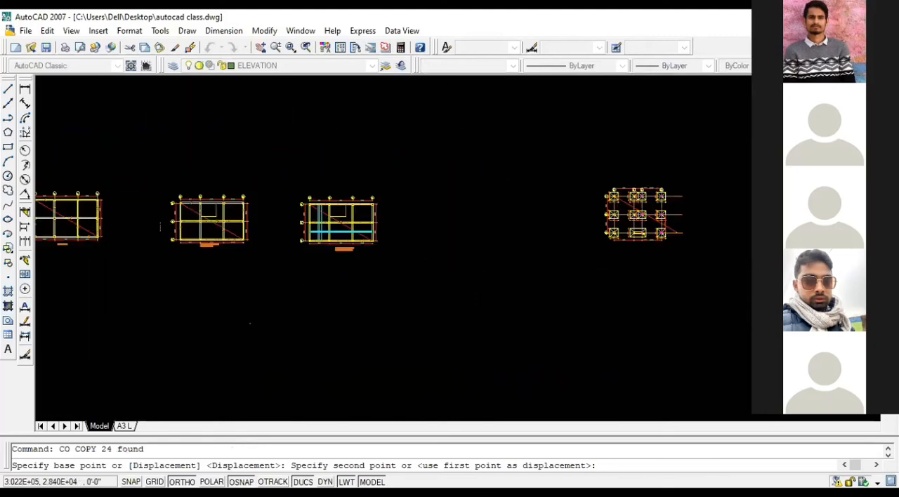
pyautogui.scroll(5, 98, 221)
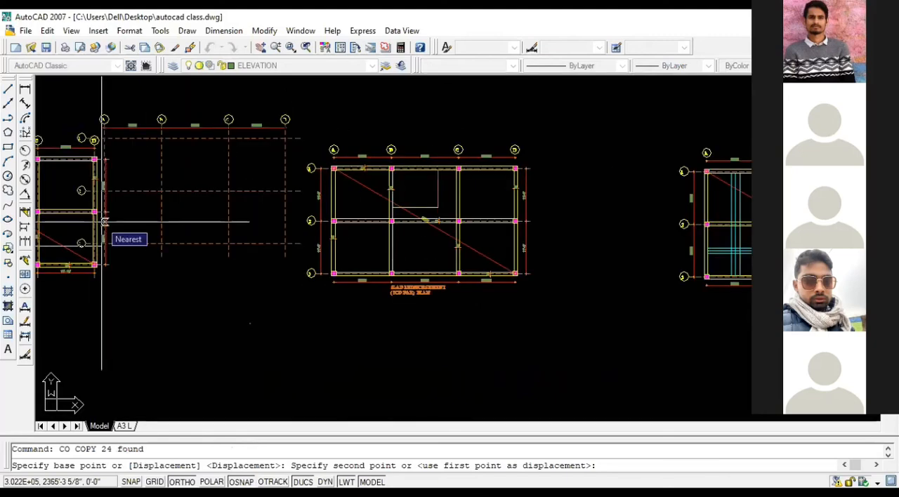
pyautogui.scroll(6, 358, 284)
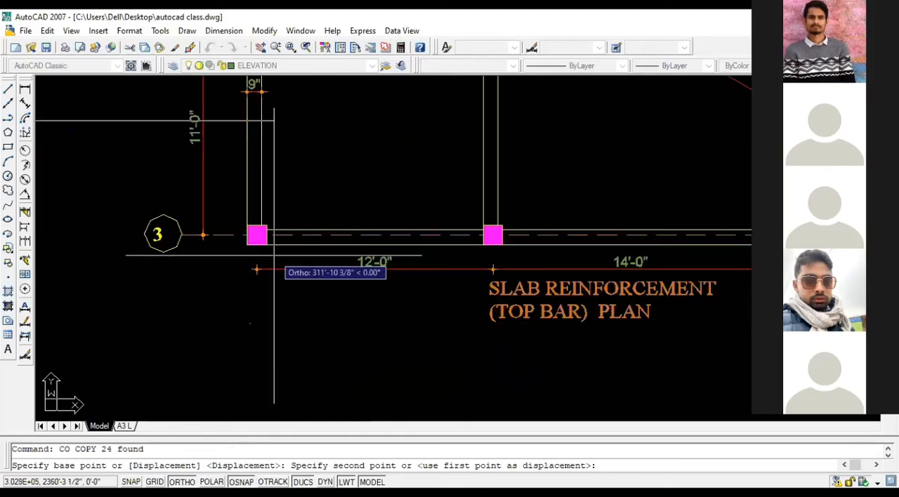
pyautogui.click(247, 245)
# Step: Place a second copy of the grid centerlines on the bottom bar plan at column A3's lower-left corner and end the copying
pyautogui.scroll(-6, 198, 262)
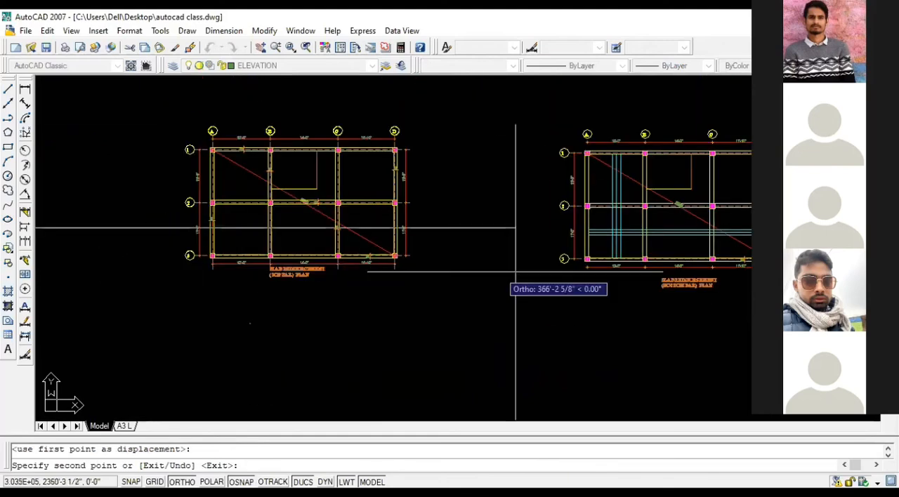
pyautogui.scroll(5, 561, 260)
pyautogui.click(618, 261)
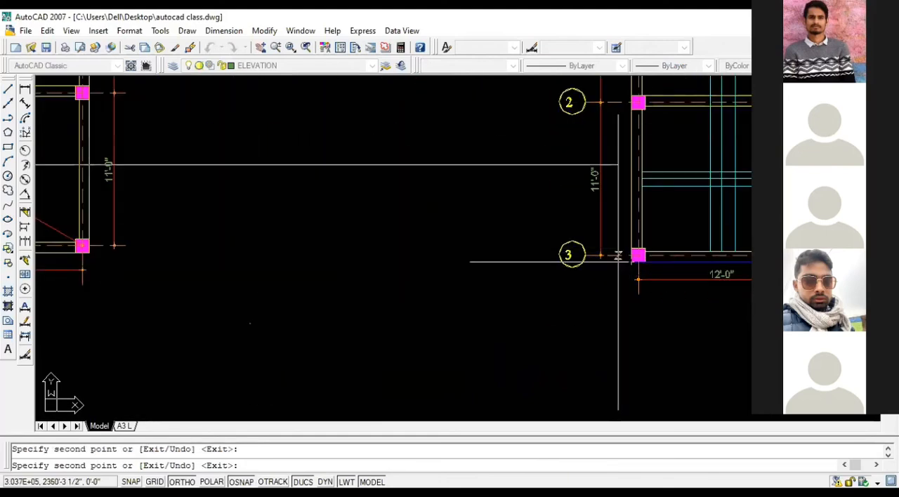
pyautogui.scroll(-6, 618, 257)
pyautogui.press('Escape')
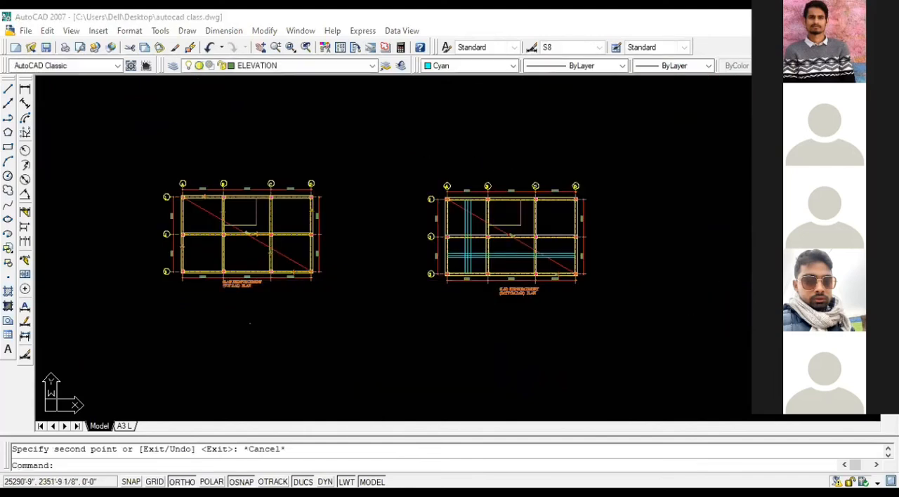
# Step: Recheck the calculated bend distance for the bay between grids C and D in QuickCalc
pyautogui.scroll(9, 556, 223)
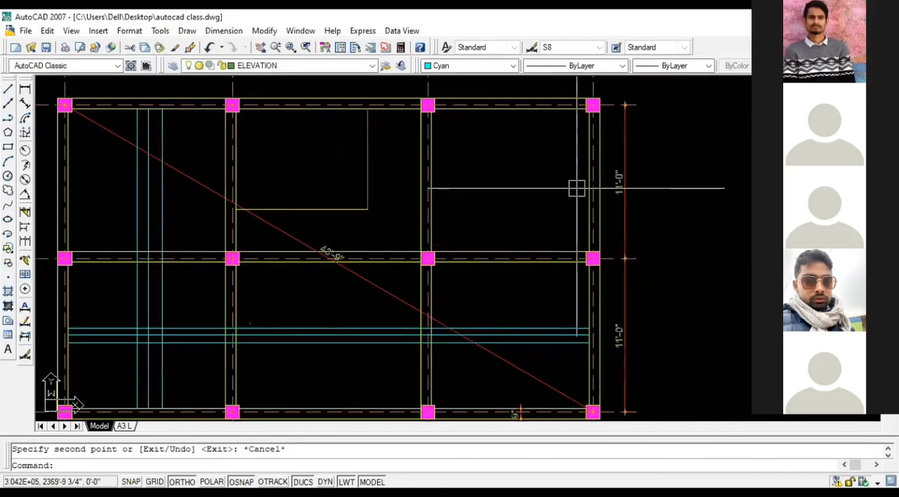
pyautogui.write('l')
pyautogui.press('Return')
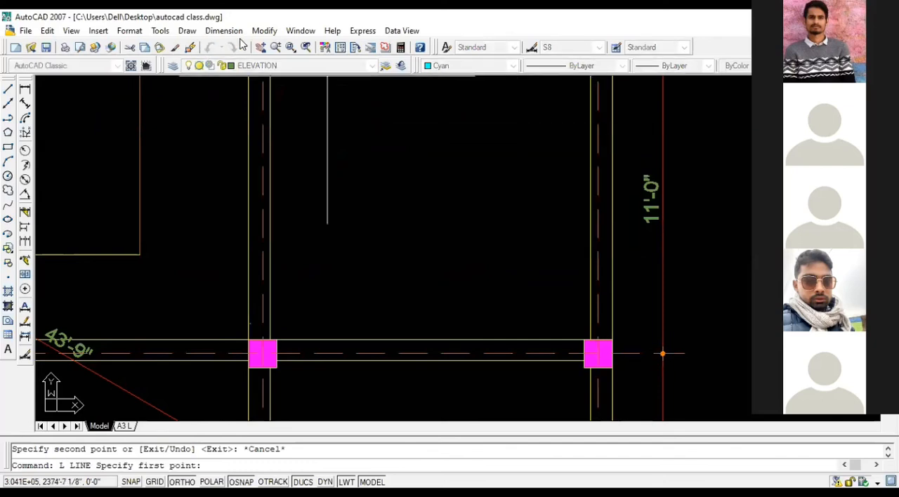
pyautogui.press('Escape')
pyautogui.click(404, 51)
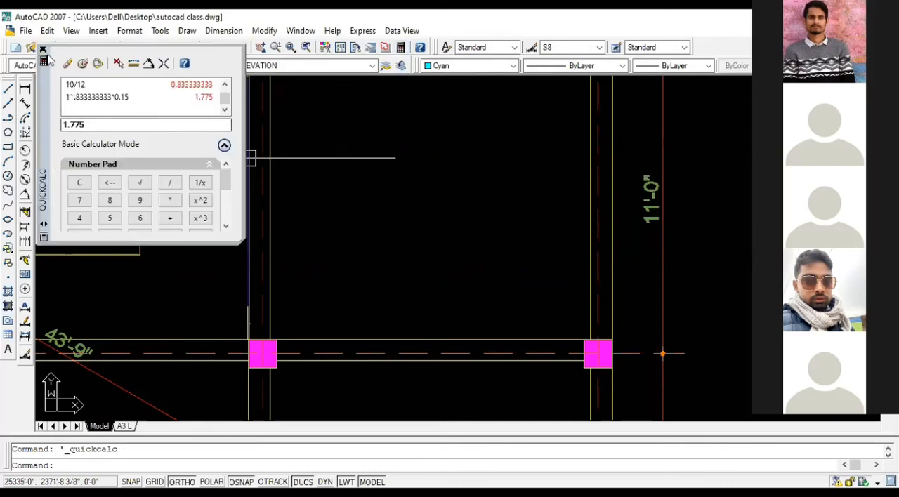
pyautogui.click(43, 52)
# Step: Draw a 1.775' horizontal line from the grid D centerline toward grid C, between grids 1 and 2 of the bottom bar plan
pyautogui.write('l')
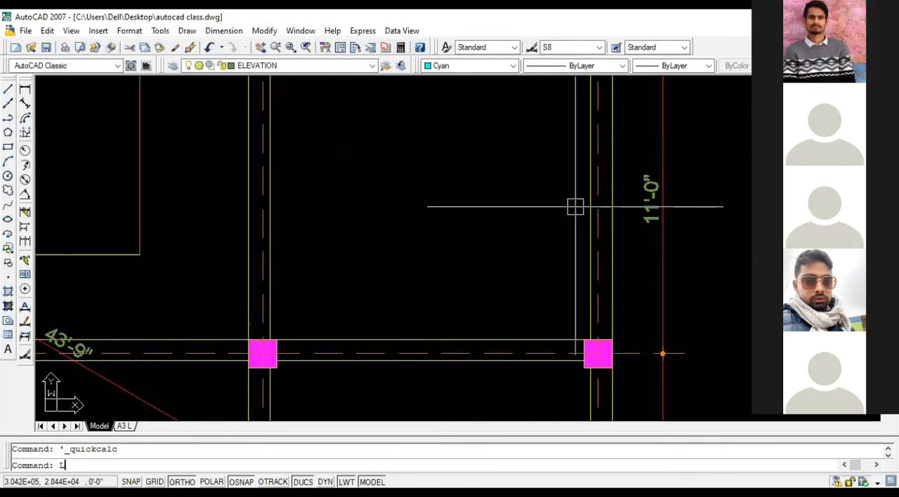
pyautogui.press('Return')
pyautogui.click(596, 141)
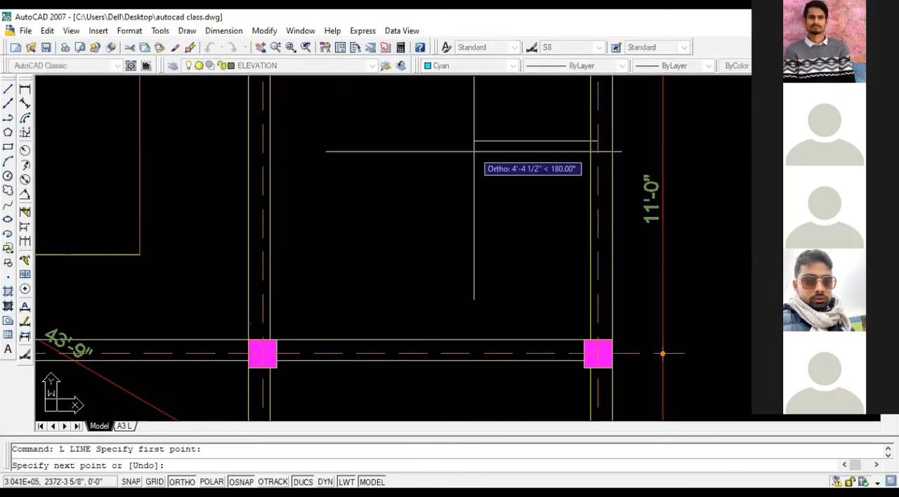
pyautogui.write('1.7')
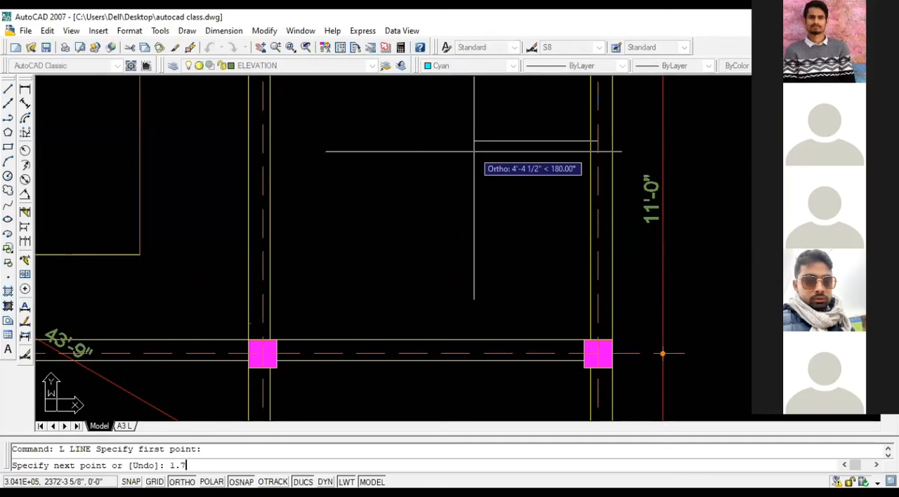
pyautogui.write("7'")
pyautogui.press('BackSpace')
pyautogui.press('Return')
pyautogui.scroll(3, 552, 155)
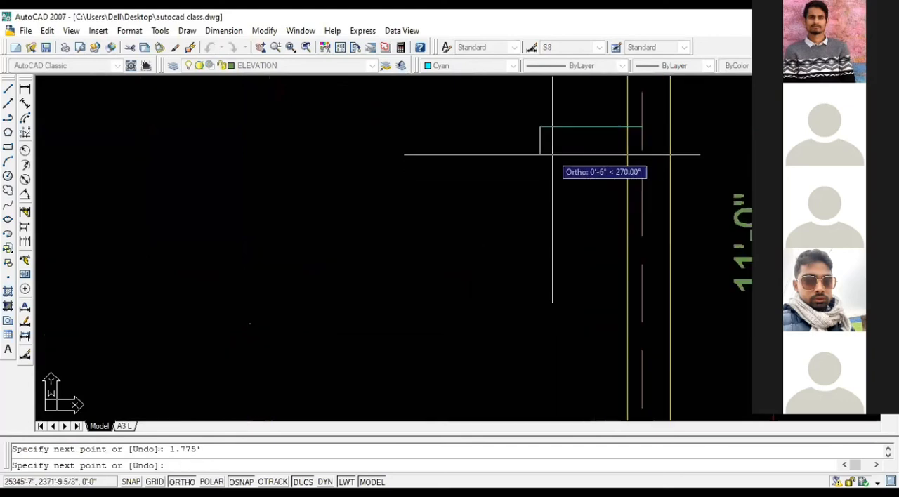
pyautogui.press('Escape')
pyautogui.scroll(-3, 612, 232)
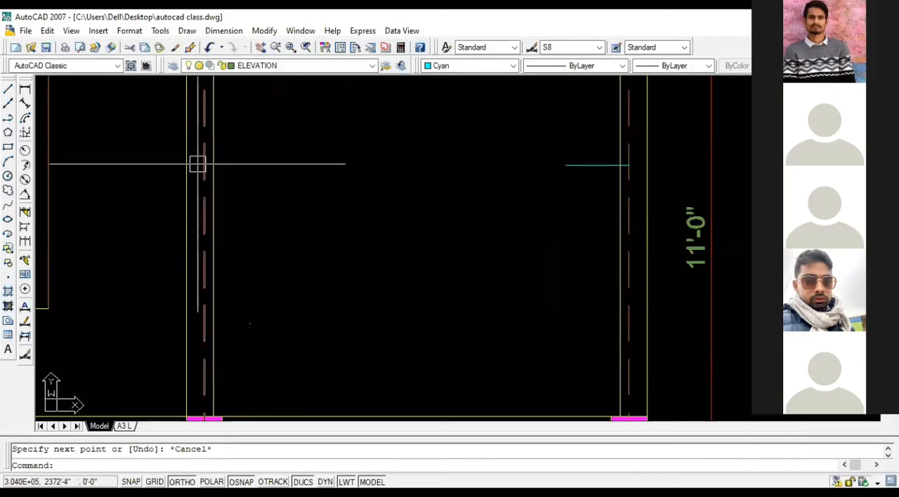
# Step: Calculate 25% of the span between grids C and D in QuickCalc with the expression 11.833333333*0.25
pyautogui.scroll(-3, 373, 183)
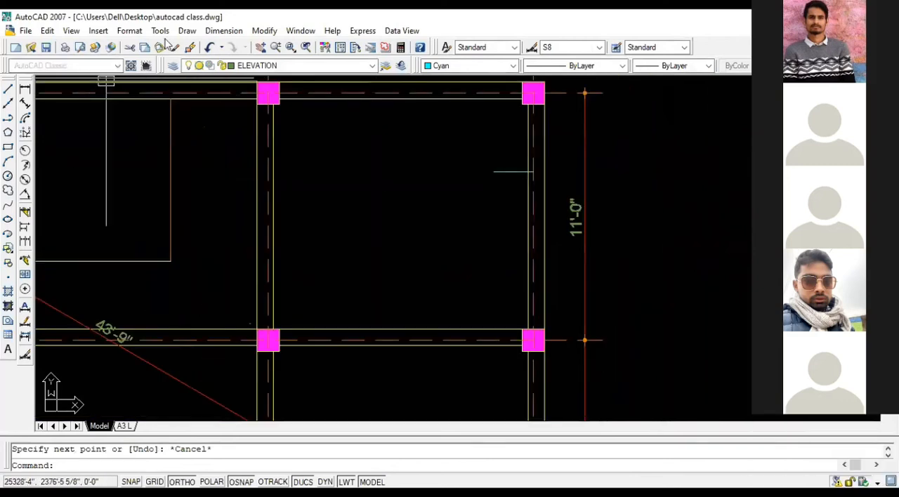
pyautogui.click(399, 48)
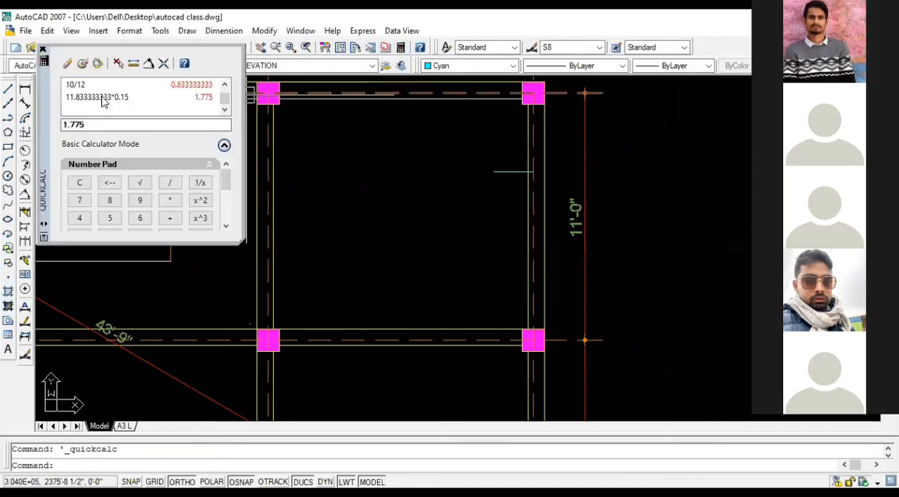
pyautogui.click(67, 99)
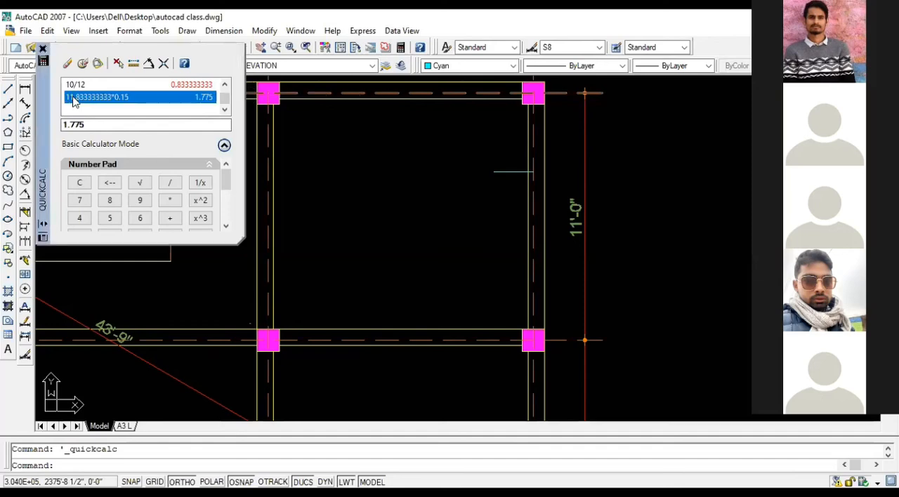
pyautogui.doubleClick(73, 98)
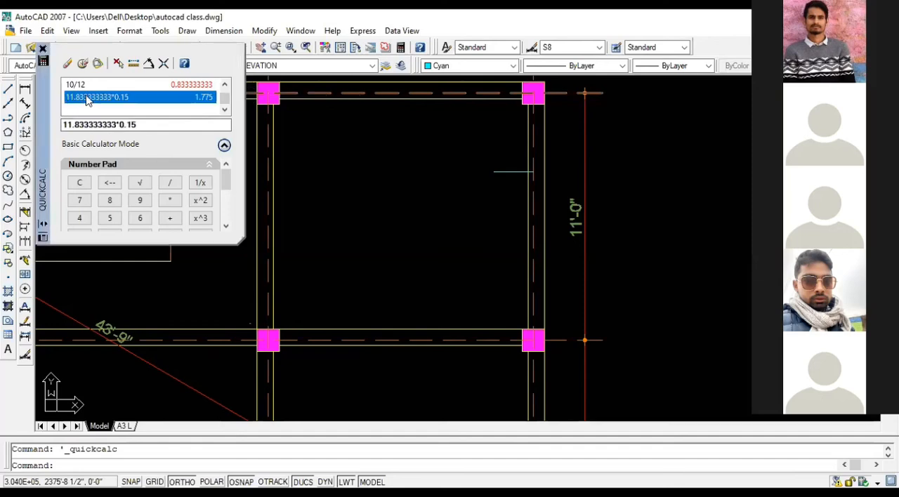
pyautogui.click(137, 125)
pyautogui.moveTo(137, 126); pyautogui.dragTo(129, 125)
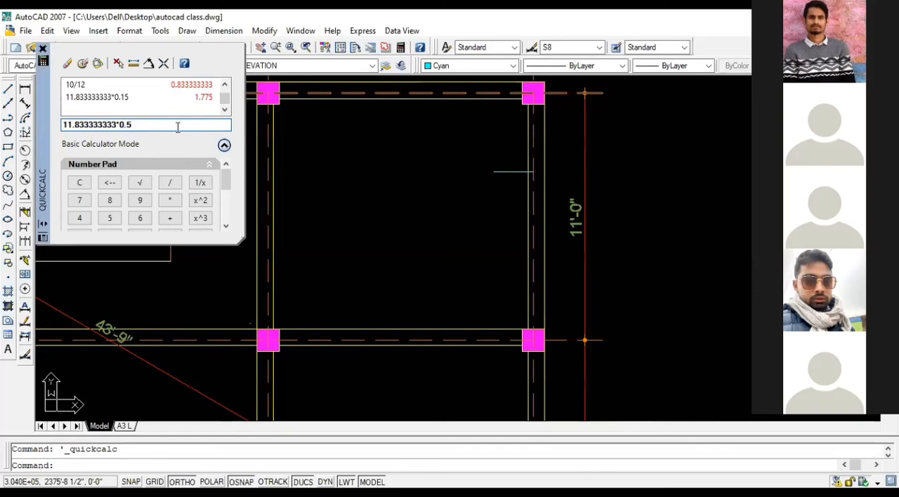
pyautogui.write('55')
pyautogui.press('BackSpace')
pyautogui.press('Left')
pyautogui.write('2')
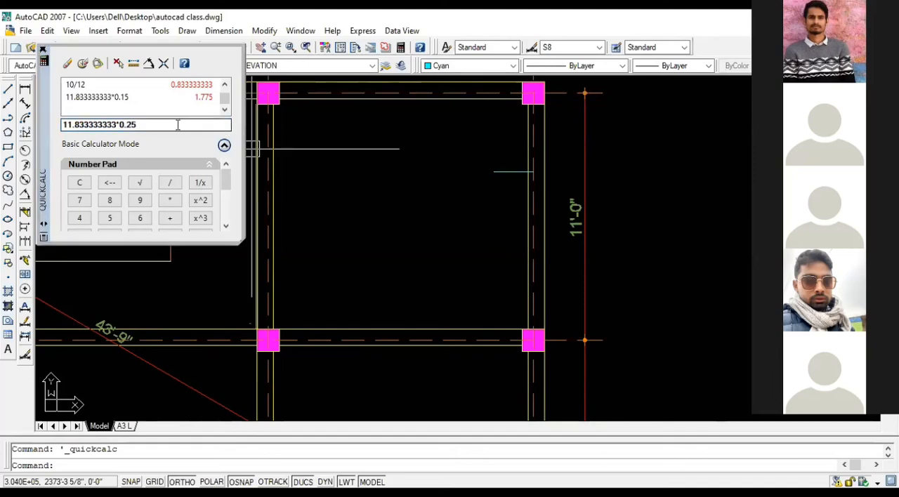
pyautogui.press('Return')
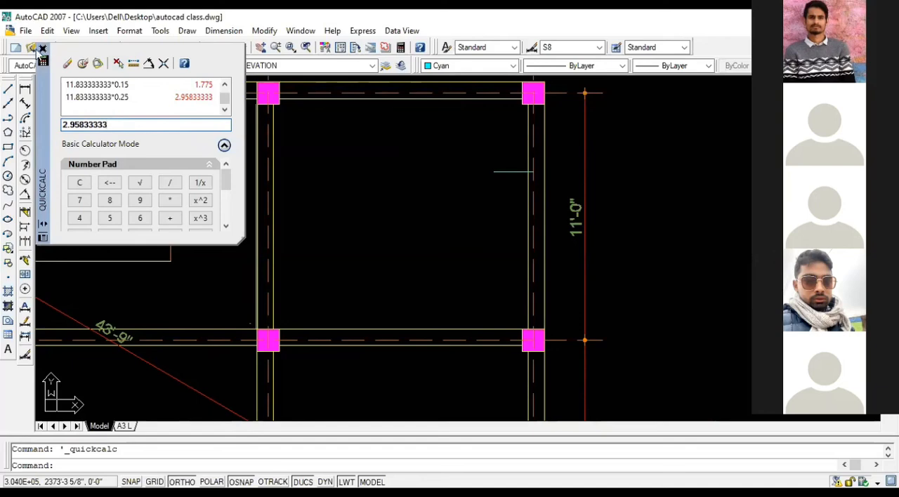
pyautogui.click(43, 51)
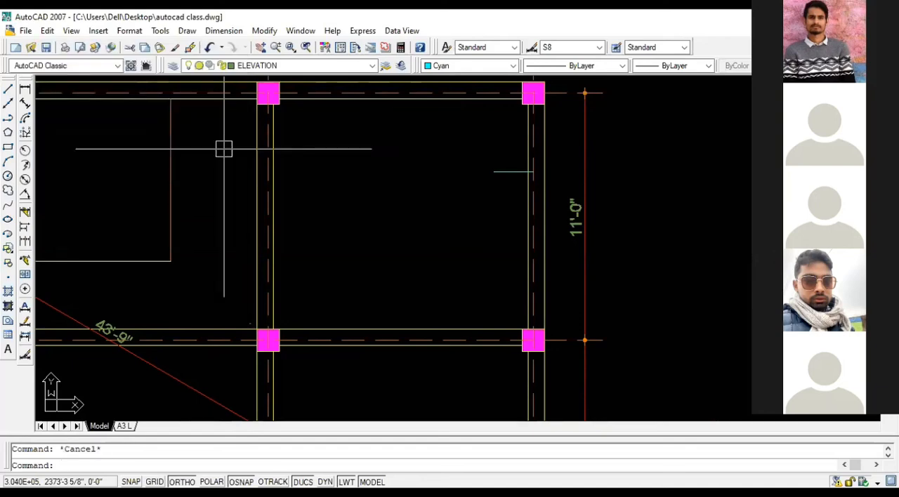
# Step: Draw a 2.958' horizontal line from the grid C centerline toward grid D, level with the short line at grid D
pyautogui.write('l')
pyautogui.press('Return')
pyautogui.click(266, 171)
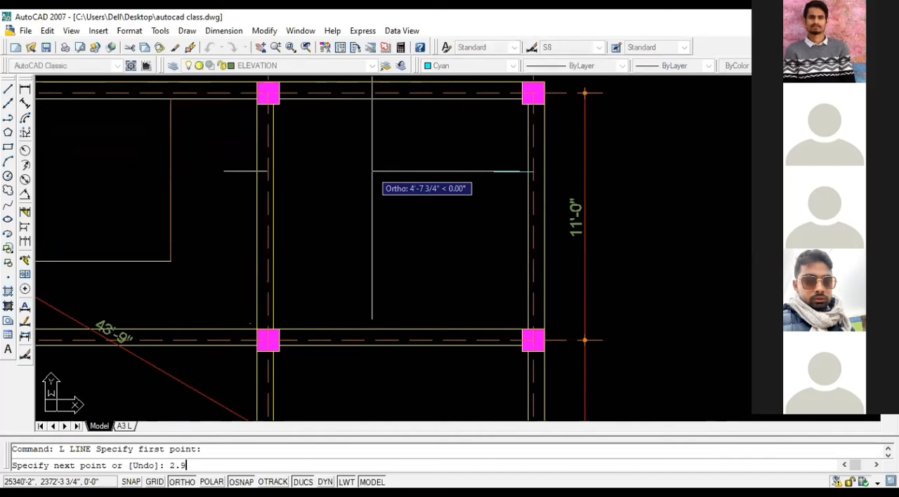
pyautogui.write('2.958')
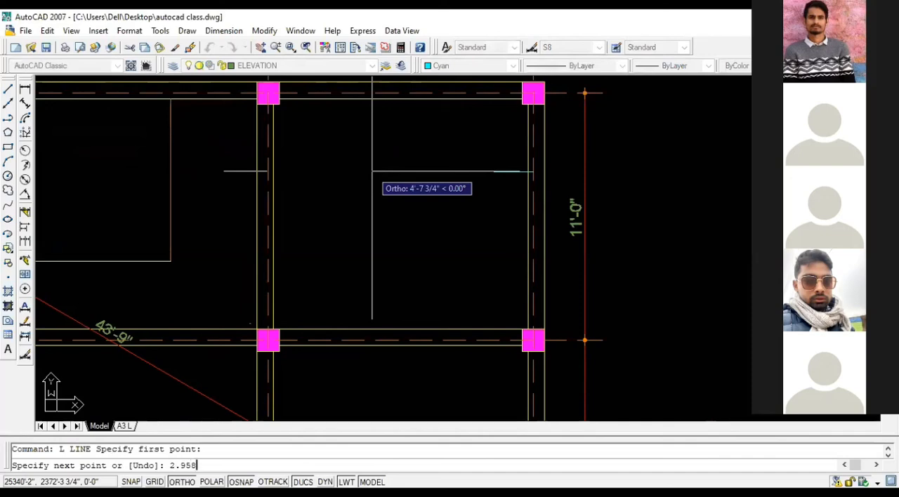
pyautogui.press('Return')
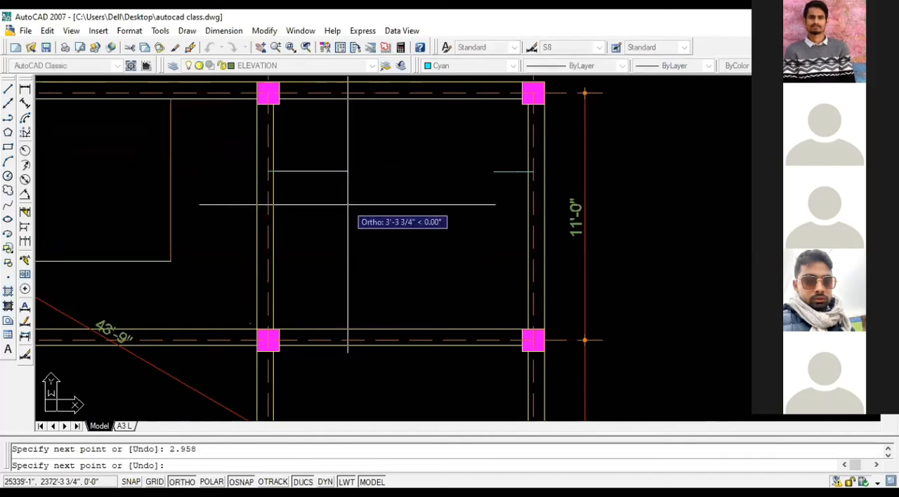
pyautogui.hotkey('ctrl', 'z')
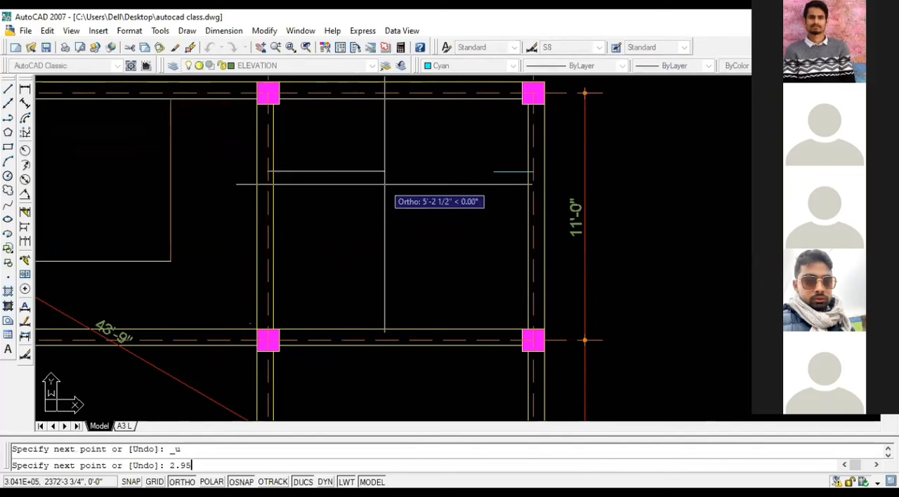
pyautogui.press('Return')
pyautogui.press('Escape')
pyautogui.scroll(2, 306, 175)
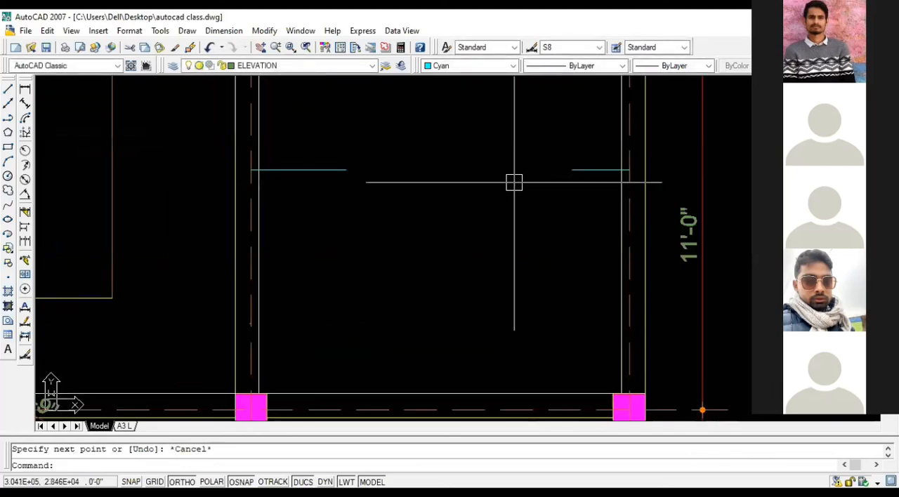
# Step: Draw a horizontal line joining the grid D and grid C centerlines along the two short lines
pyautogui.write('l')
pyautogui.press('Return')
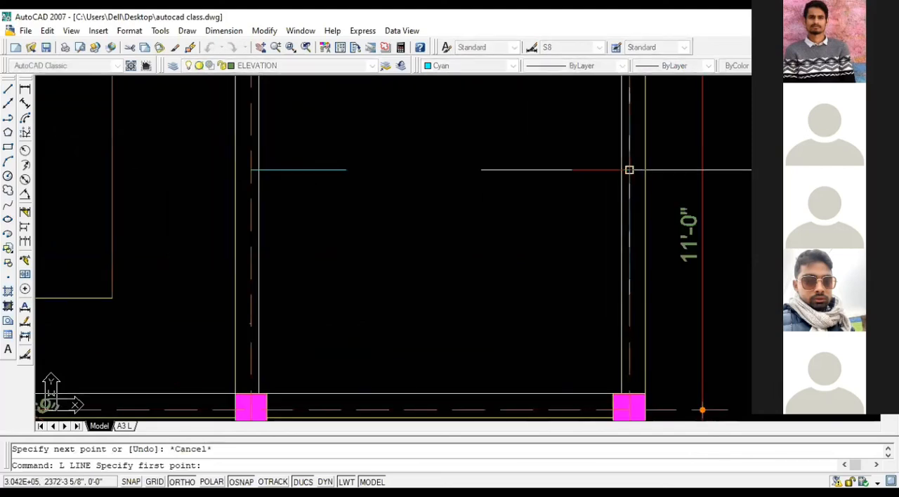
pyautogui.click(629, 169)
pyautogui.scroll(1, 242, 176)
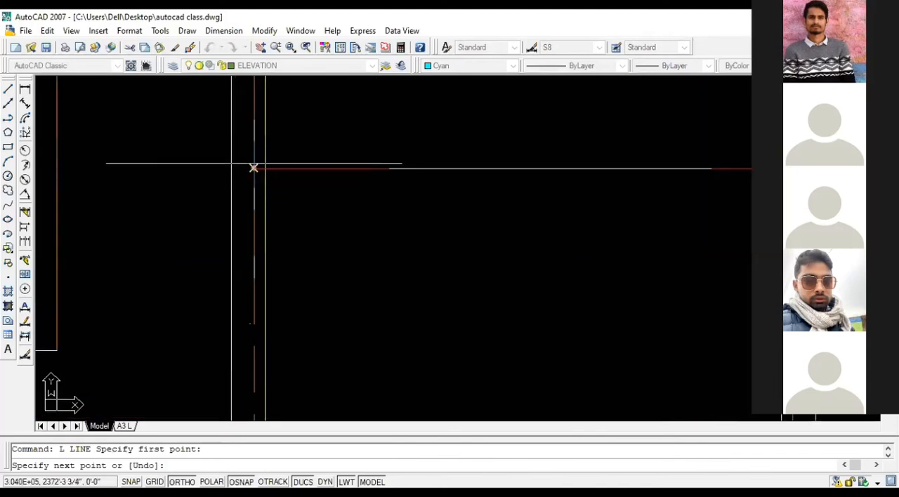
pyautogui.click(253, 168)
pyautogui.press('Escape')
# Step: Try to move the full-span line downward, cancel the move, and erase the line
pyautogui.click(514, 167)
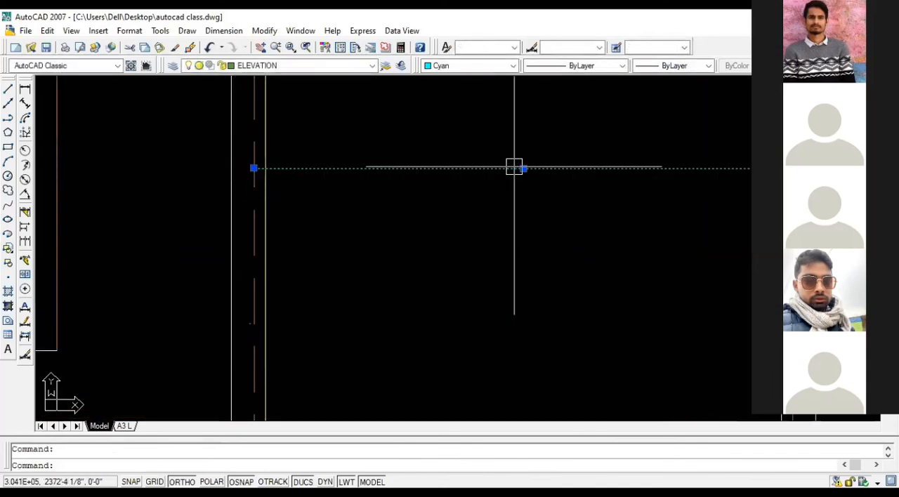
pyautogui.write('m')
pyautogui.press('Return')
pyautogui.click(517, 134)
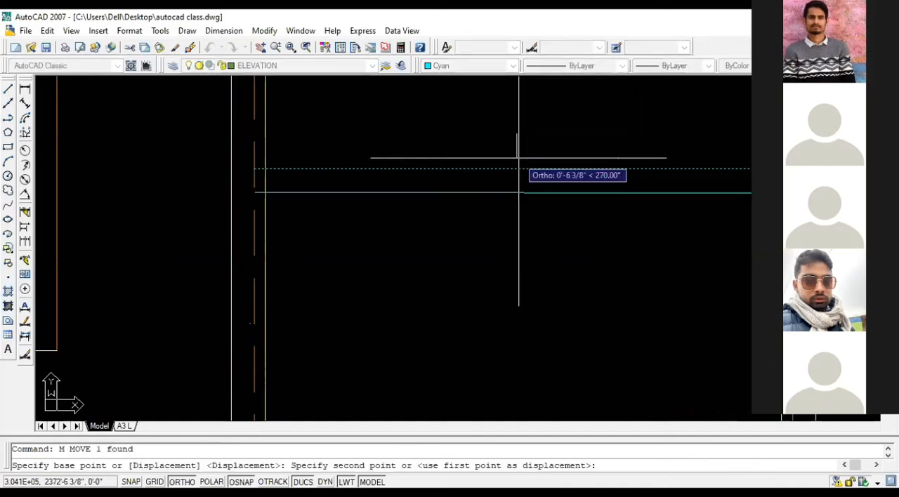
pyautogui.press('Return')
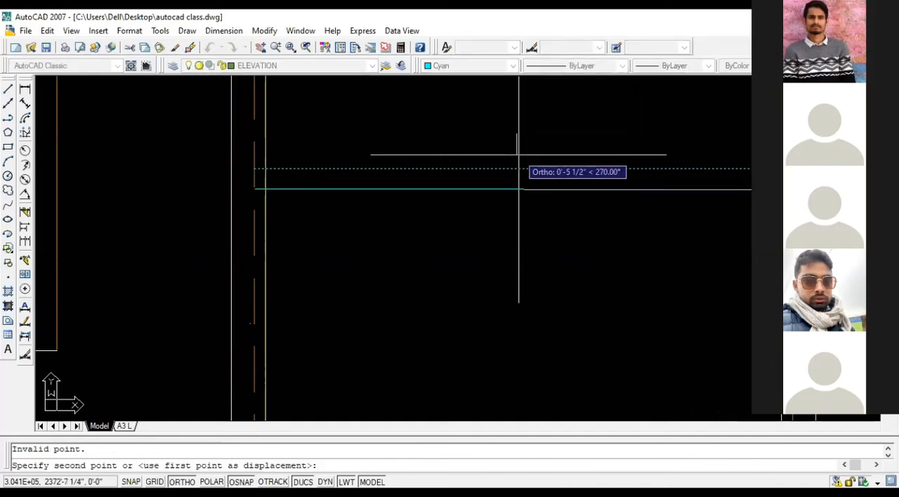
pyautogui.press('Escape')
pyautogui.click(532, 169)
pyautogui.press('Delete')
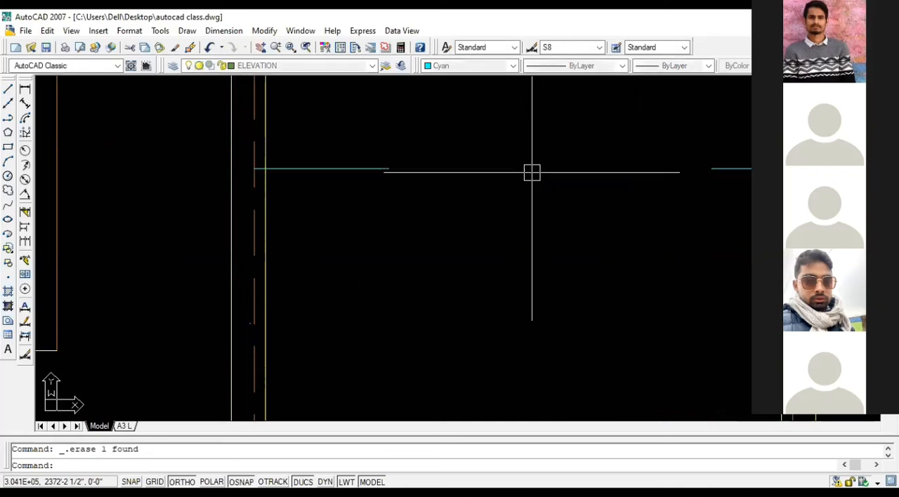
# Step: Draw a horizontal line from the grid D centerline to the grid C centerline, slightly below the two short lines
pyautogui.write('L')
pyautogui.press('space')
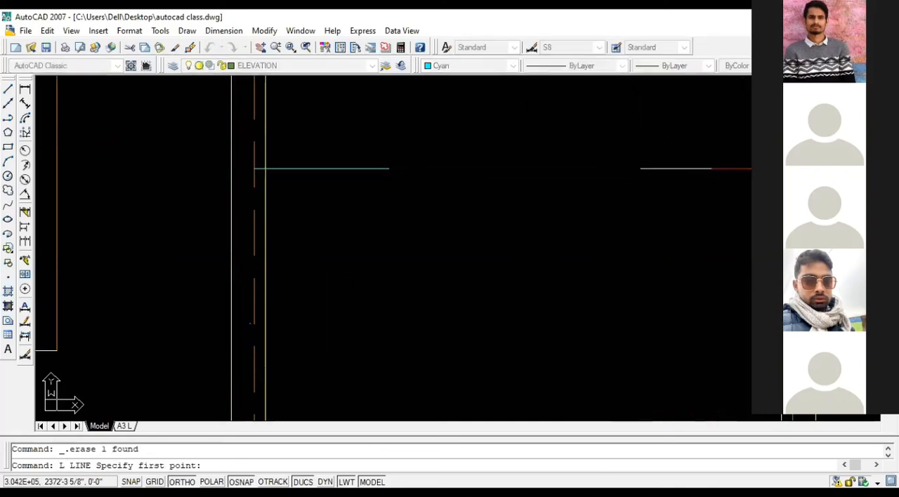
pyautogui.click(795, 182)
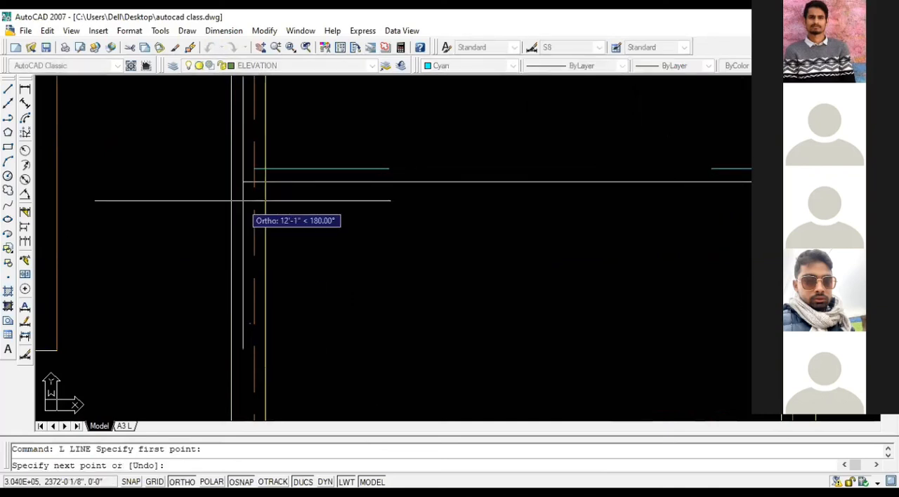
pyautogui.click(252, 183)
pyautogui.press('Escape')
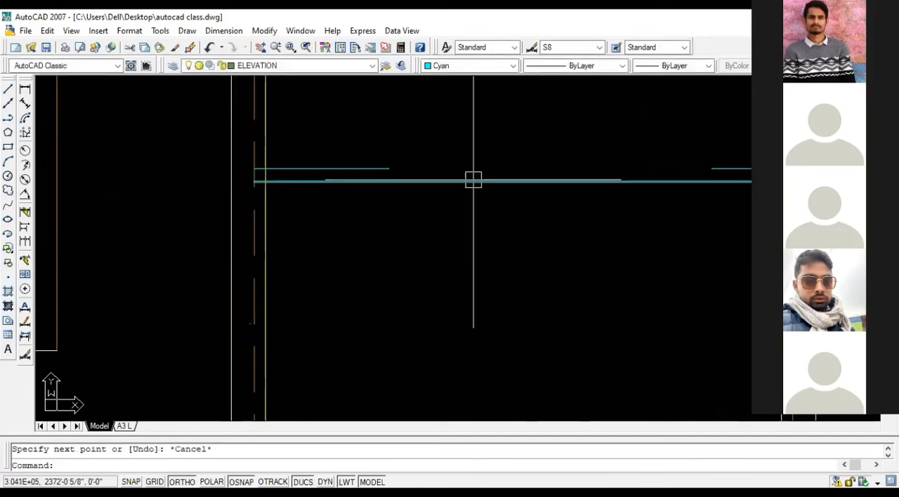
# Step: Move the full-span line up so it lies level with the two short lines
pyautogui.click(474, 182)
pyautogui.write('M')
pyautogui.press('space')
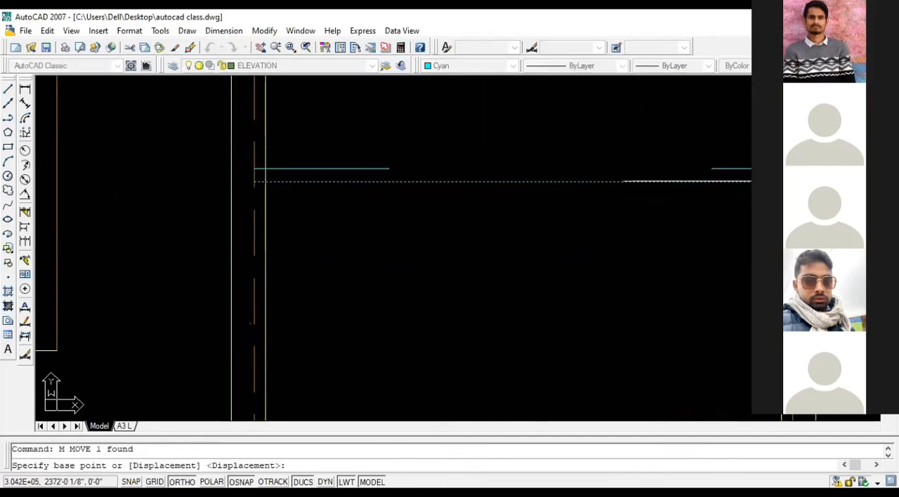
pyautogui.click(531, 182)
pyautogui.click(532, 169)
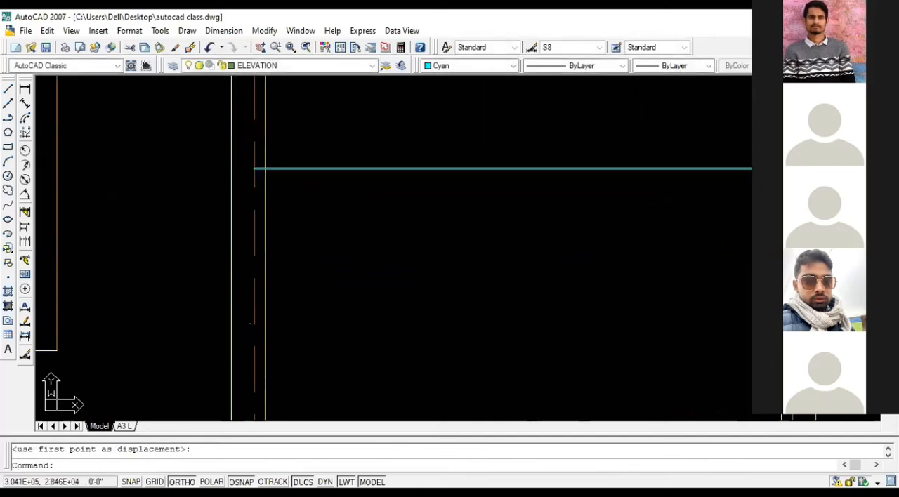
# Step: Copy the full-span line 3" downward and erase the original lying over the short lines
pyautogui.click(531, 170)
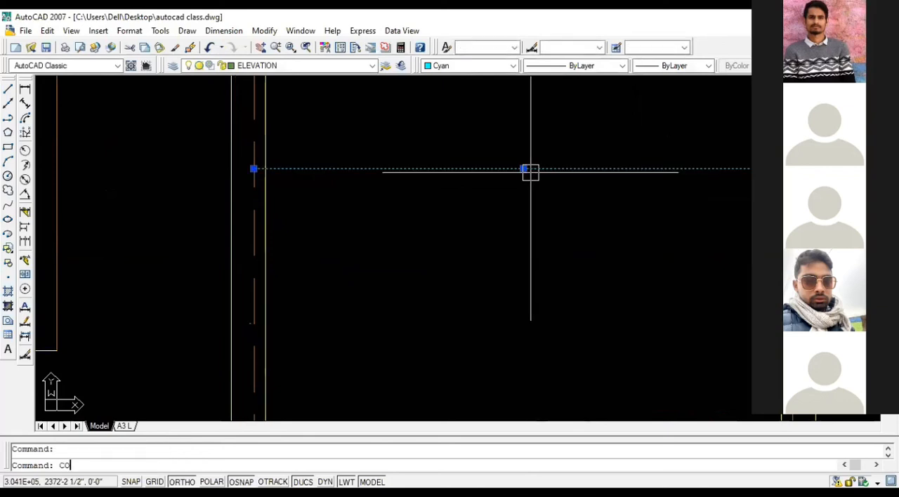
pyautogui.write('CO')
pyautogui.press('space')
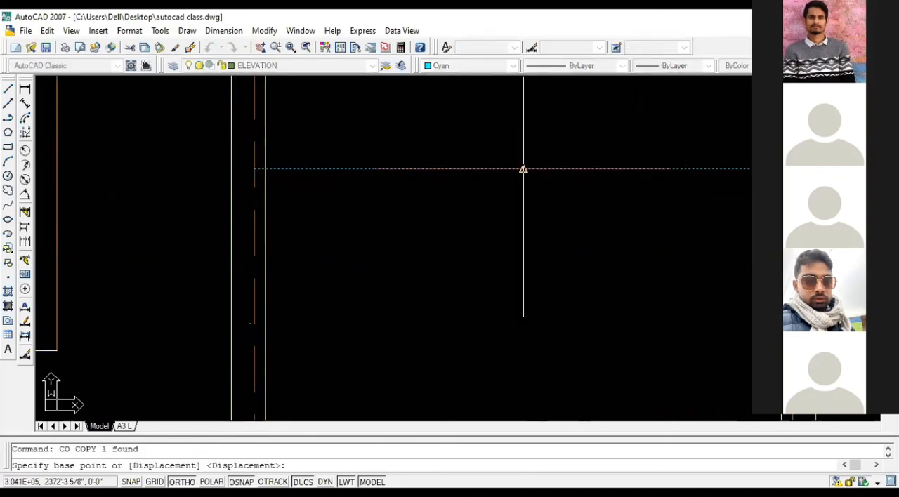
pyautogui.click(523, 169)
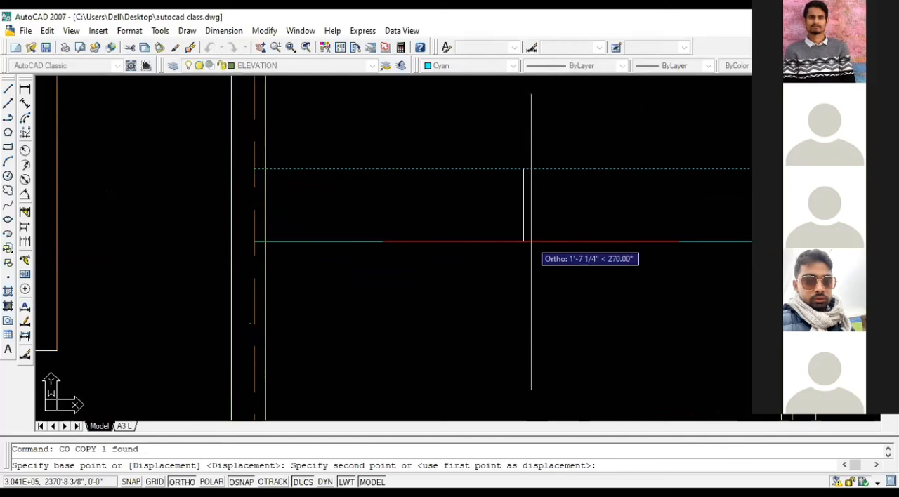
pyautogui.write('3')
pyautogui.press('Return')
pyautogui.press('Escape')
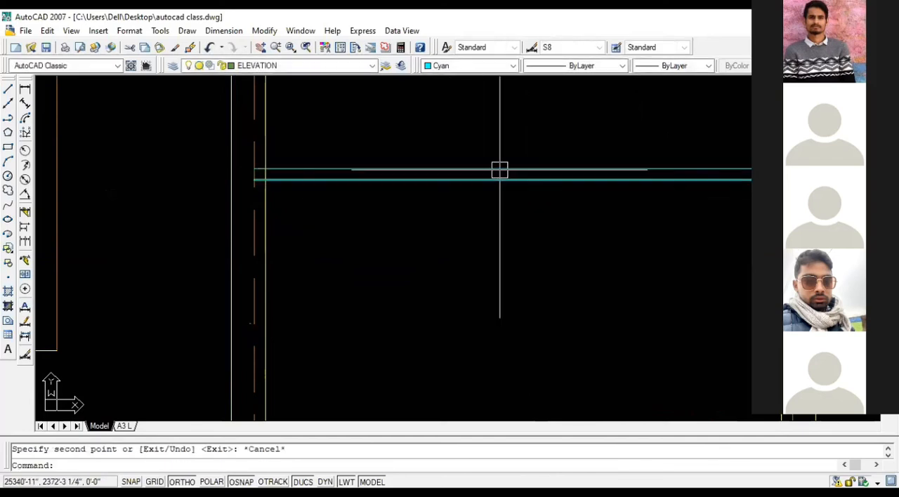
pyautogui.click(505, 168)
pyautogui.press('Delete')
# Step: Draw an inclined segment from the inner end of the short line at grid C down to the full-span line
pyautogui.write('L')
pyautogui.press('Return')
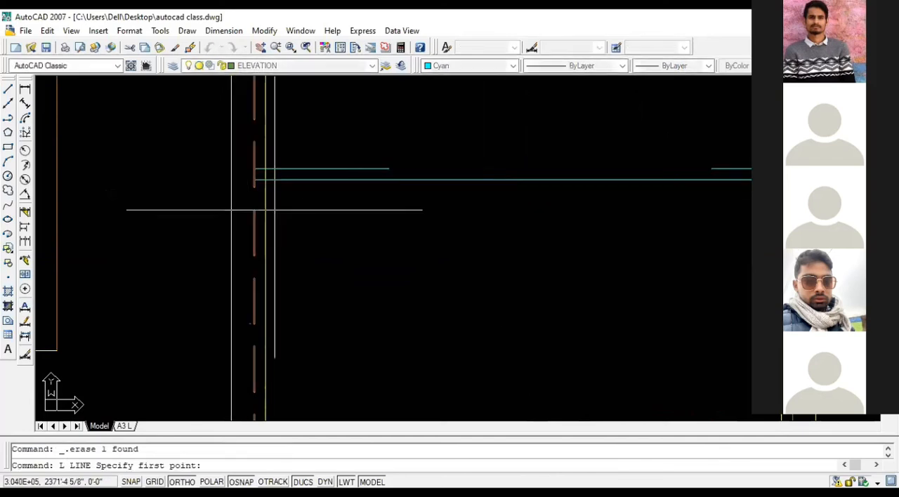
pyautogui.click(387, 176)
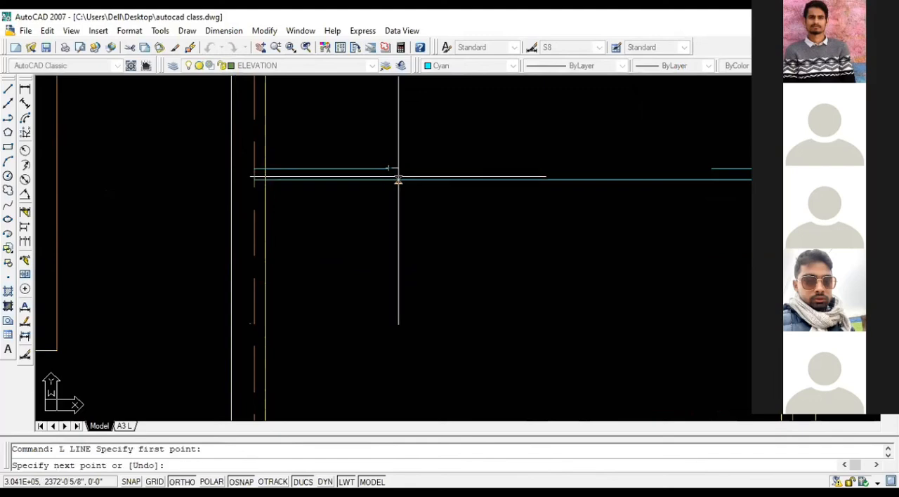
pyautogui.scroll(3, 395, 178)
pyautogui.click(402, 182)
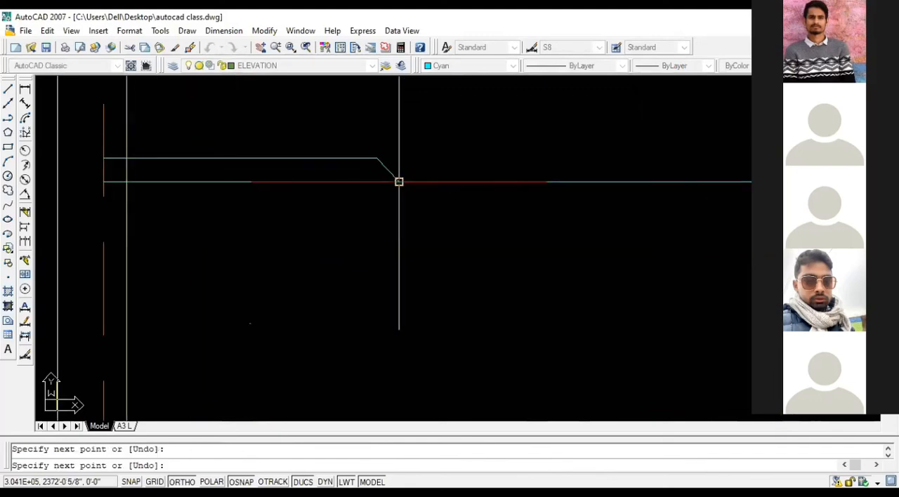
pyautogui.press('space')
# Step: Draw an inclined segment from the inner end of the short line at grid D down to the full-span line
pyautogui.scroll(-4, 314, 225)
pyautogui.scroll(3, 618, 176)
pyautogui.press('space')
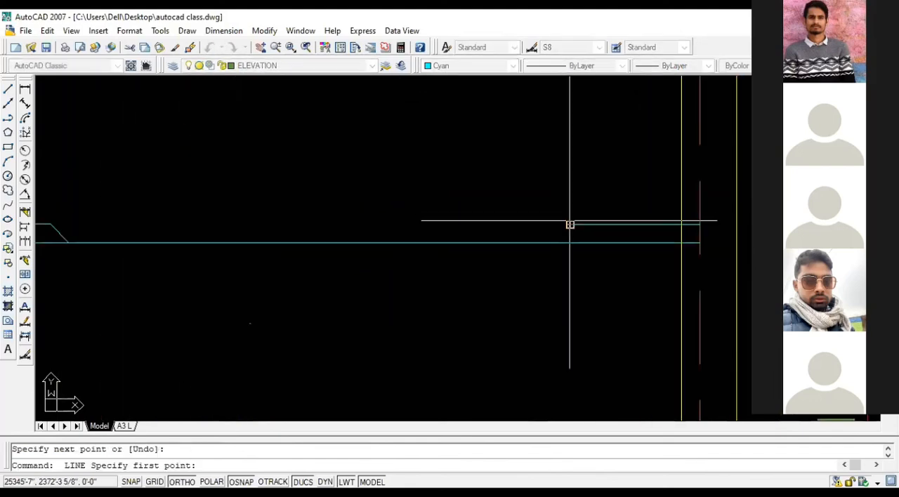
pyautogui.click(569, 225)
pyautogui.click(558, 242)
pyautogui.press('space')
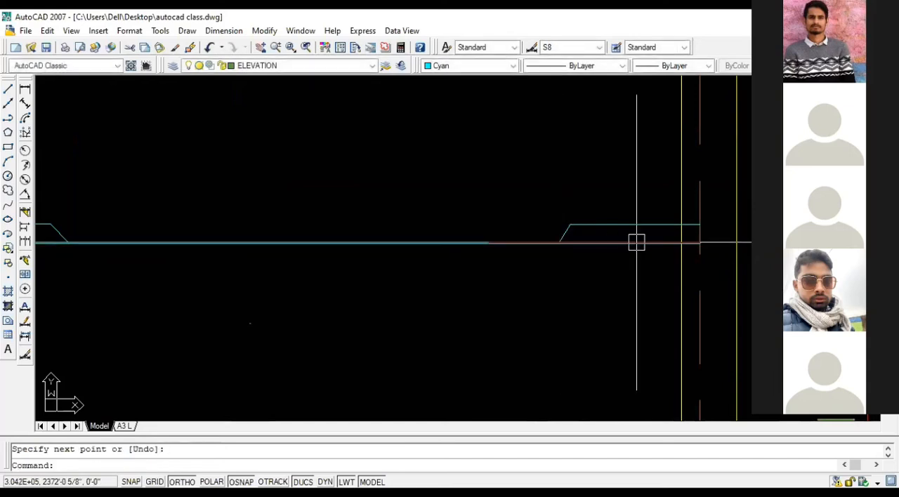
# Step: Trim the overhanging ends of the lower full-span line beyond the inclined segments near grids C and D
pyautogui.write('tr')
pyautogui.press('space')
pyautogui.press('space')
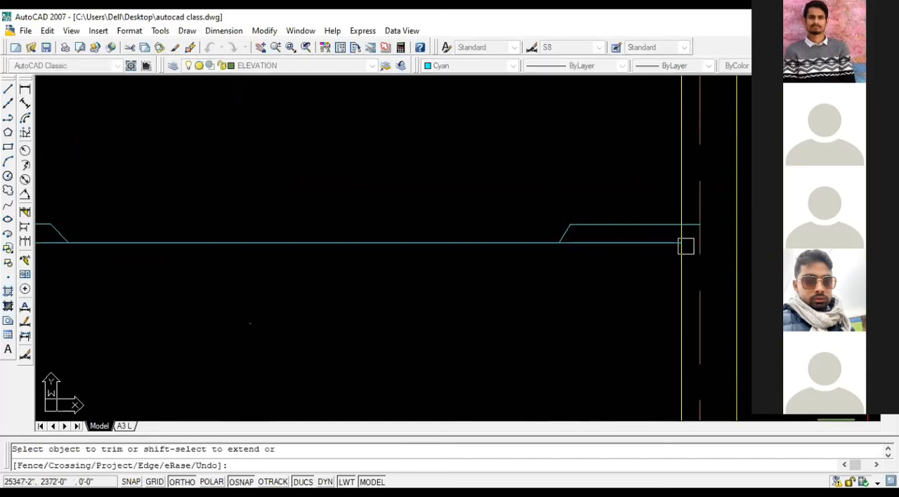
pyautogui.scroll(-2, 636, 246)
pyautogui.scroll(3, 127, 251)
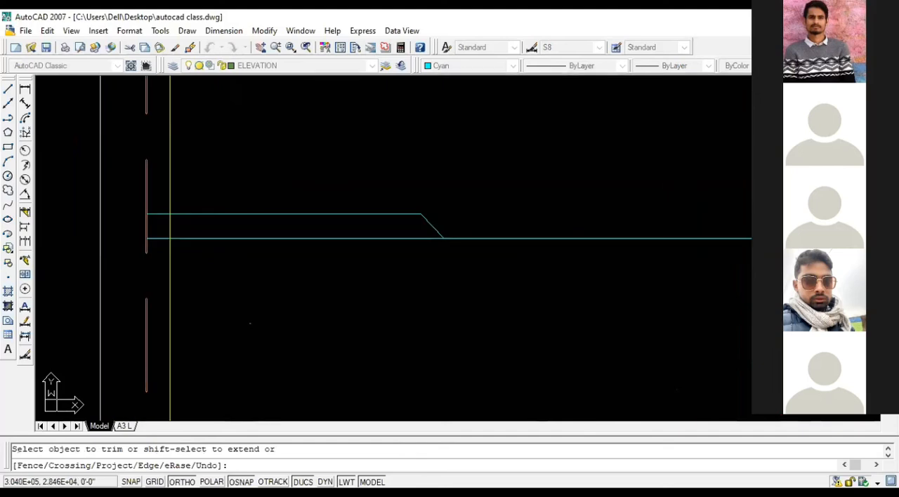
pyautogui.click(228, 241)
pyautogui.scroll(-2, 242, 249)
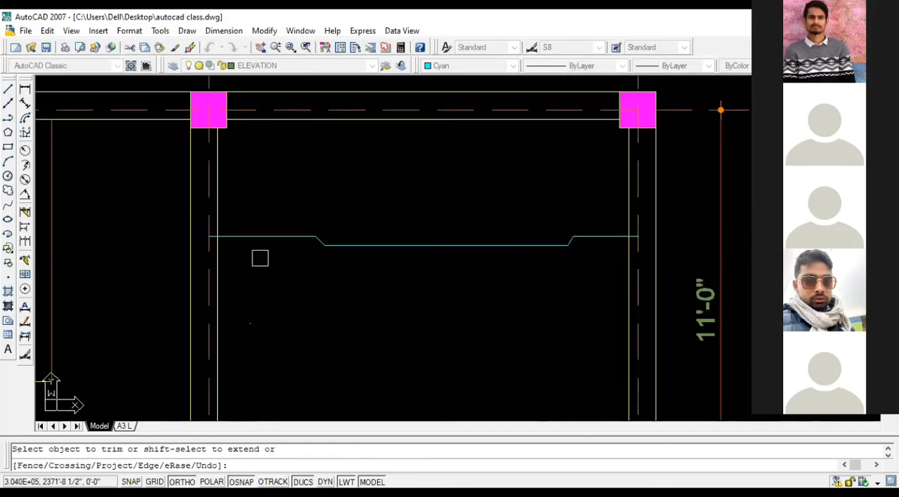
pyautogui.press('Escape')
# Step: Review the bottom-bar slab reinforcement plan with its straight and cranked bars alongside the neighbouring top-bar plan
pyautogui.scroll(-1, 370, 269)
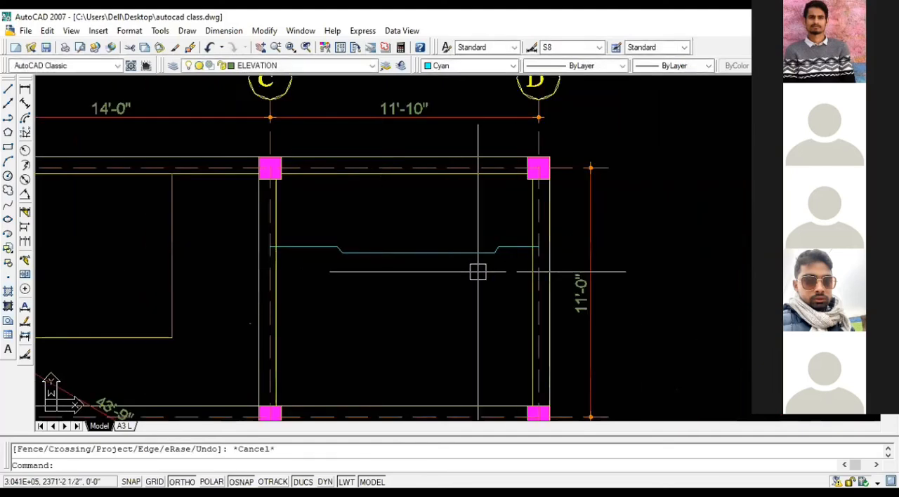
pyautogui.moveTo(478, 269); pyautogui.dragTo(621, 205, button='middle')
pyautogui.scroll(-2, 663, 243)
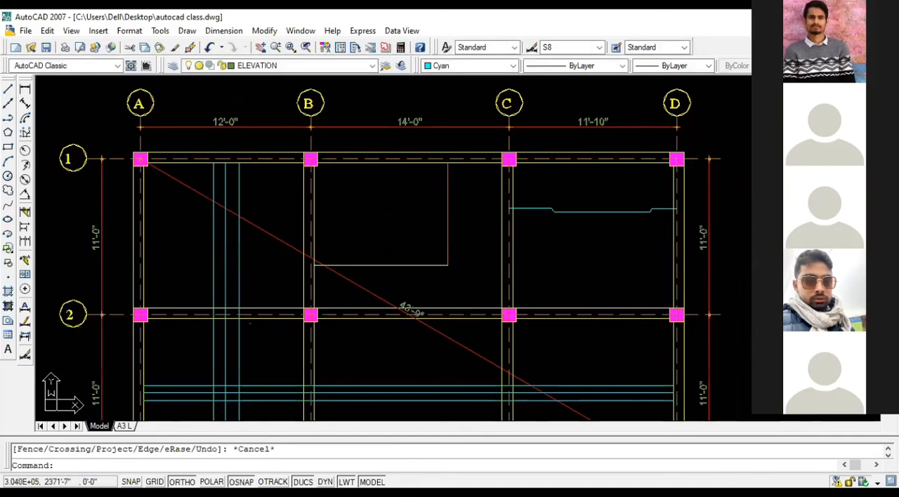
pyautogui.scroll(1, 396, 209)
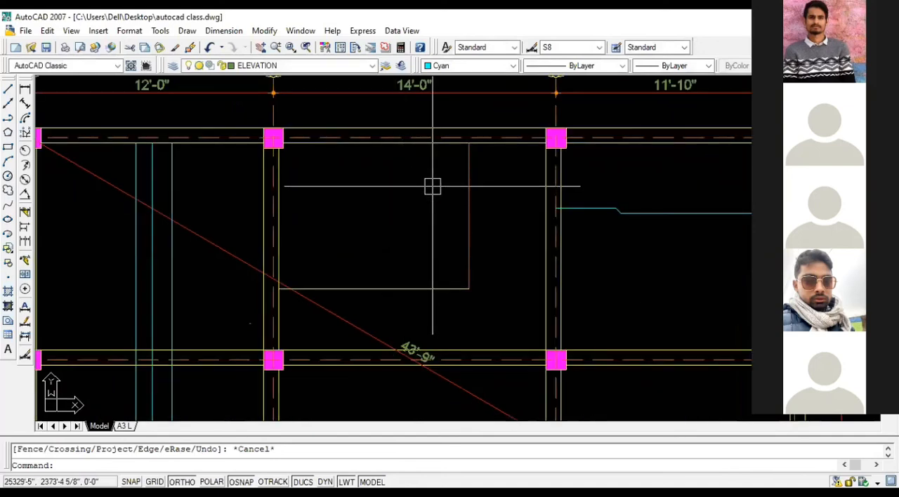
pyautogui.moveTo(433, 186); pyautogui.dragTo(491, 183, button='middle')
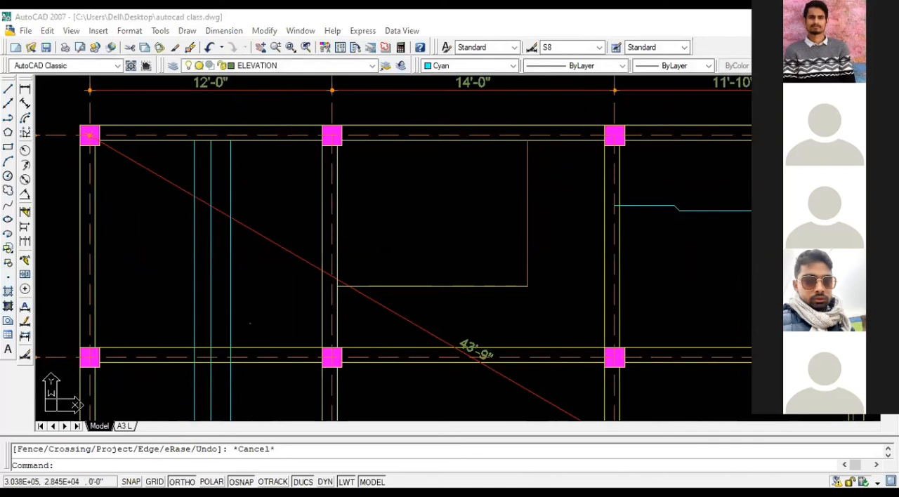
pyautogui.scroll(-3, 492, 205)
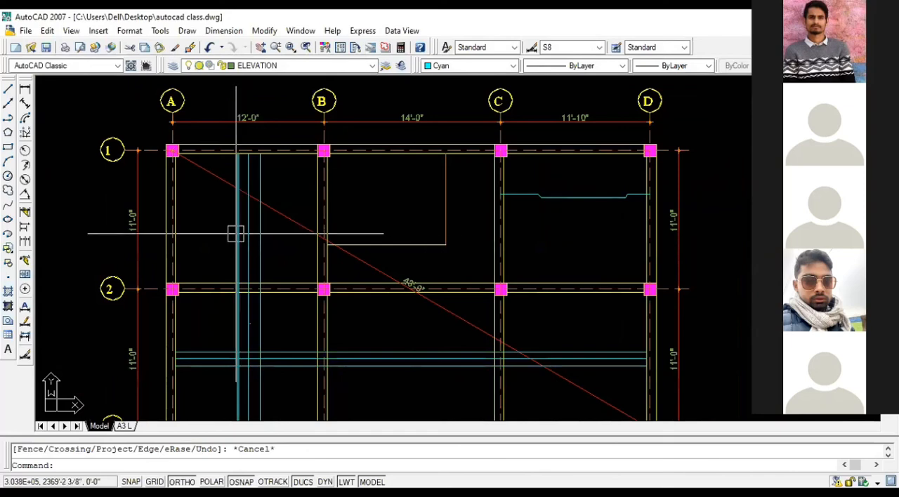
pyautogui.scroll(-2, 534, 250)
pyautogui.moveTo(410, 251); pyautogui.dragTo(291, 251, button='middle')
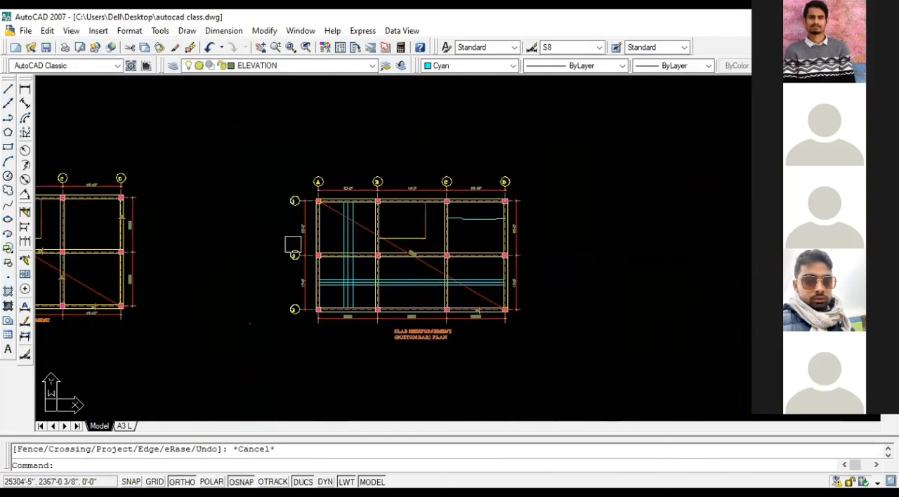
pyautogui.scroll(-1, 147, 269)
pyautogui.moveTo(42, 269); pyautogui.dragTo(220, 268, button='middle')
pyautogui.scroll(3, 221, 268)
pyautogui.scroll(3, 634, 254)
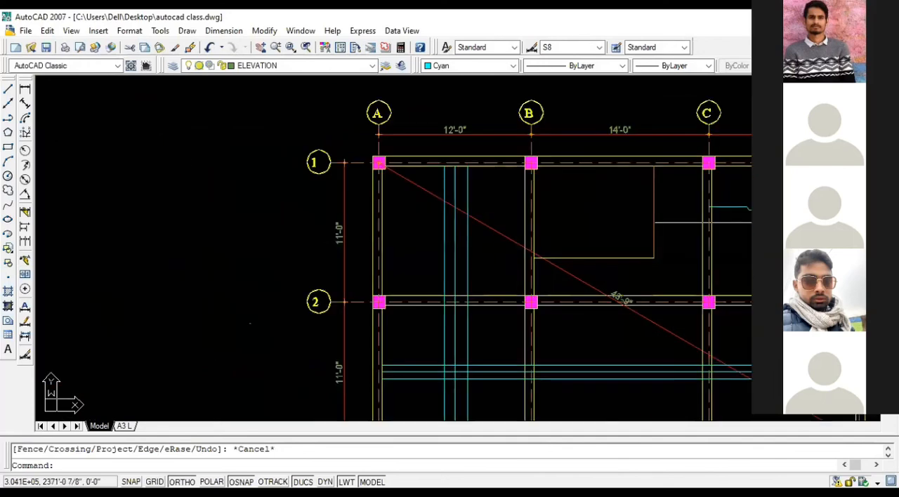
# Step: Move the whole cranked bar from the bottom-bar plan to the top-bar plan, placing its outer end on the grid D centerline between grids 1 and 2
pyautogui.click(733, 191)
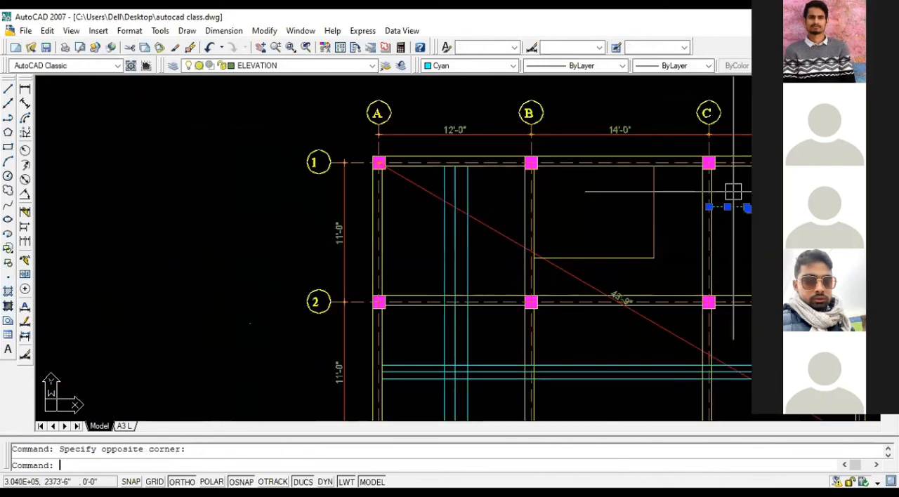
pyautogui.write('m')
pyautogui.press('Return')
pyautogui.scroll(3, 737, 200)
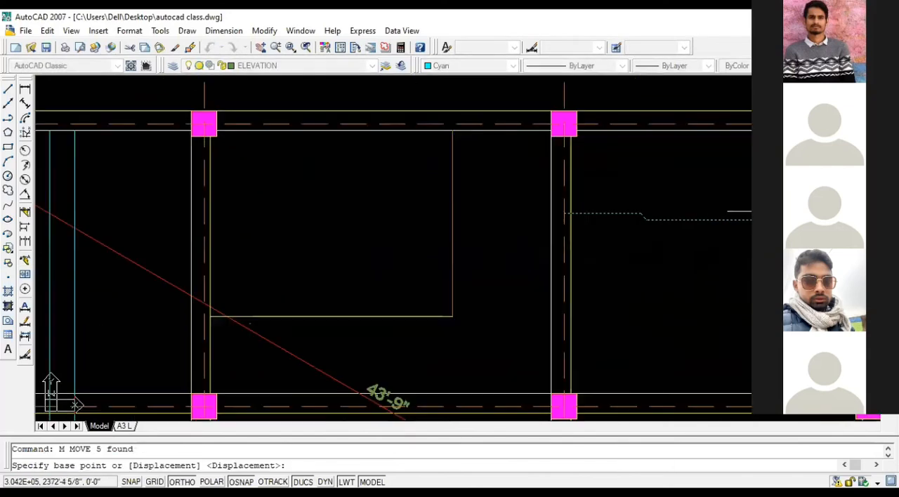
pyautogui.moveTo(838, 216); pyautogui.dragTo(705, 212, button='middle')
pyautogui.scroll(3, 711, 211)
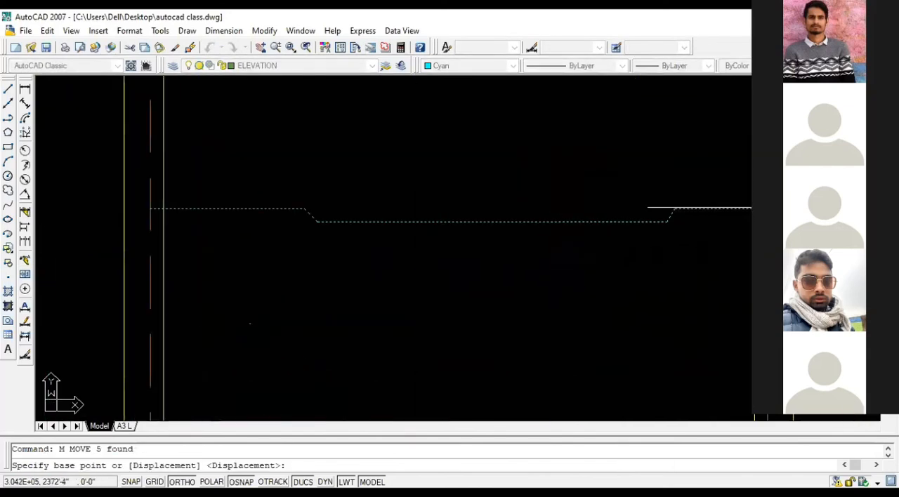
pyautogui.click(764, 209)
pyautogui.scroll(-10, 829, 228)
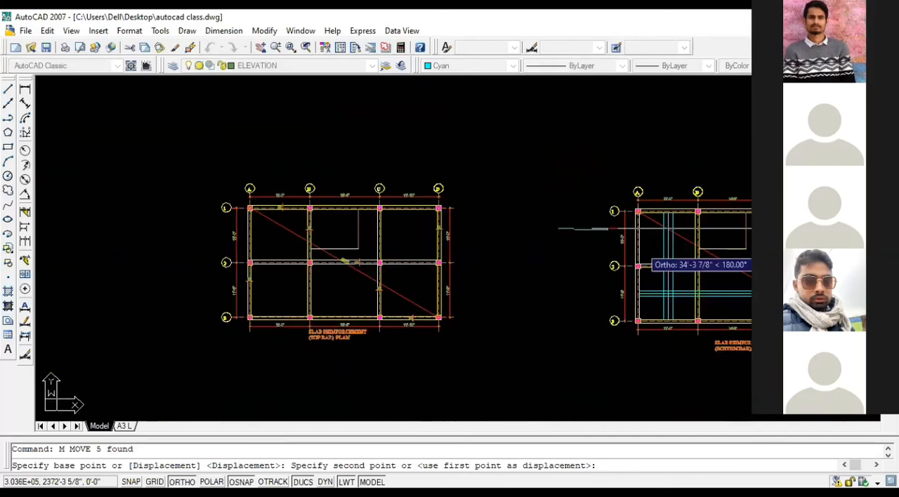
pyautogui.scroll(8, 485, 228)
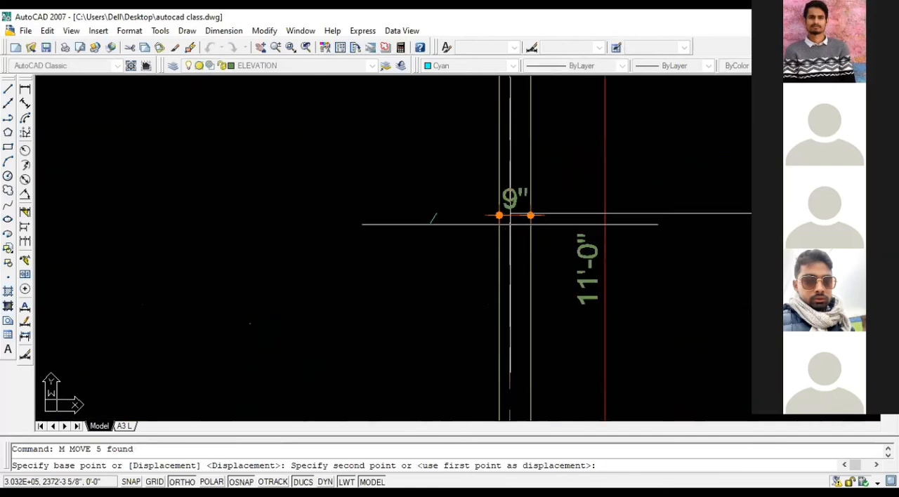
pyautogui.click(509, 215)
pyautogui.scroll(-5, 572, 286)
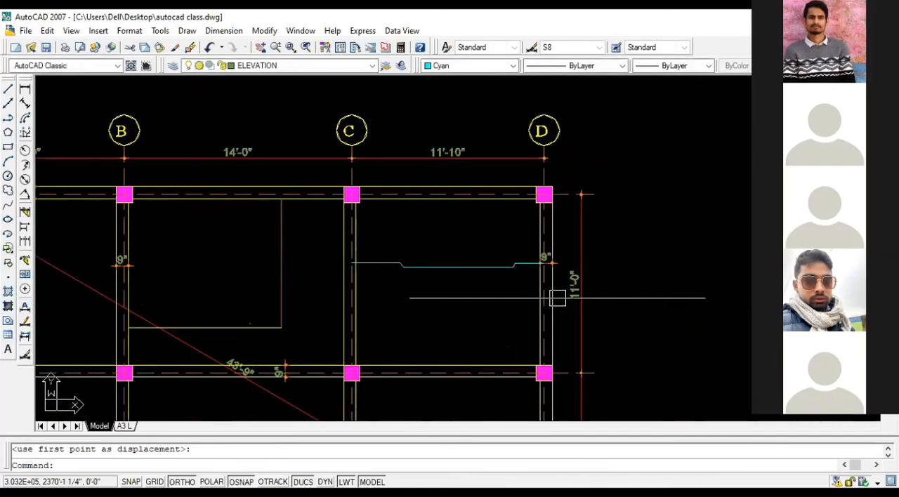
pyautogui.press('Escape')
# Step: Look over the bays of the top-bar slab reinforcement plan from grid A to grid D
pyautogui.scroll(-2, 499, 238)
pyautogui.moveTo(490, 219); pyautogui.dragTo(489, 140, button='middle')
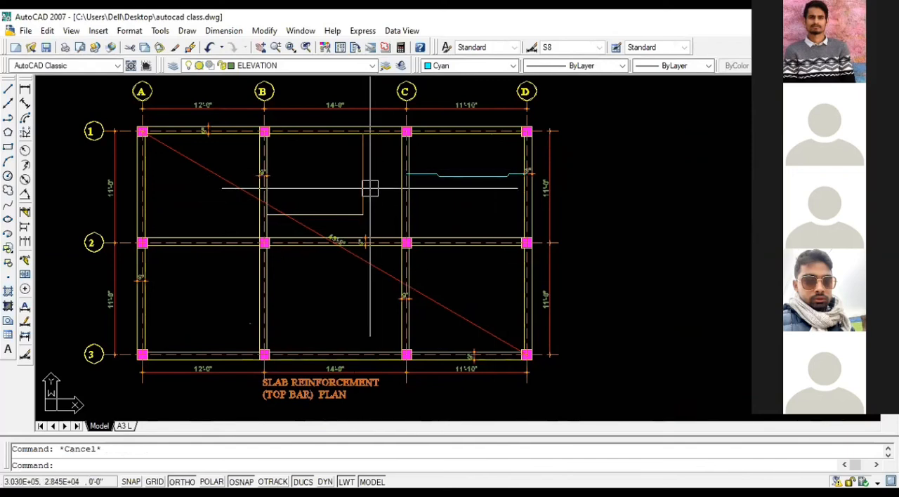
pyautogui.scroll(2, 327, 174)
pyautogui.moveTo(327, 175); pyautogui.dragTo(370, 176, button='middle')
pyautogui.scroll(2, 330, 247)
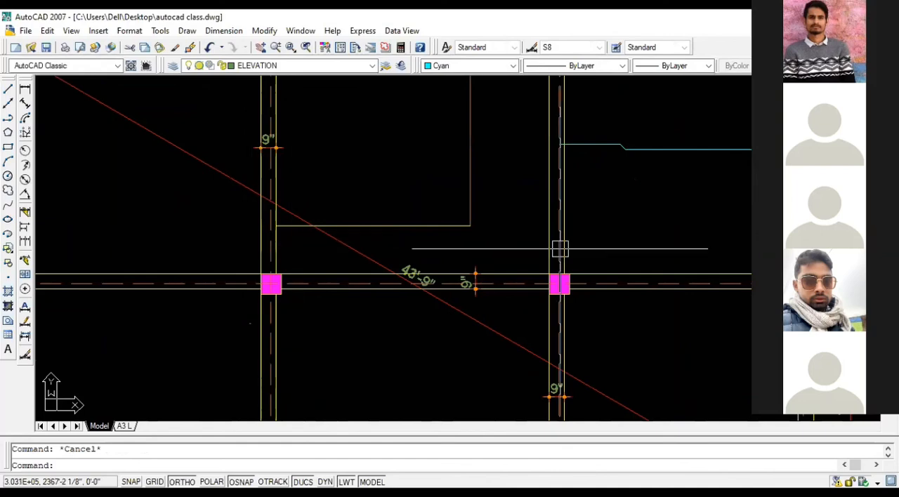
pyautogui.scroll(-2, 560, 249)
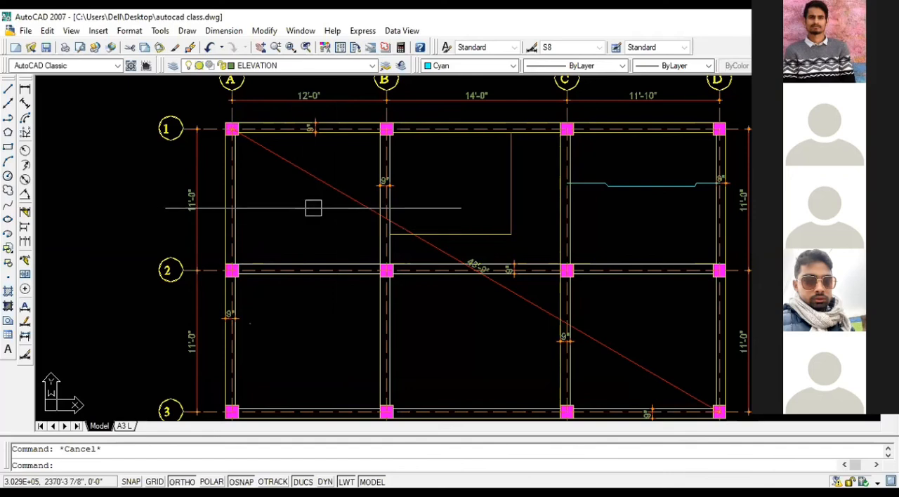
pyautogui.moveTo(456, 210); pyautogui.dragTo(433, 196, button='middle')
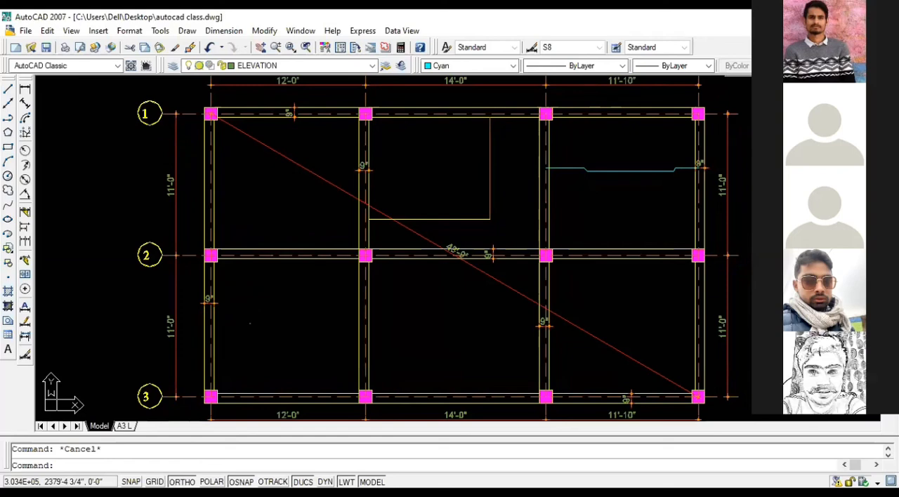
pyautogui.scroll(-2, 512, 208)
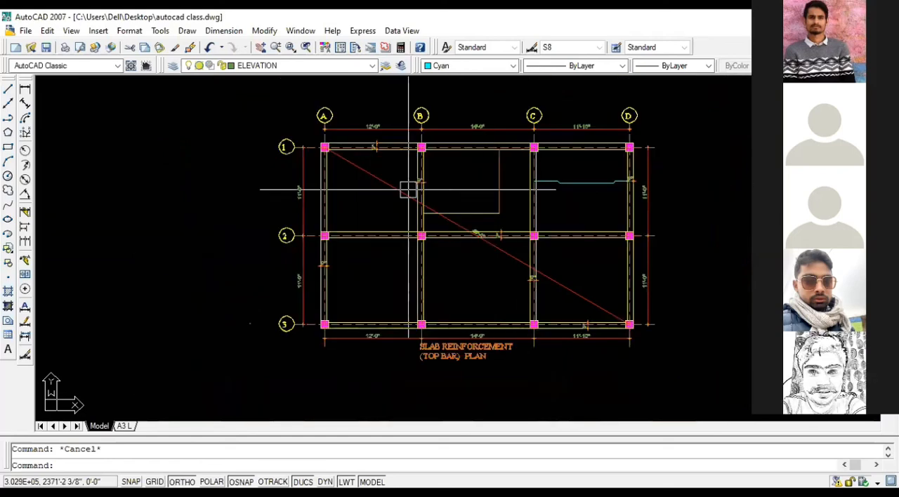
pyautogui.scroll(2, 625, 184)
pyautogui.scroll(5, 615, 181)
# Step: Inspect the cranked bar in the C–D bay of the top-bar plan, including its bends and its ends at both beams
pyautogui.moveTo(602, 180)
pyautogui.mouseDown(button='middle')
pyautogui.moveTo(515, 188)
pyautogui.moveTo(480, 205)
pyautogui.moveTo(451, 199)
pyautogui.mouseUp(button='middle')
pyautogui.scroll(-2, 541, 182)
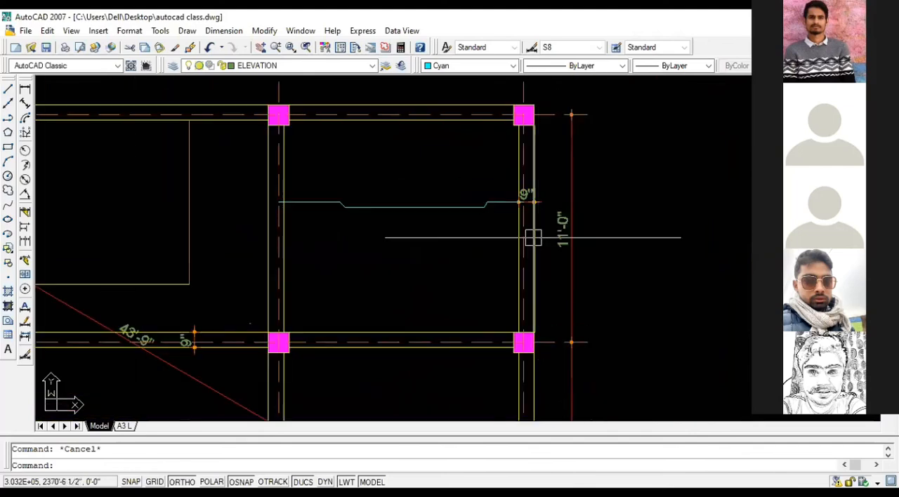
pyautogui.scroll(2, 522, 192)
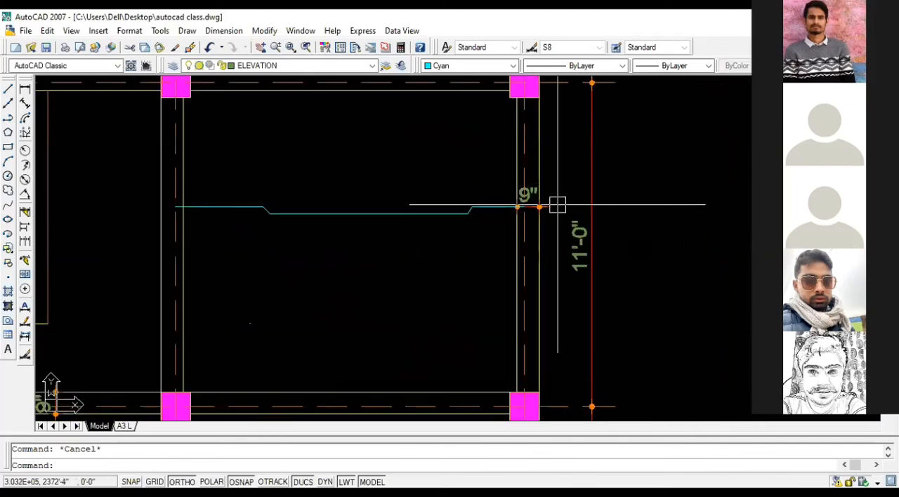
pyautogui.scroll(3, 527, 205)
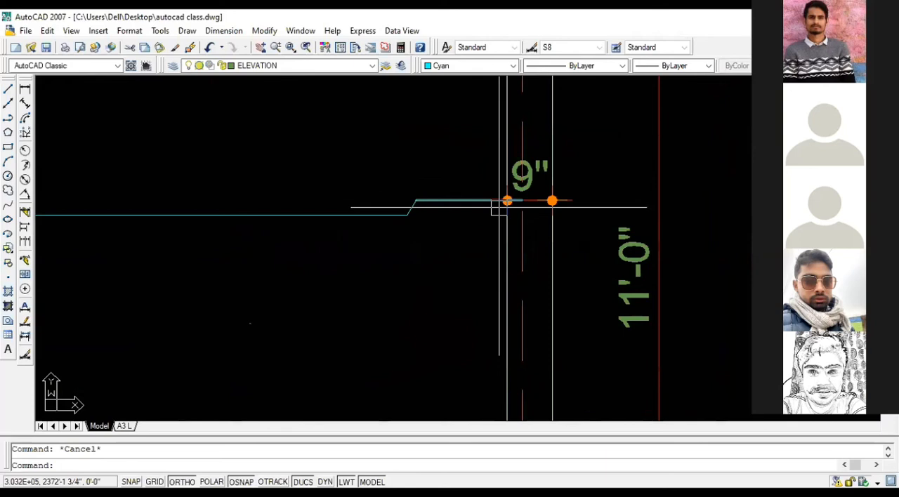
pyautogui.scroll(-3, 498, 208)
pyautogui.scroll(3, 304, 216)
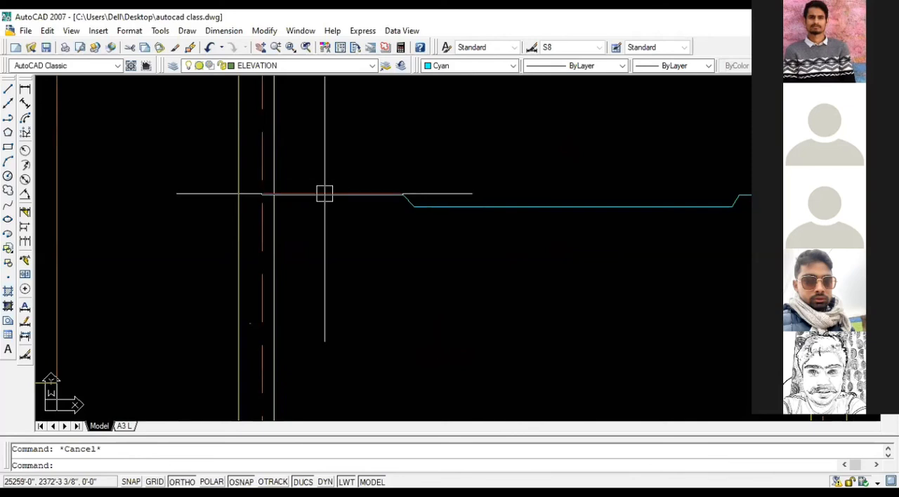
pyautogui.scroll(-4, 324, 194)
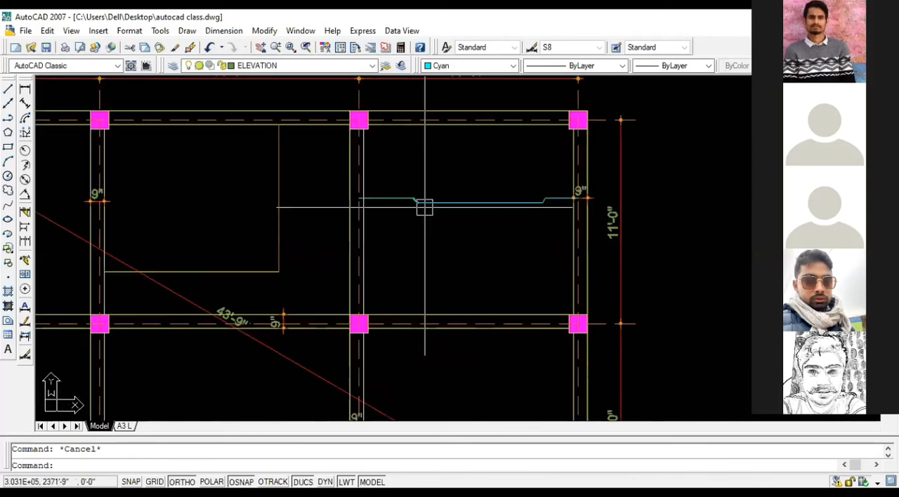
pyautogui.scroll(1, 425, 207)
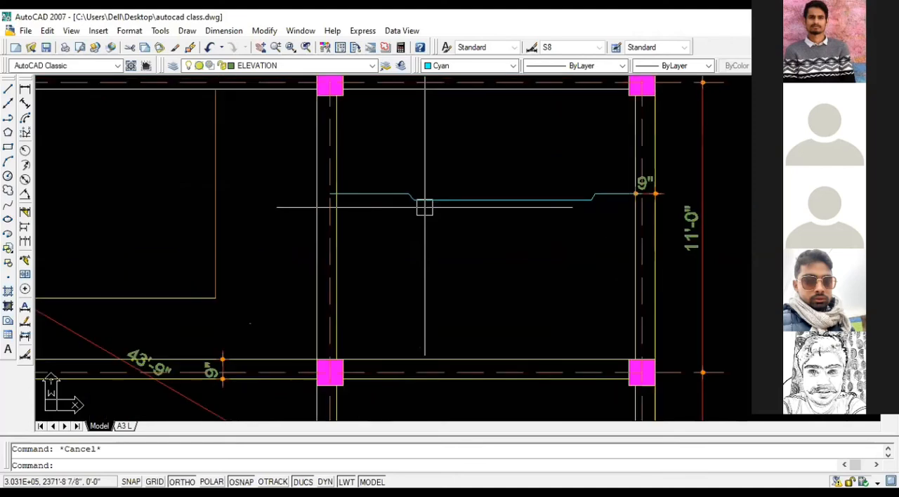
pyautogui.scroll(-1, 428, 214)
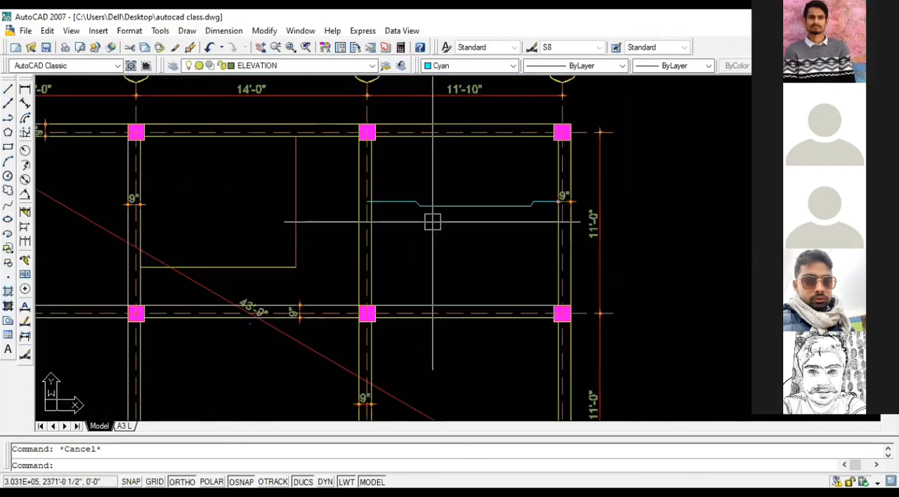
pyautogui.moveTo(504, 211)
pyautogui.mouseDown(button='middle')
pyautogui.moveTo(627, 106)
pyautogui.moveTo(540, 216)
pyautogui.mouseUp(button='middle')
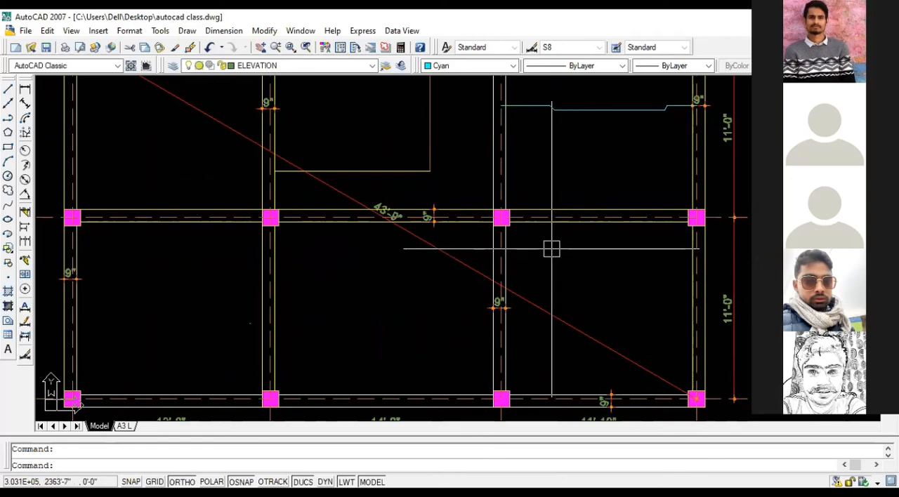
# Step: Compare the top-bar slab plan with the beam plan and the other structural plans in the row
pyautogui.scroll(-2, 552, 249)
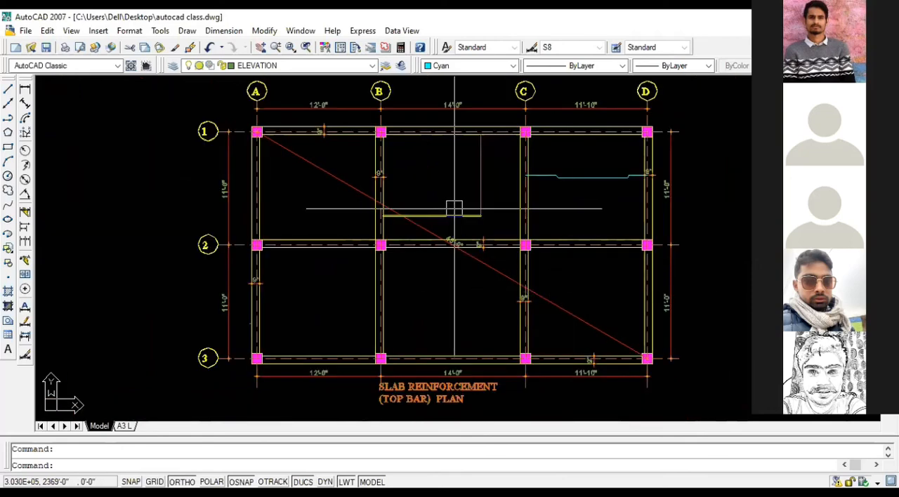
pyautogui.scroll(-2, 576, 180)
pyautogui.scroll(-4, 241, 206)
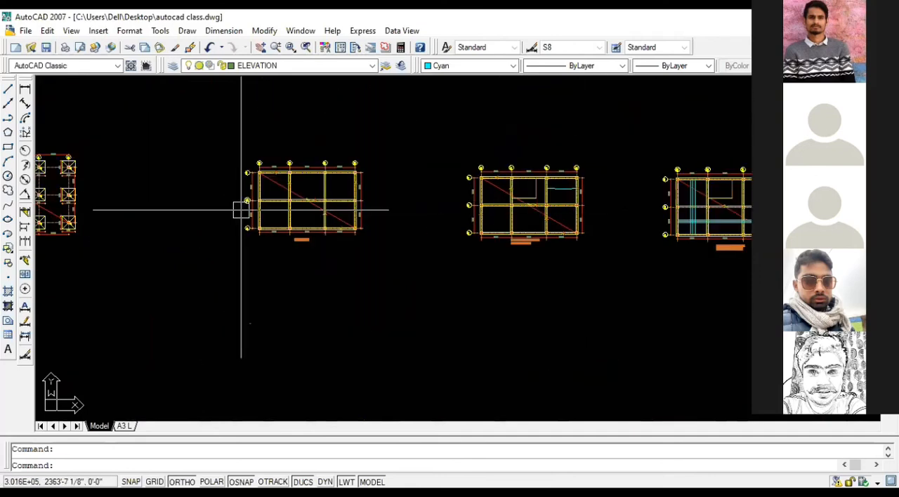
pyautogui.scroll(2, 244, 202)
pyautogui.scroll(3, 437, 172)
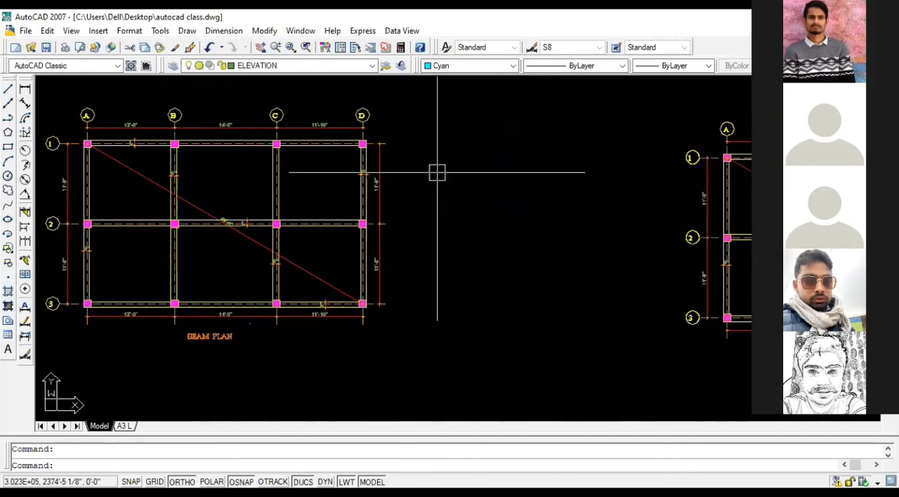
pyautogui.scroll(-5, 437, 172)
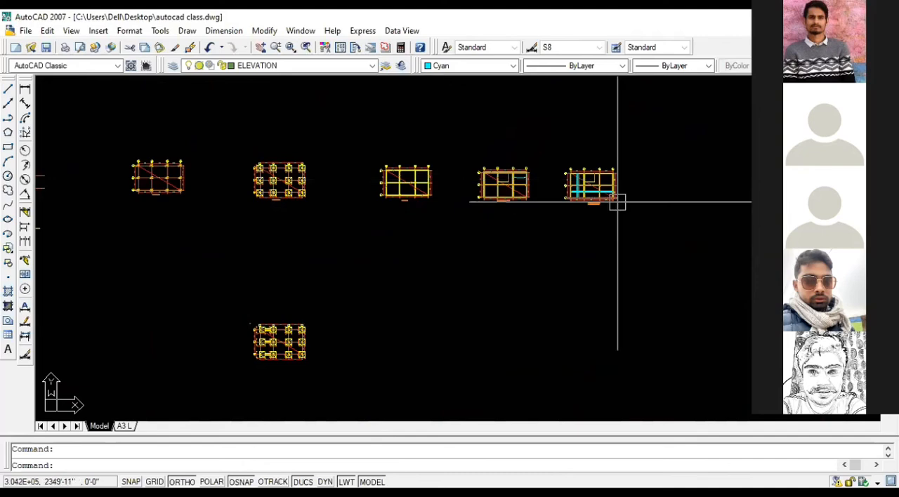
pyautogui.scroll(4, 481, 184)
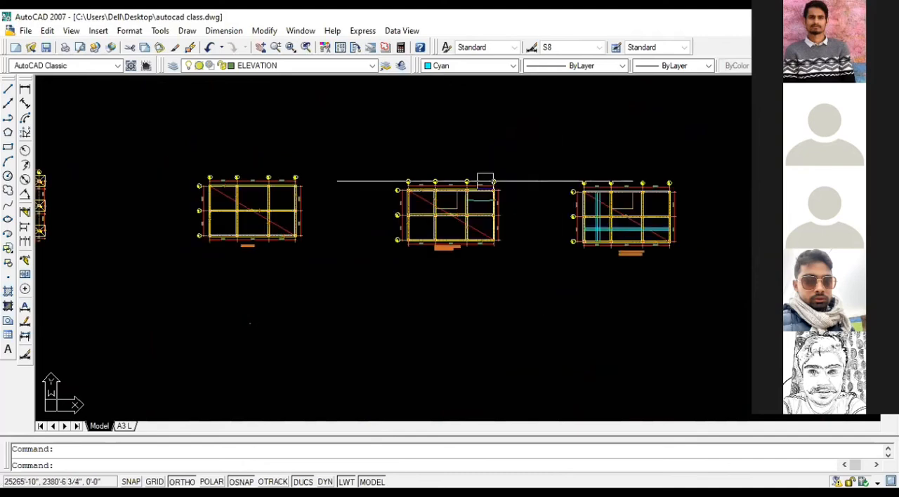
pyautogui.scroll(2, 466, 190)
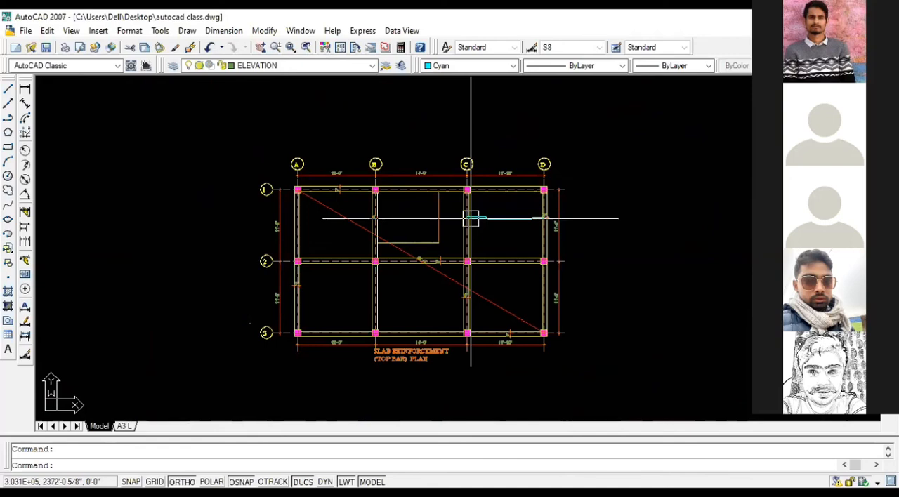
# Step: Examine the cranked bar in the C–D bay of the top-bar plan against the surrounding beams and bays
pyautogui.scroll(2, 470, 219)
pyautogui.scroll(2, 471, 218)
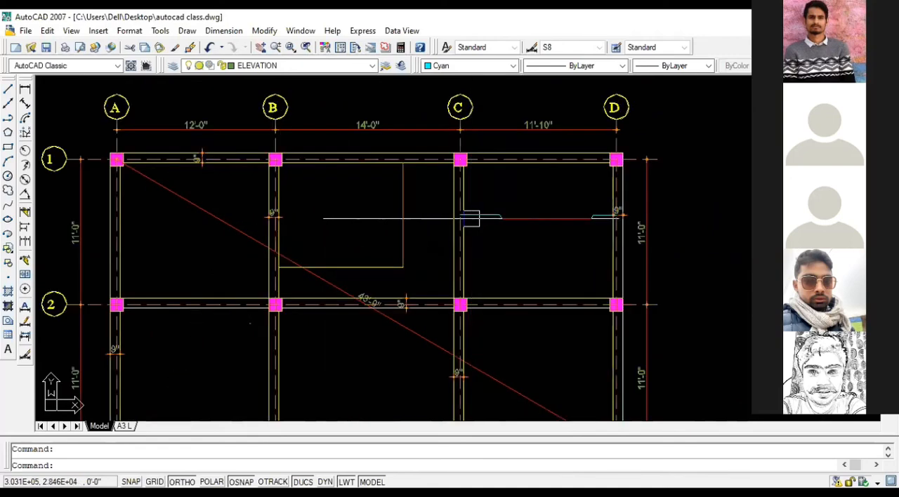
pyautogui.scroll(4, 606, 232)
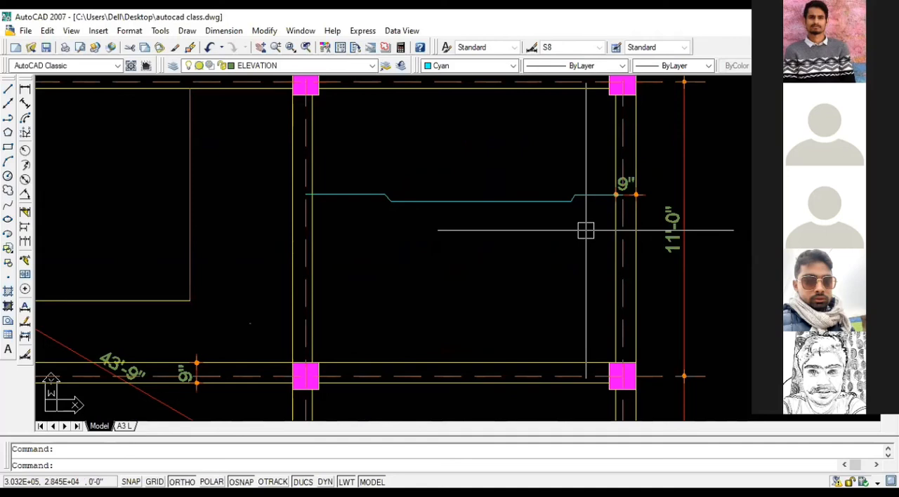
pyautogui.scroll(-2, 585, 230)
pyautogui.moveTo(560, 230); pyautogui.dragTo(577, 227, button='middle')
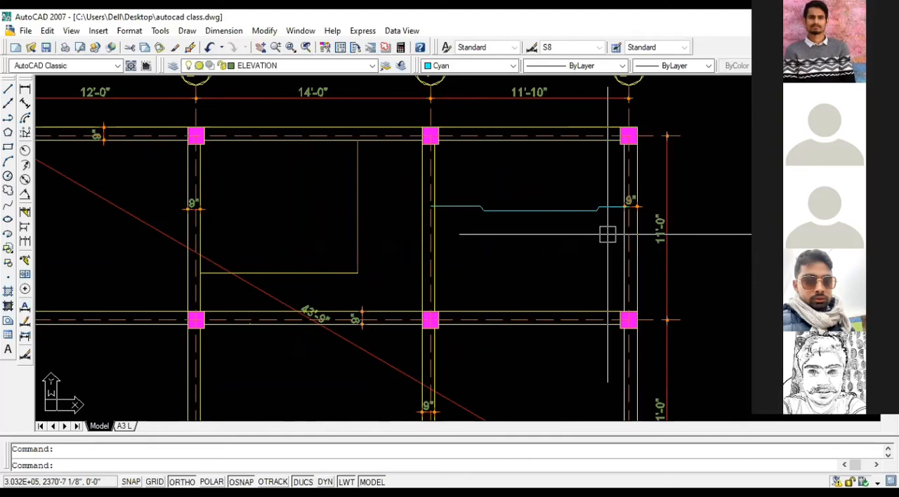
pyautogui.scroll(2, 607, 234)
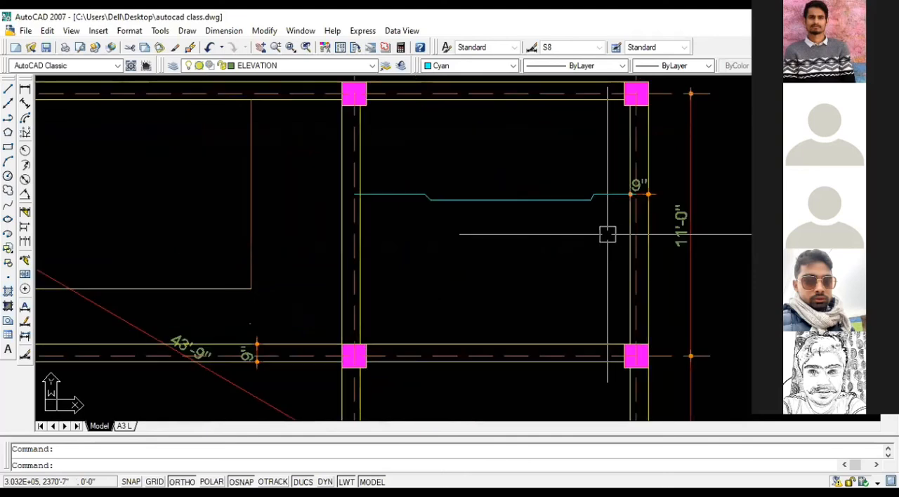
pyautogui.moveTo(608, 234); pyautogui.dragTo(634, 228, button='middle')
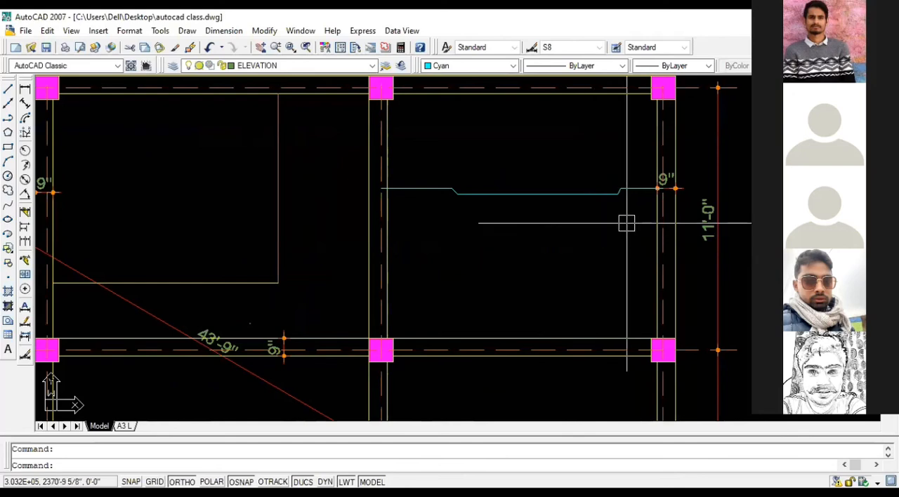
pyautogui.scroll(-4, 626, 223)
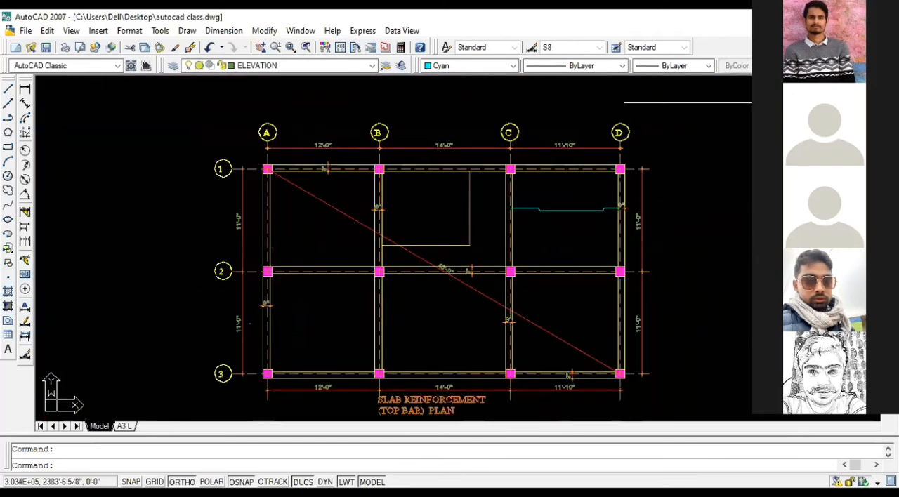
pyautogui.scroll(-2, 555, 187)
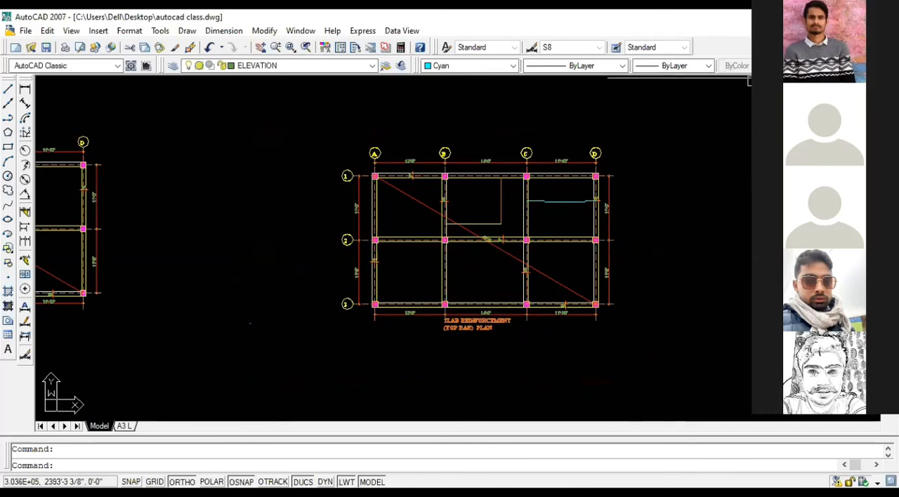
# Step: Add a linear dimension just above the cranked bar, from the grid C centerline to the bar's first bend
pyautogui.scroll(3, 604, 209)
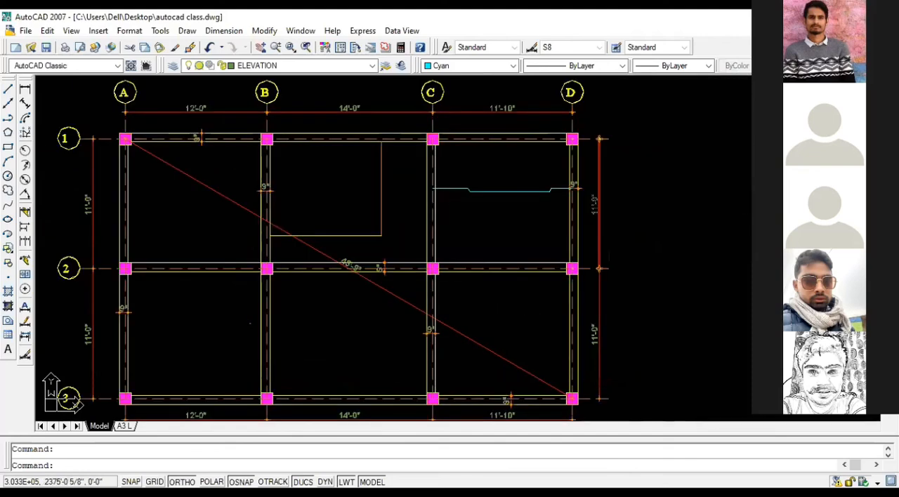
pyautogui.click(24, 89)
pyautogui.scroll(6, 431, 191)
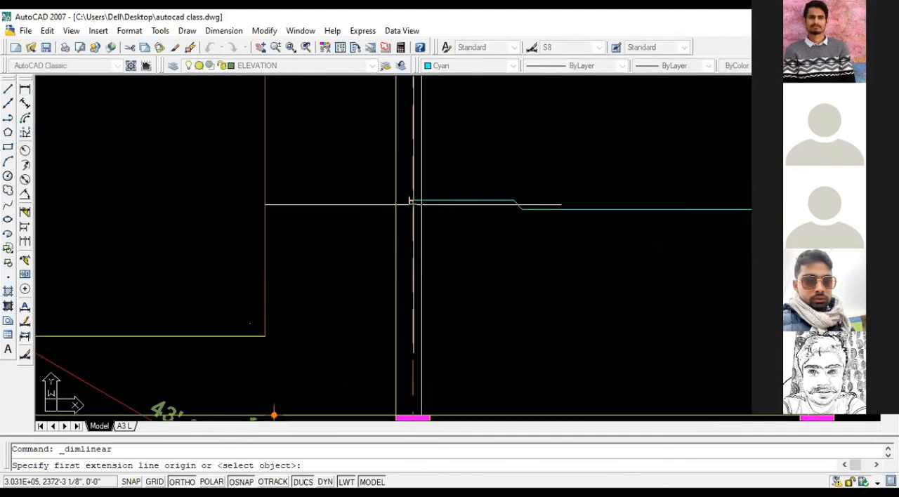
pyautogui.click(413, 201)
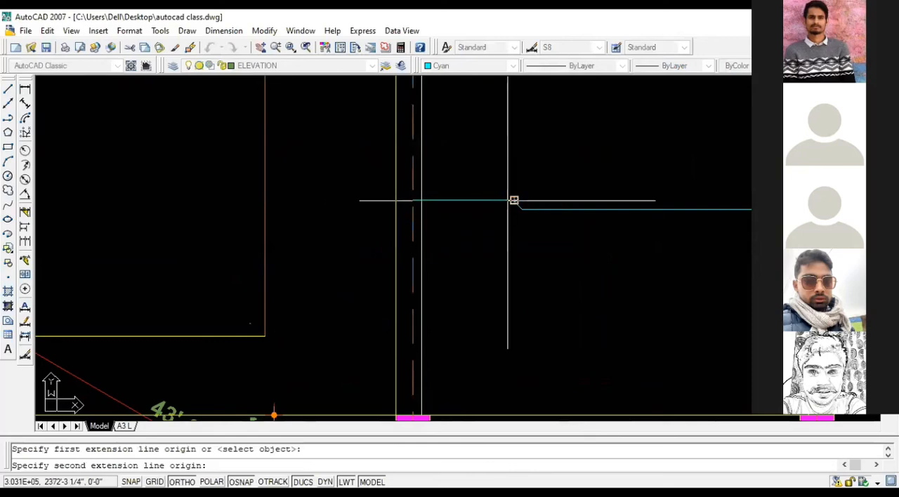
pyautogui.click(514, 202)
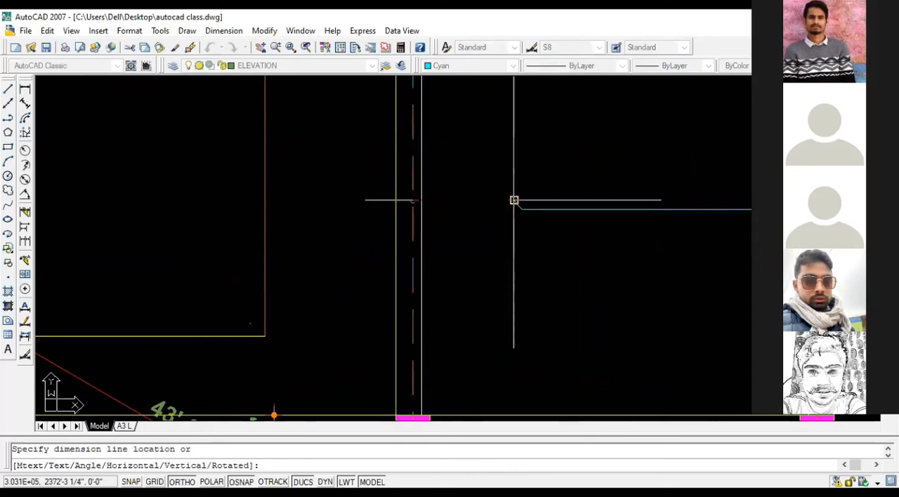
pyautogui.click(517, 189)
pyautogui.scroll(-10, 642, 143)
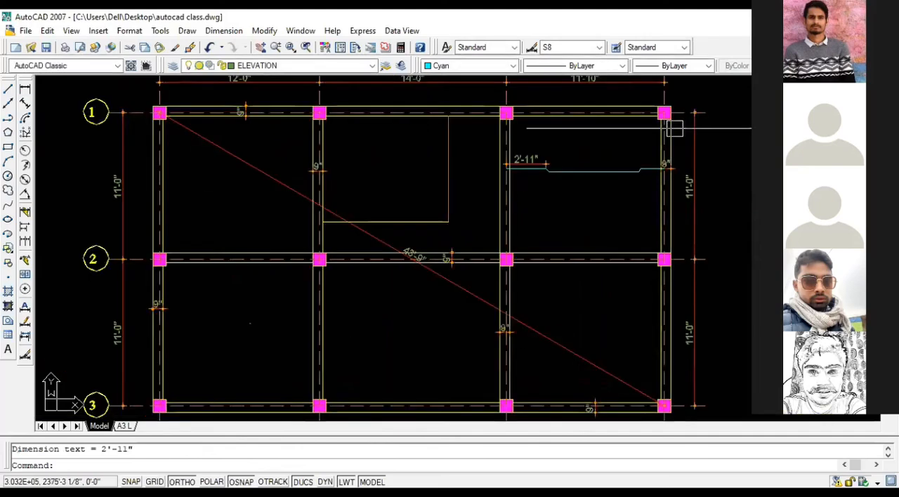
# Step: Open the reference structure drawing from the office work folder on drive E and show all its sheets
pyautogui.scroll(-3, 641, 143)
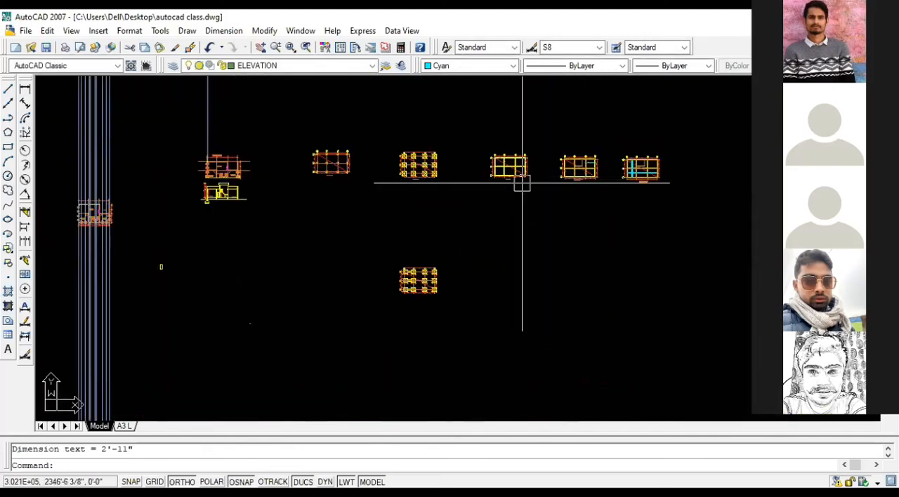
pyautogui.scroll(-2, 525, 176)
pyautogui.click(858, 31)
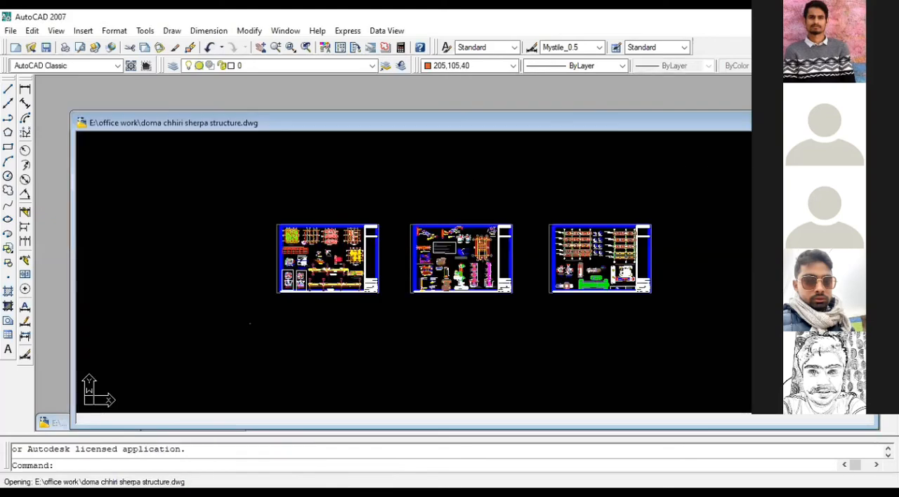
pyautogui.scroll(-2, 386, 242)
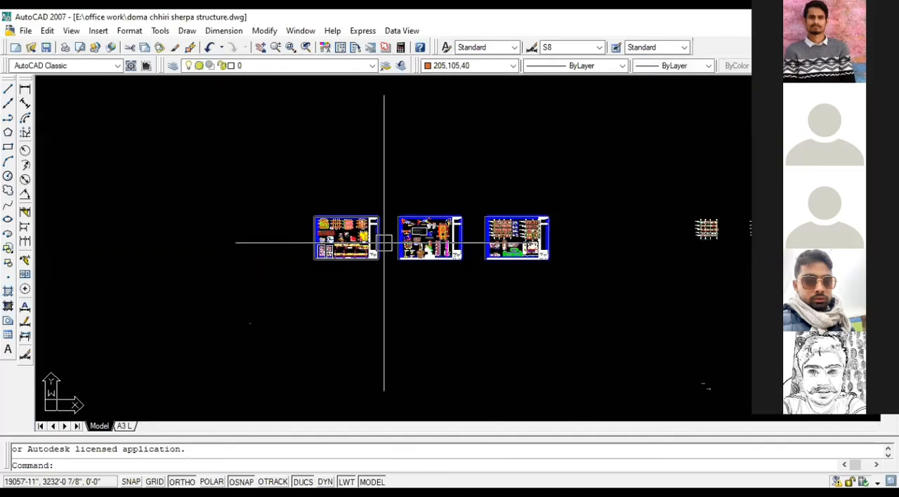
# Step: Look over the reference drawing's first sheet, including its structural plans, footing details, and slab sections
pyautogui.scroll(5, 378, 245)
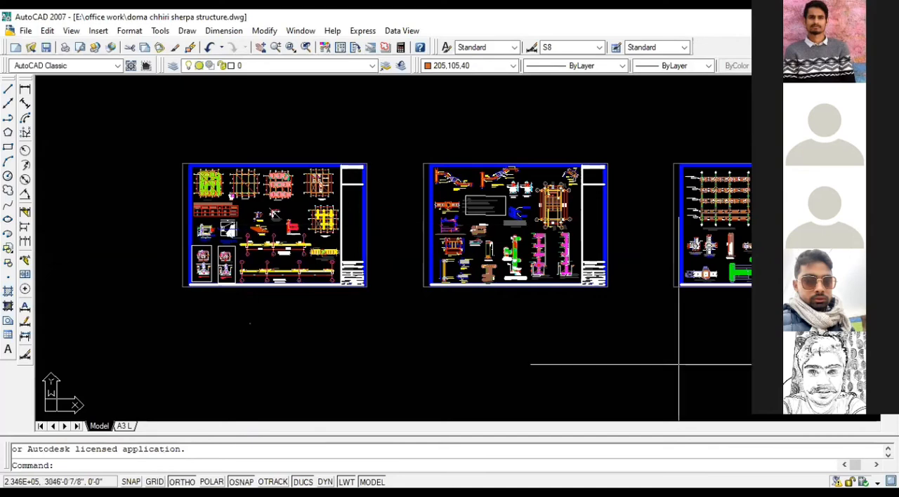
pyautogui.scroll(-2, 381, 250)
pyautogui.scroll(3, 320, 265)
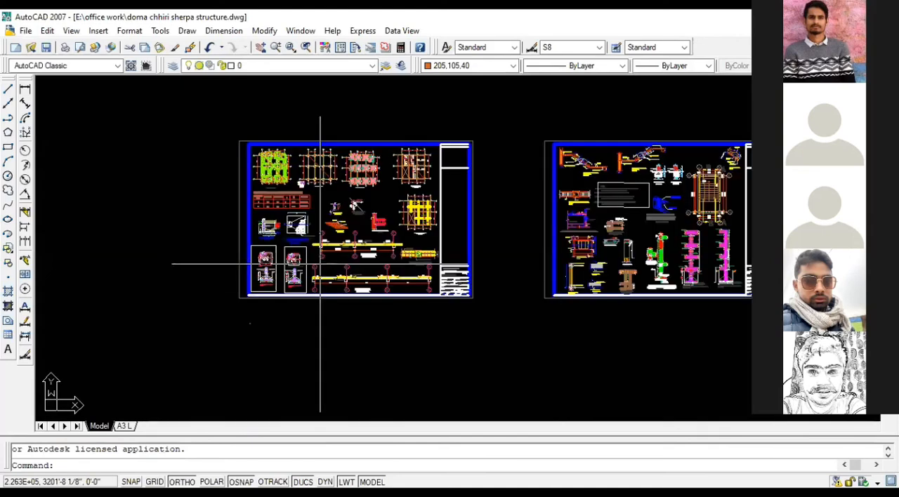
pyautogui.scroll(2, 320, 265)
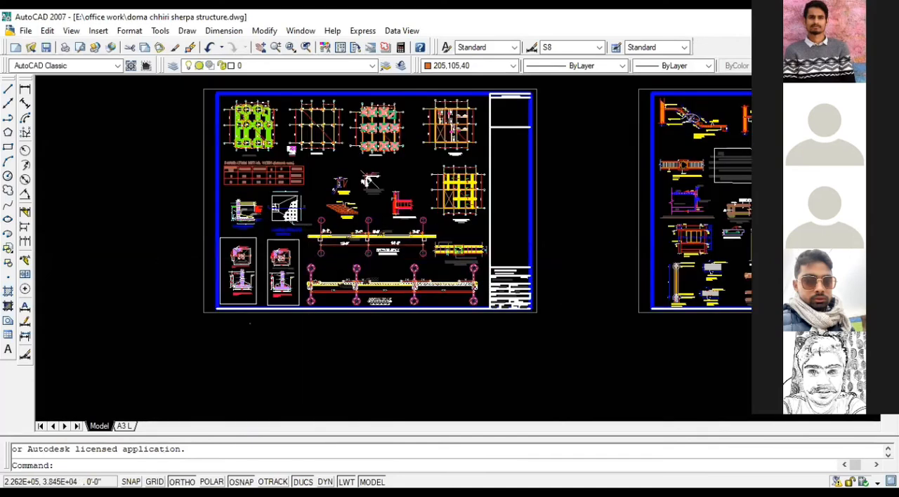
pyautogui.scroll(-2, 309, 263)
pyautogui.scroll(4, 250, 249)
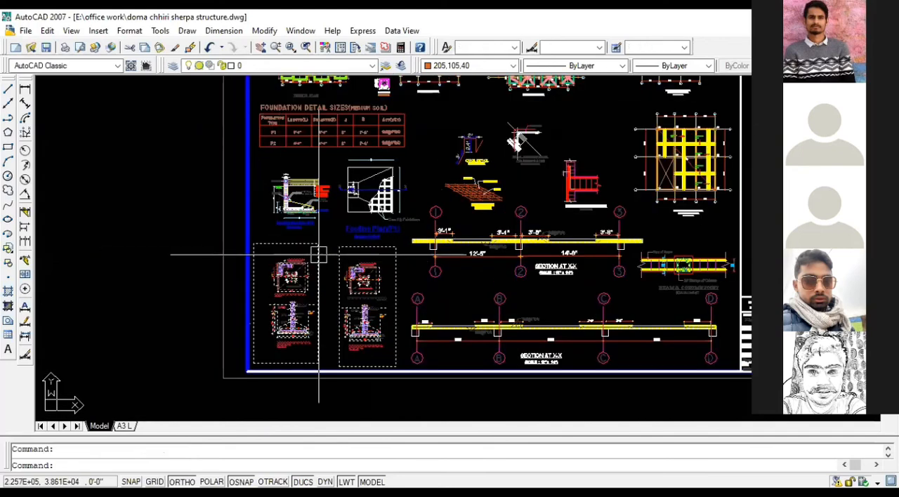
pyautogui.press('Escape')
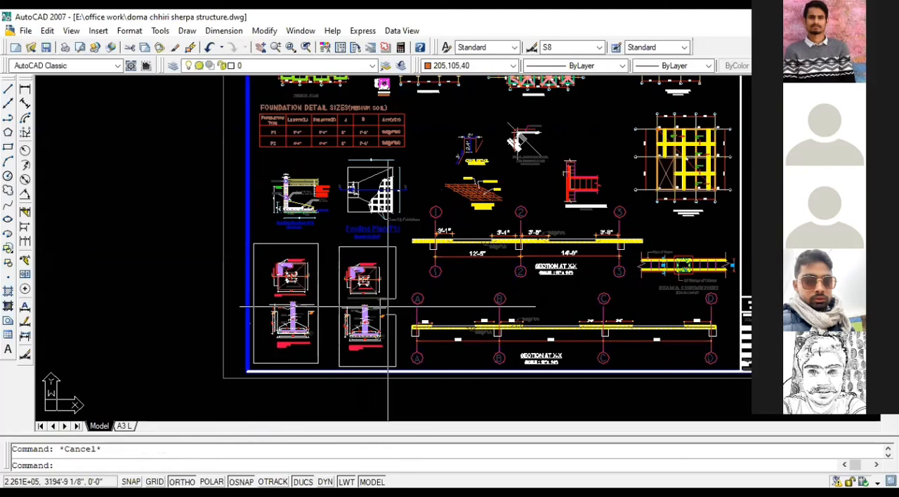
pyautogui.scroll(-2, 528, 260)
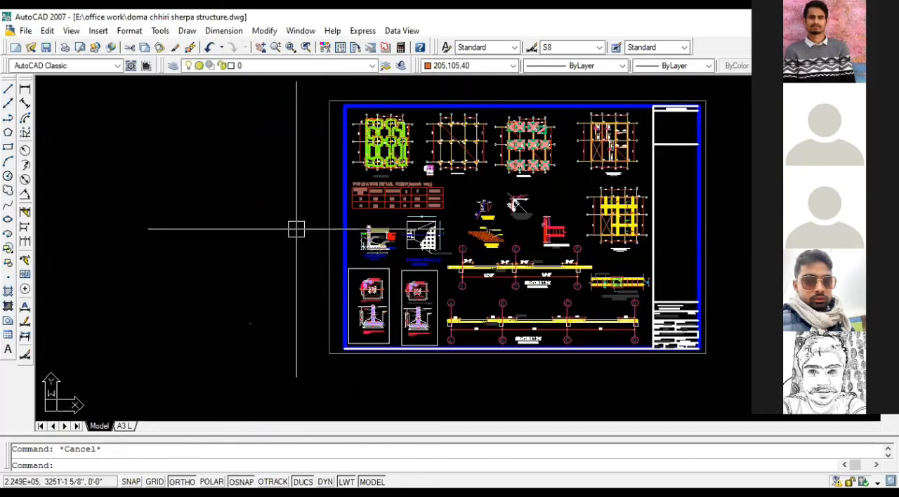
pyautogui.scroll(2, 373, 185)
pyautogui.moveTo(377, 183); pyautogui.dragTo(300, 191, button='middle')
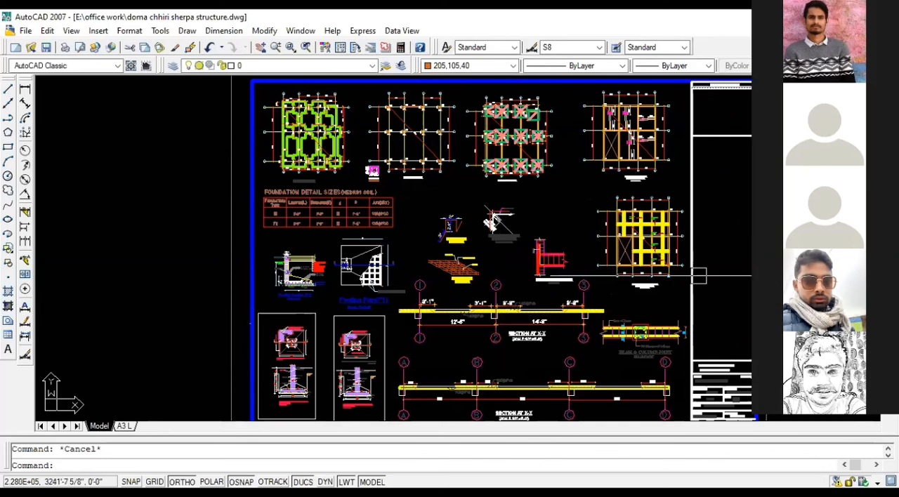
pyautogui.click(569, 415)
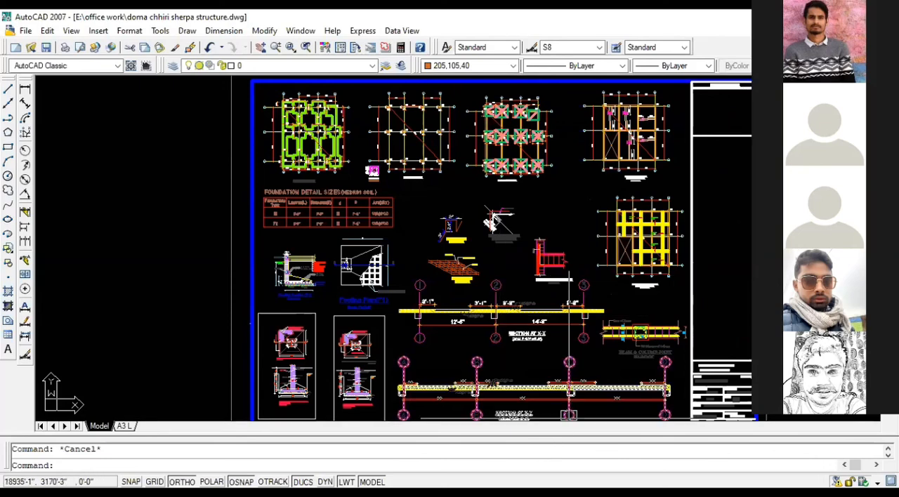
pyautogui.hotkey('alt', 'Tab')
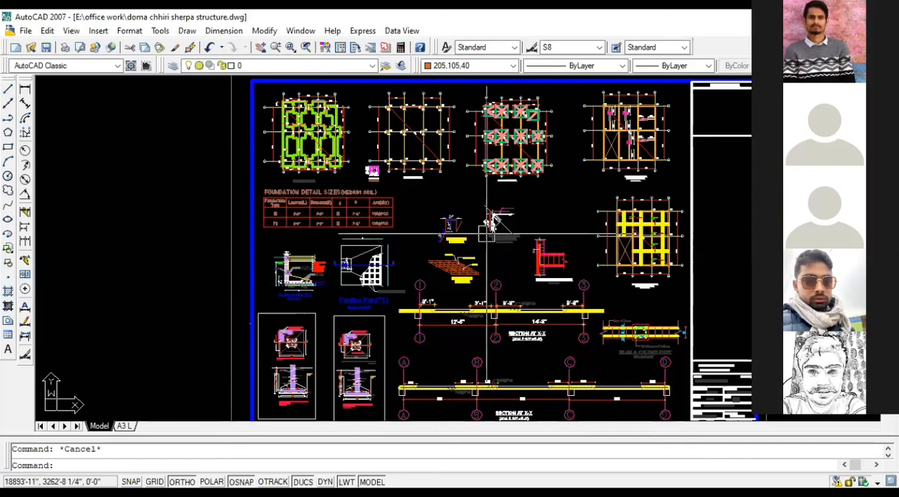
# Step: Examine the cranked bars, extra top bars, and their dimensions in the reference sheet's slab reinforcement plan
pyautogui.scroll(-2, 381, 225)
pyautogui.scroll(2, 385, 225)
pyautogui.scroll(4, 385, 226)
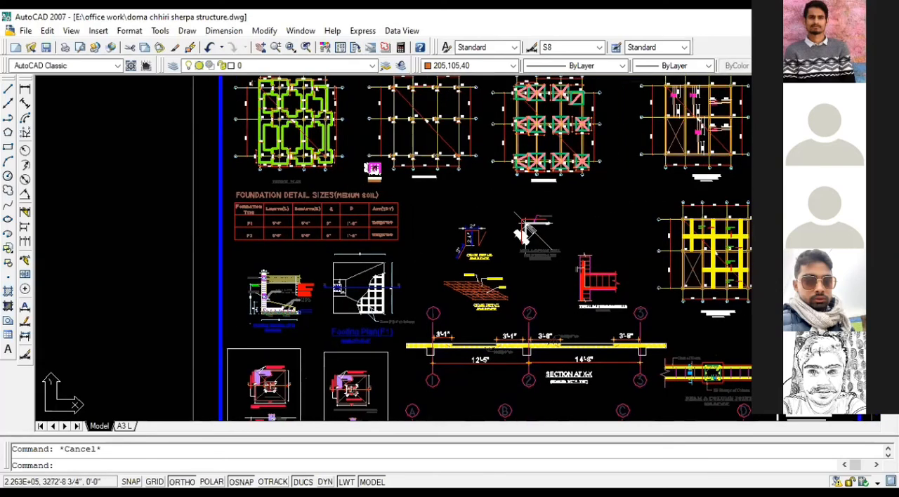
pyautogui.scroll(8, 415, 254)
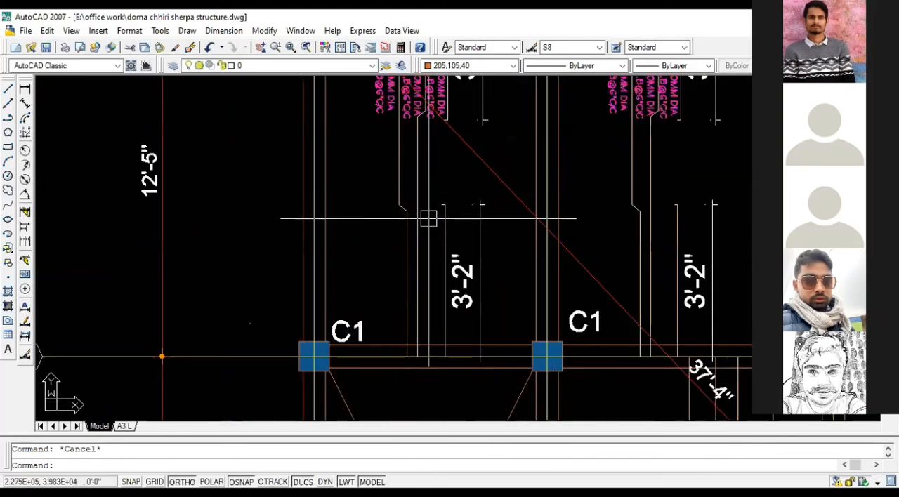
pyautogui.moveTo(427, 216); pyautogui.dragTo(413, 172, button='middle')
pyautogui.scroll(-4, 535, 162)
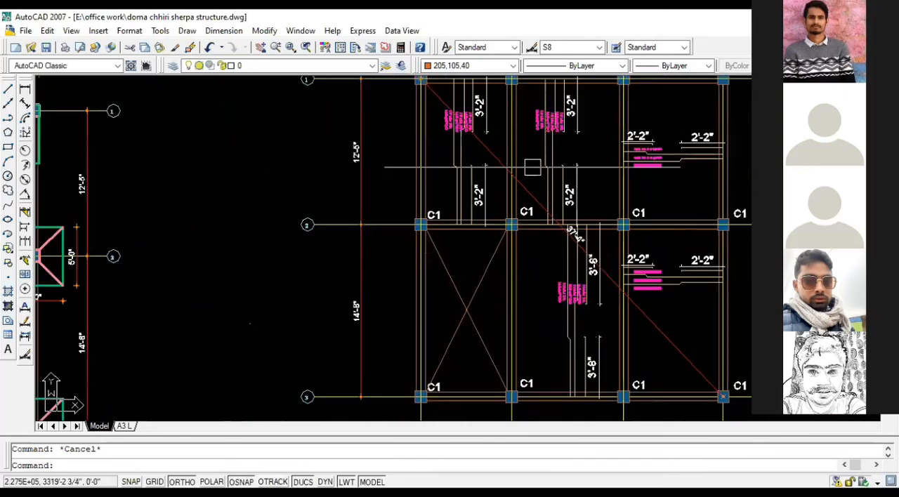
pyautogui.scroll(-2, 581, 166)
pyautogui.scroll(-4, 582, 166)
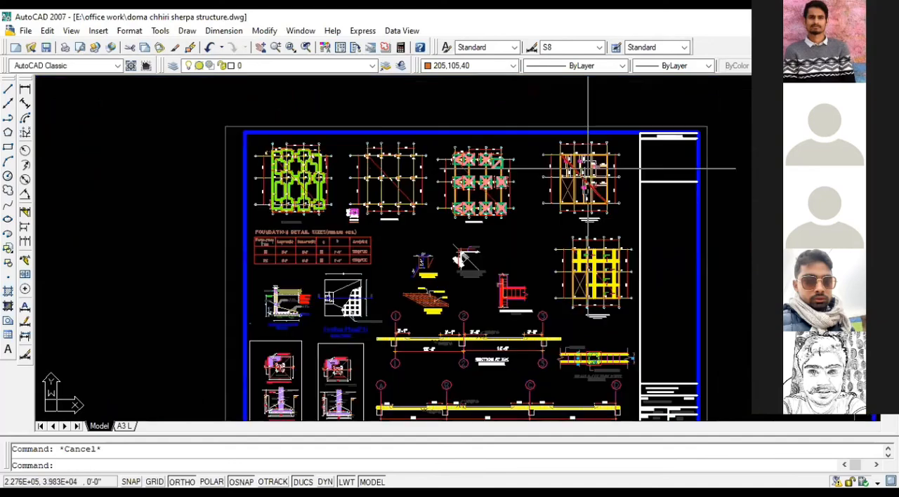
# Step: Move the F1 footing plan and section, both framed footing details, and the A–D slab section into the empty space left of the first sheet
pyautogui.scroll(2, 463, 260)
pyautogui.moveTo(477, 245); pyautogui.dragTo(584, 169, button='middle')
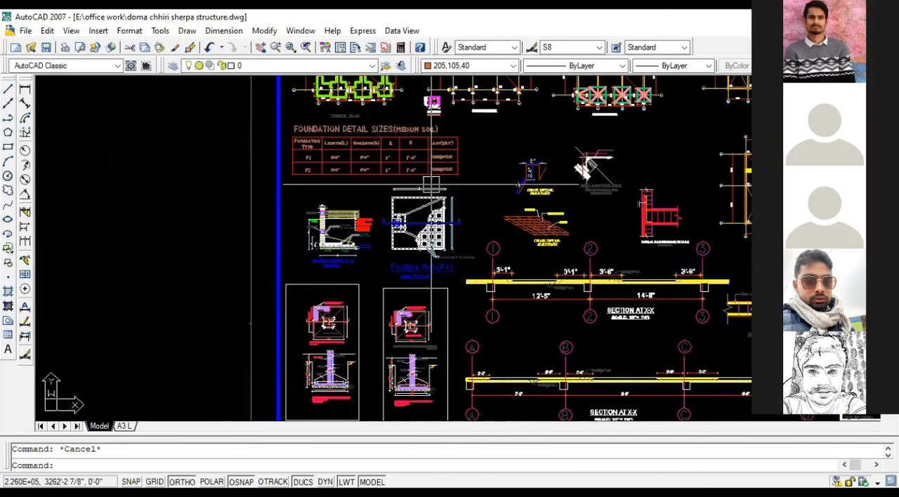
pyautogui.scroll(-2, 503, 177)
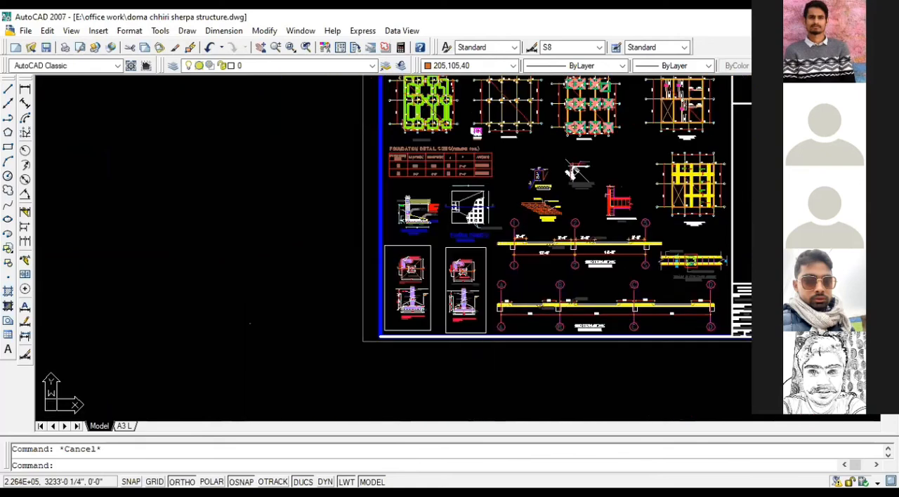
pyautogui.click(425, 223)
pyautogui.click(417, 274)
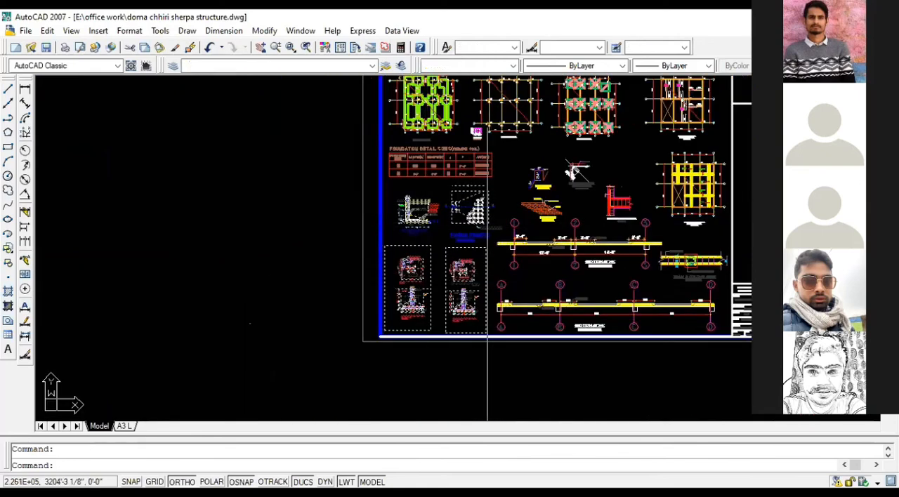
pyautogui.click(608, 253)
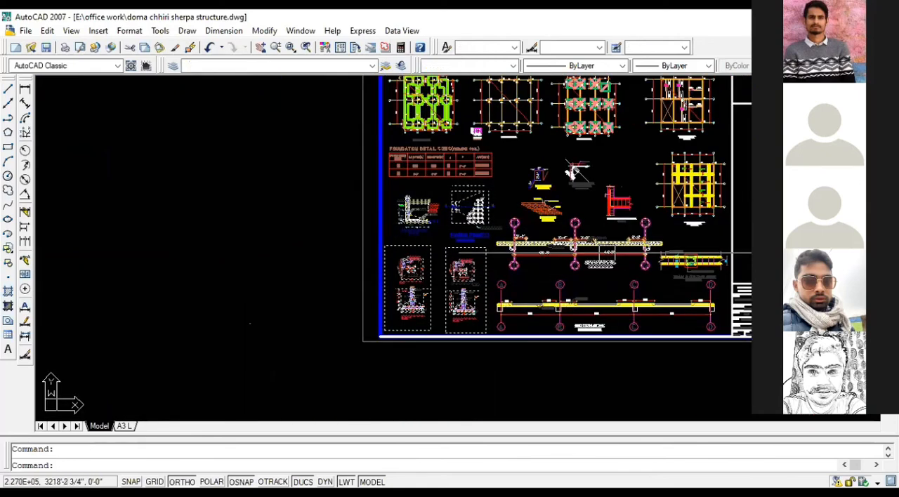
pyautogui.click(597, 259)
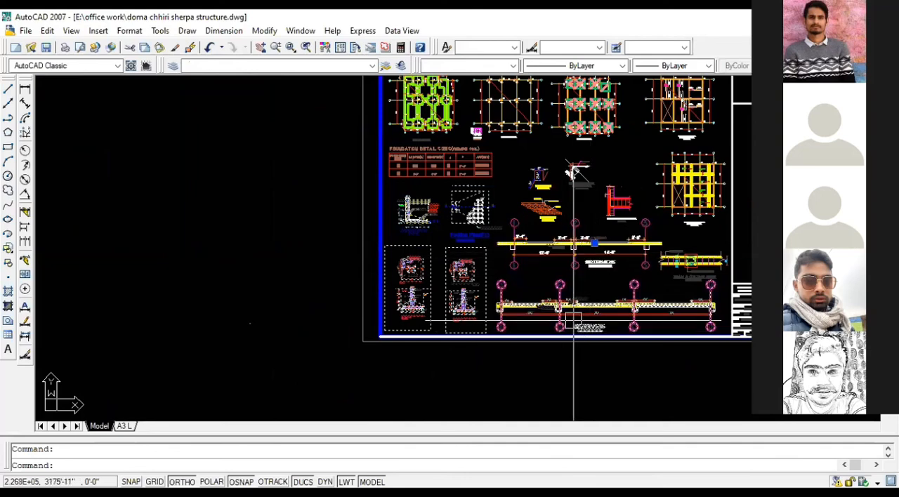
pyautogui.scroll(-2, 456, 279)
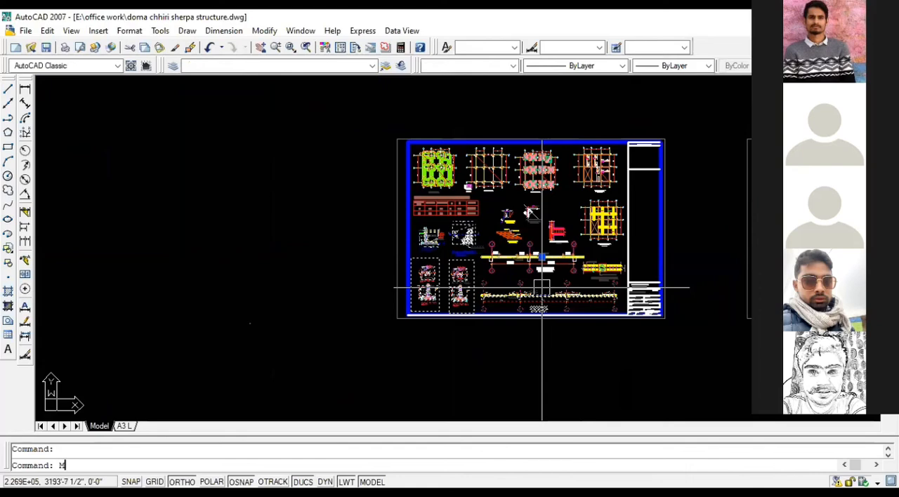
pyautogui.press('space')
pyautogui.click(520, 284)
pyautogui.scroll(-1, 456, 274)
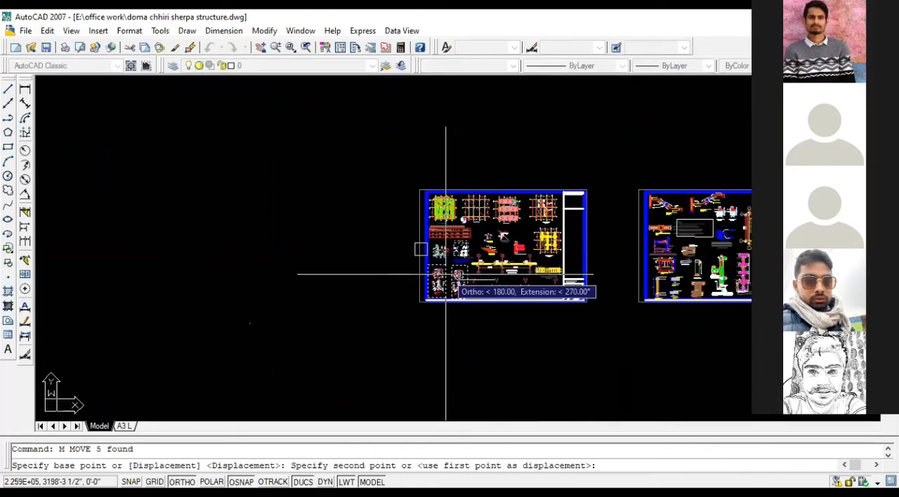
pyautogui.scroll(-1, 446, 275)
pyautogui.click(241, 259)
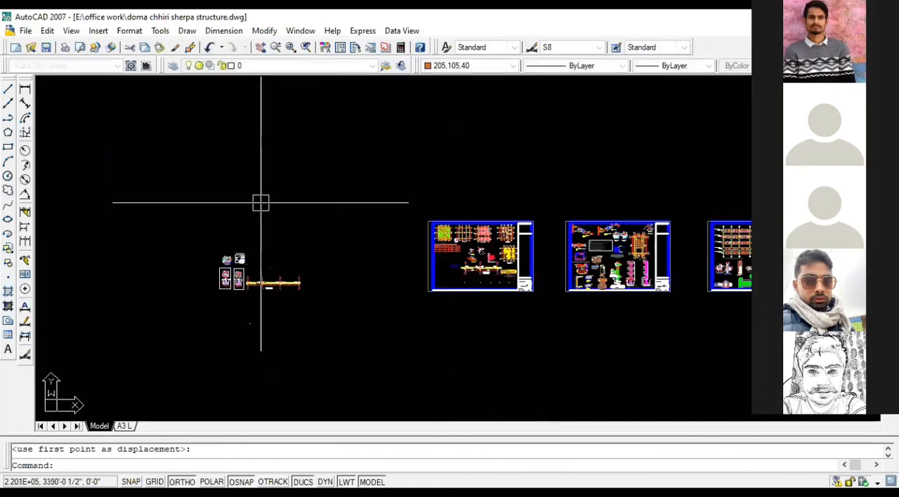
# Step: Undo the last move of the footing details and A–D slab section
pyautogui.scroll(1, 457, 271)
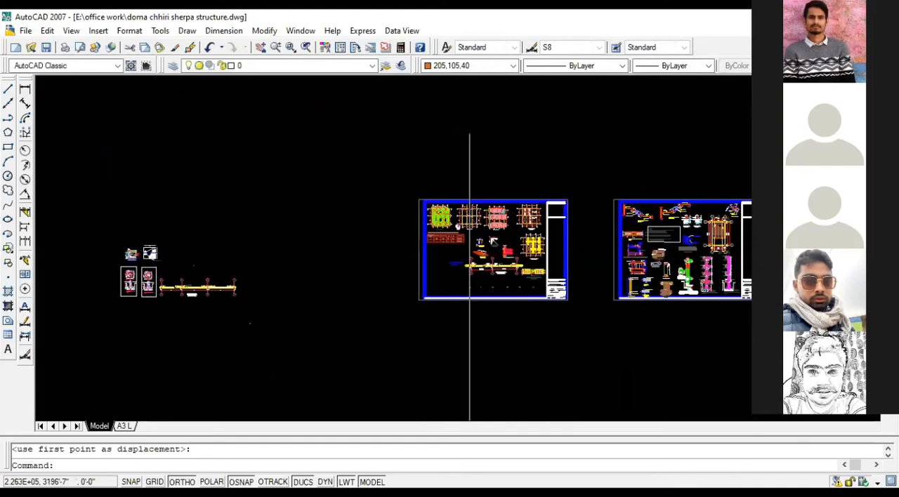
pyautogui.scroll(2, 474, 282)
pyautogui.scroll(1, 476, 284)
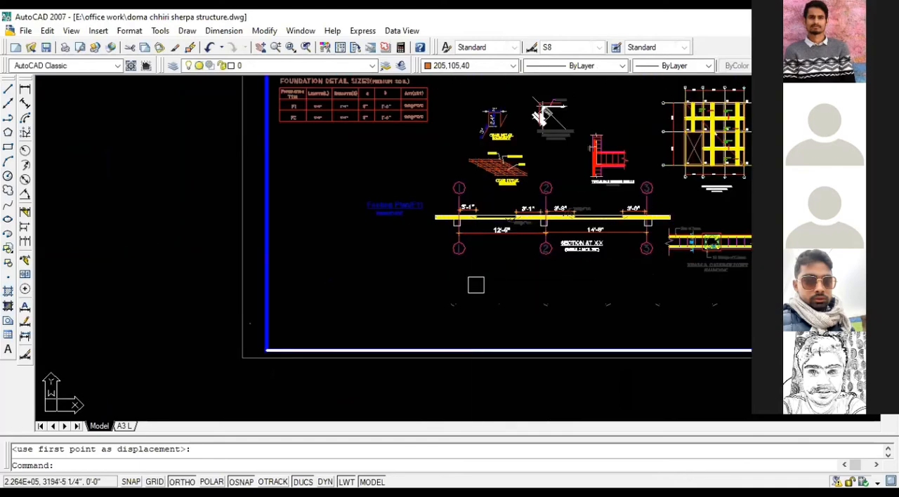
pyautogui.hotkey('ctrl', 'z')
pyautogui.hotkey('ctrl', 'z')
pyautogui.hotkey('ctrl', 'z')
pyautogui.scroll(1, 480, 290)
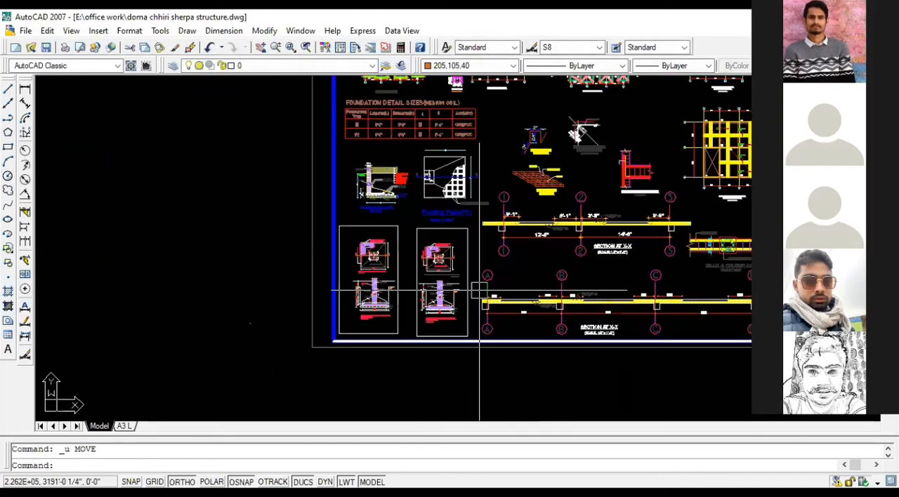
# Step: Move the F1 footing plan and section, both framed footing details, and both slab sections into the empty space left of the first sheet
pyautogui.scroll(1, 480, 290)
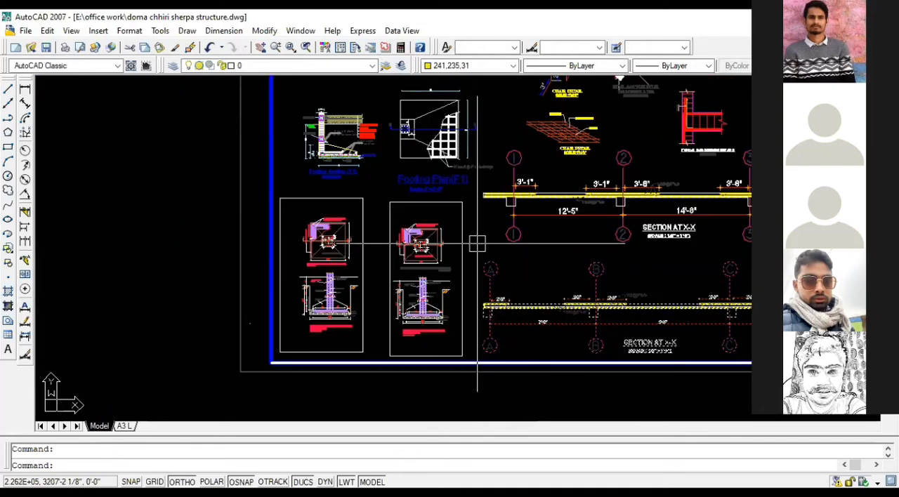
pyautogui.scroll(-2, 477, 243)
pyautogui.click(482, 262)
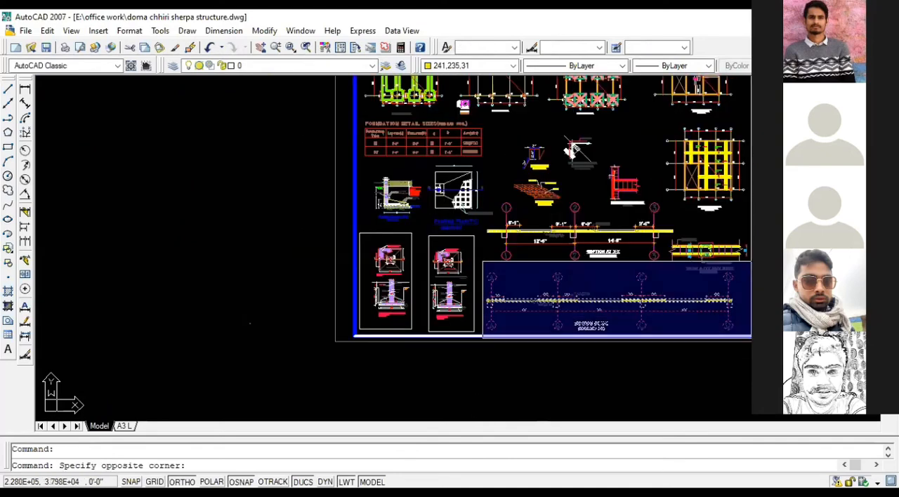
pyautogui.click(747, 340)
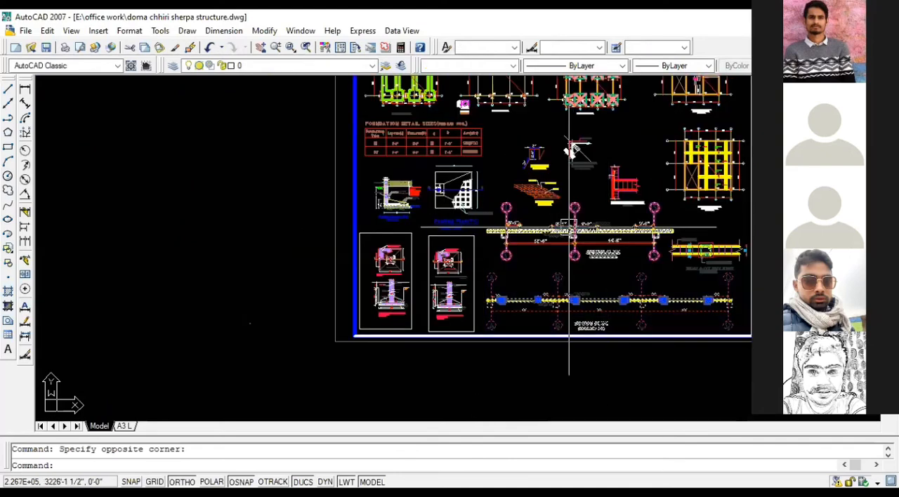
pyautogui.click(448, 196)
pyautogui.click(404, 196)
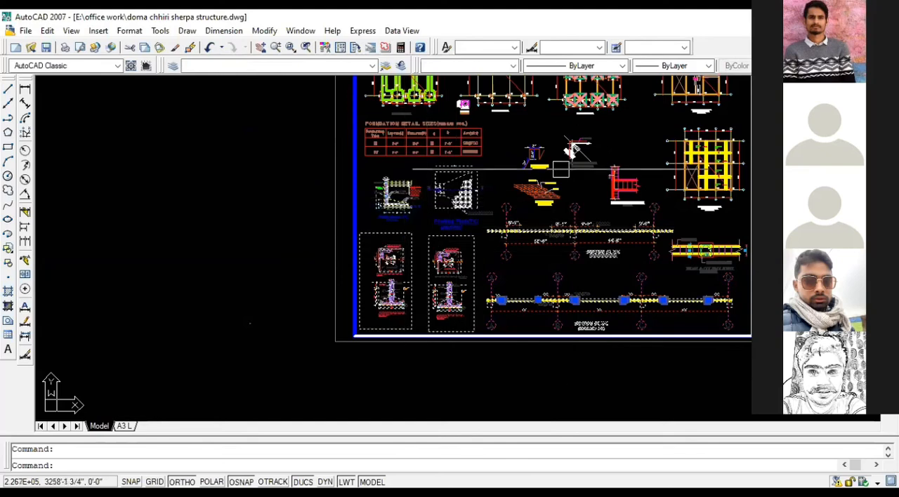
pyautogui.scroll(-1, 561, 215)
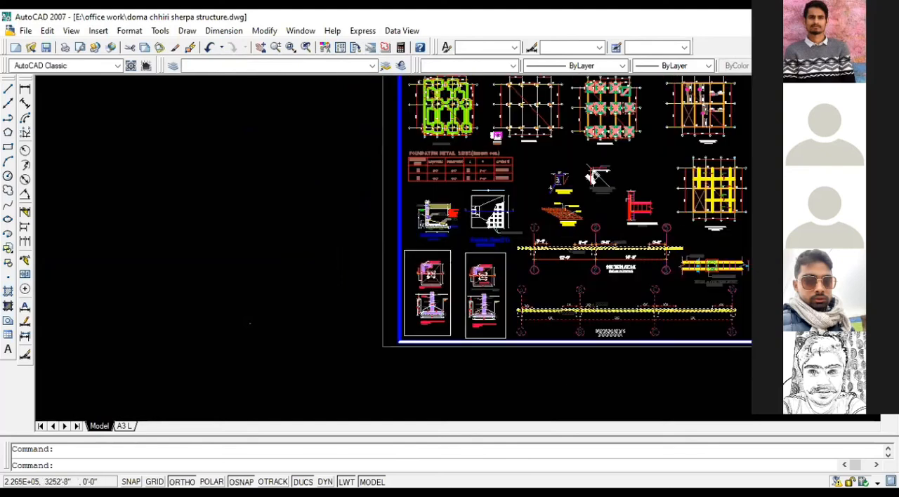
pyautogui.scroll(3, 559, 196)
pyautogui.scroll(3, 368, 154)
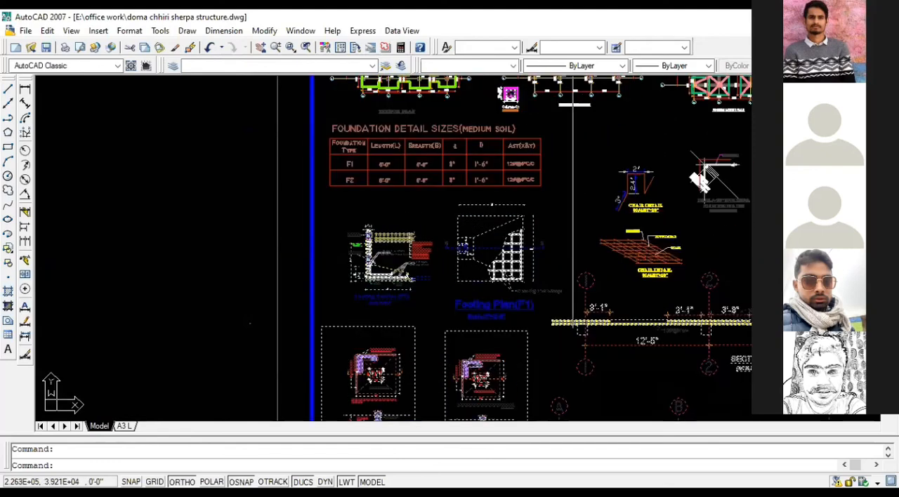
pyautogui.scroll(-4, 573, 179)
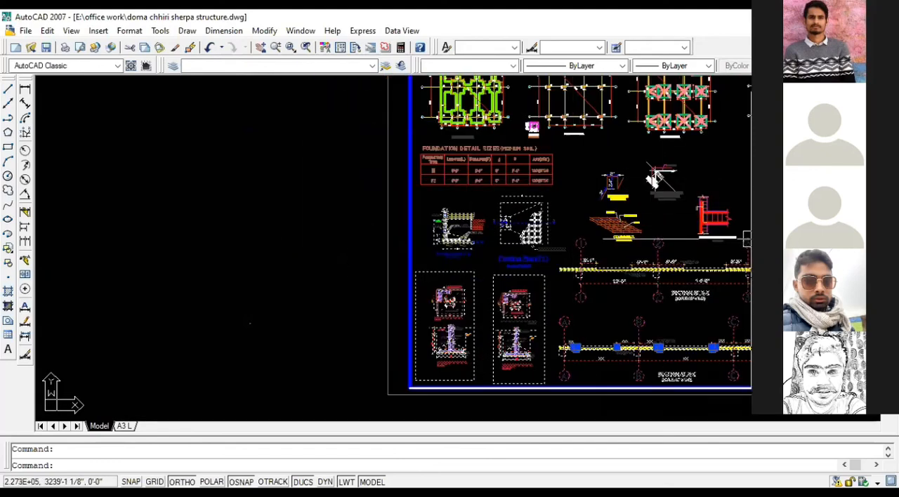
pyautogui.write('M')
pyautogui.press('space')
pyautogui.click(691, 309)
pyautogui.scroll(-3, 744, 270)
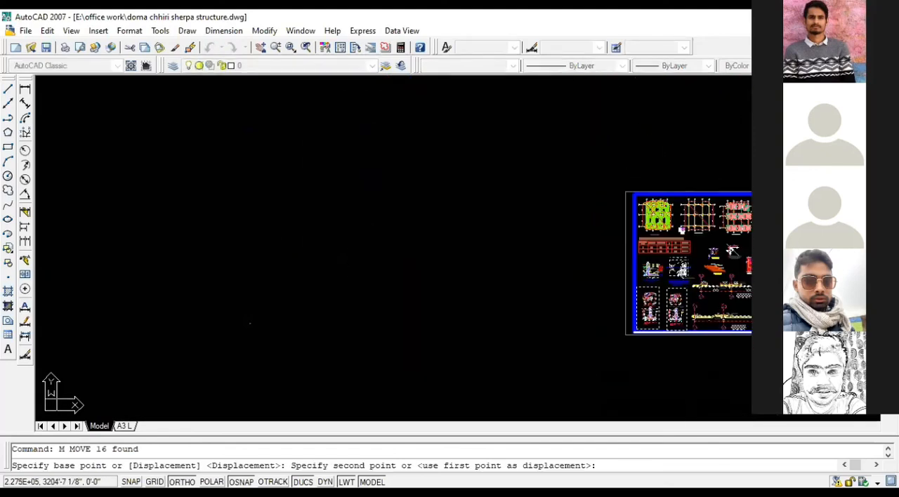
pyautogui.click(355, 281)
# Step: Move the leftover "Footing Plan(F1)" title and its scale text from the sheet to just below the relocated footing plan
pyautogui.scroll(4, 705, 243)
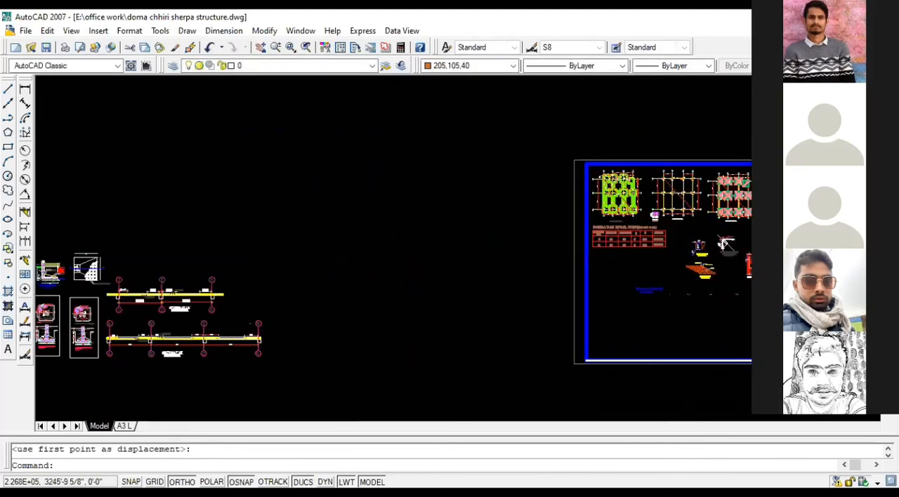
pyautogui.scroll(2, 611, 303)
pyautogui.click(608, 303)
pyautogui.click(576, 314)
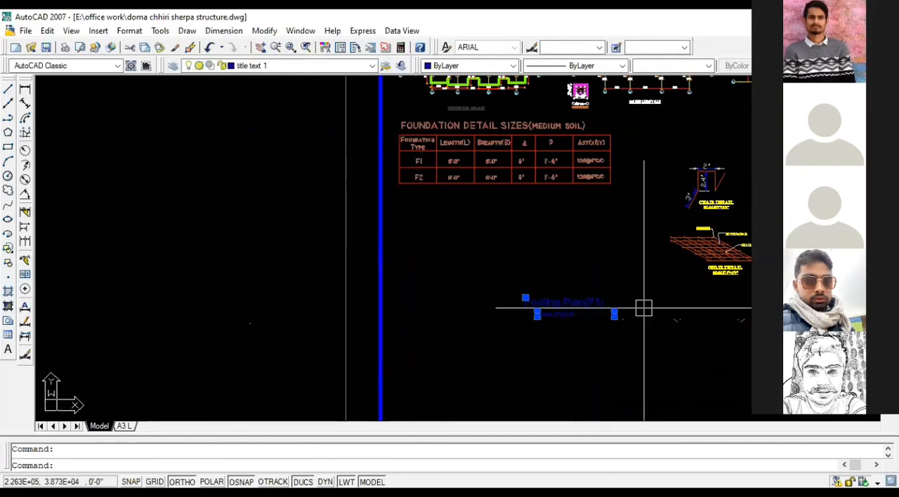
pyautogui.write('m')
pyautogui.press('Return')
pyautogui.click(559, 299)
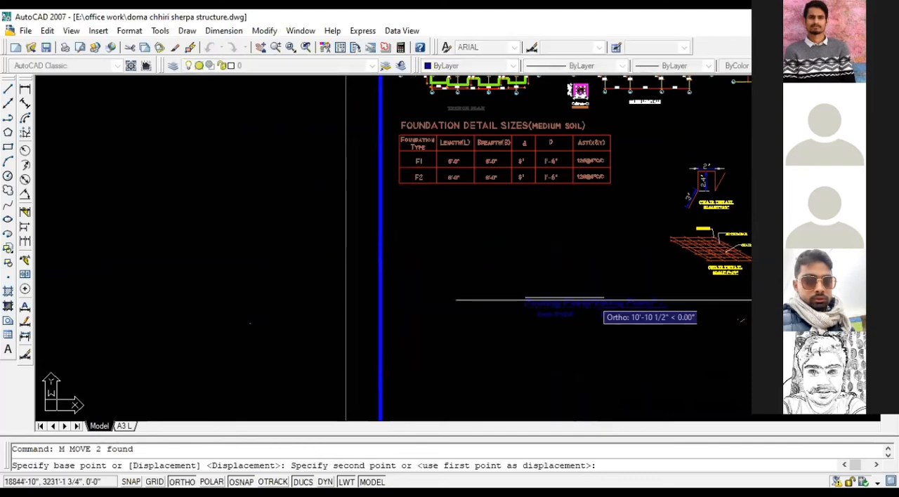
pyautogui.scroll(-4, 691, 302)
pyautogui.scroll(4, 514, 305)
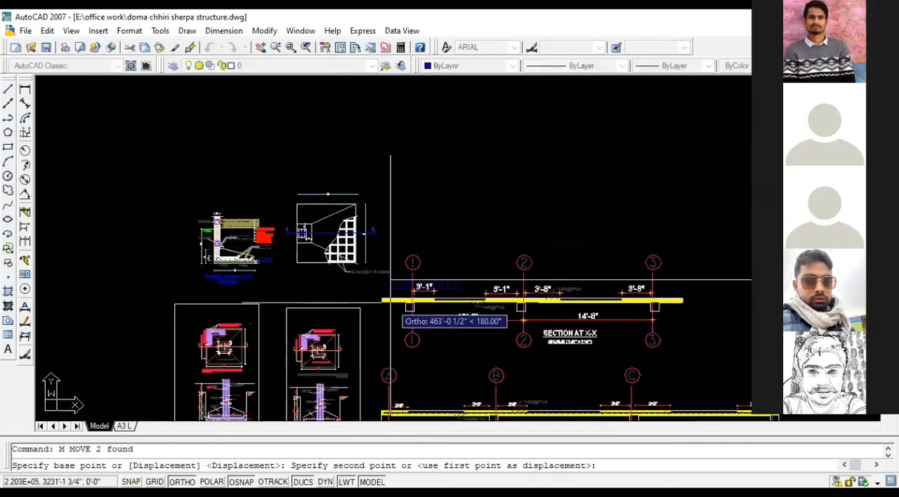
pyautogui.click(303, 279)
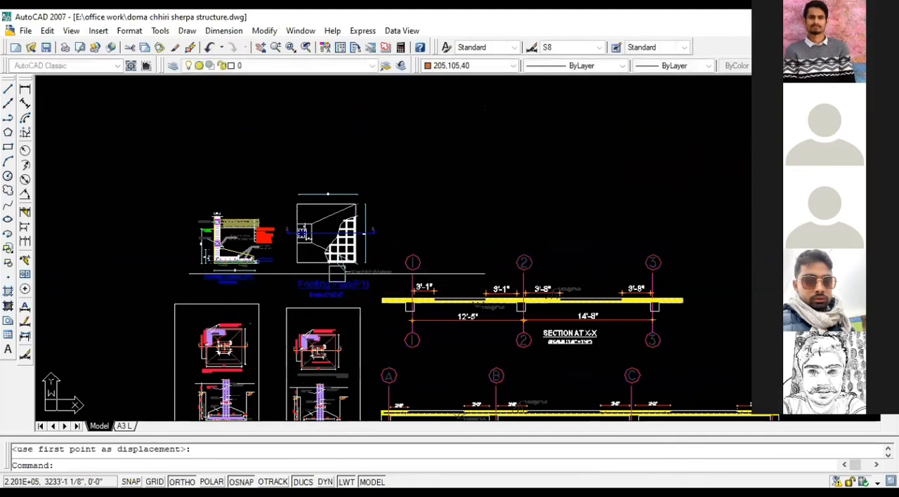
pyautogui.press('Escape')
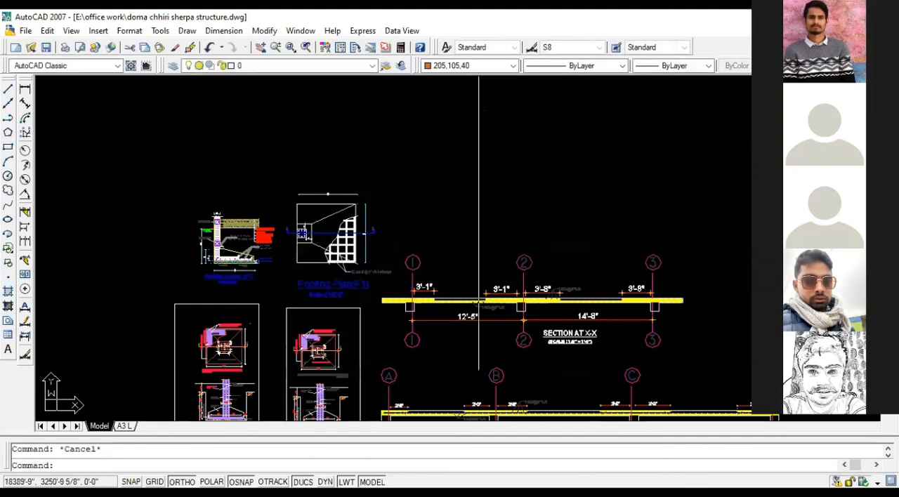
# Step: Look over the relocated F1 footing plan and section, framed footing details, and slab sections
pyautogui.scroll(-2, 523, 213)
pyautogui.scroll(6, 364, 348)
pyautogui.moveTo(359, 341); pyautogui.dragTo(493, 238, button='middle')
pyautogui.scroll(-6, 595, 321)
pyautogui.moveTo(595, 322)
pyautogui.mouseDown(button='middle')
pyautogui.moveTo(593, 277)
pyautogui.moveTo(516, 262)
pyautogui.mouseUp(button='middle')
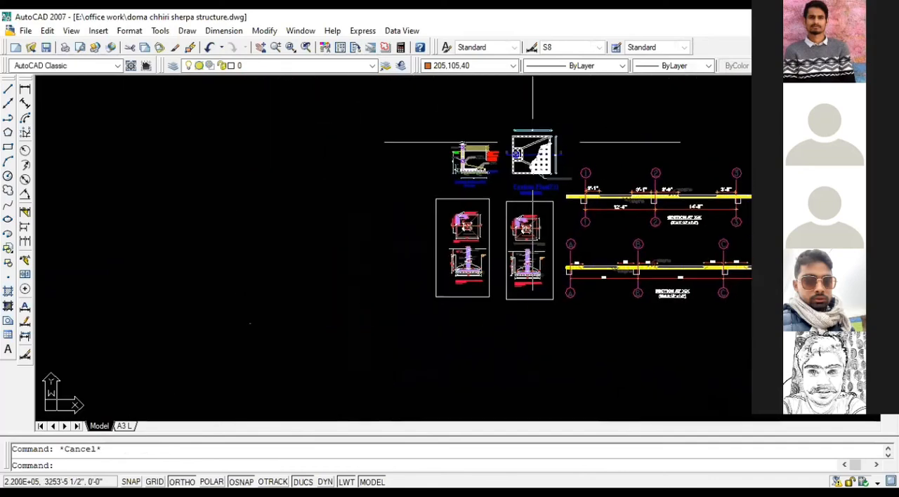
pyautogui.scroll(6, 503, 174)
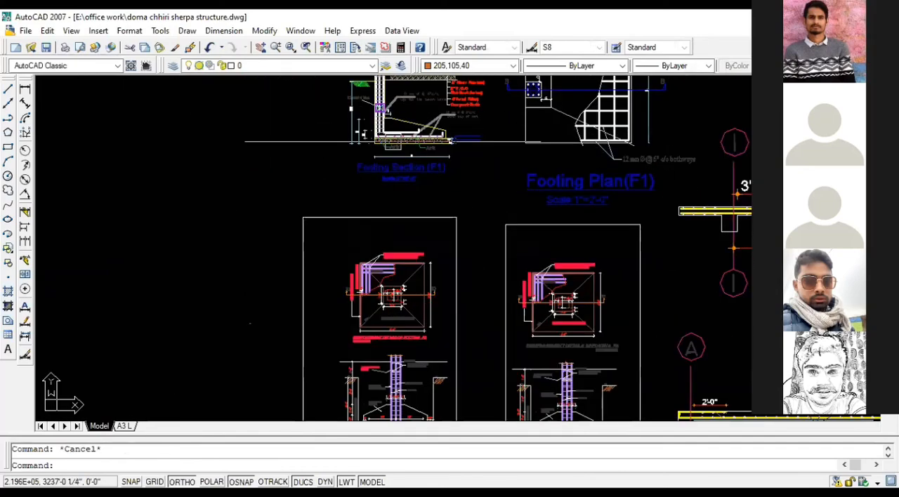
pyautogui.moveTo(391, 138); pyautogui.dragTo(437, 148, button='middle')
pyautogui.scroll(-4, 546, 176)
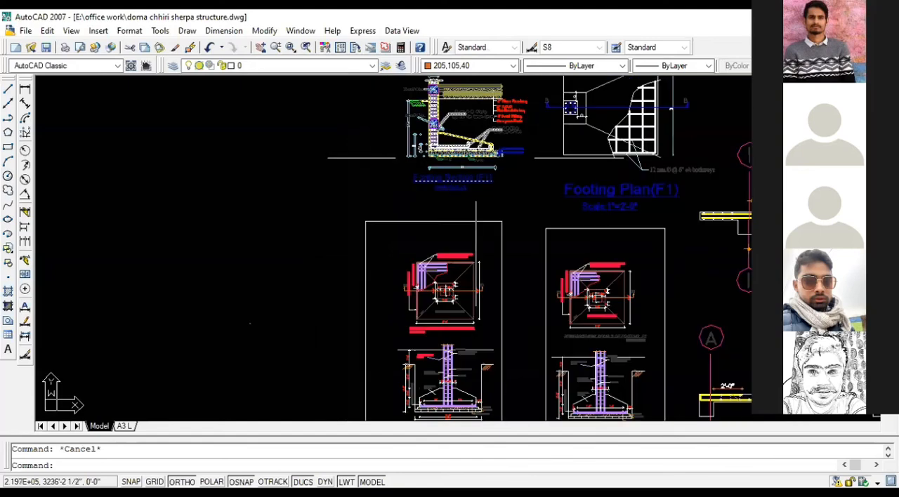
# Step: Examine the F2 footing's reinforcement plan, with its dimensions and title, and the column footing cross sections below
pyautogui.scroll(6, 491, 140)
pyautogui.scroll(5, 483, 218)
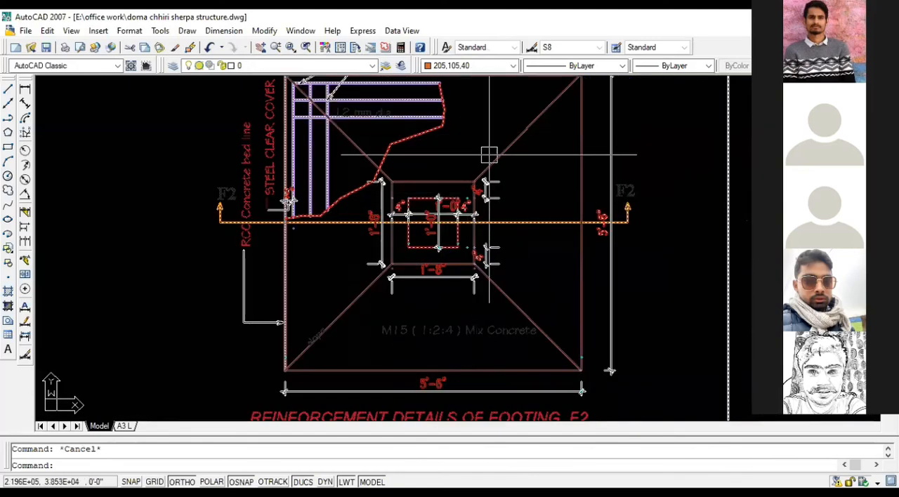
pyautogui.scroll(-2, 494, 161)
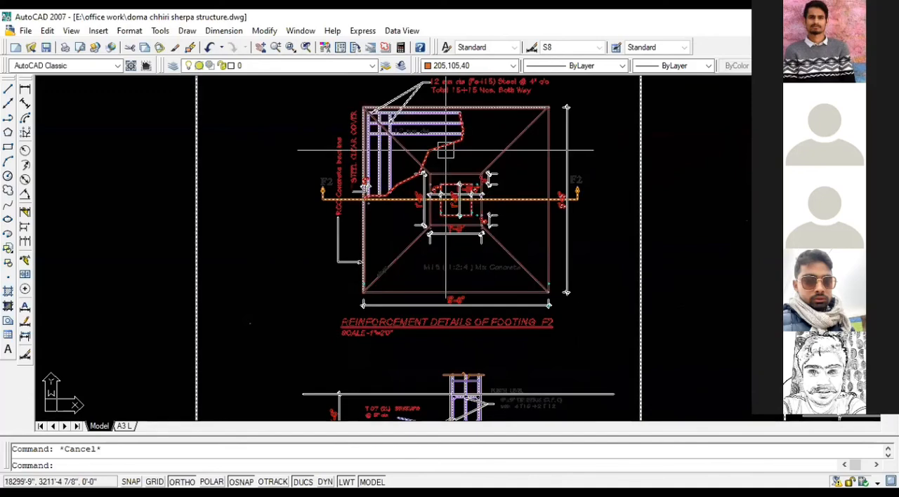
pyautogui.scroll(4, 442, 295)
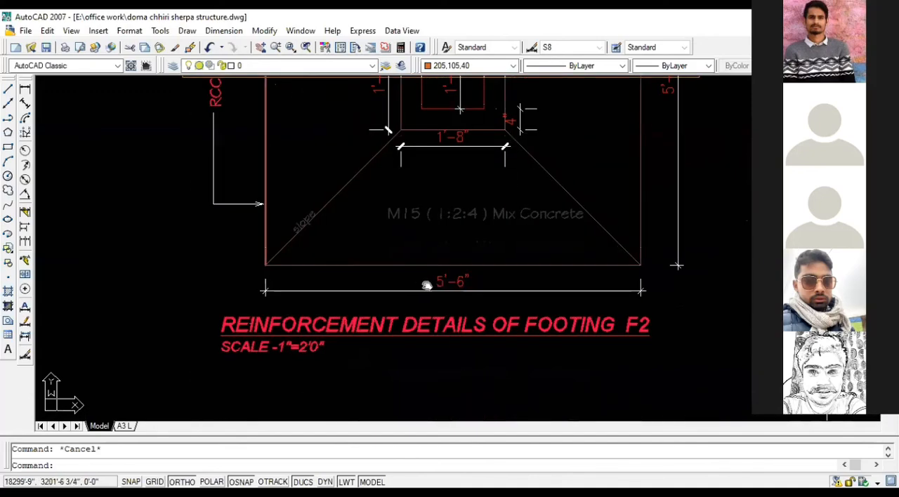
pyautogui.moveTo(428, 286); pyautogui.dragTo(347, 185, button='middle')
pyautogui.scroll(-6, 347, 179)
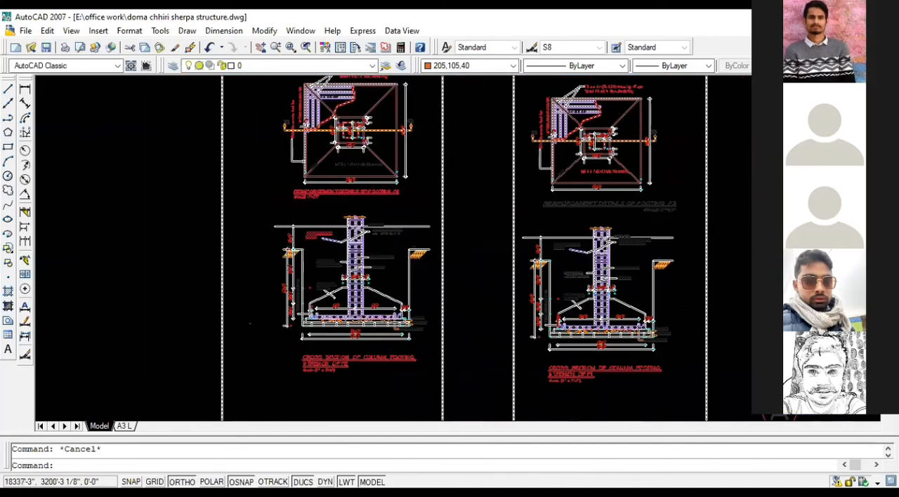
pyautogui.scroll(5, 594, 185)
pyautogui.scroll(-4, 714, 205)
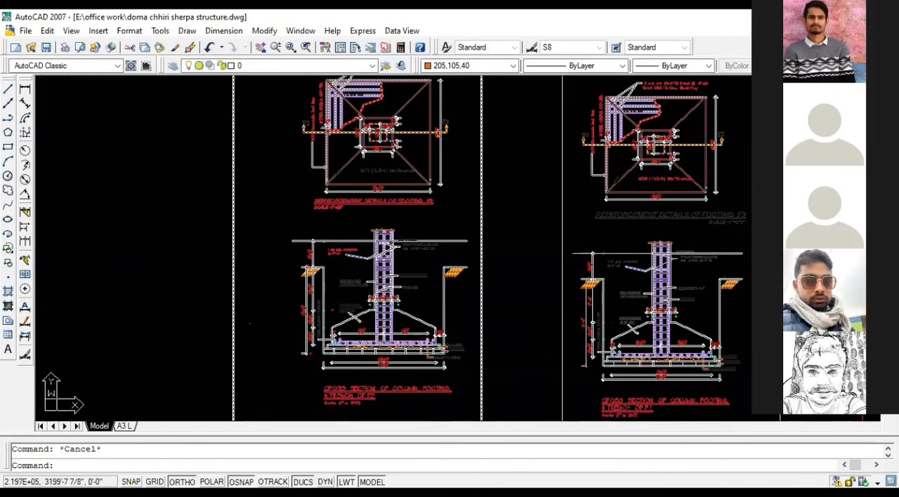
pyautogui.scroll(-3, 554, 211)
pyautogui.scroll(10, 498, 189)
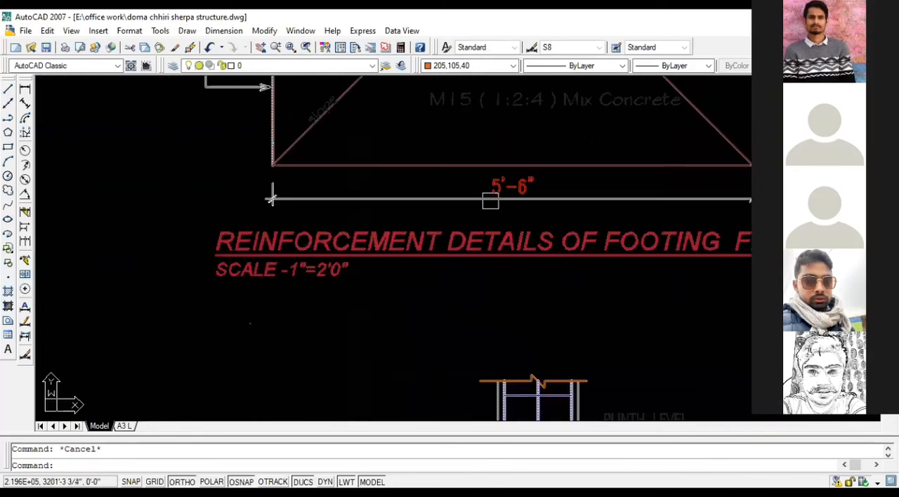
pyautogui.scroll(-4, 500, 193)
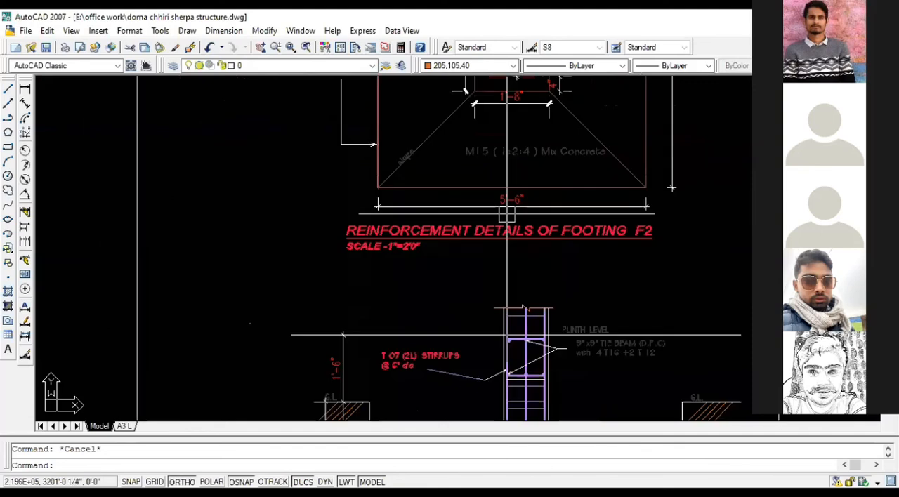
# Step: Examine the F2 column footing cross section, focusing on its footing and trench width dimensions and the bottom reinforcement spans
pyautogui.moveTo(507, 197)
pyautogui.mouseDown(button='middle')
pyautogui.moveTo(517, 231)
pyautogui.moveTo(517, 133)
pyautogui.mouseUp(button='middle')
pyautogui.scroll(-5, 517, 120)
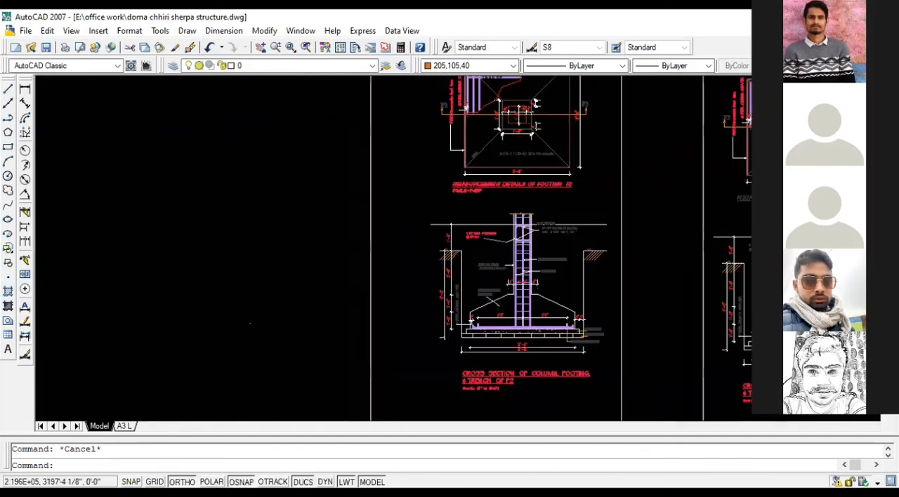
pyautogui.scroll(5, 520, 295)
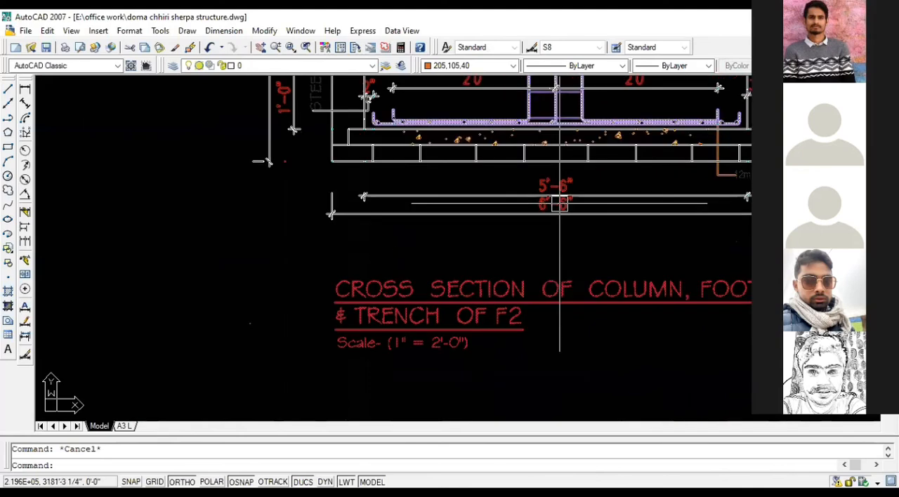
pyautogui.scroll(2, 561, 201)
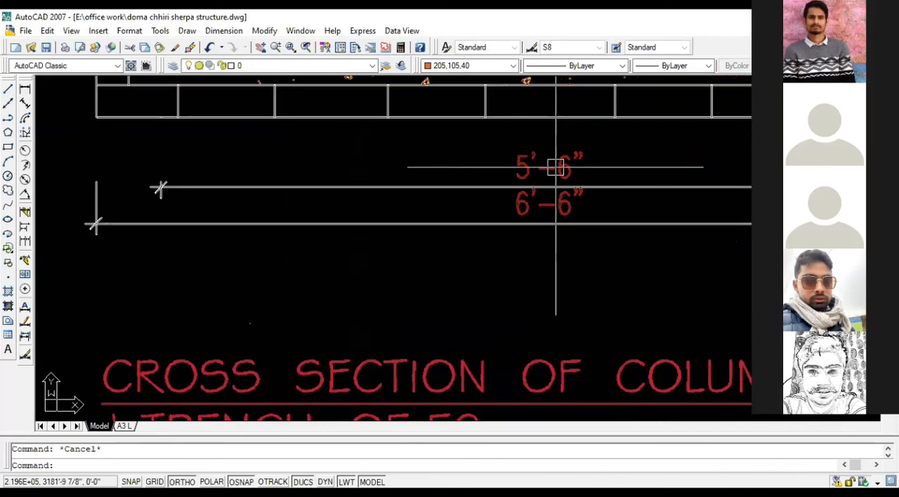
pyautogui.moveTo(554, 164); pyautogui.dragTo(514, 205, button='middle')
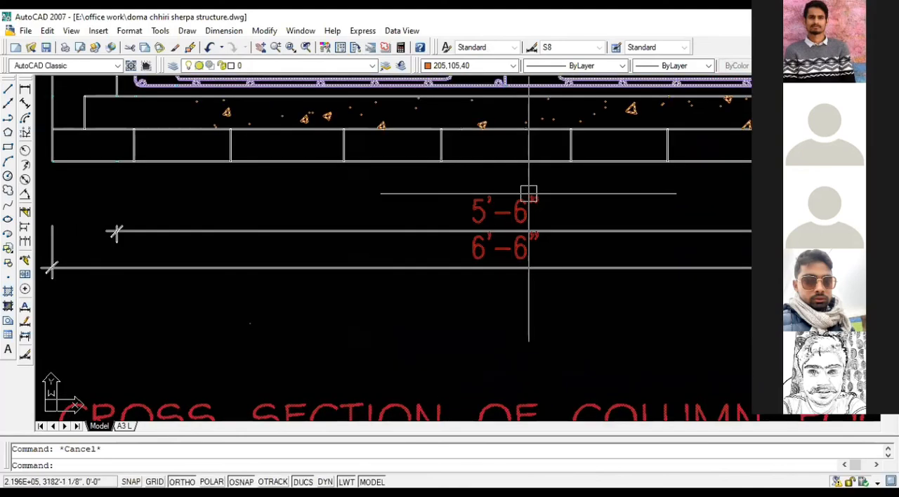
pyautogui.scroll(-5, 528, 192)
pyautogui.moveTo(538, 246); pyautogui.dragTo(534, 358, button='middle')
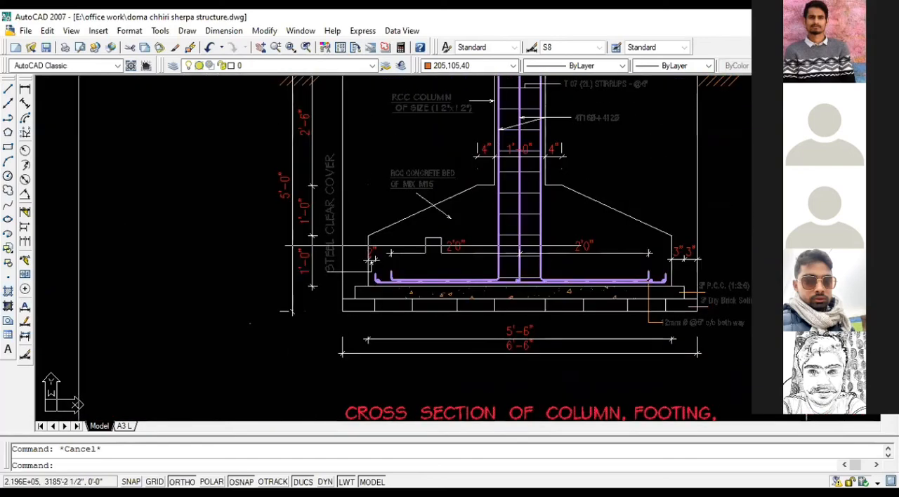
pyautogui.scroll(2, 441, 257)
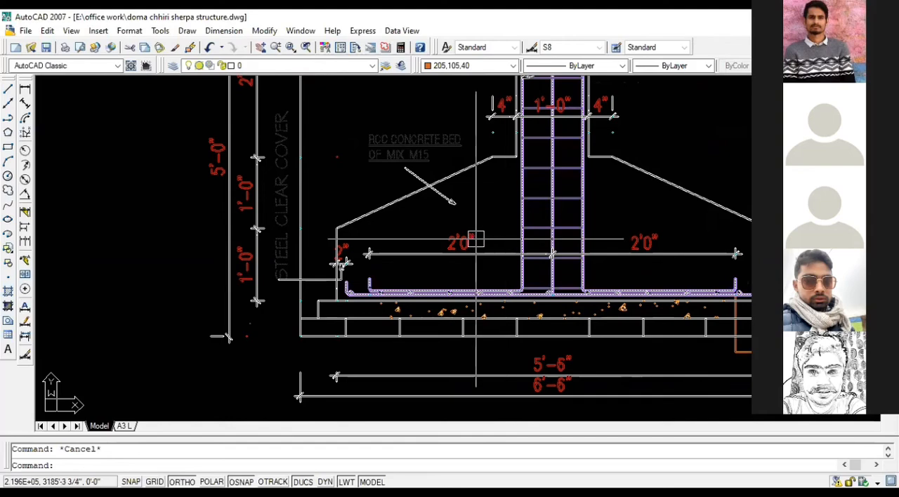
pyautogui.scroll(-3, 566, 295)
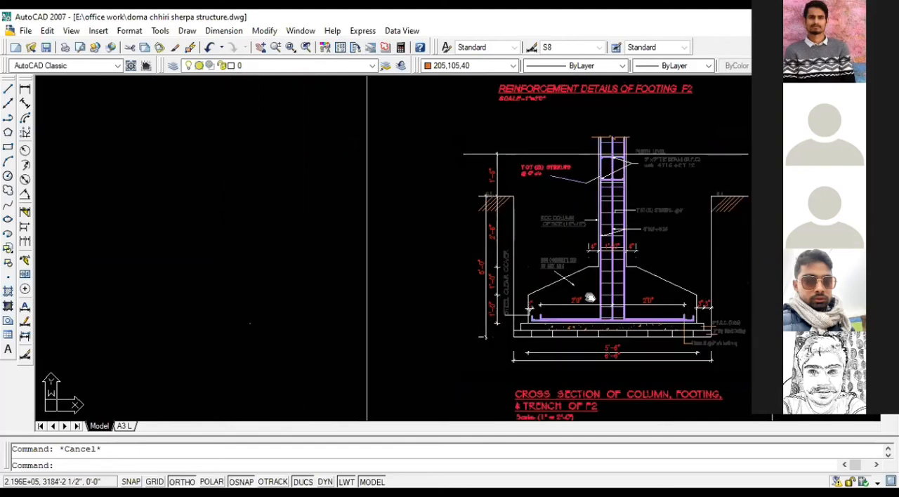
pyautogui.moveTo(566, 254); pyautogui.dragTo(575, 319, button='middle')
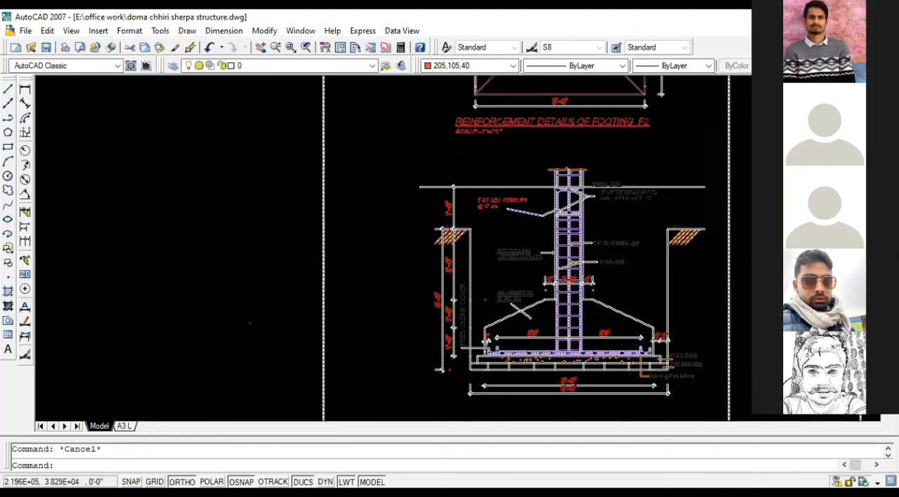
# Step: Inspect the base layers, bottom bars, width dimensions and depth dimensions in the cross section of footing F2
pyautogui.scroll(-2, 593, 302)
pyautogui.scroll(3, 609, 319)
pyautogui.scroll(-2, 589, 317)
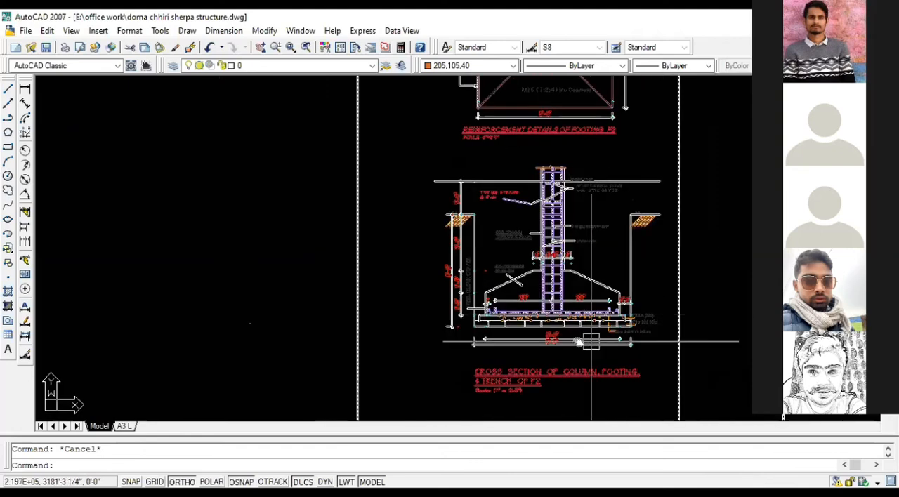
pyautogui.scroll(6, 456, 262)
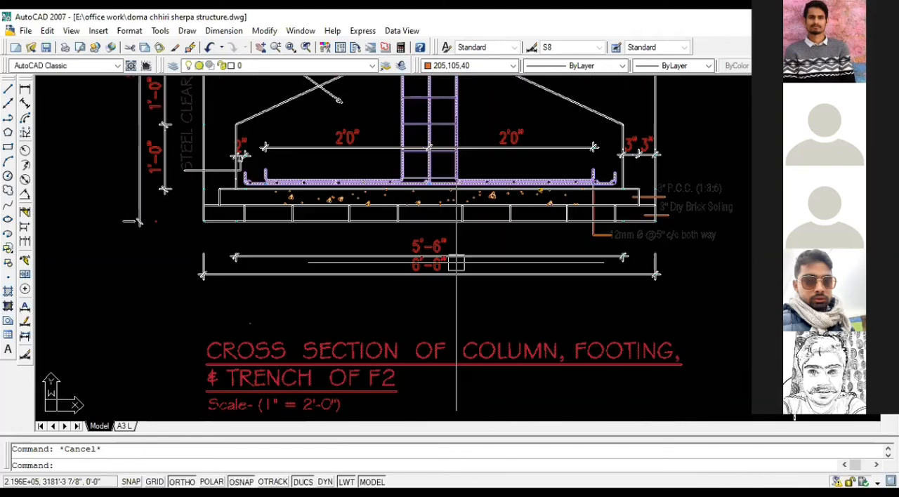
pyautogui.scroll(2, 457, 262)
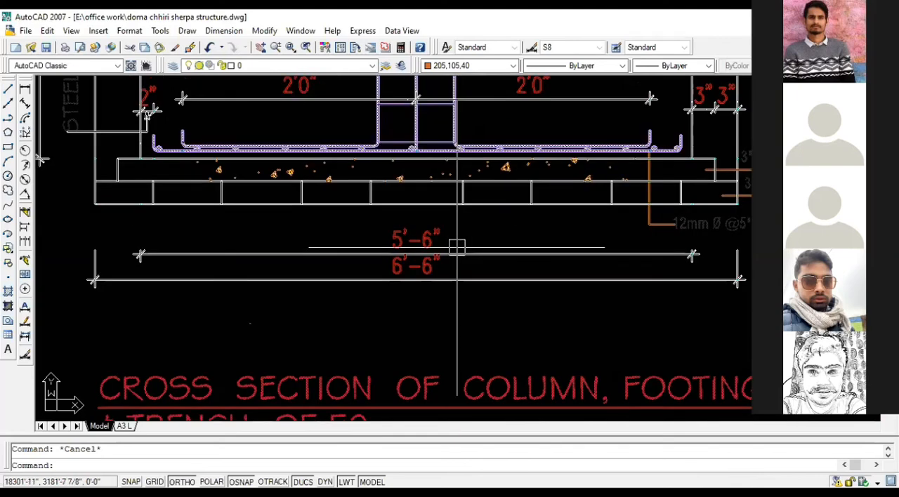
pyautogui.scroll(-2, 495, 276)
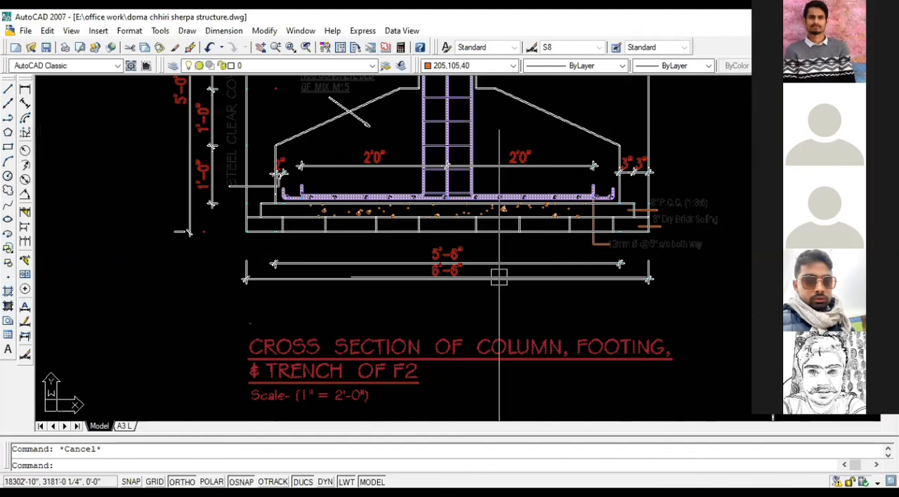
pyautogui.moveTo(494, 273); pyautogui.dragTo(542, 292, button='middle')
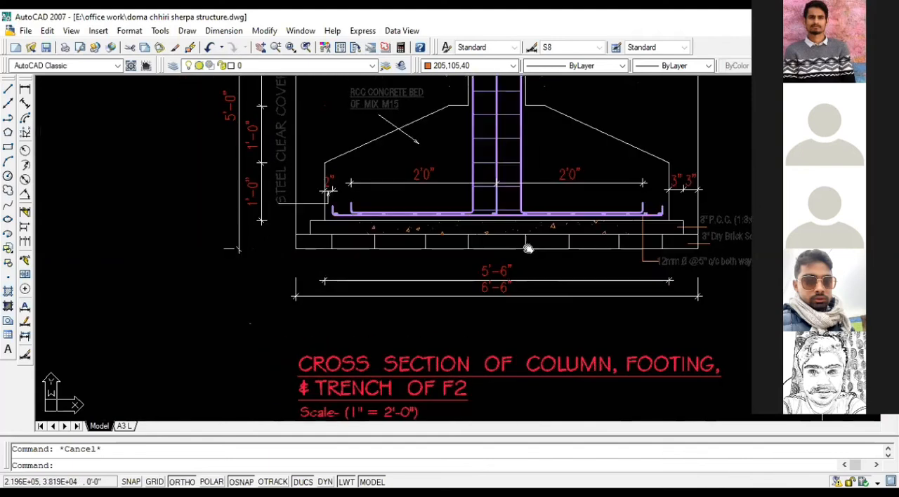
pyautogui.moveTo(526, 249); pyautogui.dragTo(548, 263, button='middle')
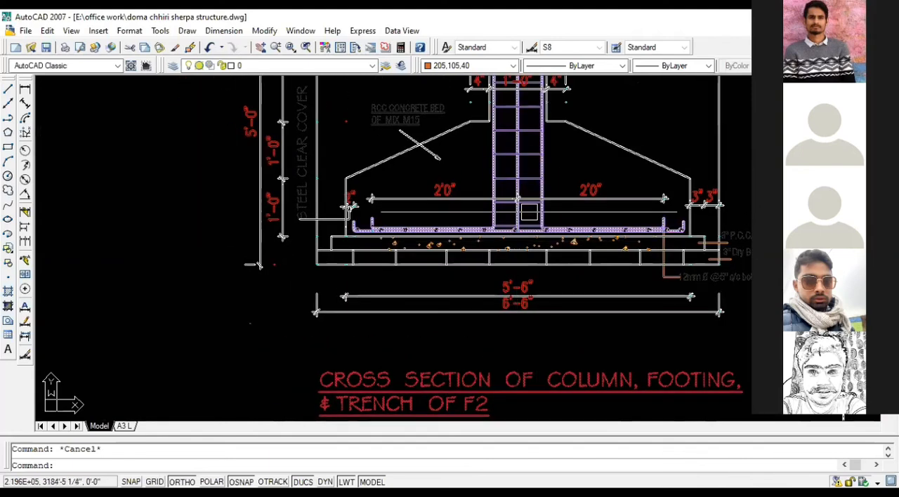
pyautogui.scroll(-2, 478, 228)
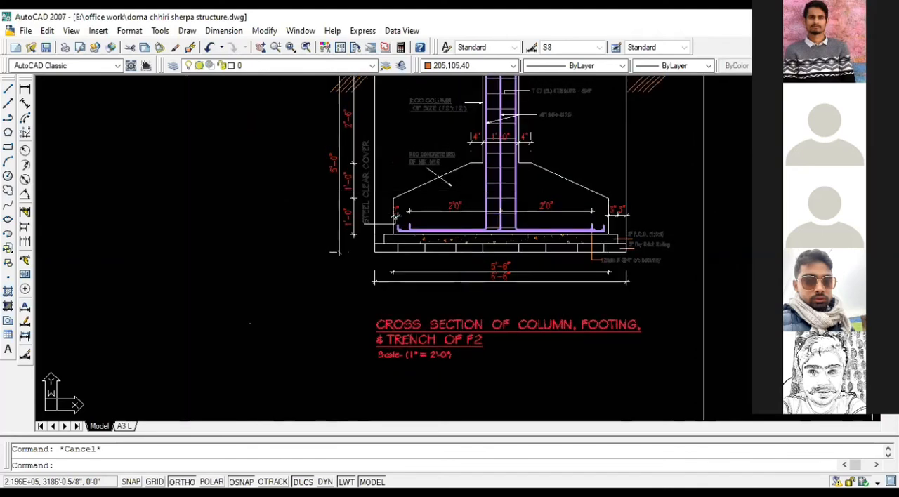
pyautogui.moveTo(478, 231); pyautogui.dragTo(471, 260, button='middle')
pyautogui.moveTo(455, 215); pyautogui.dragTo(455, 239, button='middle')
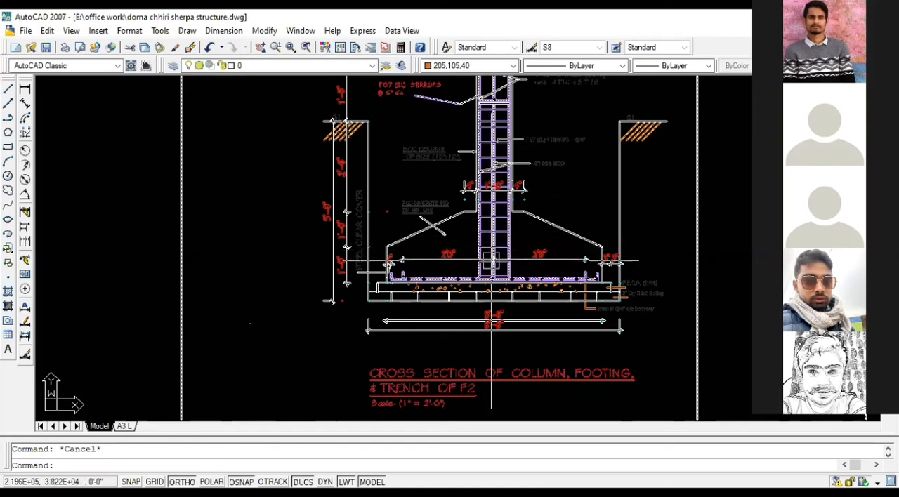
pyautogui.scroll(-4, 463, 239)
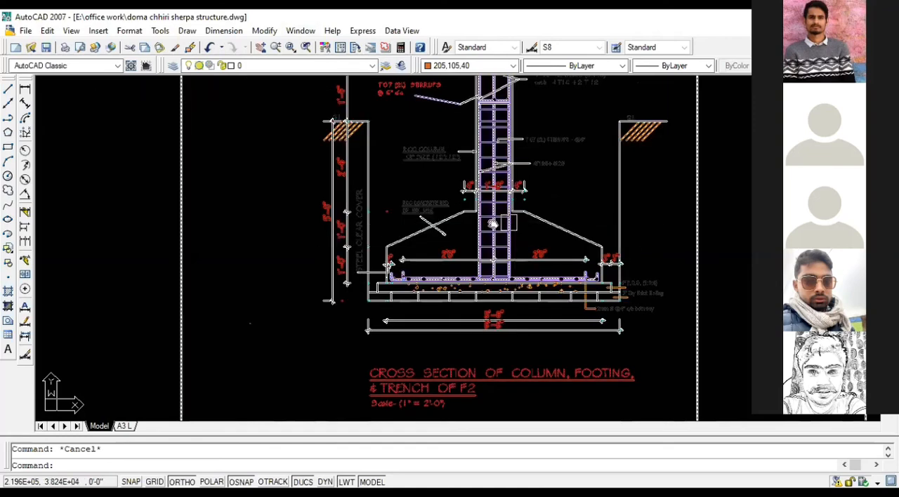
# Step: Compare the F2 column footing cross section with the neighbouring F1 one, and inspect slab section X-X near grid A
pyautogui.moveTo(615, 253); pyautogui.dragTo(522, 227, button='middle')
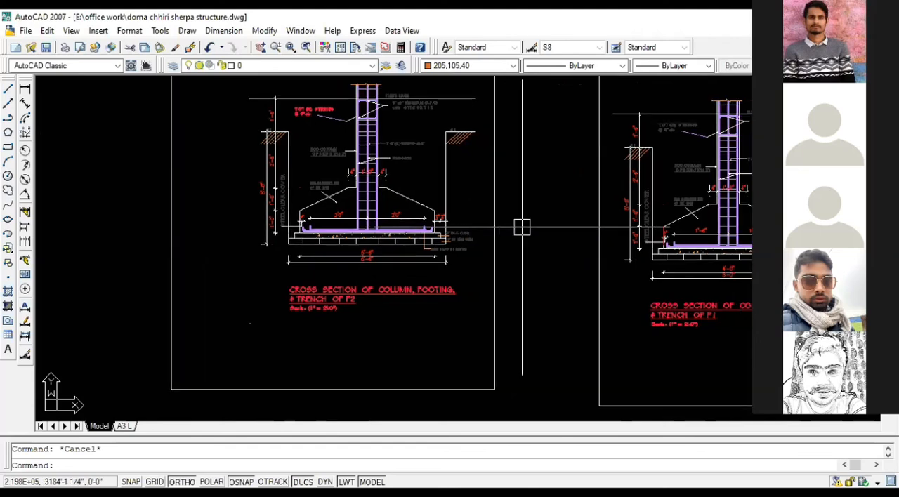
pyautogui.hotkey('ctrl', 'a')
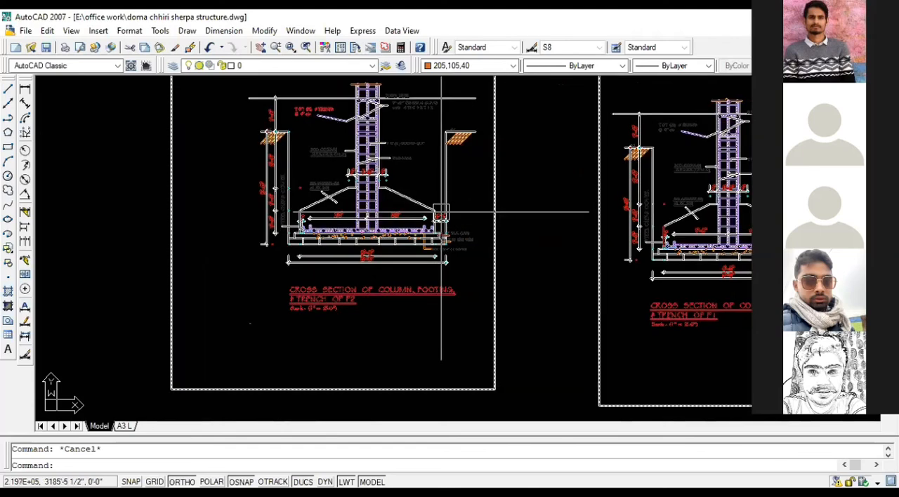
pyautogui.moveTo(441, 210); pyautogui.dragTo(335, 237, button='middle')
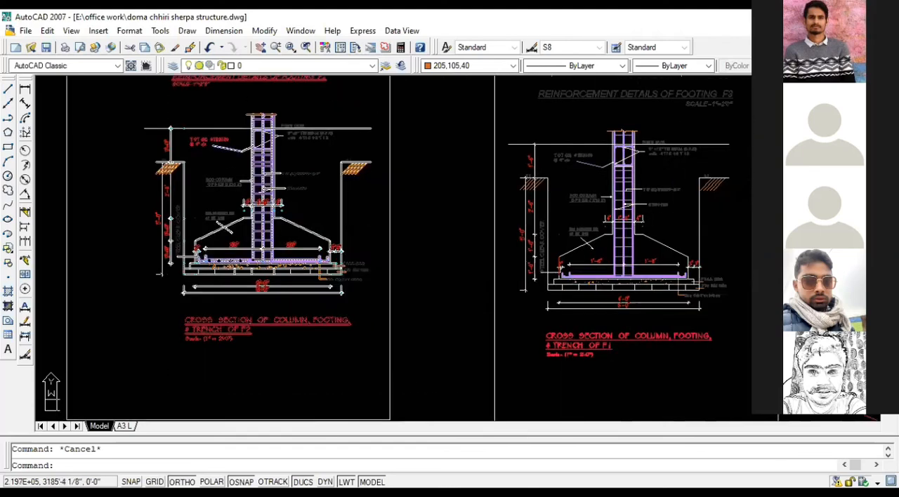
pyautogui.scroll(-2, 308, 239)
pyautogui.scroll(-2, 309, 239)
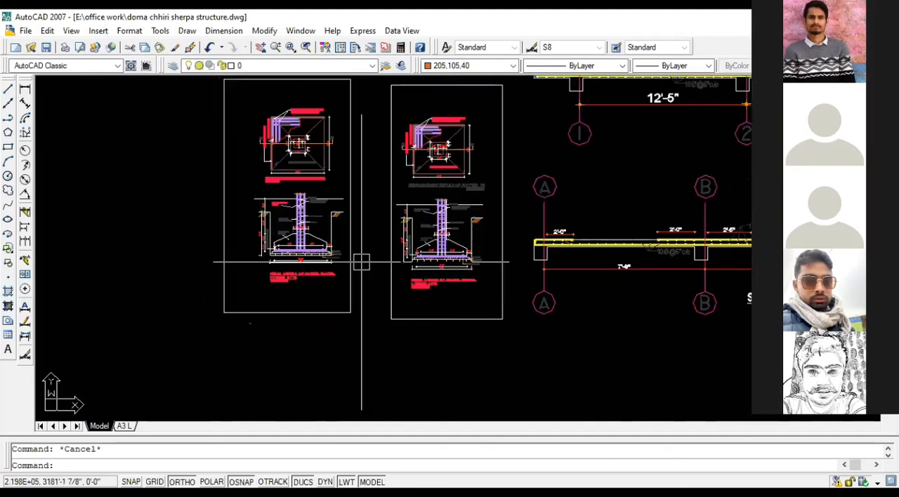
pyautogui.moveTo(307, 241); pyautogui.dragTo(228, 218, button='middle')
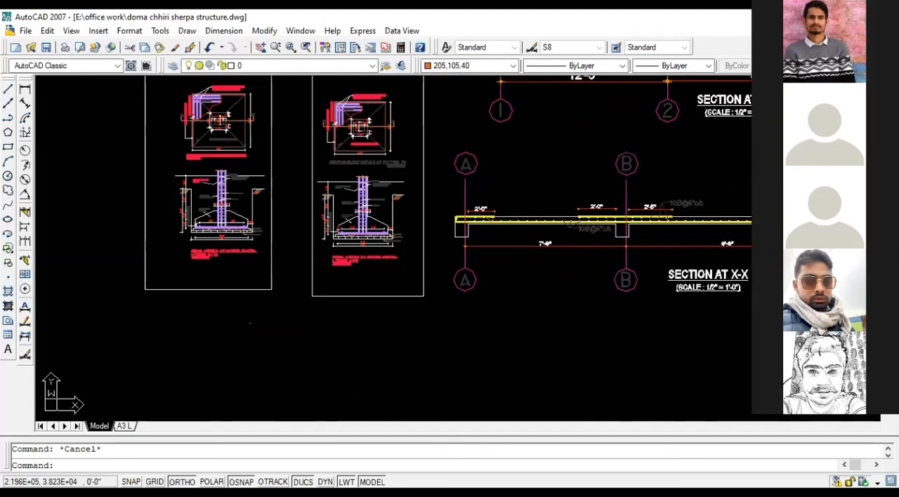
pyautogui.scroll(7, 503, 220)
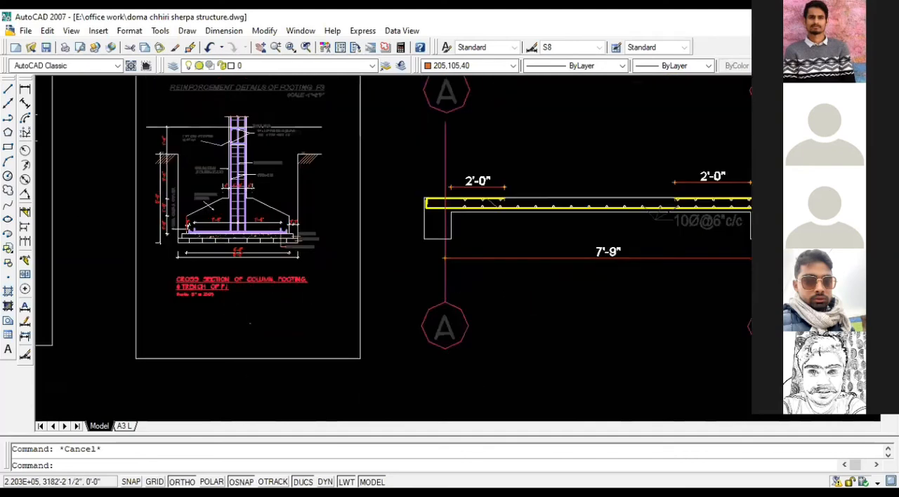
pyautogui.moveTo(503, 219); pyautogui.dragTo(334, 198, button='middle')
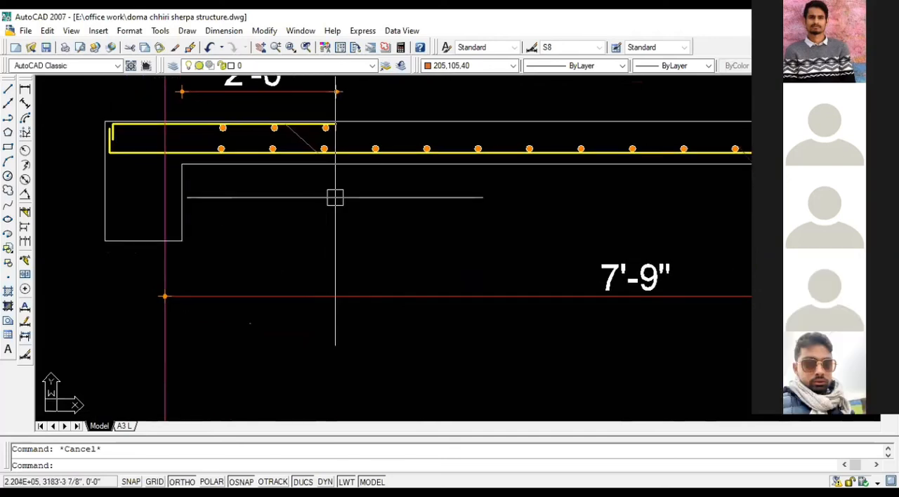
pyautogui.scroll(-5, 333, 196)
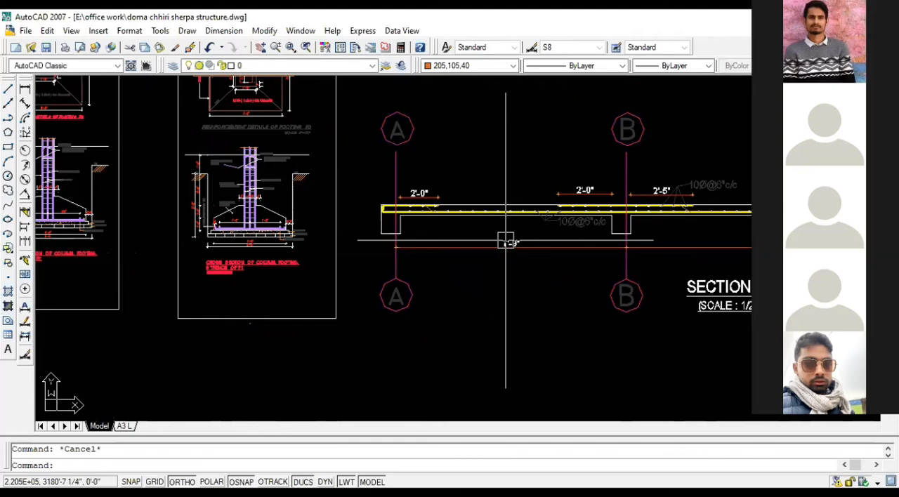
# Step: Look over the extracted footing details and slab sections together with the three framed structural drawing sheets
pyautogui.scroll(-6, 506, 241)
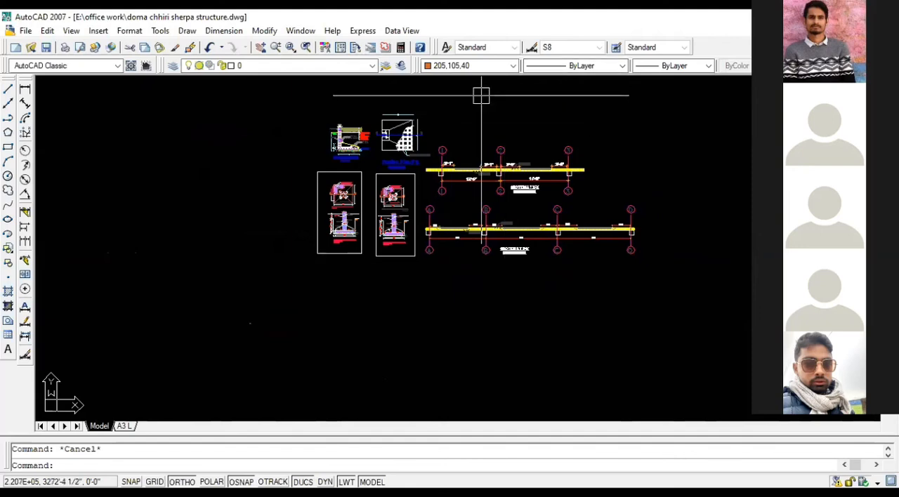
pyautogui.scroll(-4, 428, 158)
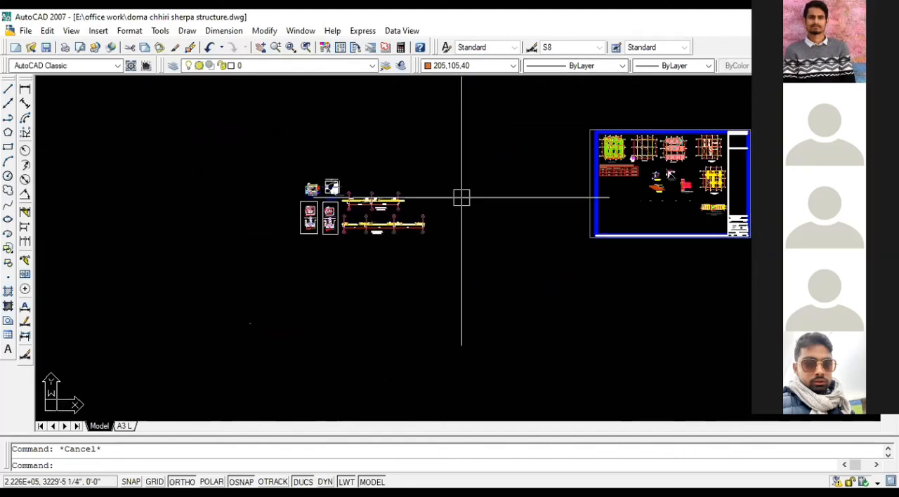
pyautogui.scroll(3, 263, 217)
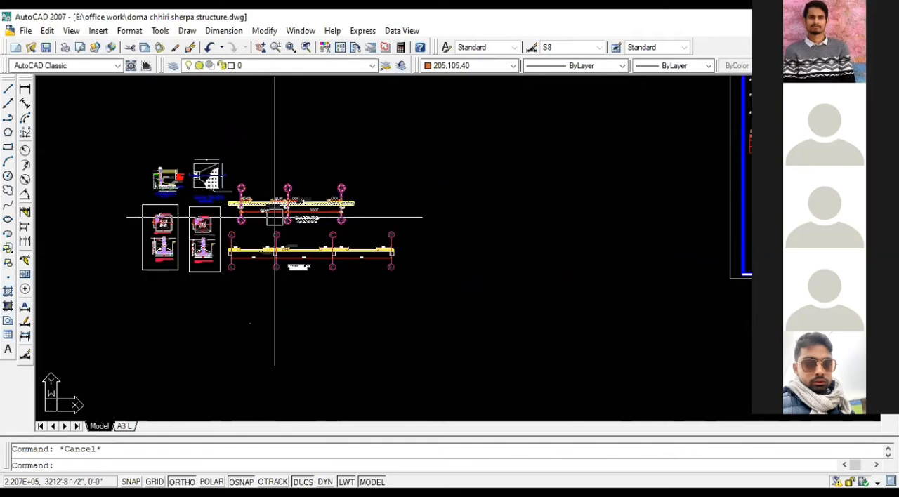
pyautogui.scroll(-2, 275, 217)
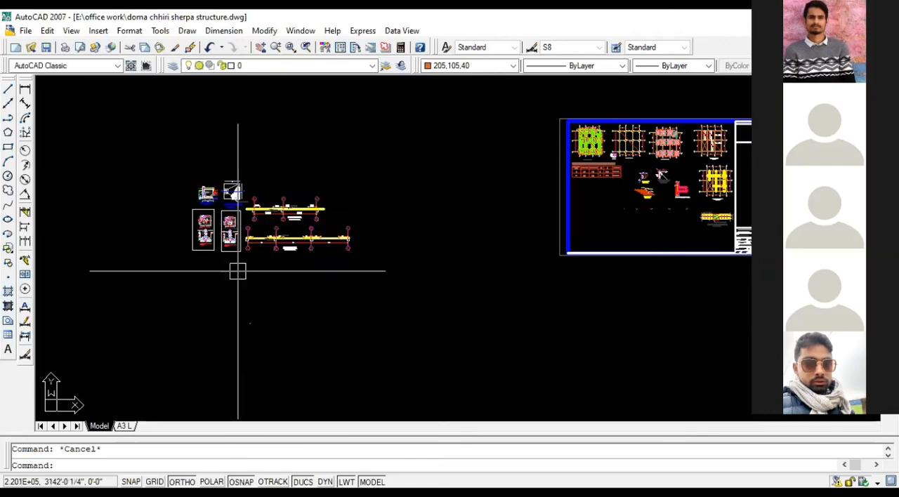
pyautogui.scroll(-1, 227, 267)
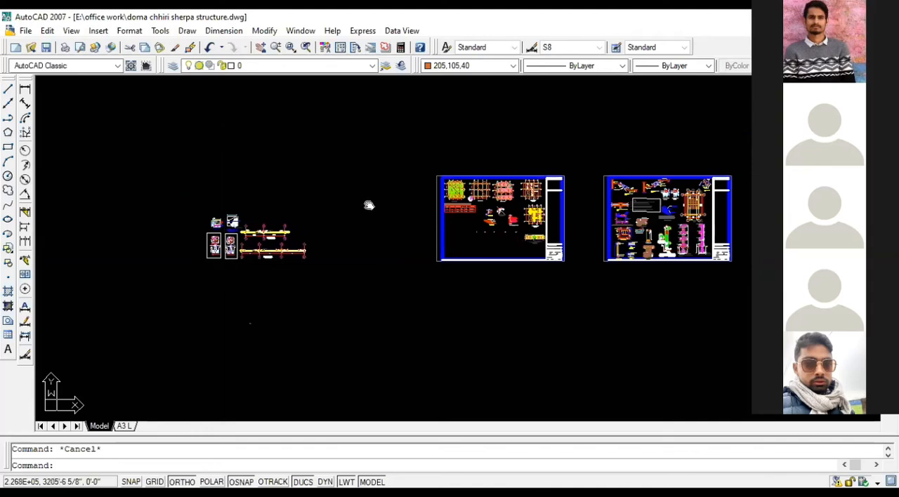
pyautogui.moveTo(367, 203); pyautogui.dragTo(235, 165, button='middle')
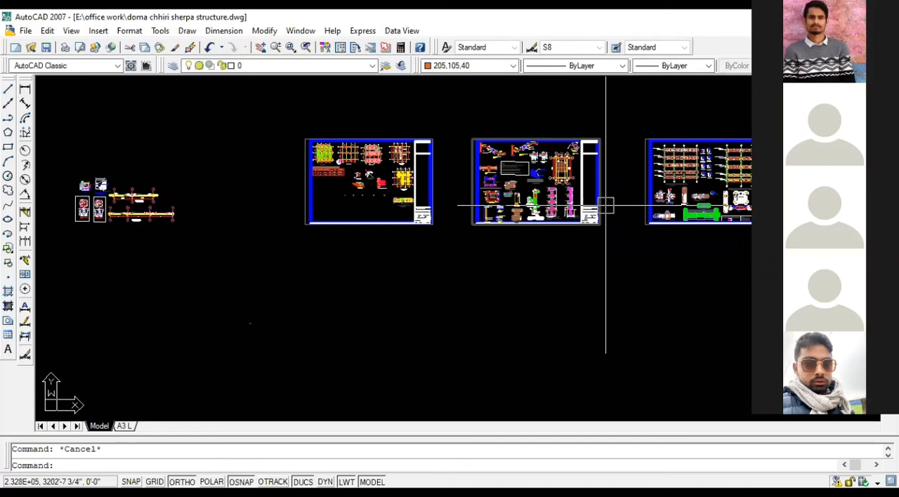
pyautogui.scroll(-3, 623, 224)
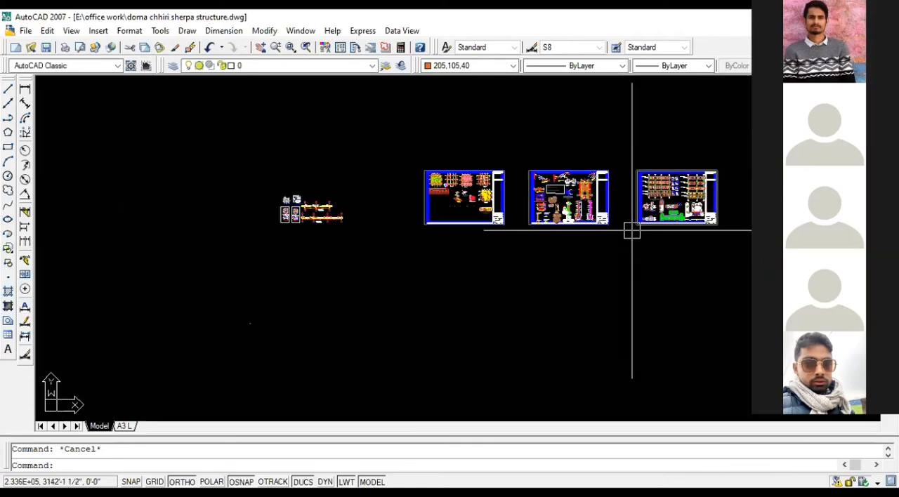